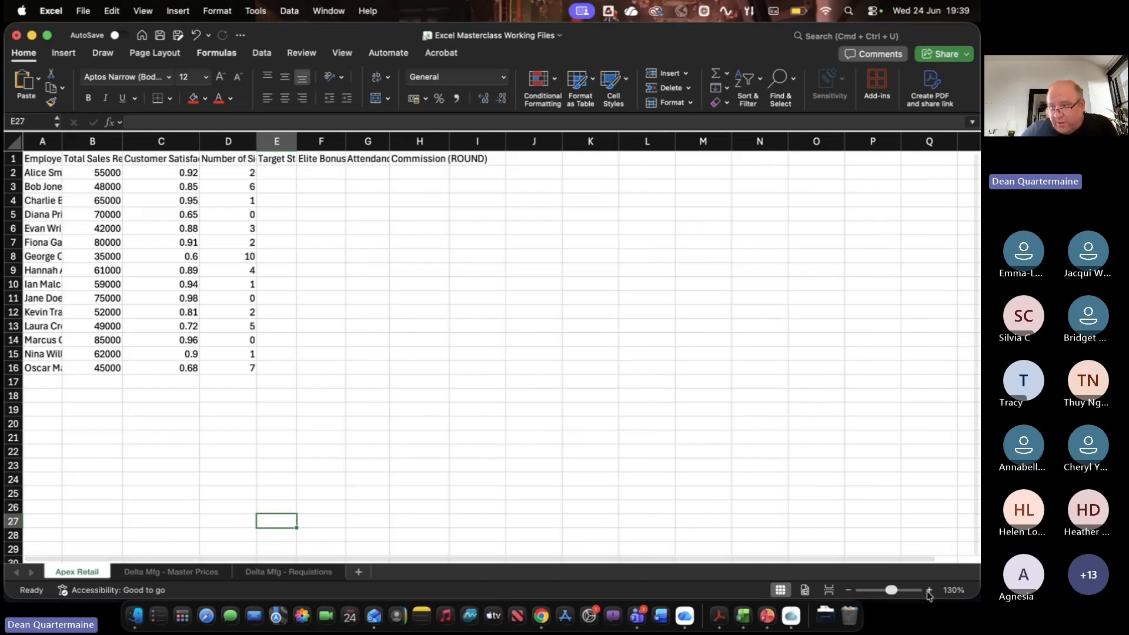
# Enlarge the Apex Retail sheet to 150% and bring its header row into view
pyautogui.doubleClick(928, 591)
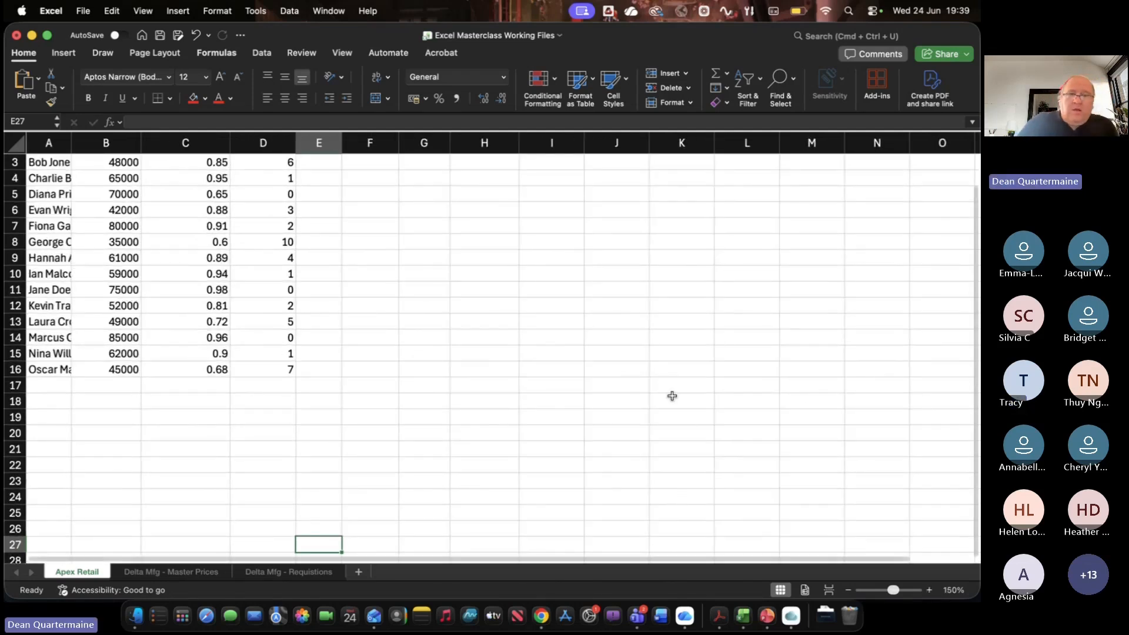
pyautogui.scroll(2, 640, 332)
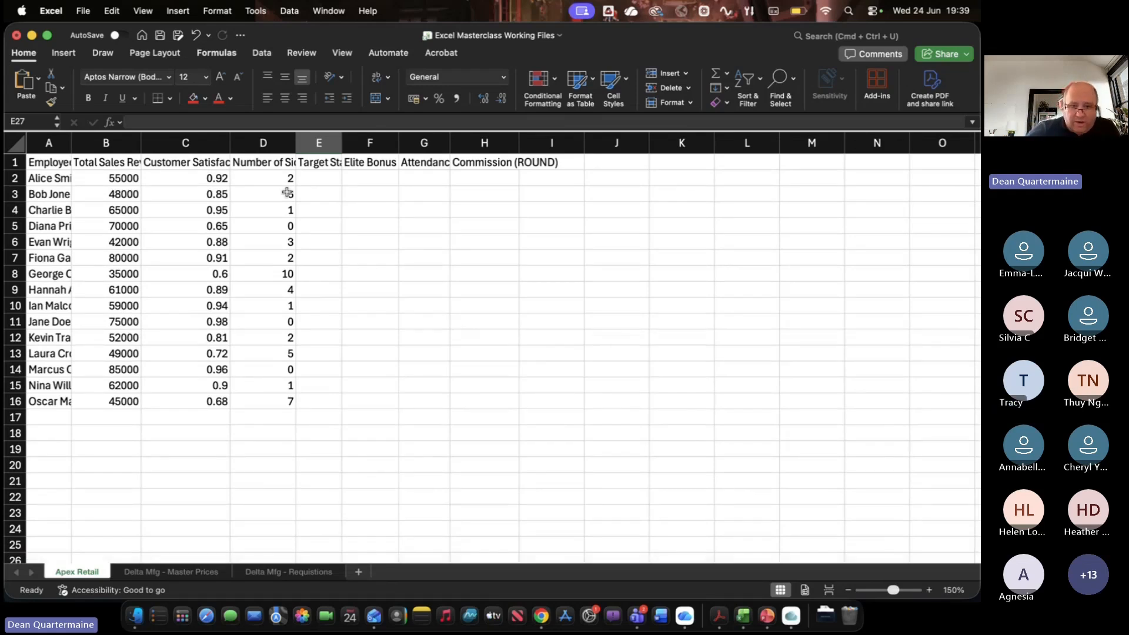
pyautogui.click(257, 164)
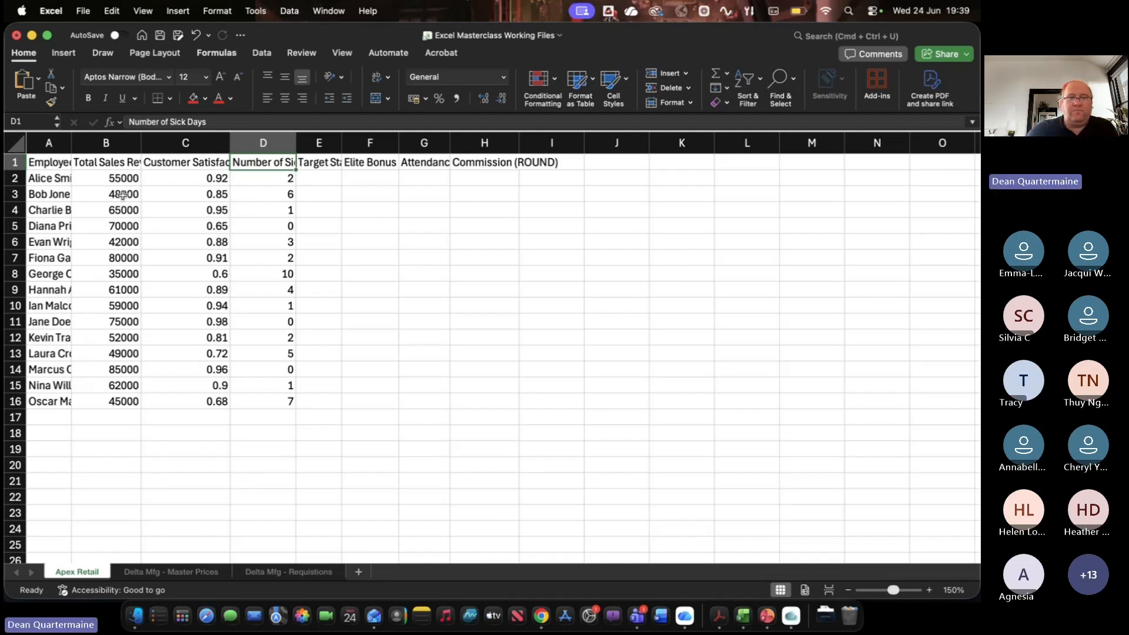
pyautogui.press('super+a')
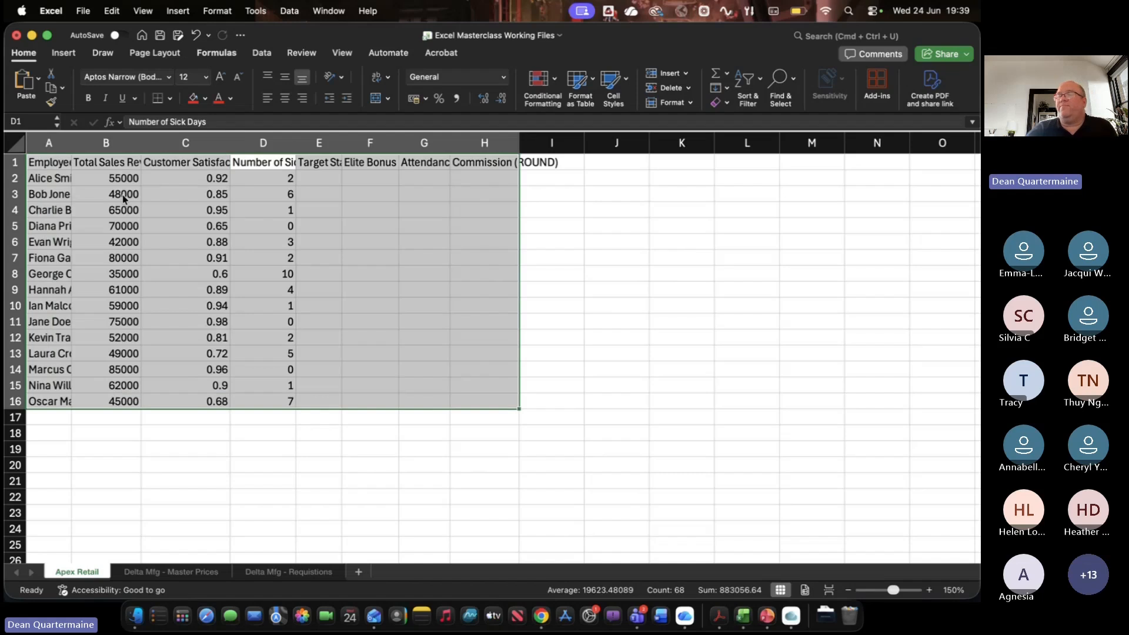
pyautogui.click(370, 289)
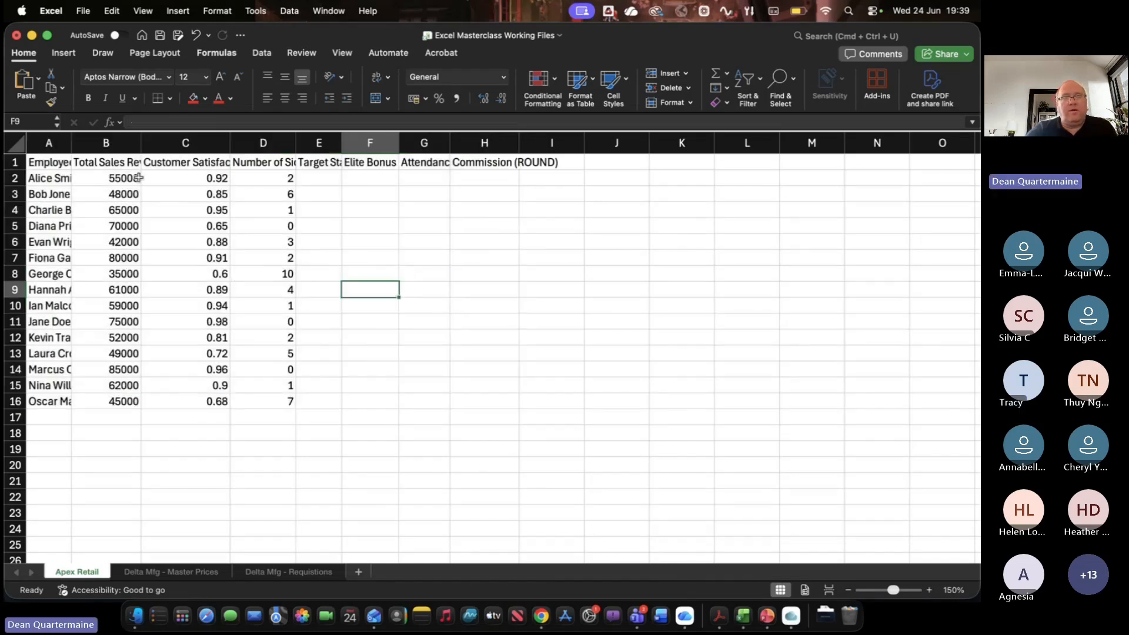
pyautogui.moveTo(51, 159); pyautogui.dragTo(460, 395)
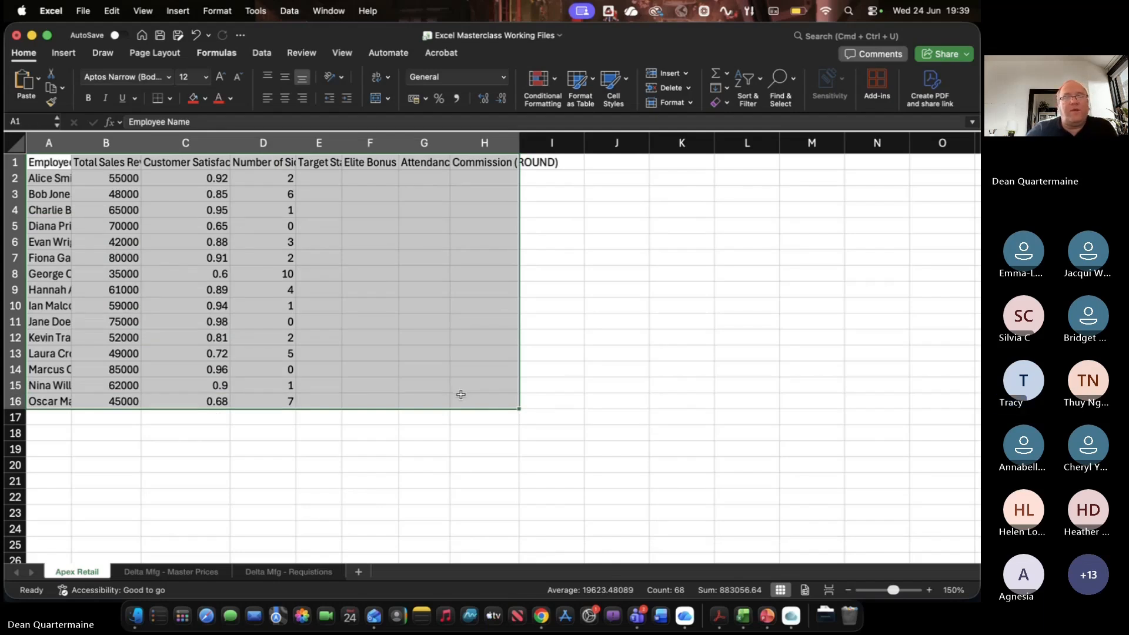
pyautogui.click(347, 426)
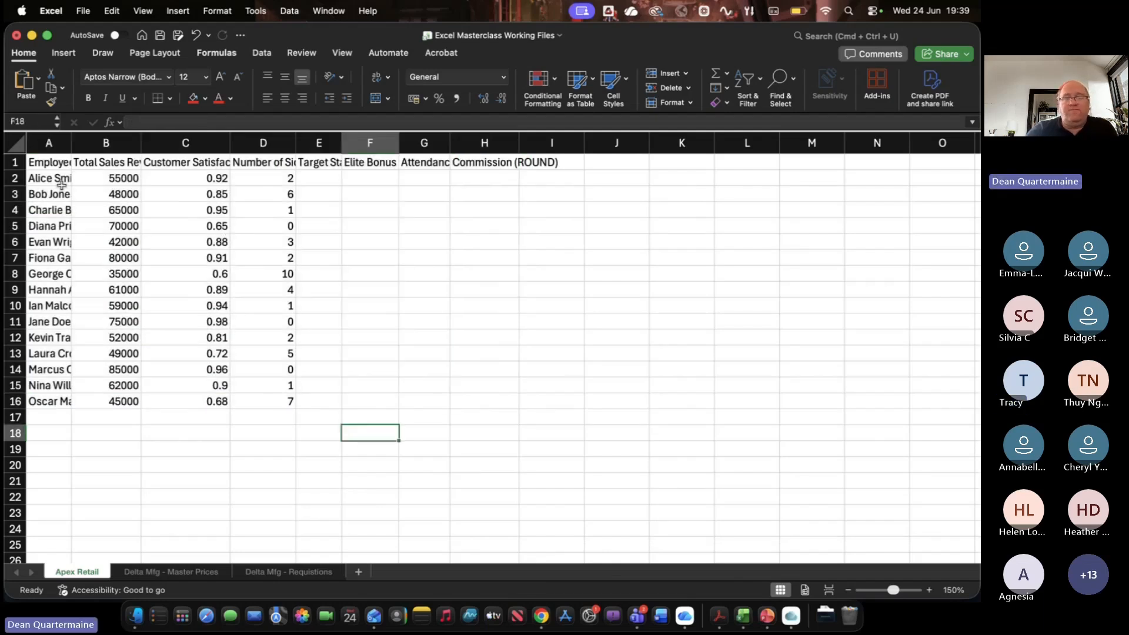
# Auto-fit the width of every column on the sheet so all headings and entries fit
pyautogui.click(24, 147)
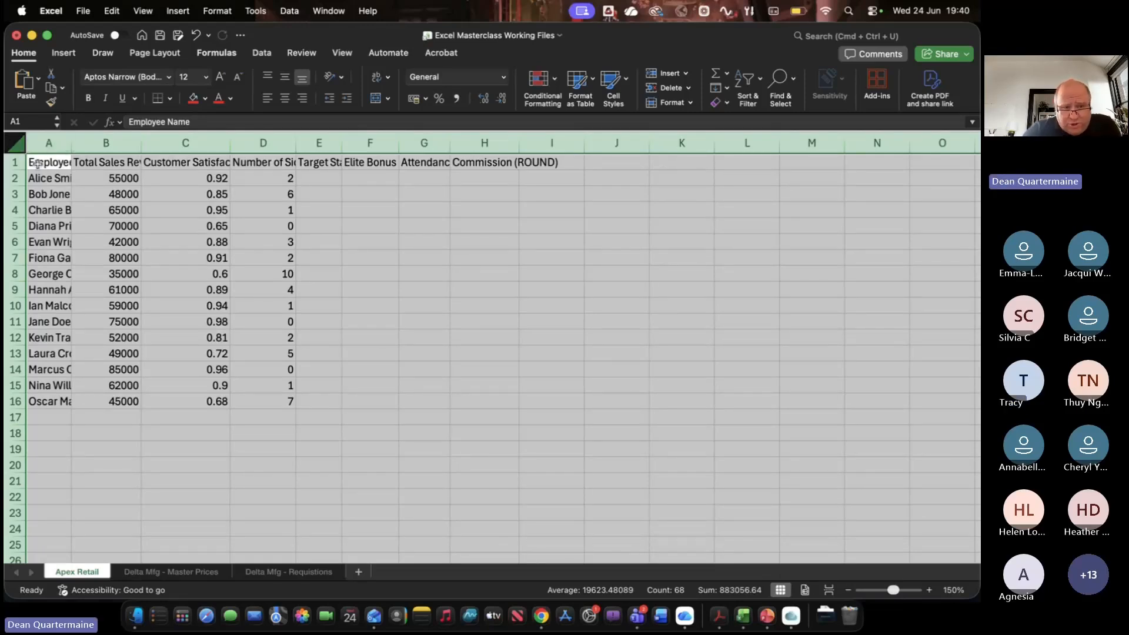
pyautogui.doubleClick(140, 143)
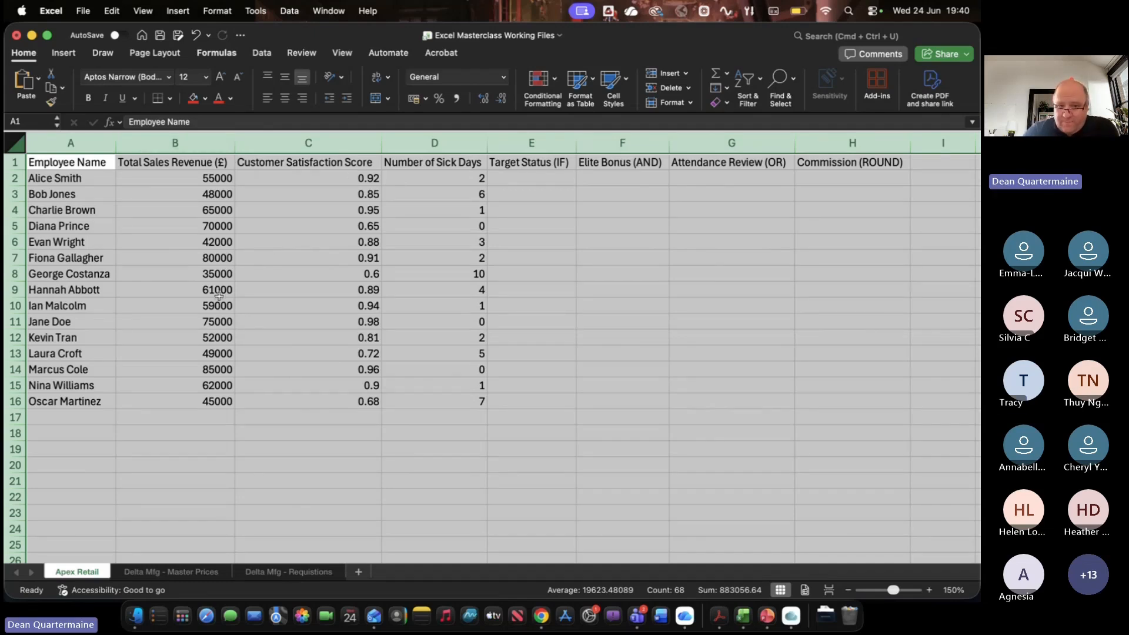
pyautogui.click(529, 209)
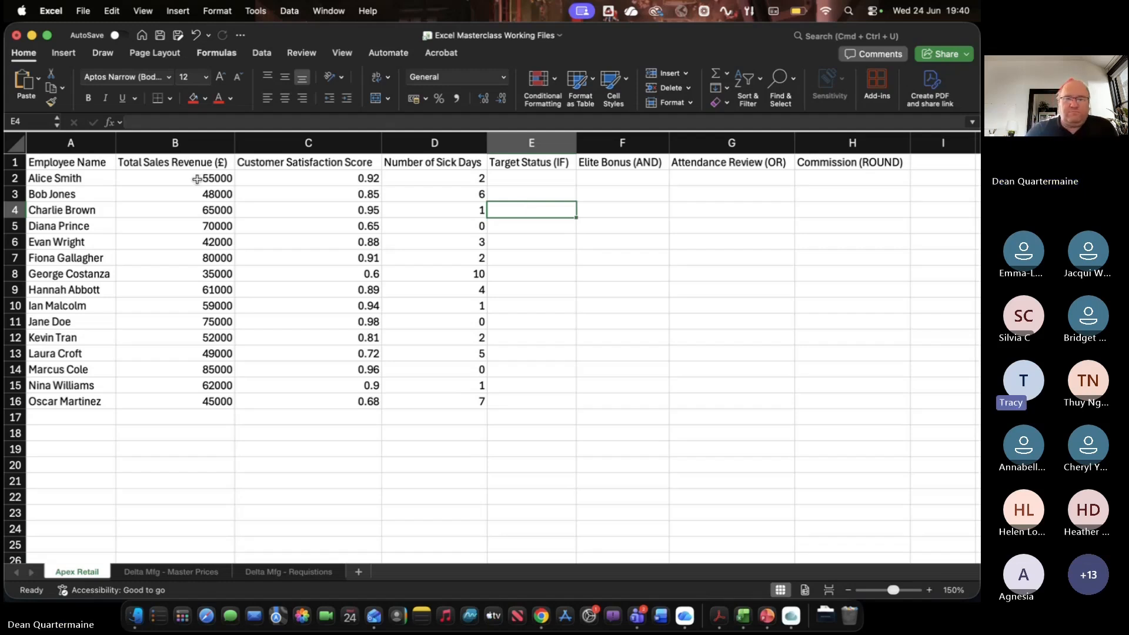
# Format the Total Sales Revenue values in B2:B16 as Number with no decimal places
pyautogui.moveTo(209, 177); pyautogui.dragTo(216, 407)
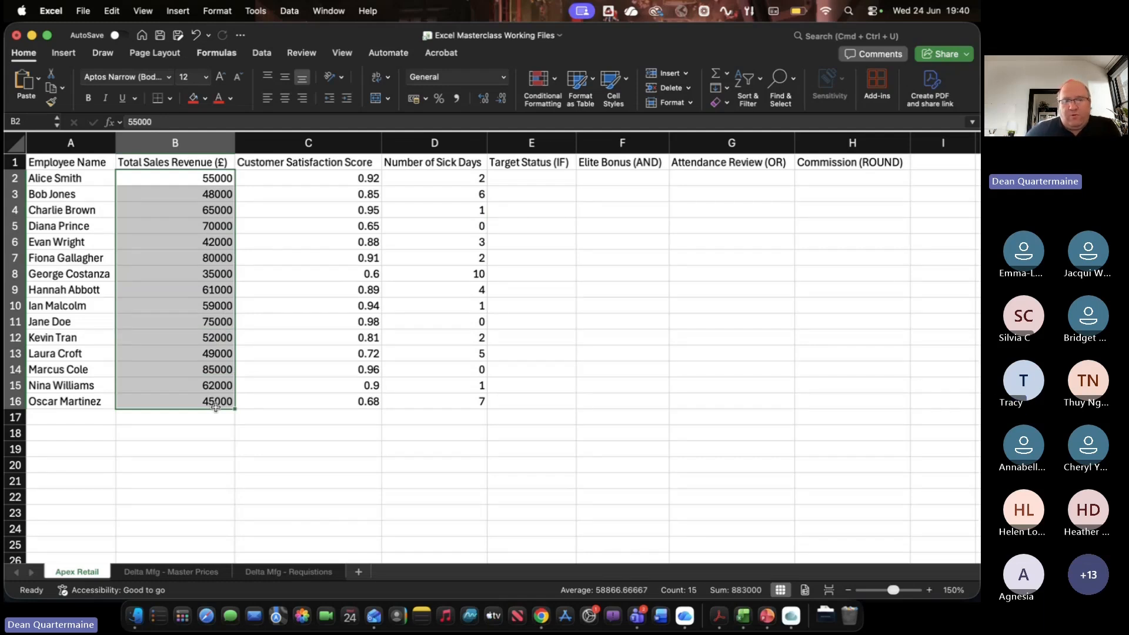
pyautogui.click(504, 81)
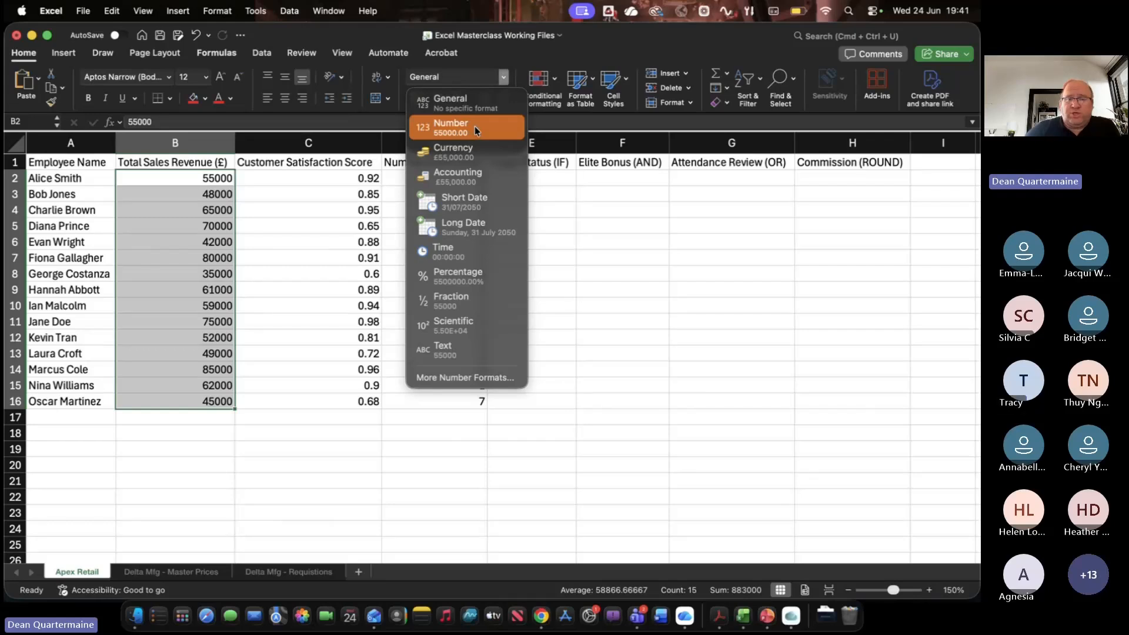
pyautogui.click(503, 77)
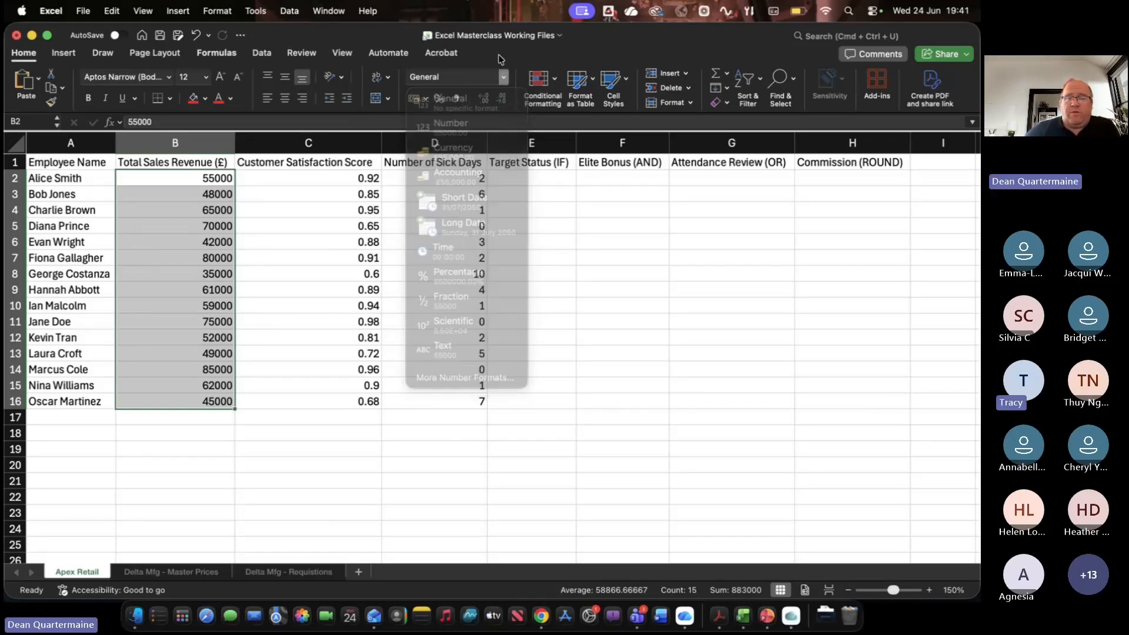
pyautogui.click(503, 82)
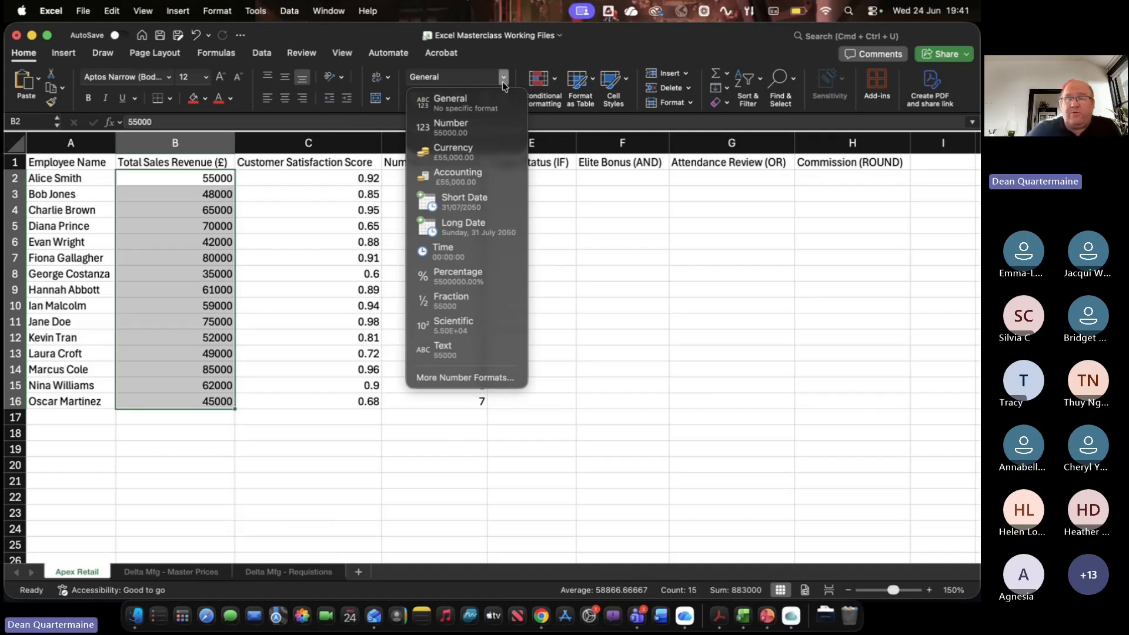
pyautogui.click(476, 131)
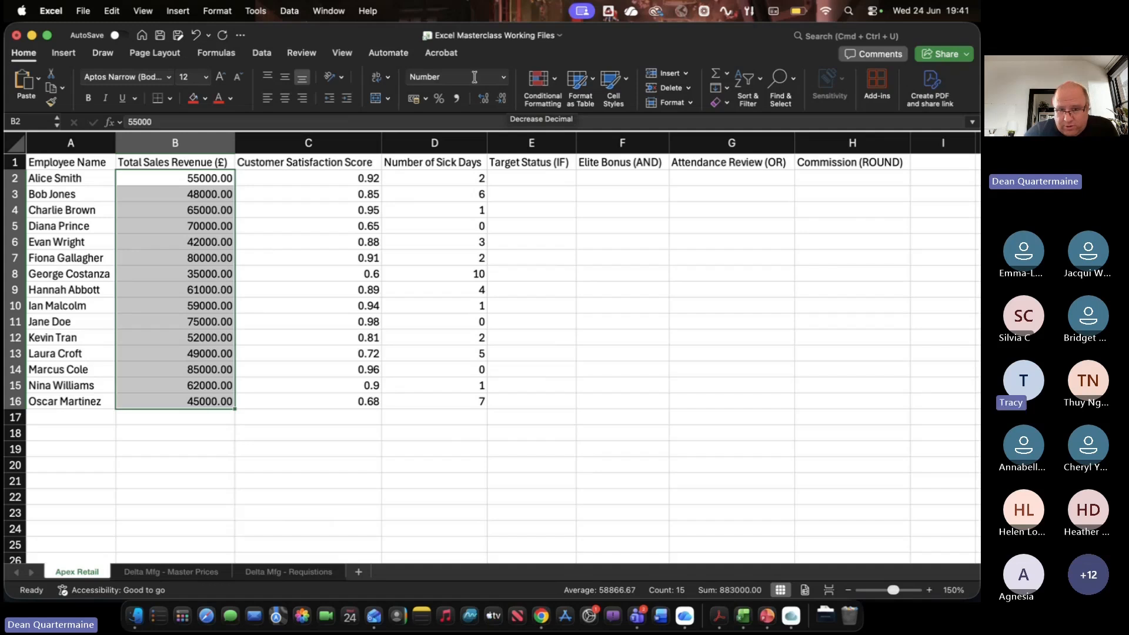
pyautogui.click(503, 105)
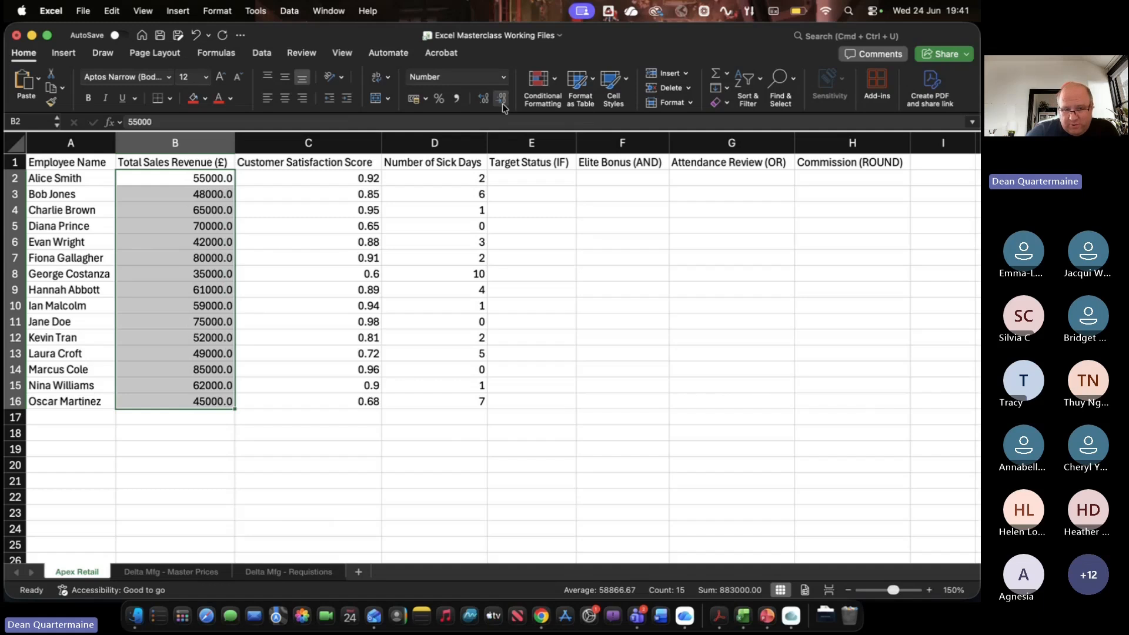
pyautogui.click(503, 105)
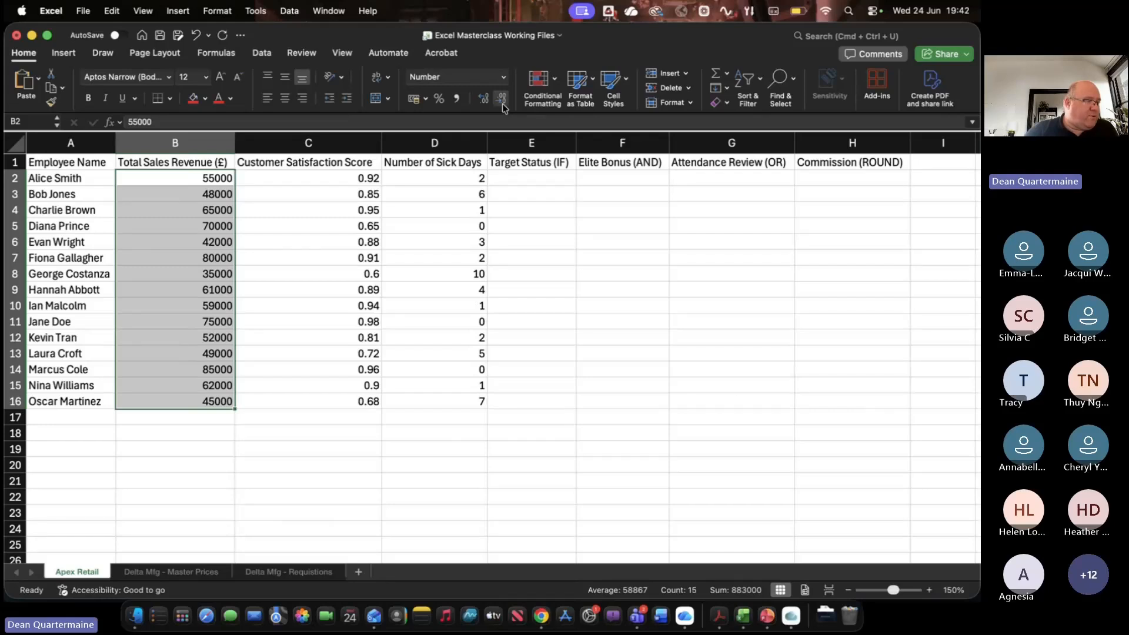
# Apply comma style with no decimal places to the selected Total Sales Revenue values
pyautogui.click(458, 98)
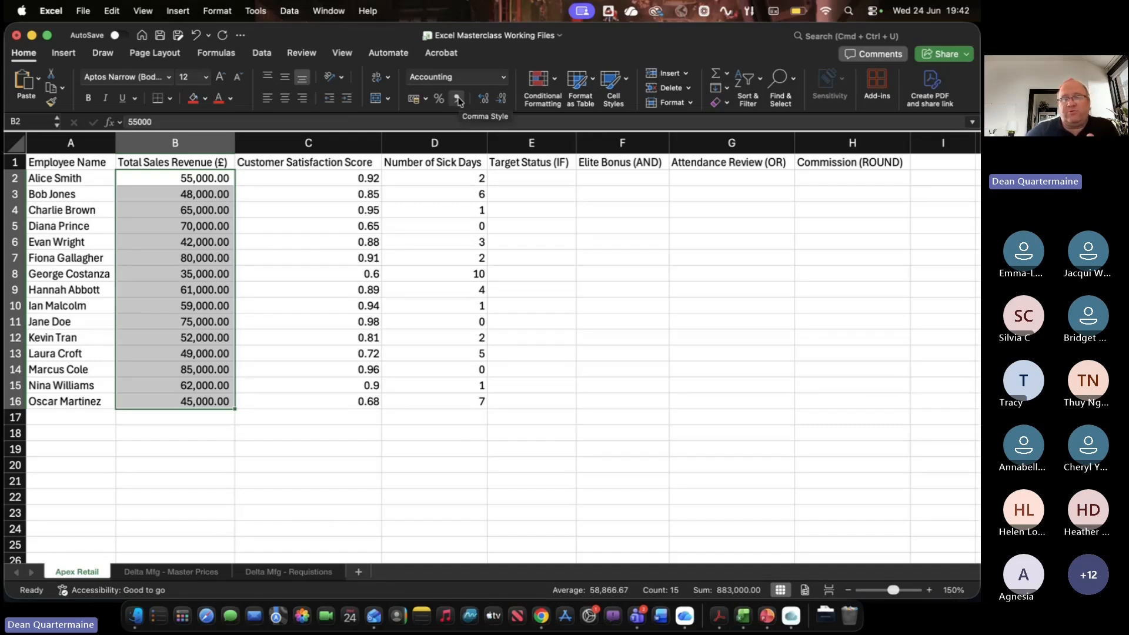
pyautogui.click(501, 99)
pyautogui.click(502, 98)
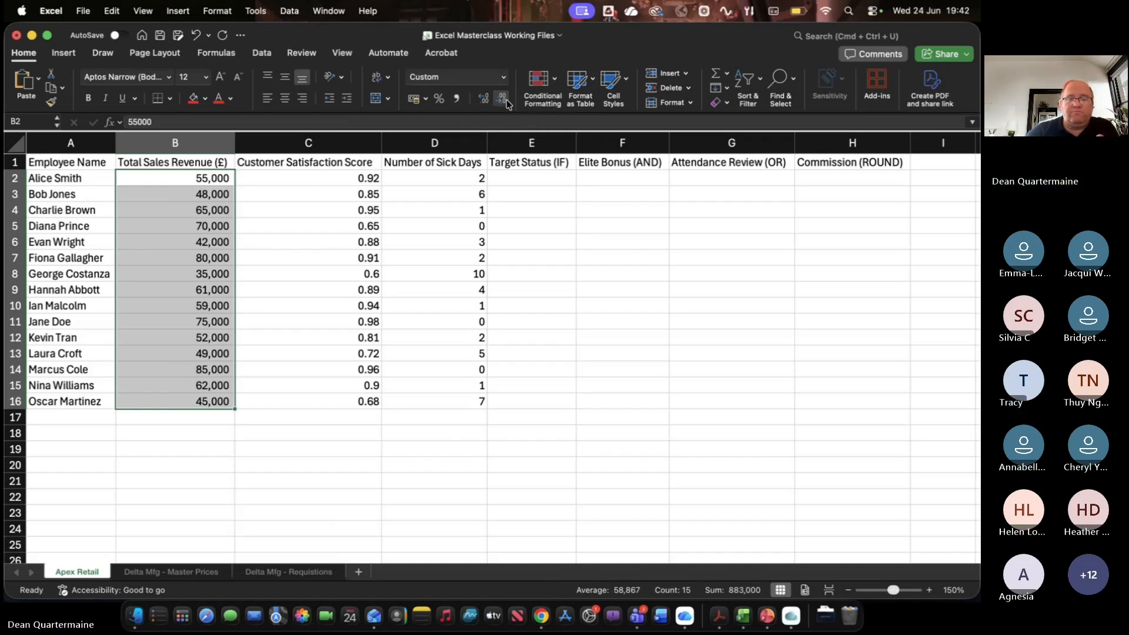
pyautogui.click(408, 208)
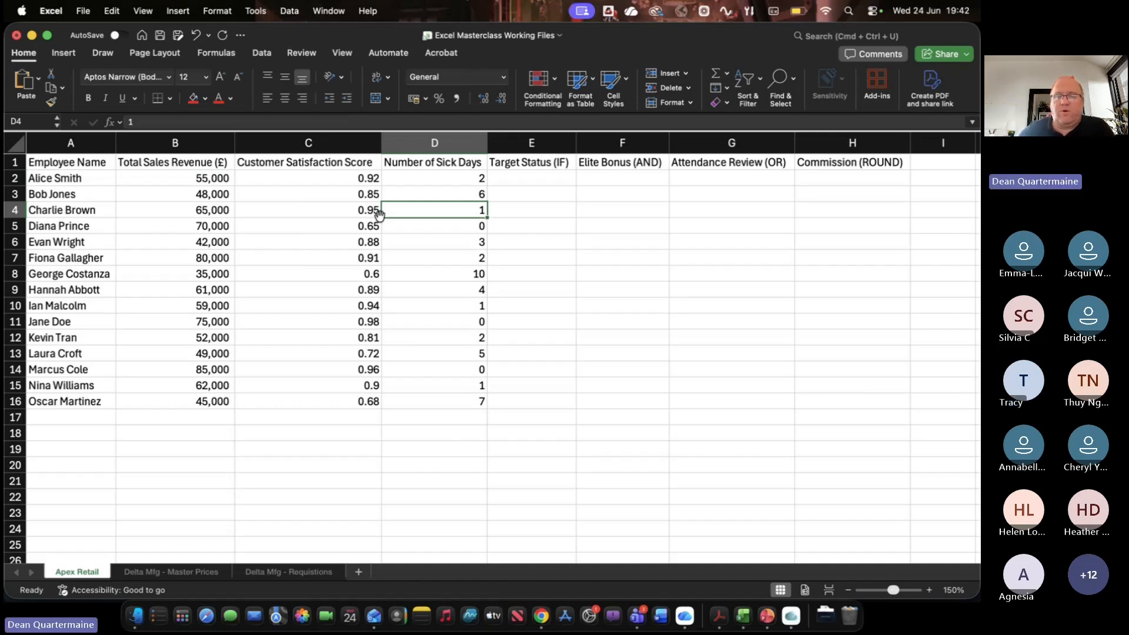
# Format the Customer Satisfaction Score values in C2:C16 as percentages
pyautogui.moveTo(358, 177); pyautogui.dragTo(363, 401)
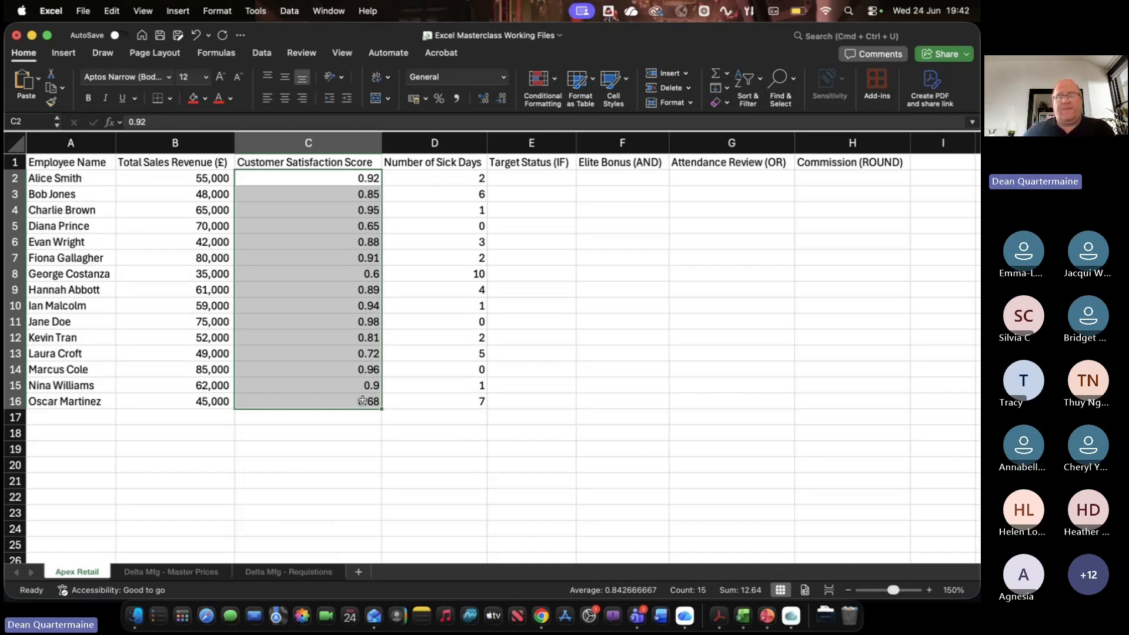
pyautogui.click(438, 99)
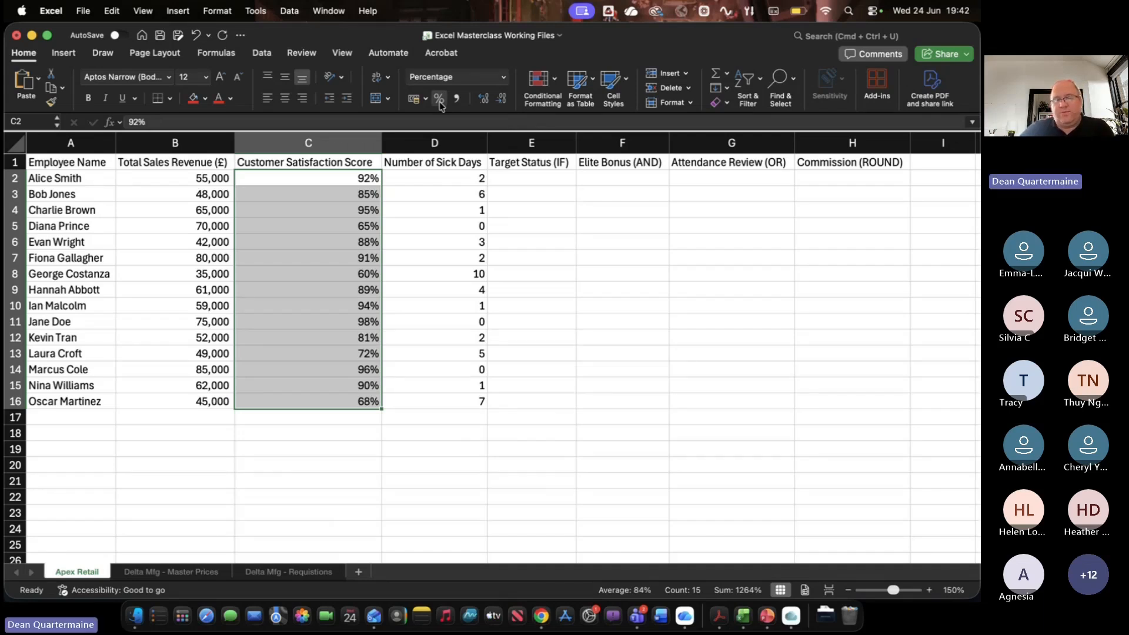
pyautogui.click(541, 186)
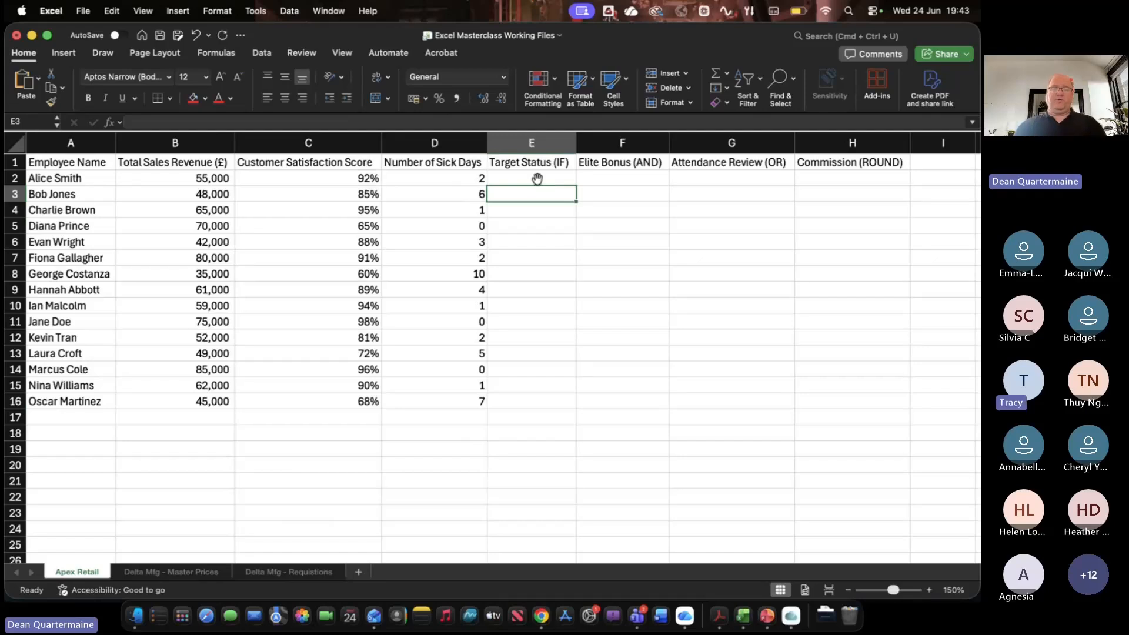
pyautogui.click(536, 178)
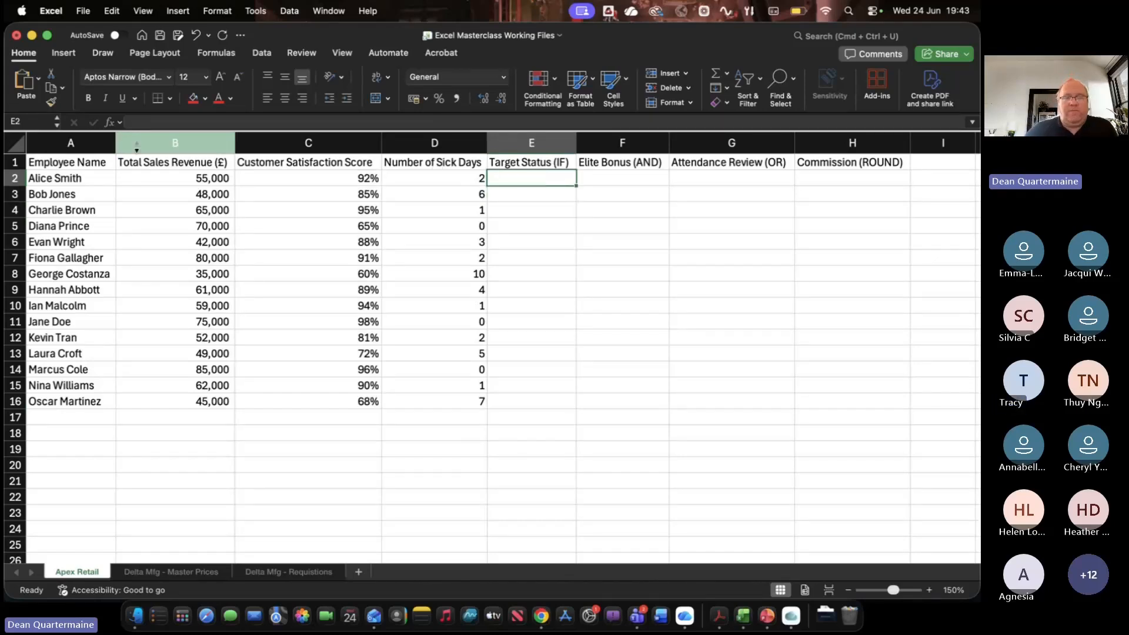
# Make the header row A1:H1 bold
pyautogui.click(83, 156)
pyautogui.moveTo(83, 156); pyautogui.dragTo(817, 163)
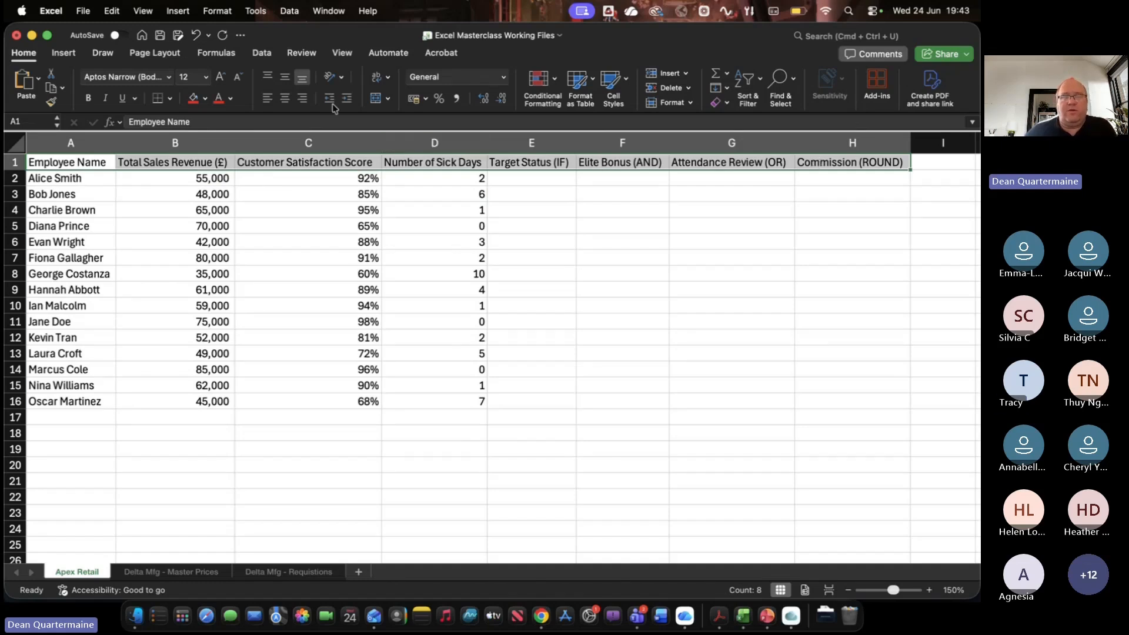
pyautogui.click(89, 99)
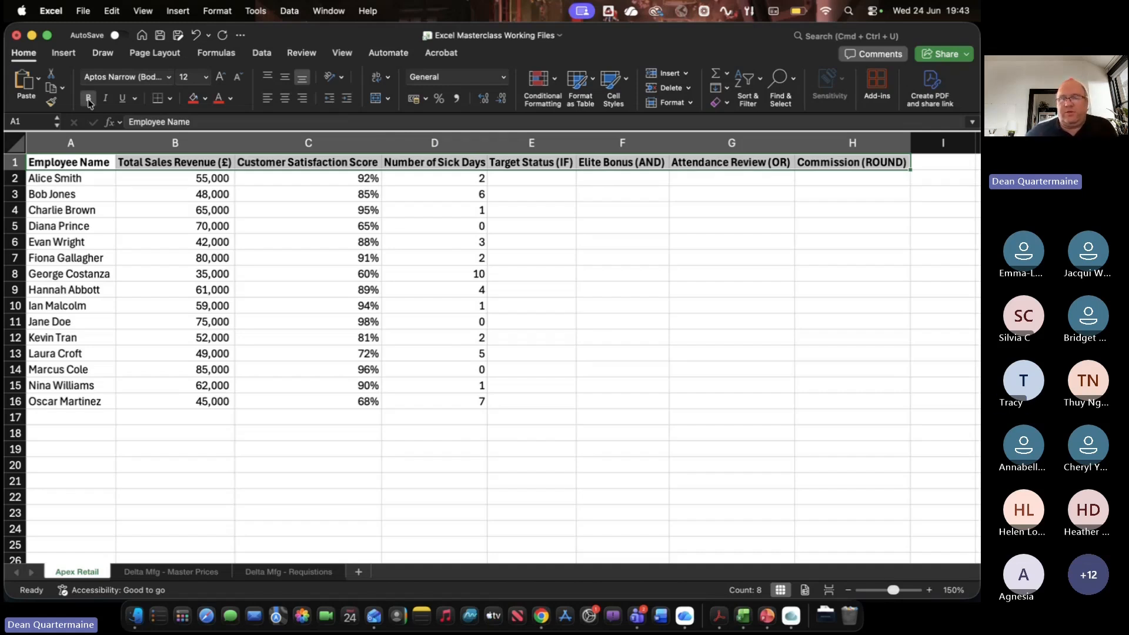
# Insert an IF function in cell E2 of the Target Status column using the Formula Builder
pyautogui.click(547, 184)
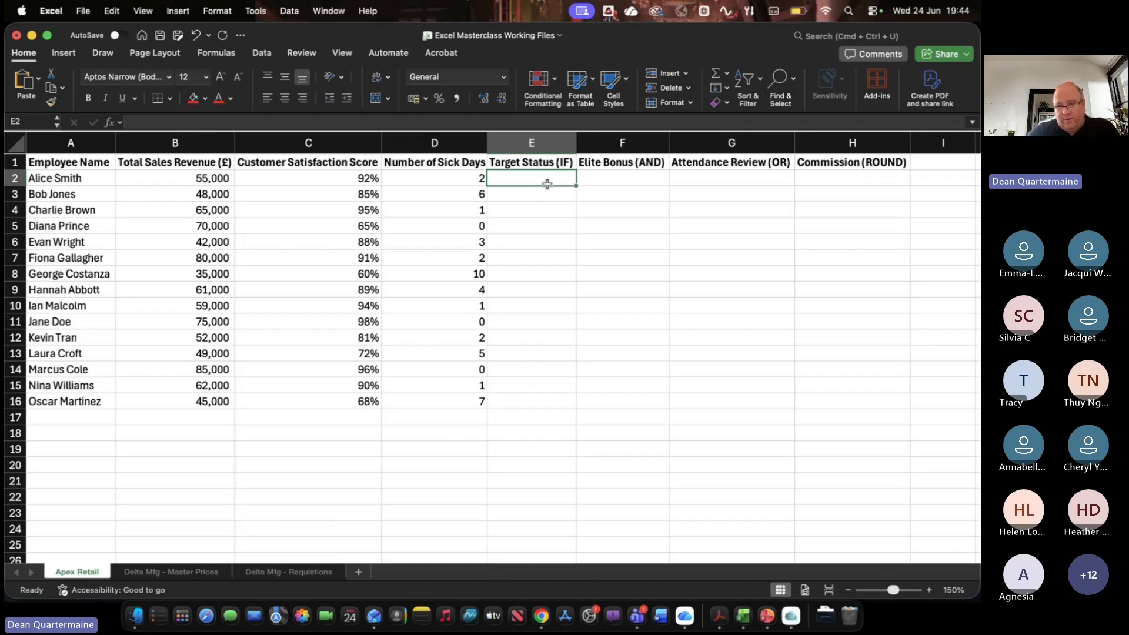
pyautogui.click(110, 122)
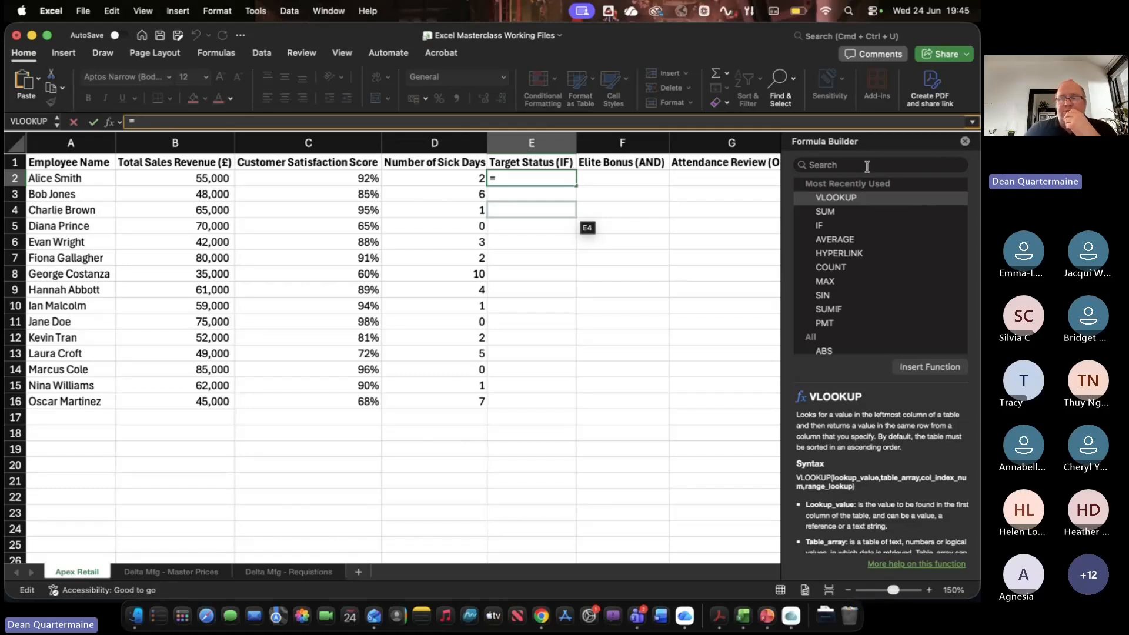
pyautogui.click(826, 229)
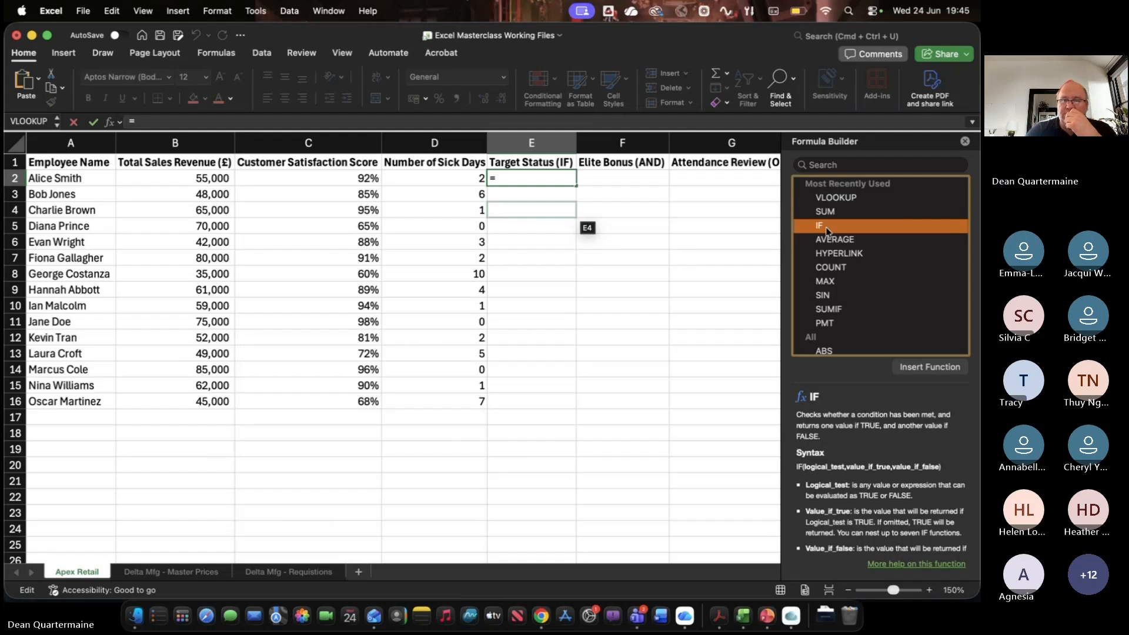
pyautogui.doubleClick(826, 229)
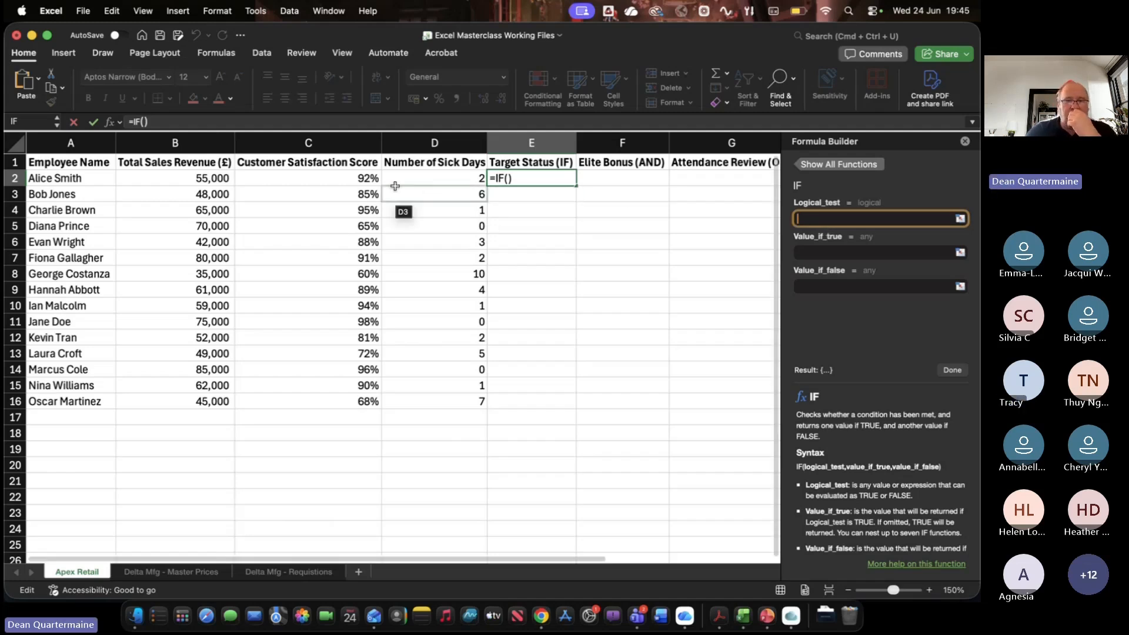
pyautogui.click(196, 179)
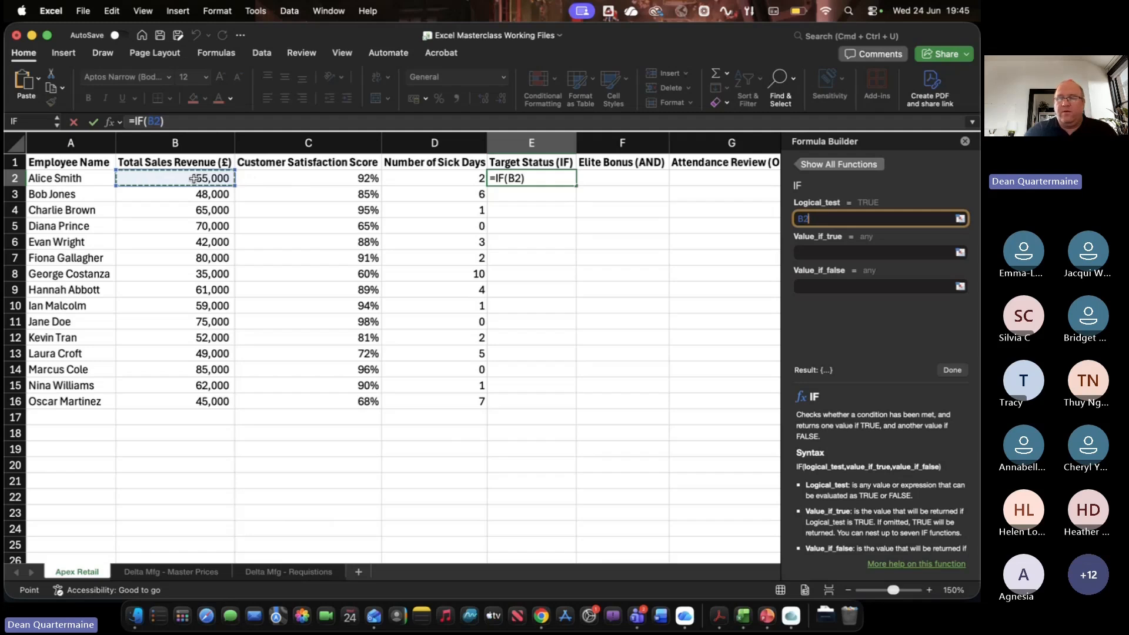
pyautogui.press('BackSpace')
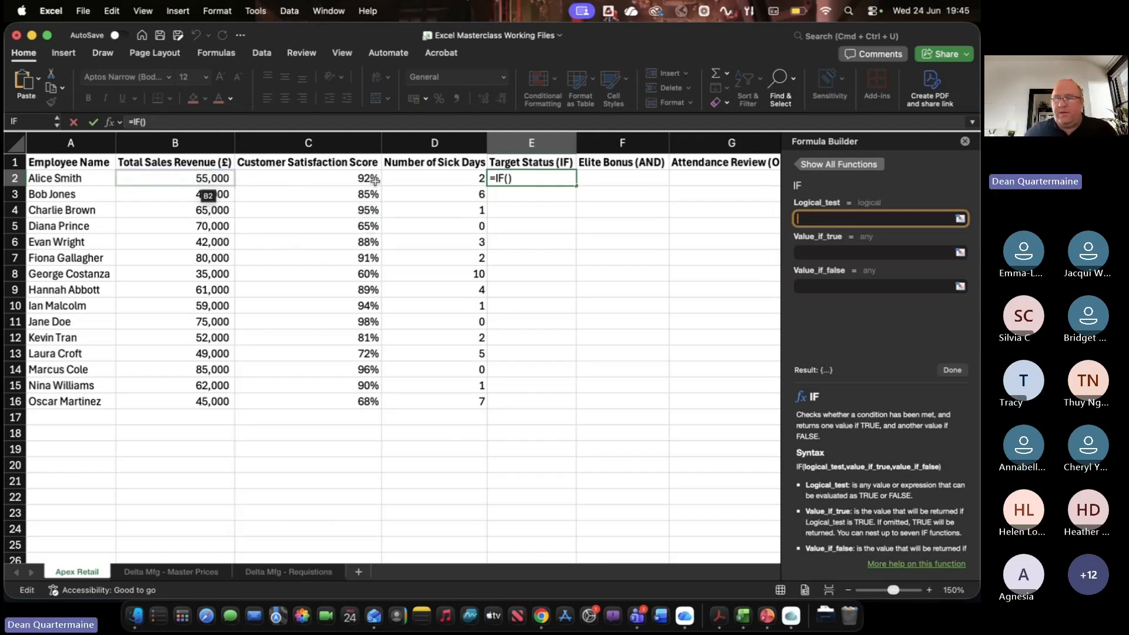
pyautogui.write('B2')
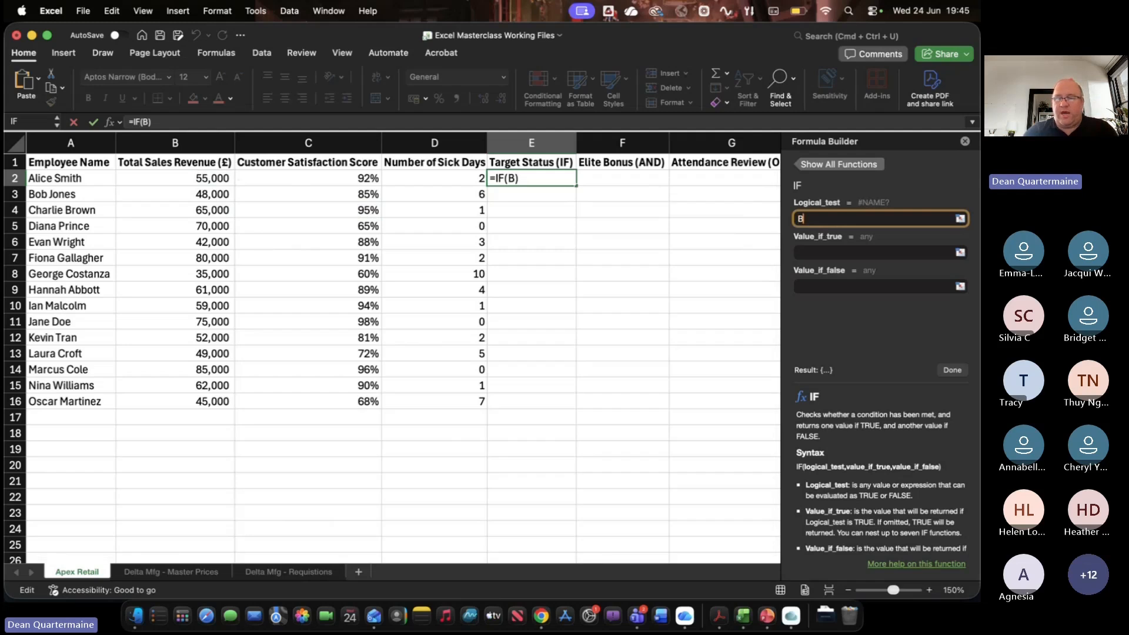
pyautogui.press('BackSpace')
pyautogui.press('BackSpace')
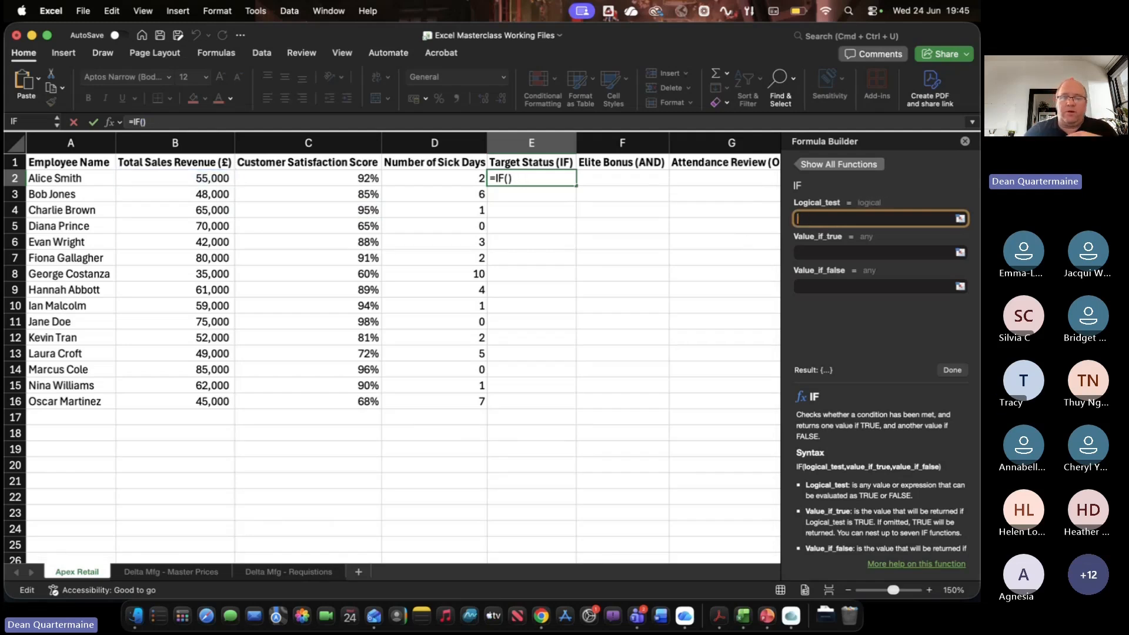
# Set the IF function's logical test in E2 to B2>=50000
pyautogui.click(211, 179)
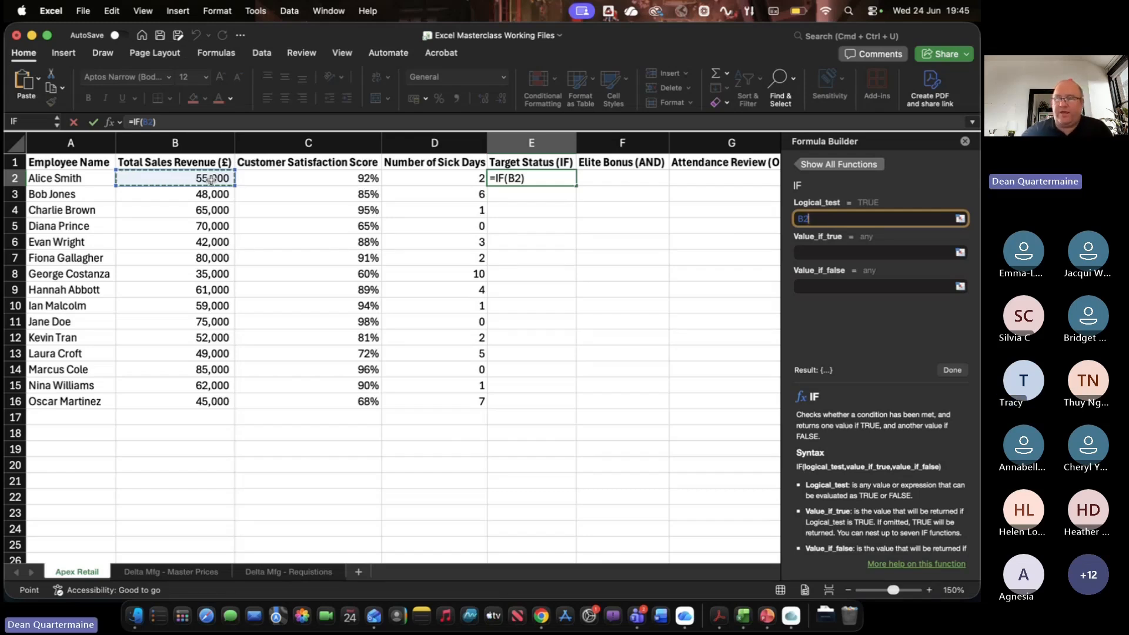
pyautogui.write('>')
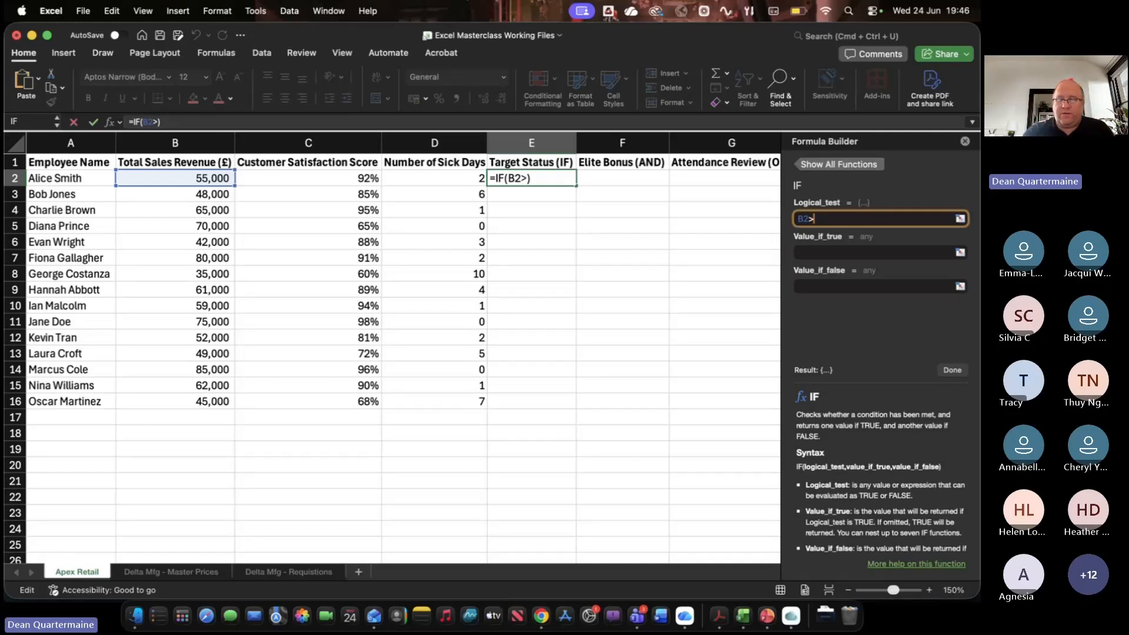
pyautogui.write('=')
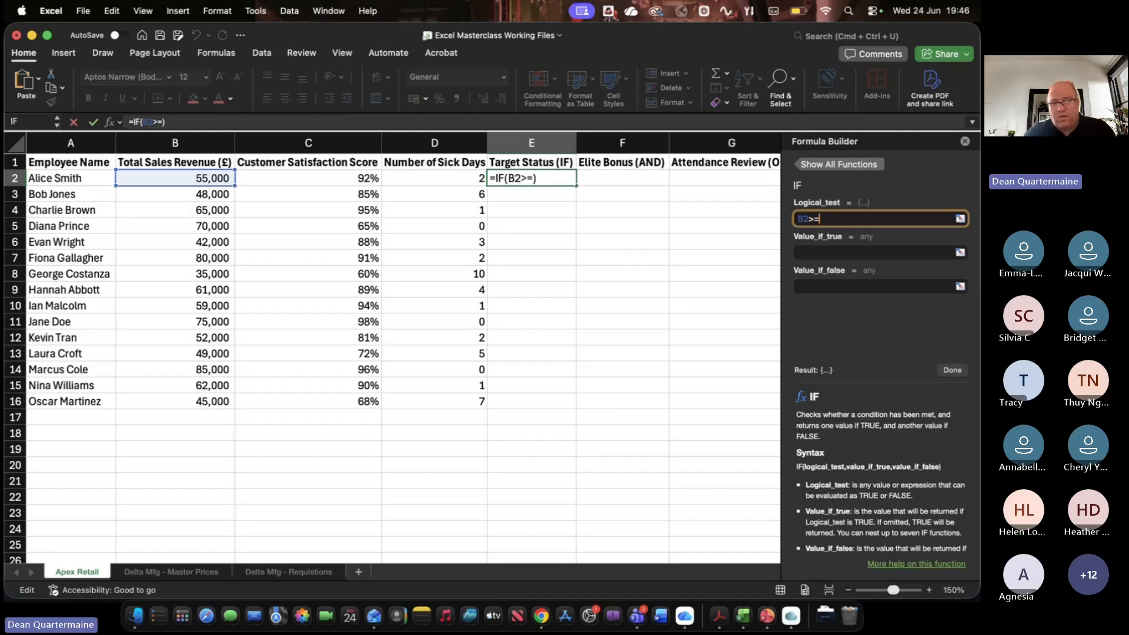
pyautogui.write('50000')
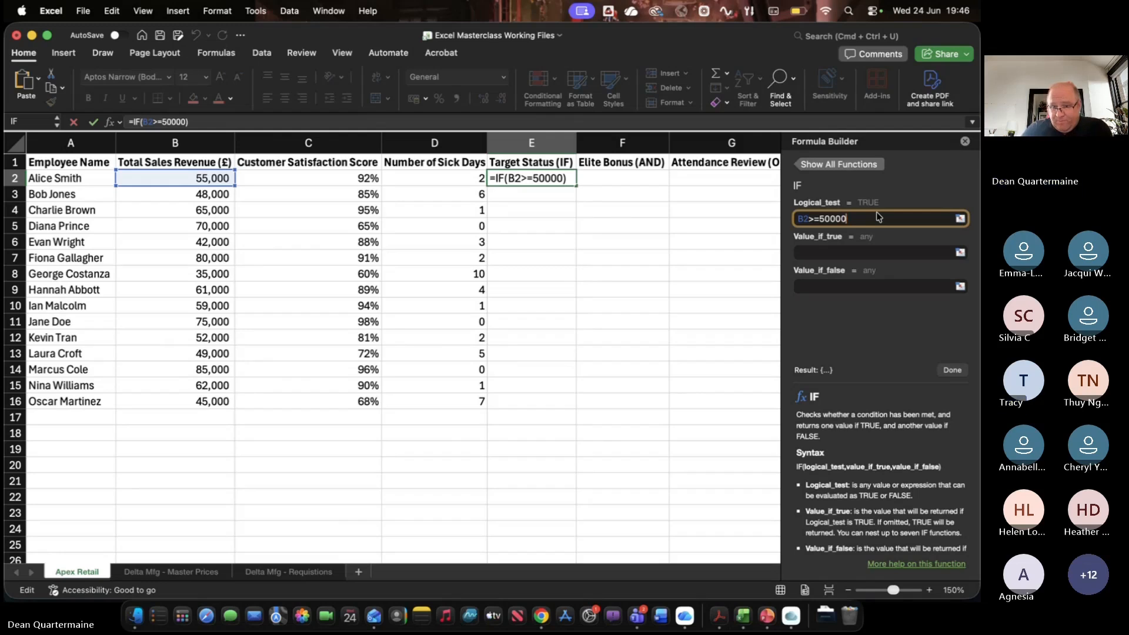
# Set the E2 IF function to return Target Met when true and Review Needed when false
pyautogui.click(846, 253)
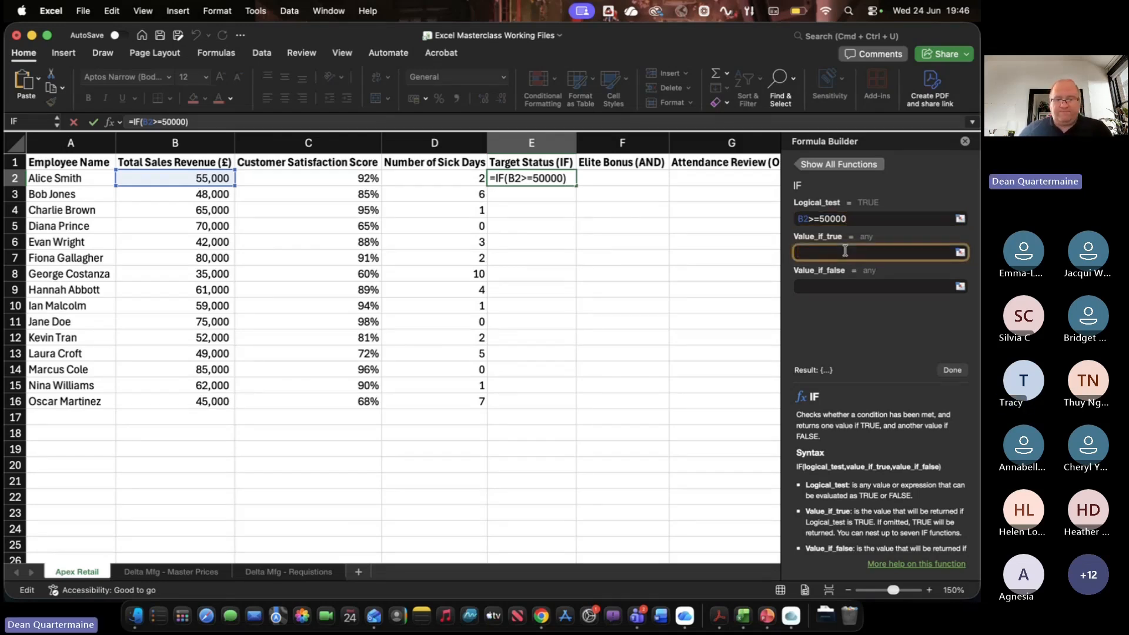
pyautogui.write('Ta')
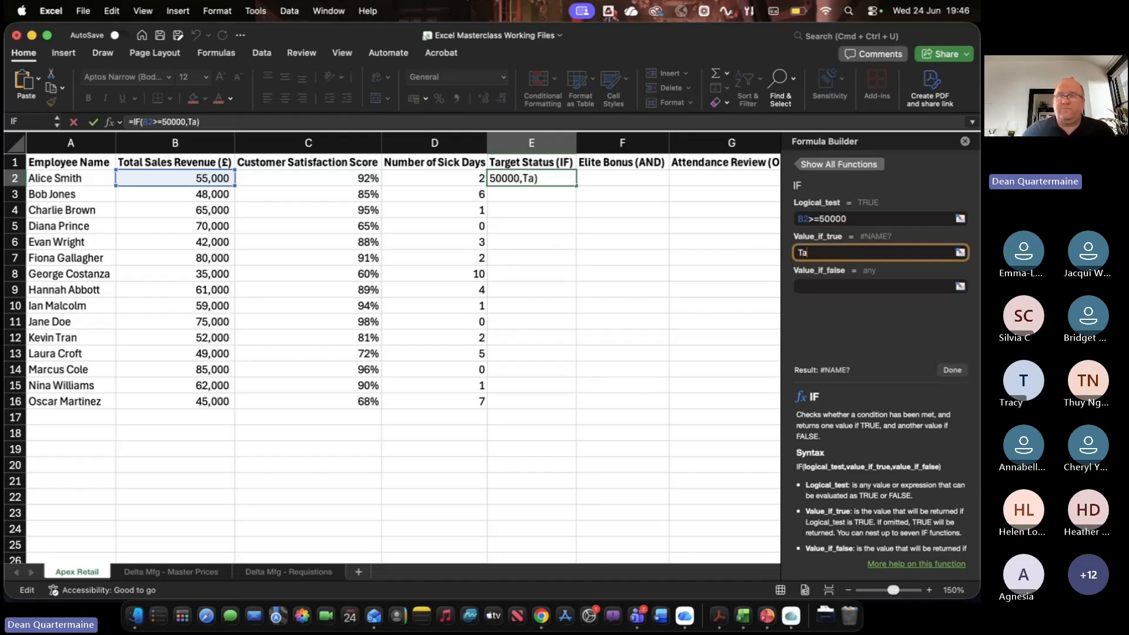
pyautogui.write('rget M')
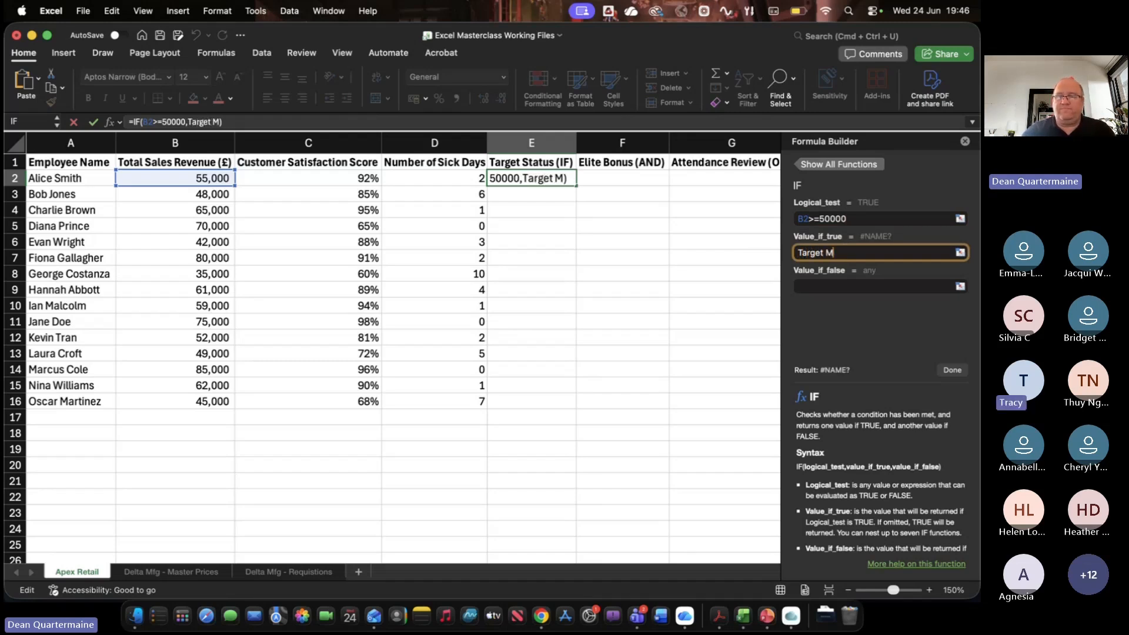
pyautogui.write('et')
pyautogui.press('Tab')
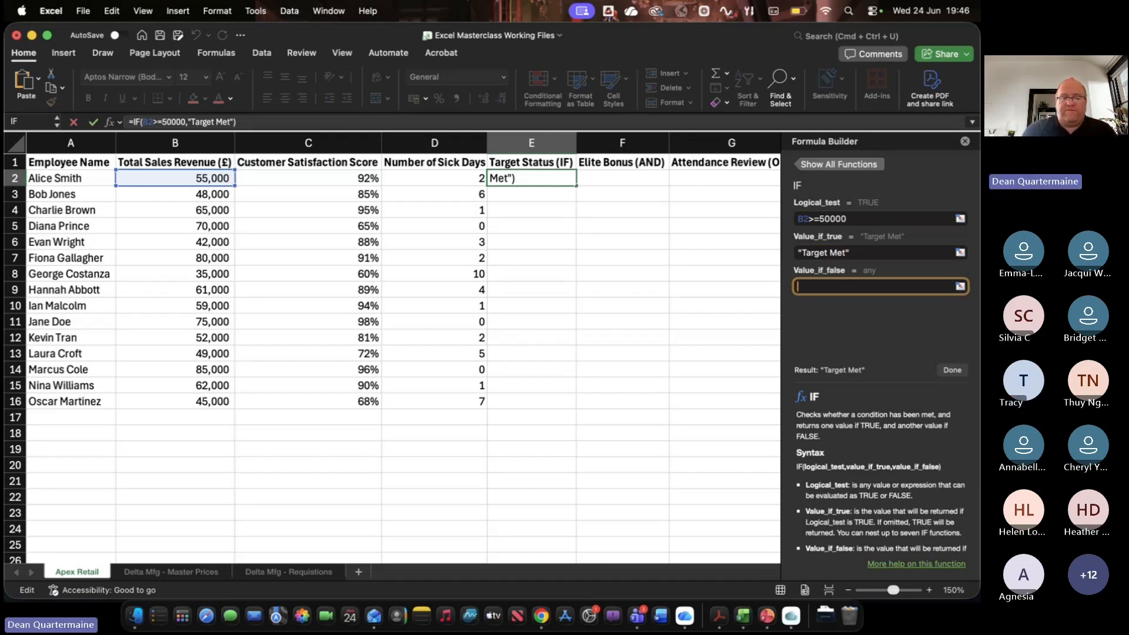
pyautogui.write('Review N')
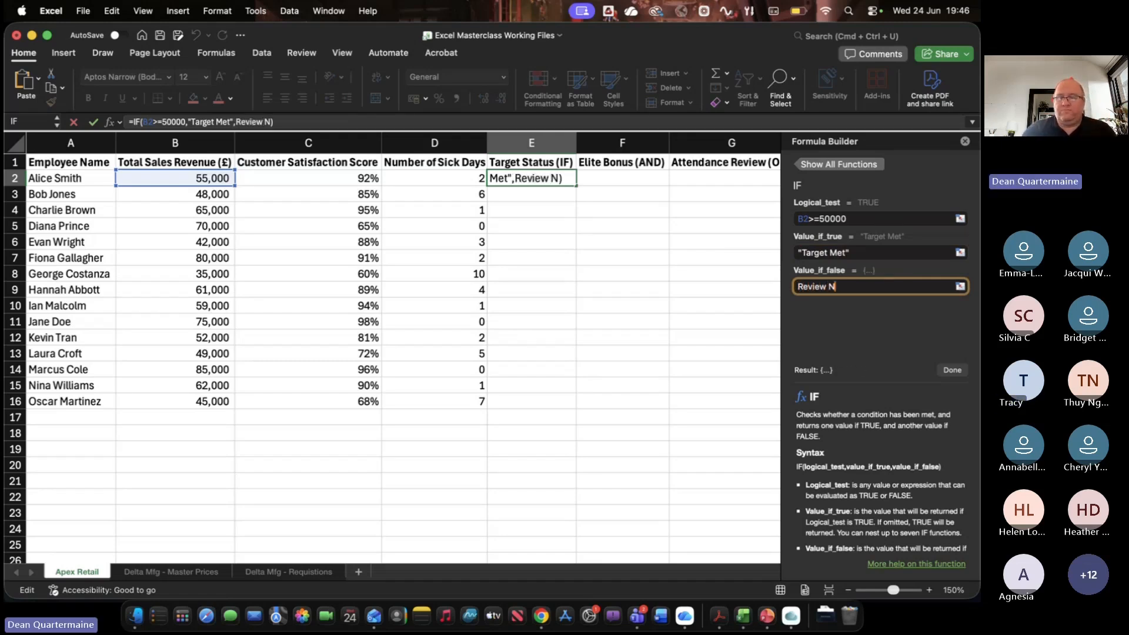
pyautogui.write('eeded')
pyautogui.press('Tab')
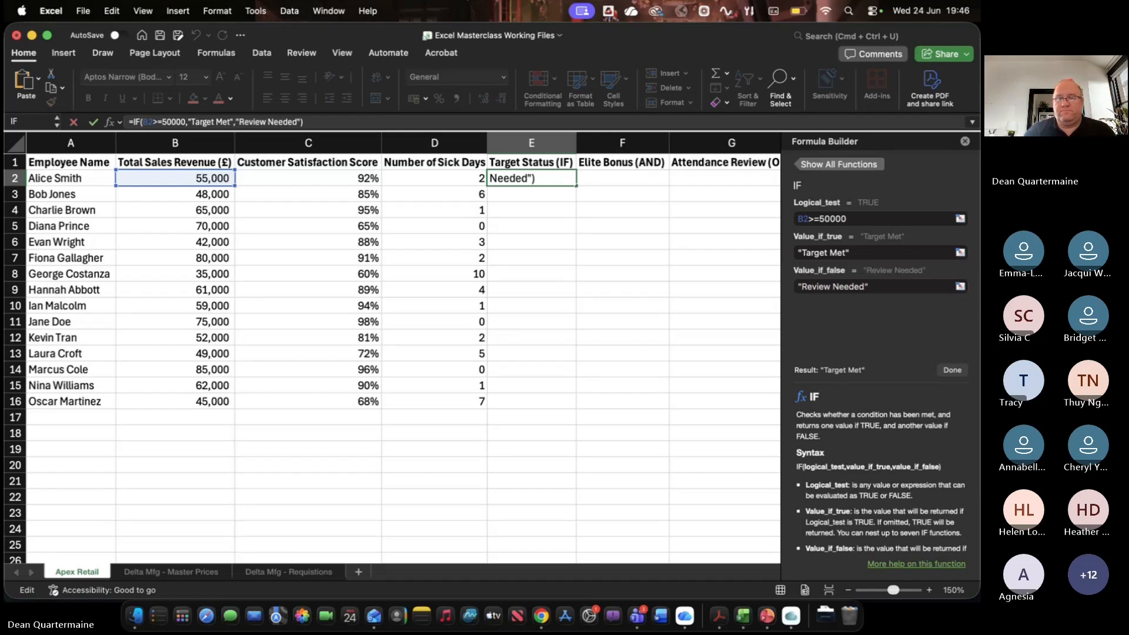
pyautogui.write('+')
pyautogui.click(716, 290)
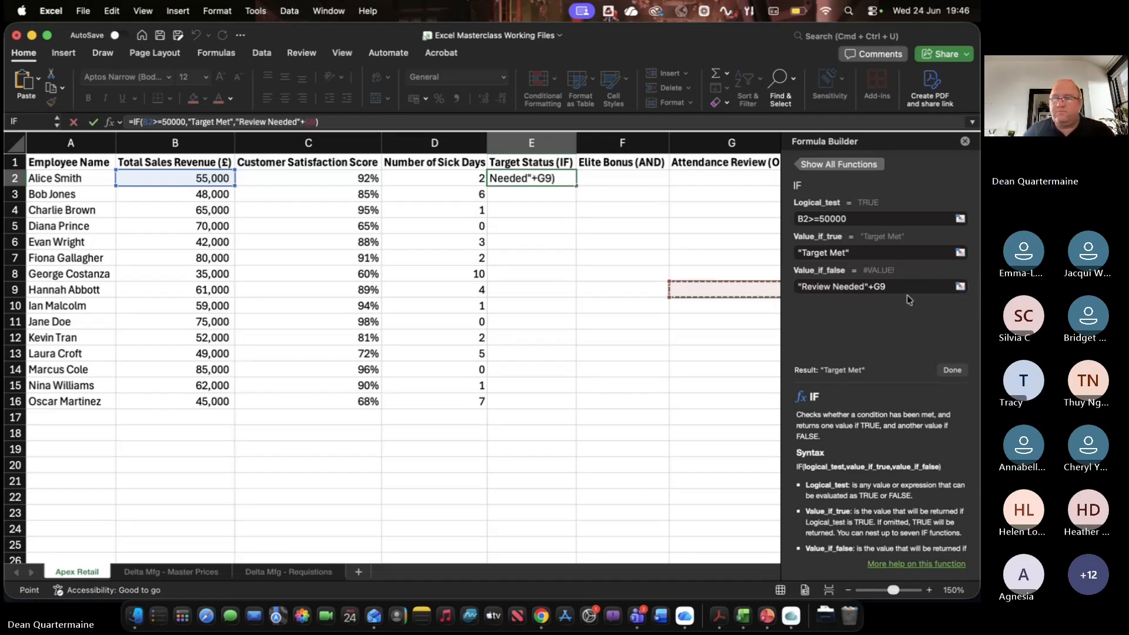
pyautogui.click(908, 289)
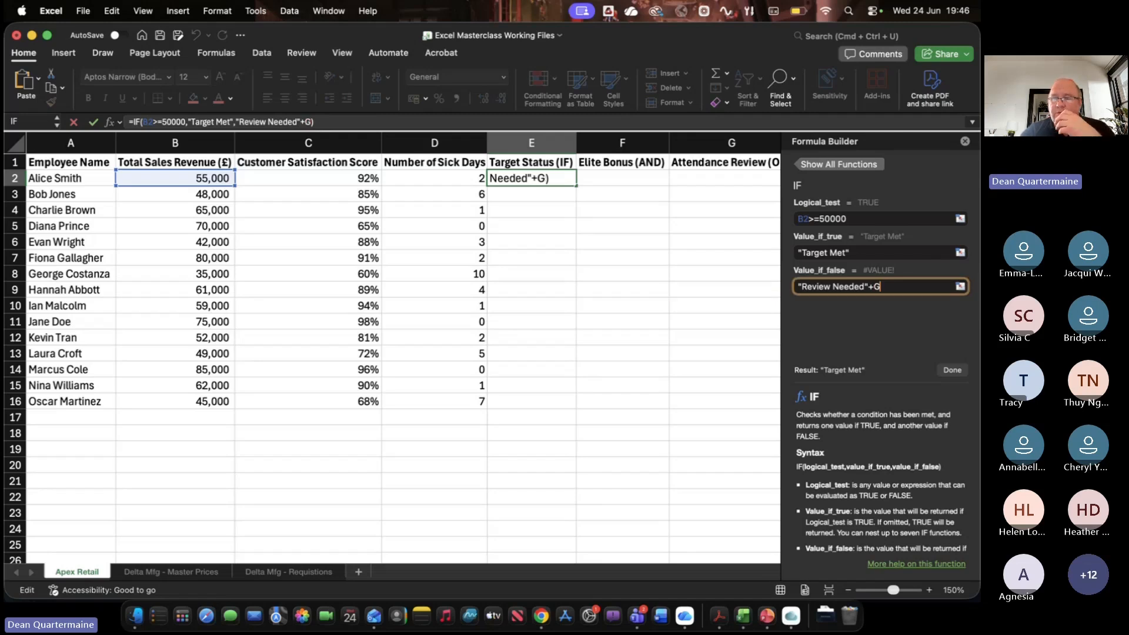
pyautogui.press('BackSpace')
pyautogui.press('BackSpace')
pyautogui.press('BackSpace')
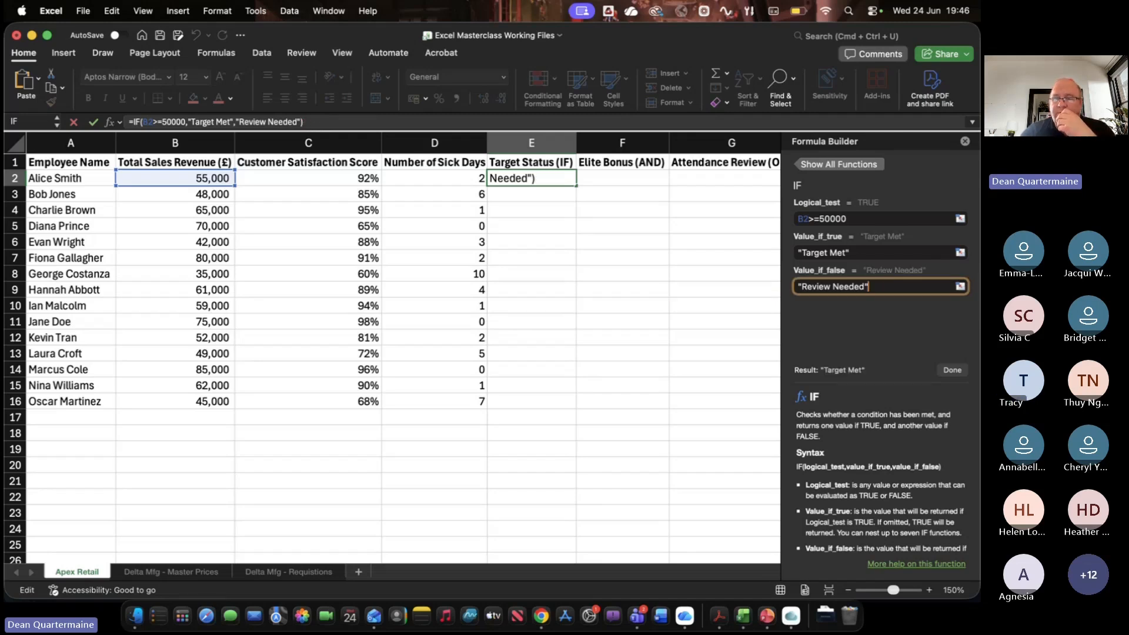
# Complete the IF formula in cell E2
pyautogui.click(952, 372)
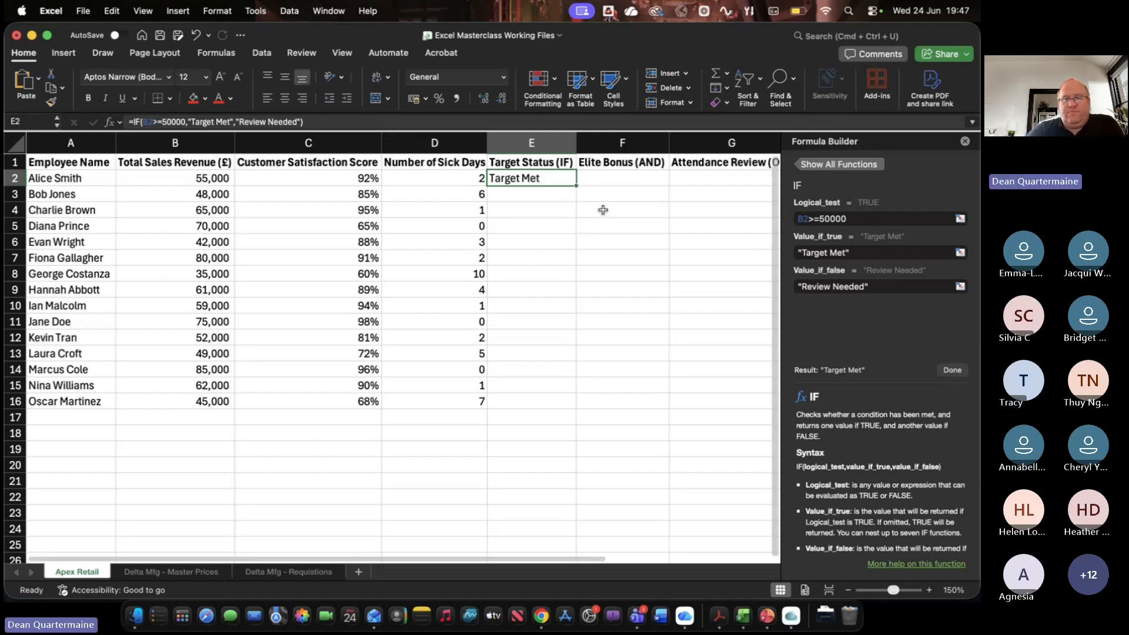
# Enter the formula =IF(B3>=50000,Target Met, Review Needed) directly in cell E3, without quotation marks around the two text results
pyautogui.click(506, 196)
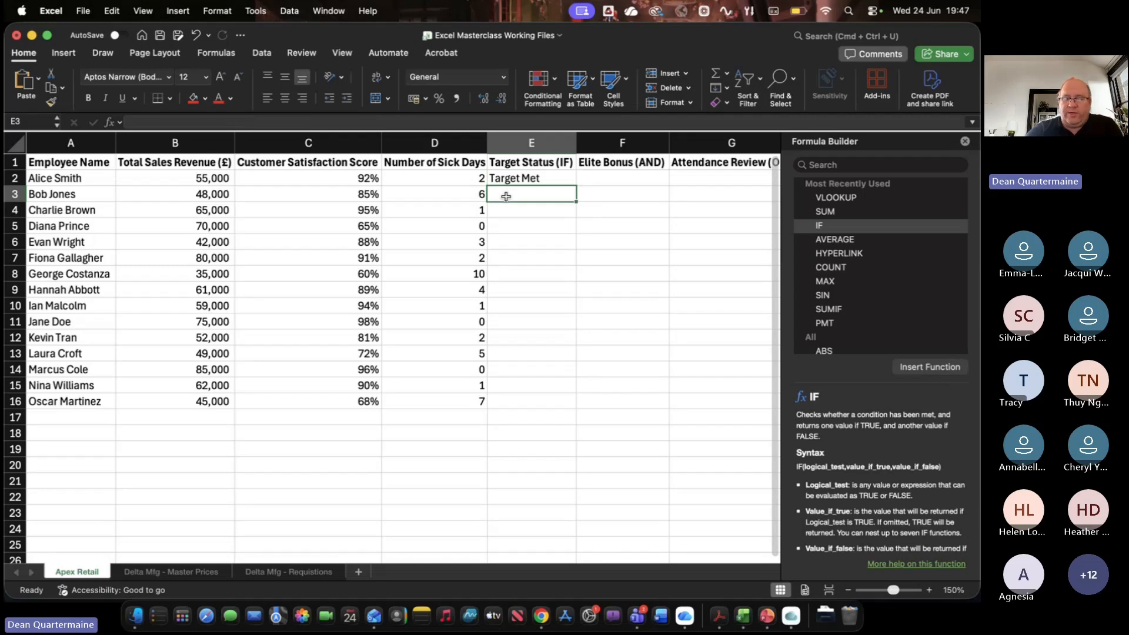
pyautogui.write('=')
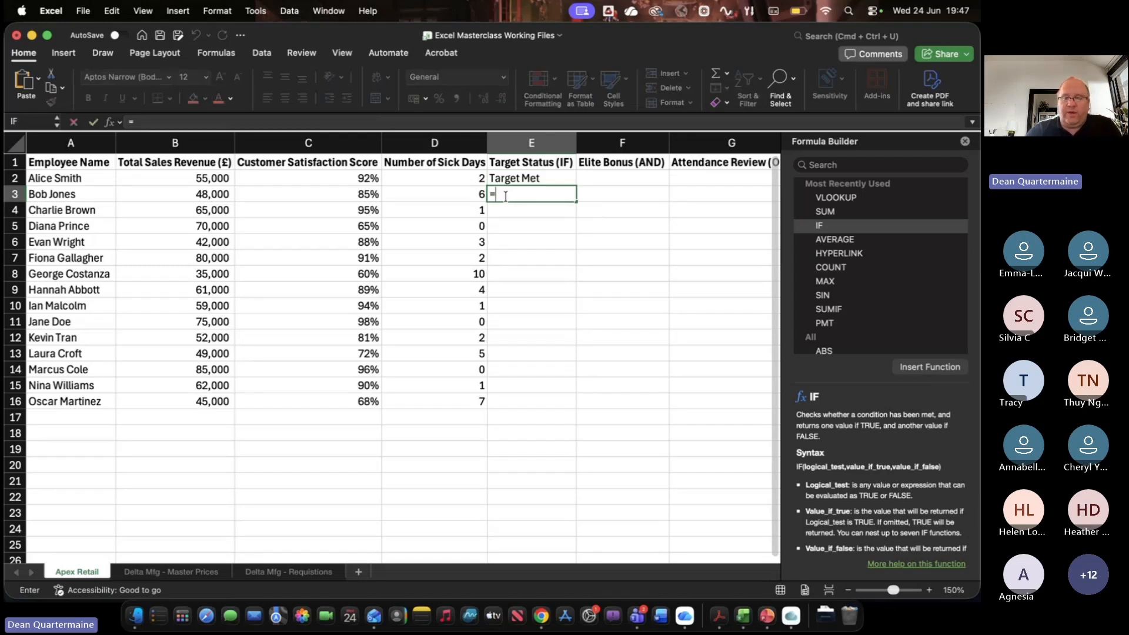
pyautogui.write('IF(')
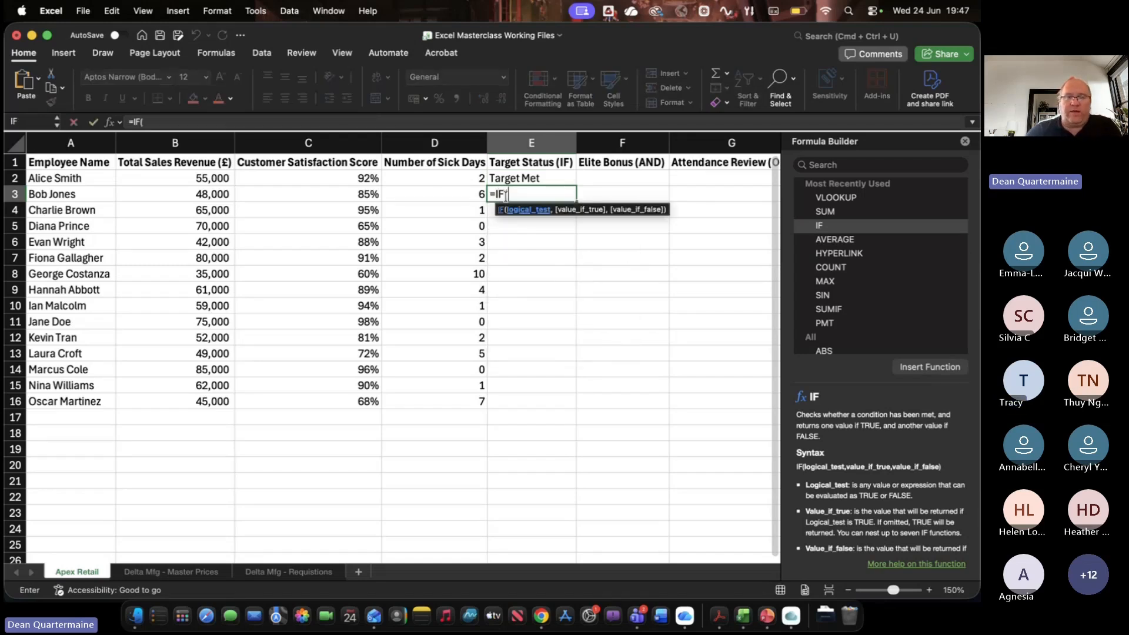
pyautogui.click(220, 194)
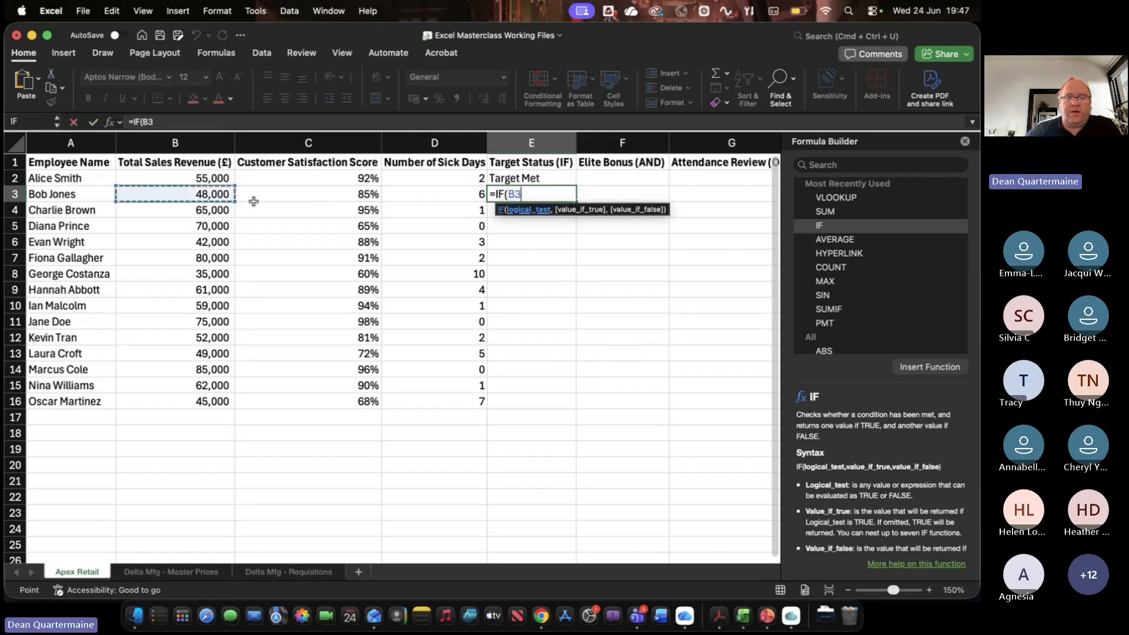
pyautogui.write('>=')
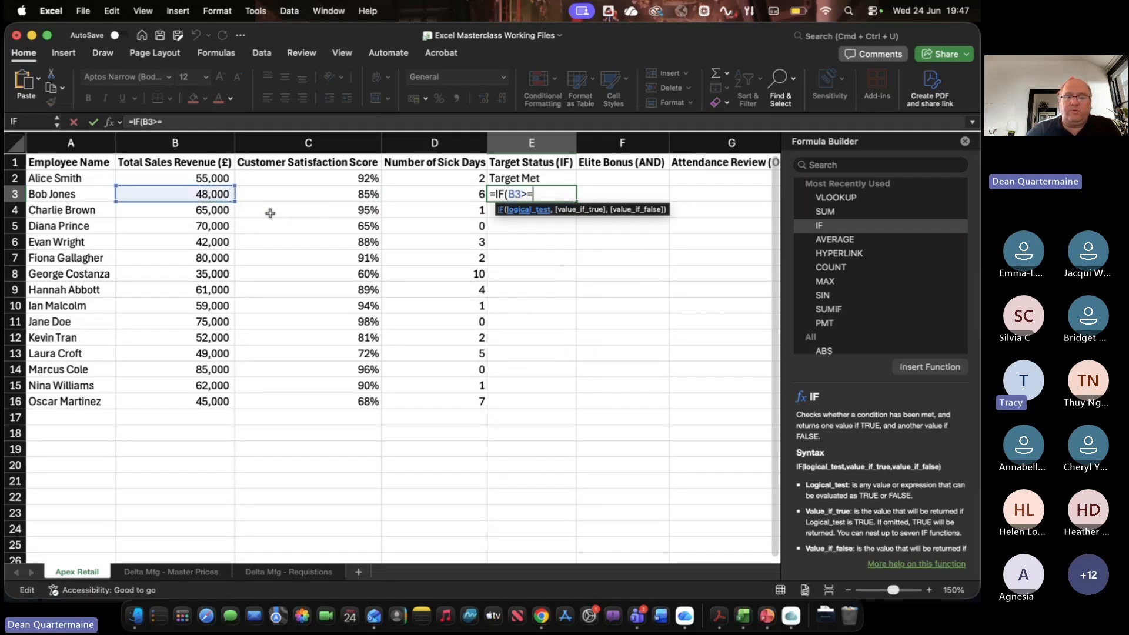
pyautogui.write('50000')
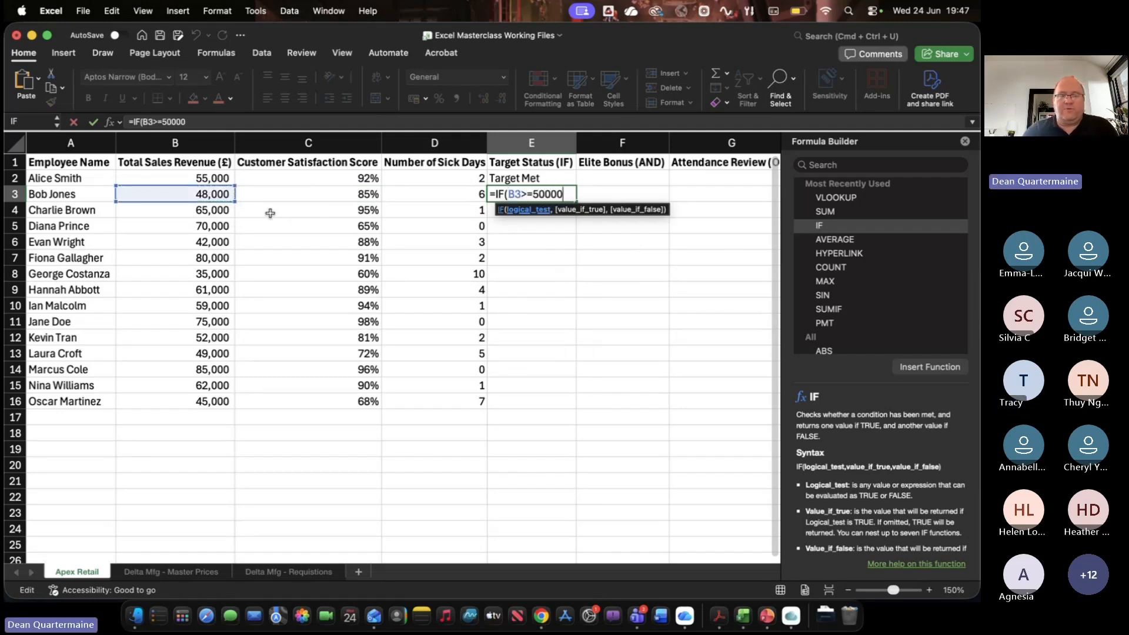
pyautogui.write(',')
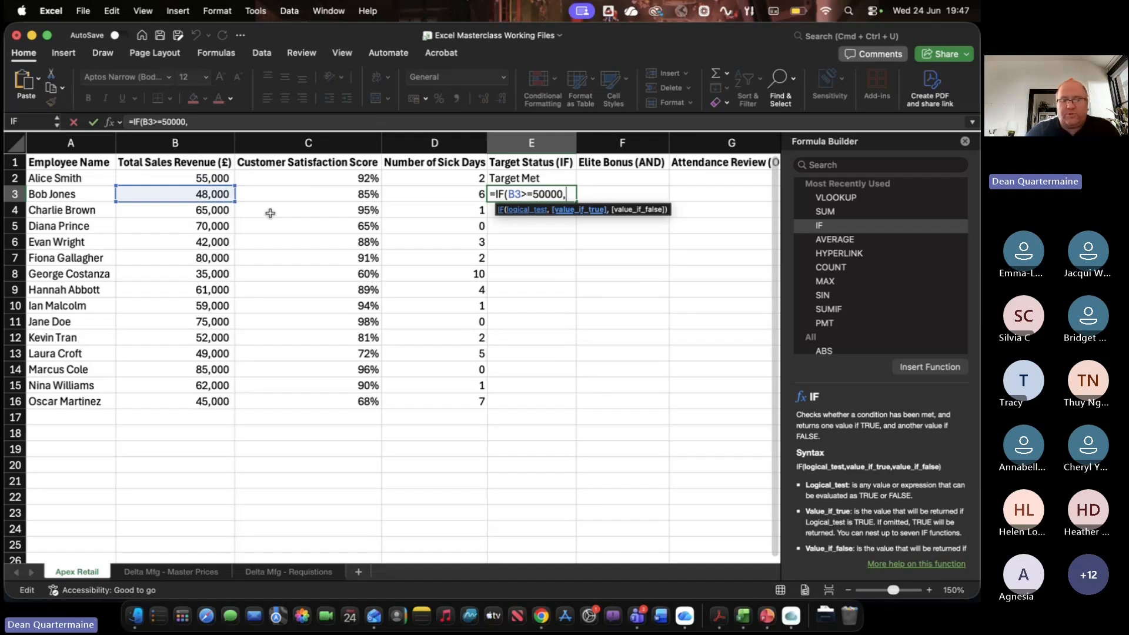
pyautogui.write('Tar')
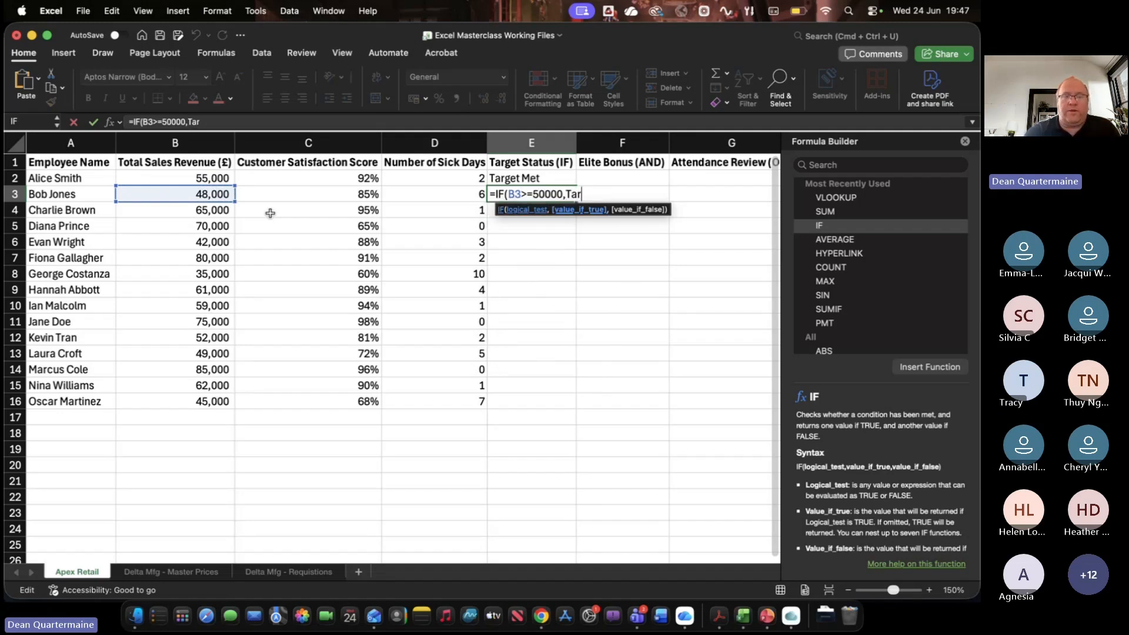
pyautogui.write('get Met, R')
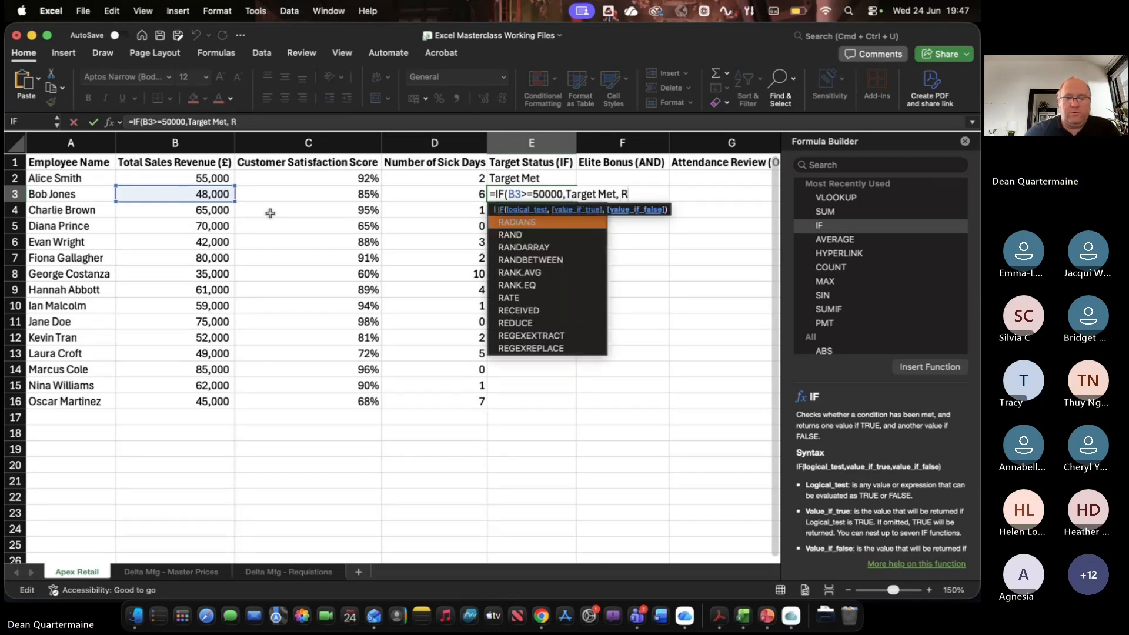
pyautogui.write('eview Nee')
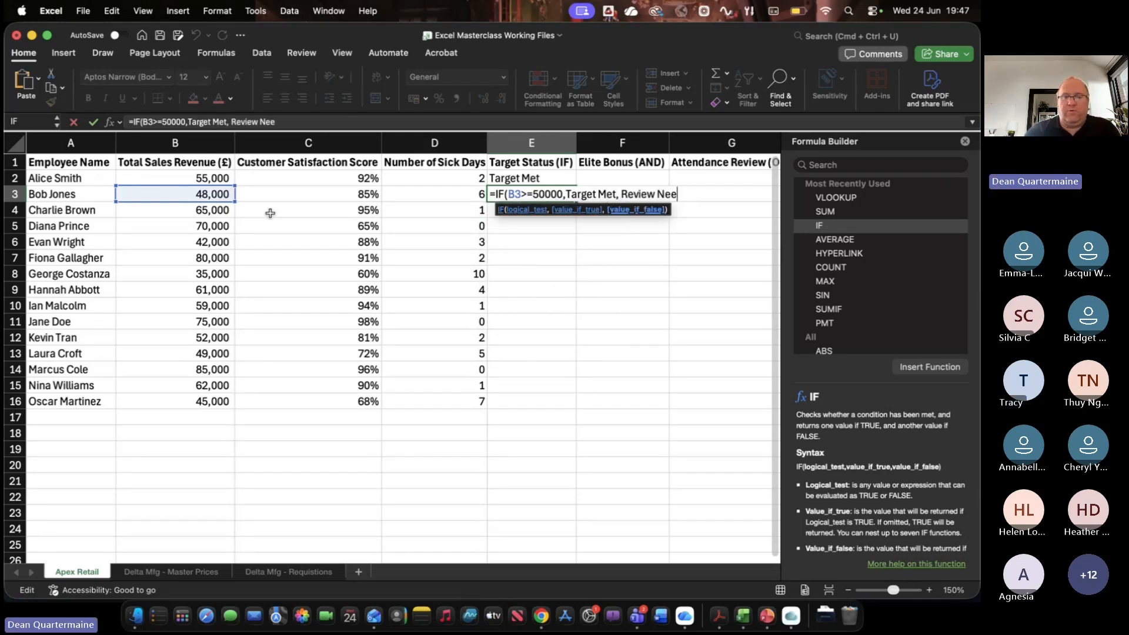
pyautogui.write('ded)')
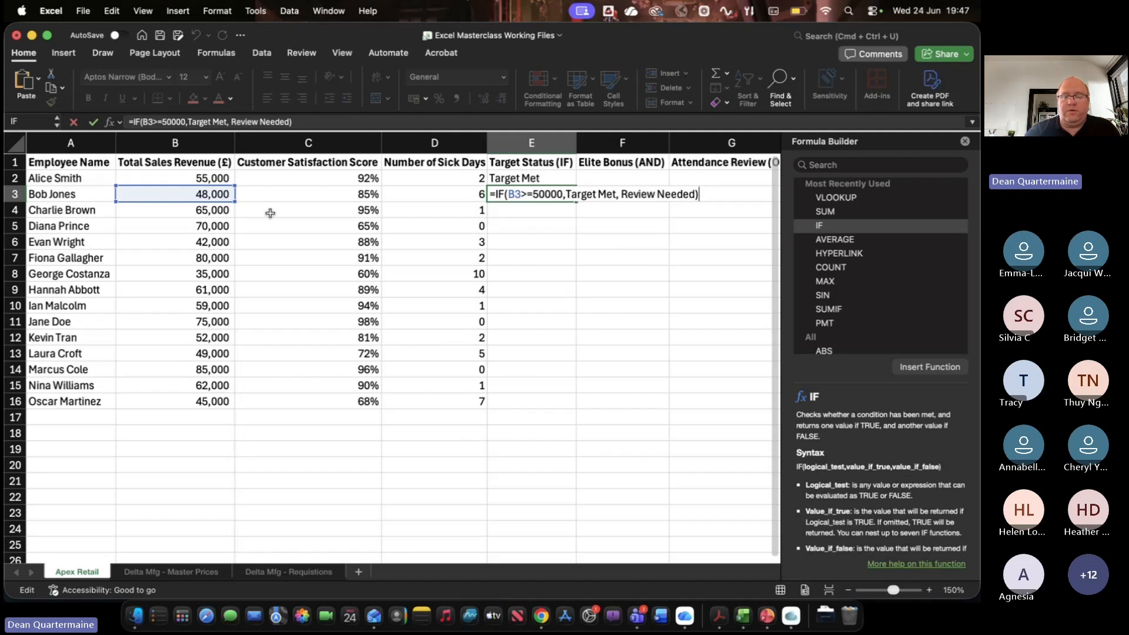
pyautogui.press('Return')
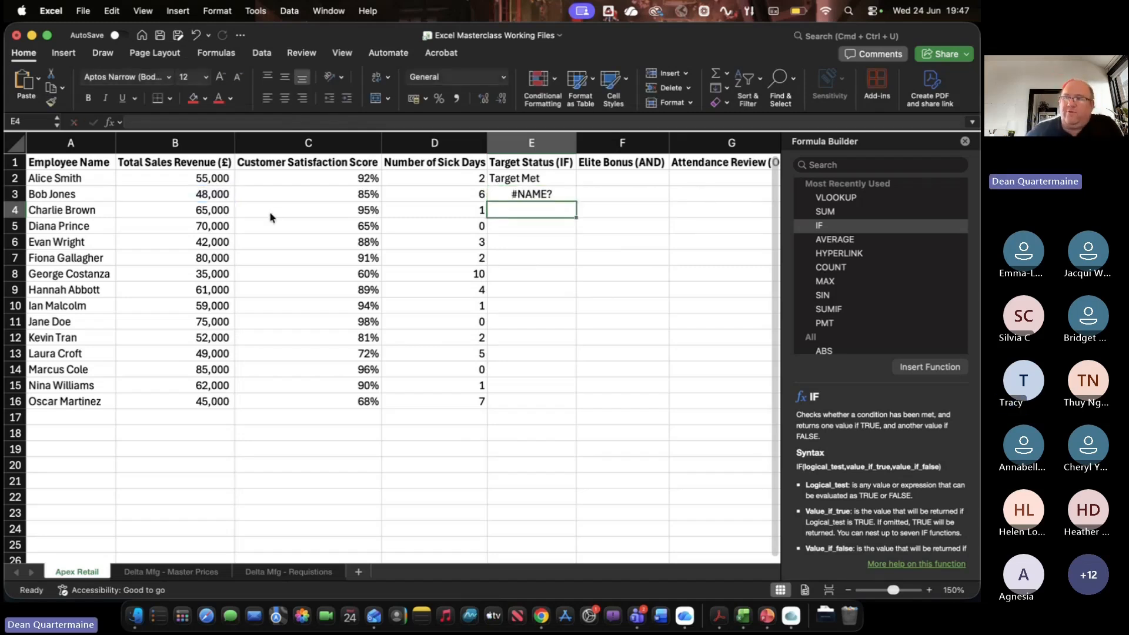
# Enclose Target Met in double quotation marks in the E3 formula
pyautogui.press('Up')
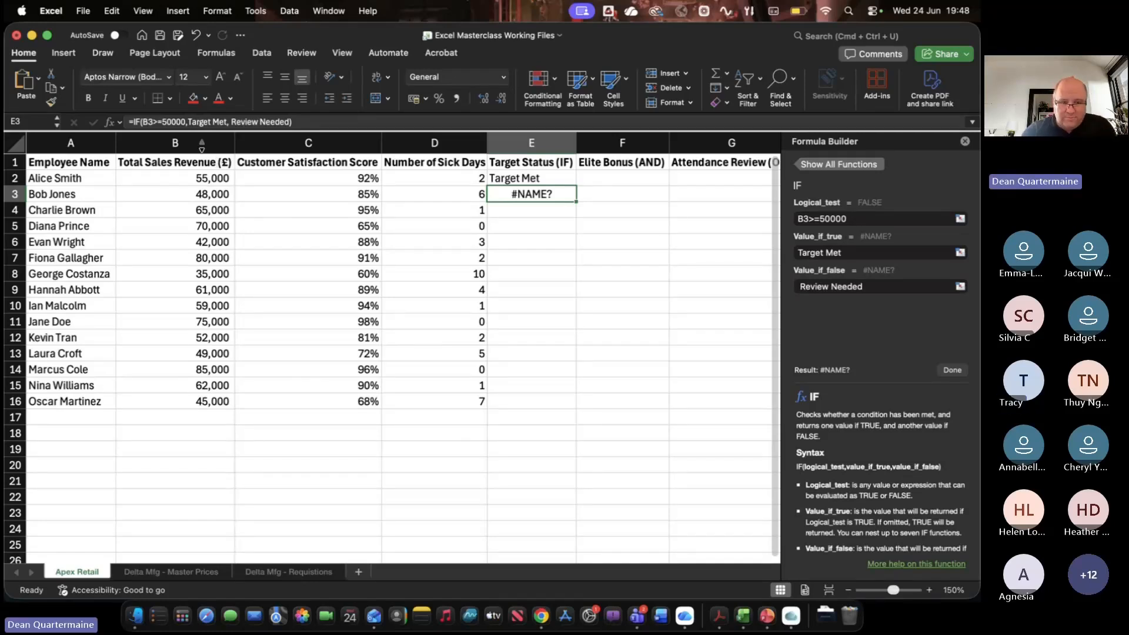
pyautogui.click(189, 122)
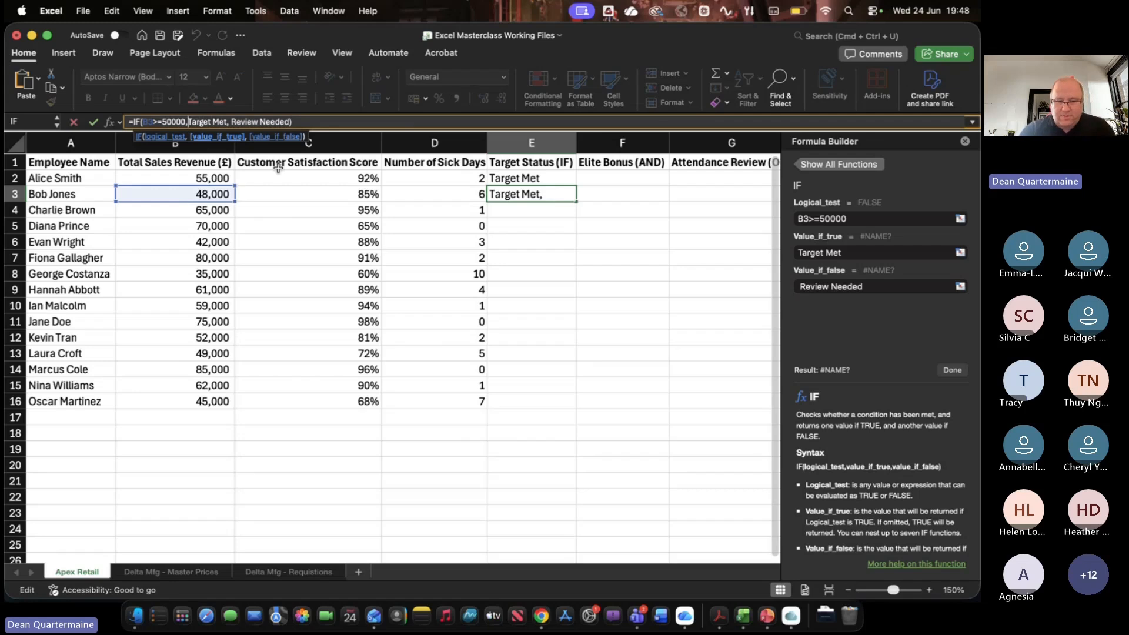
pyautogui.write('"')
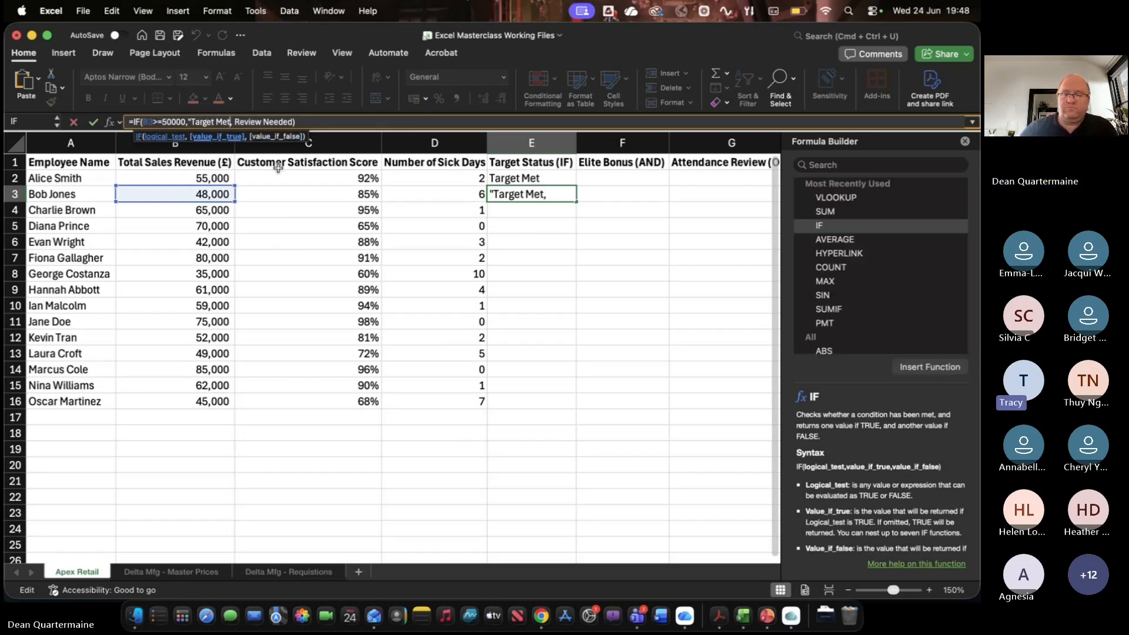
pyautogui.write('"')
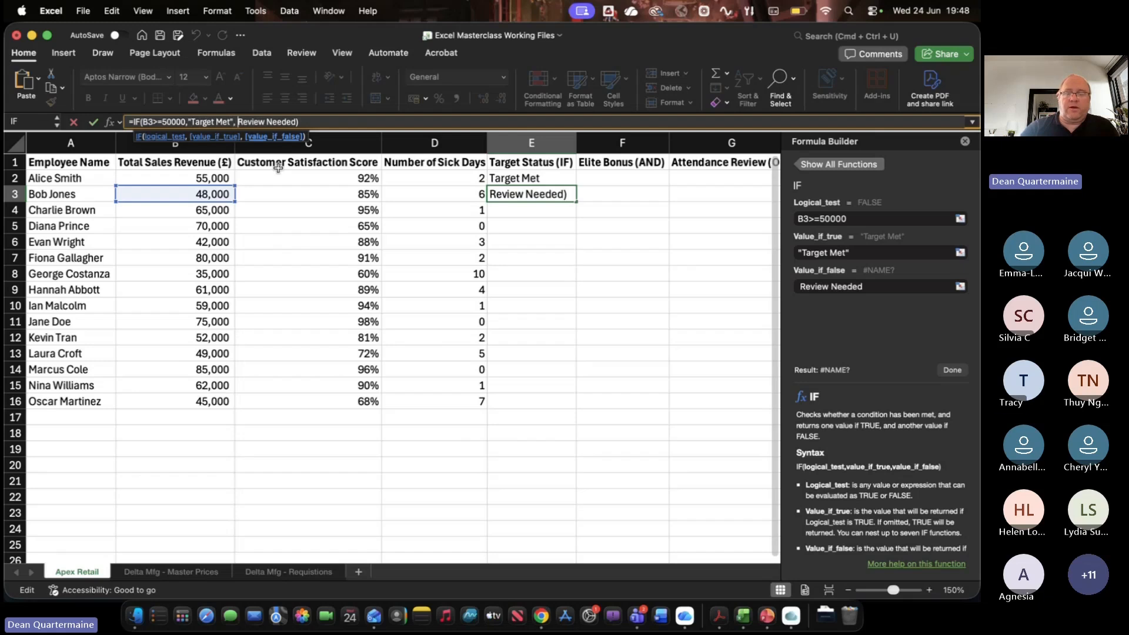
# Put a double quotation mark before Review Needed in the E3 formula and commit the corrected formula
pyautogui.write('"')
pyautogui.press('Right')
pyautogui.press('Right')
pyautogui.press('Right')
pyautogui.press('Right')
pyautogui.press('Right')
pyautogui.press('Right')
pyautogui.press('Right')
pyautogui.press('Right')
pyautogui.press('Right')
pyautogui.press('Right')
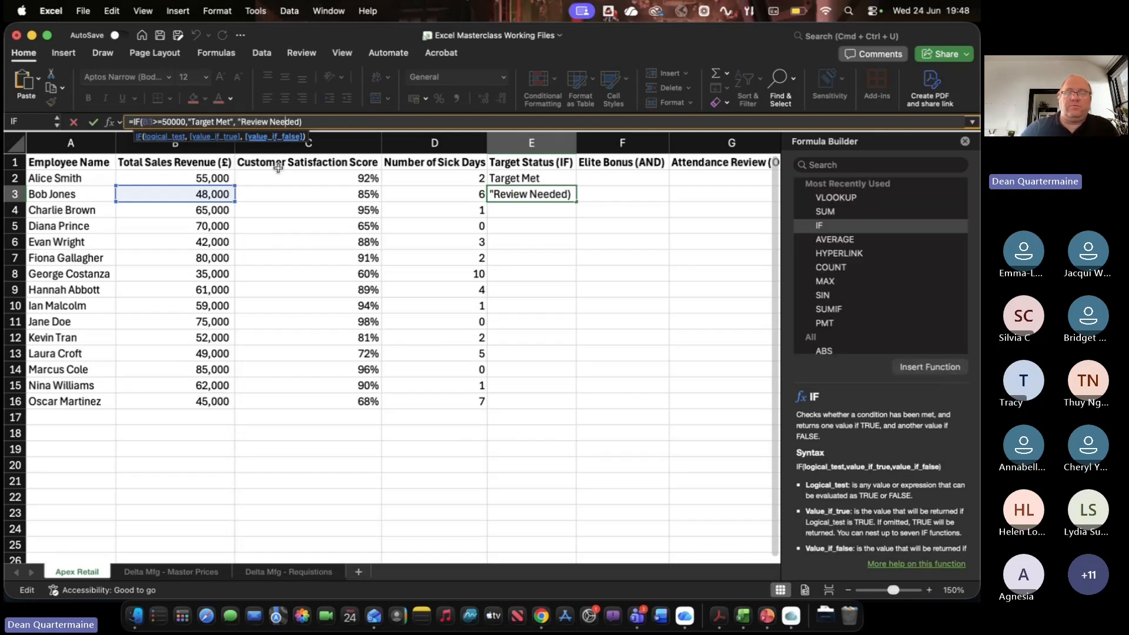
pyautogui.press('Right')
pyautogui.press('Right')
pyautogui.press('Home')
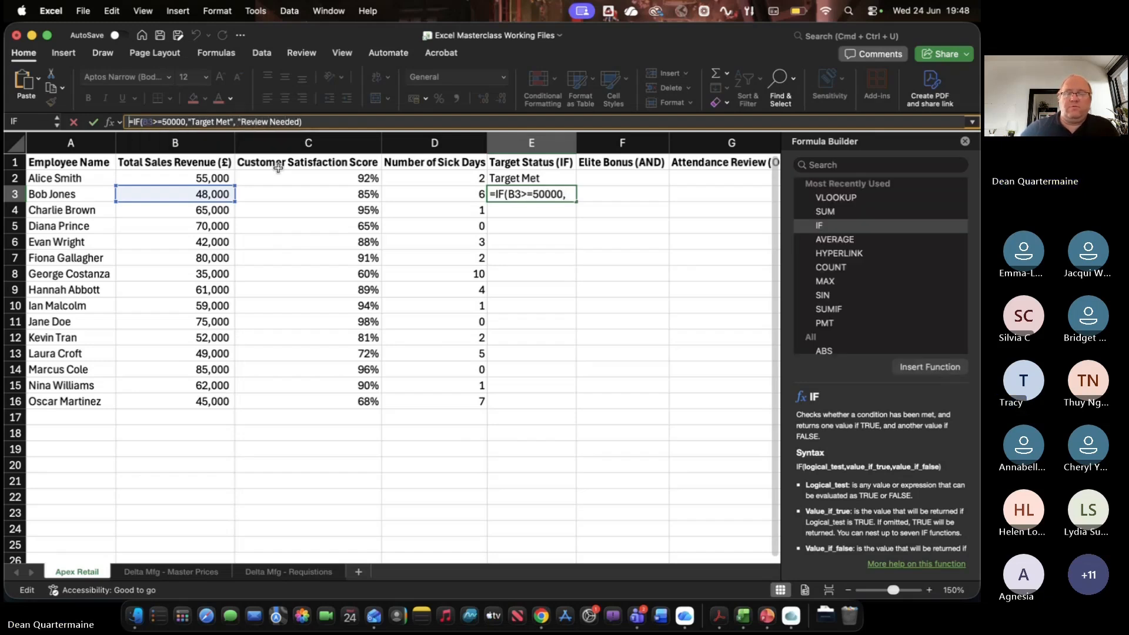
pyautogui.write("'")
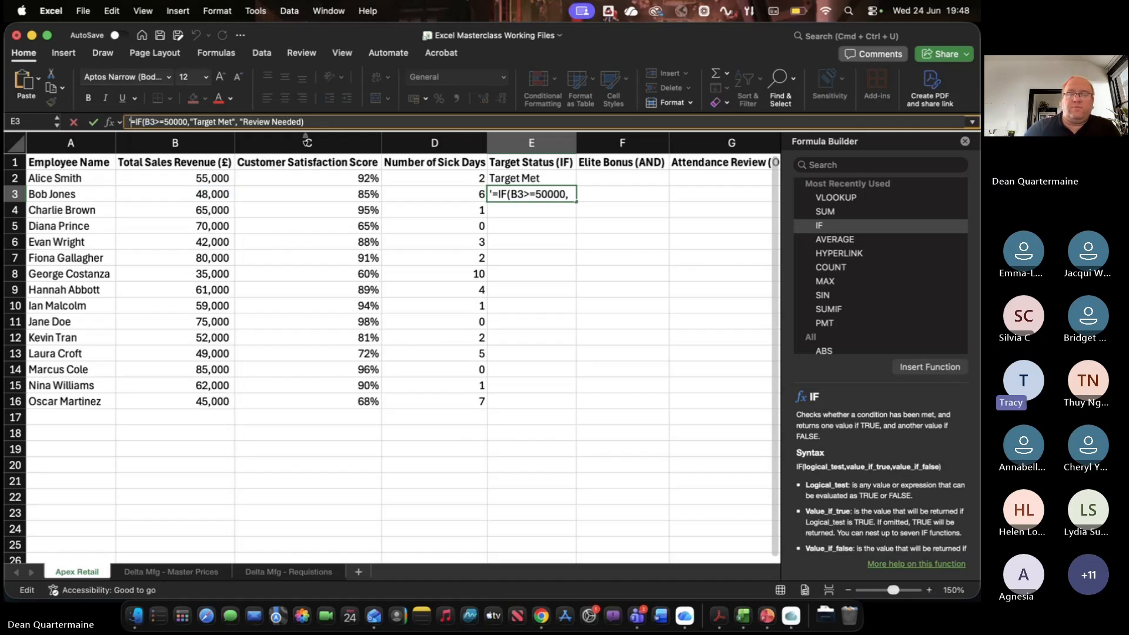
pyautogui.press('BackSpace')
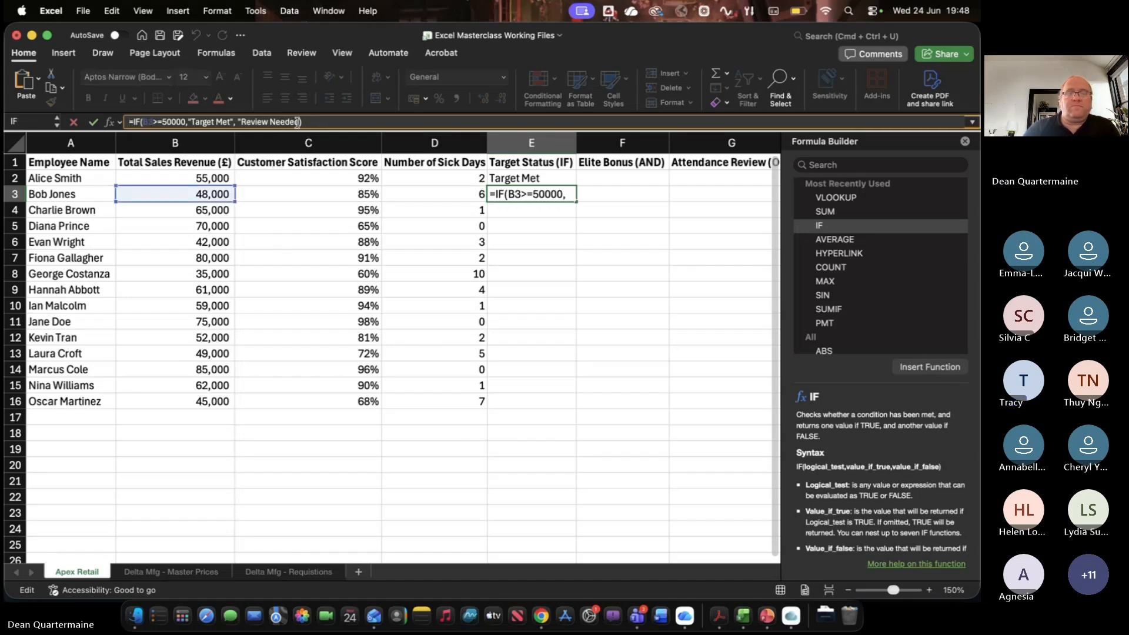
pyautogui.click(304, 122)
pyautogui.press('Return')
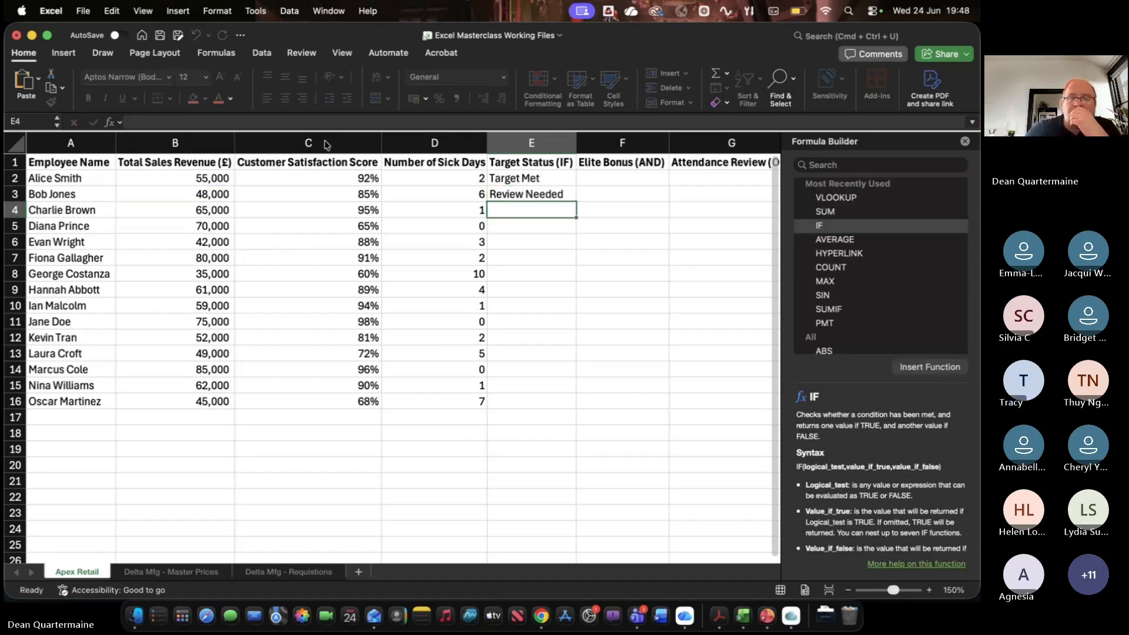
# Compare the IF formulas in cells E3 and E2 of the Target Status column
pyautogui.click(538, 196)
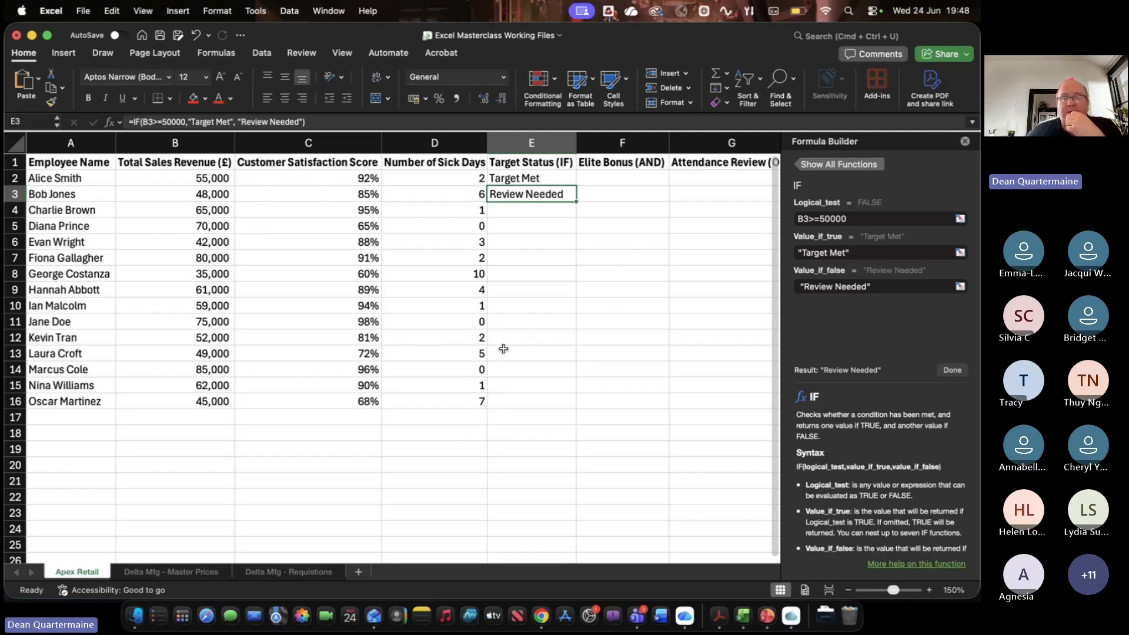
pyautogui.click(507, 180)
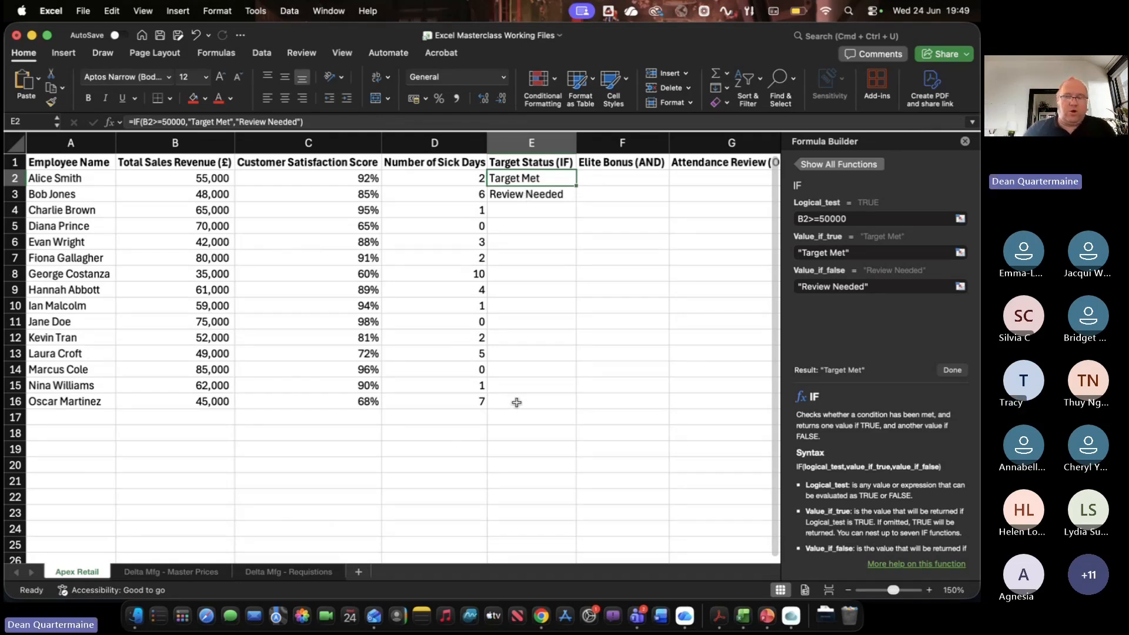
pyautogui.click(523, 250)
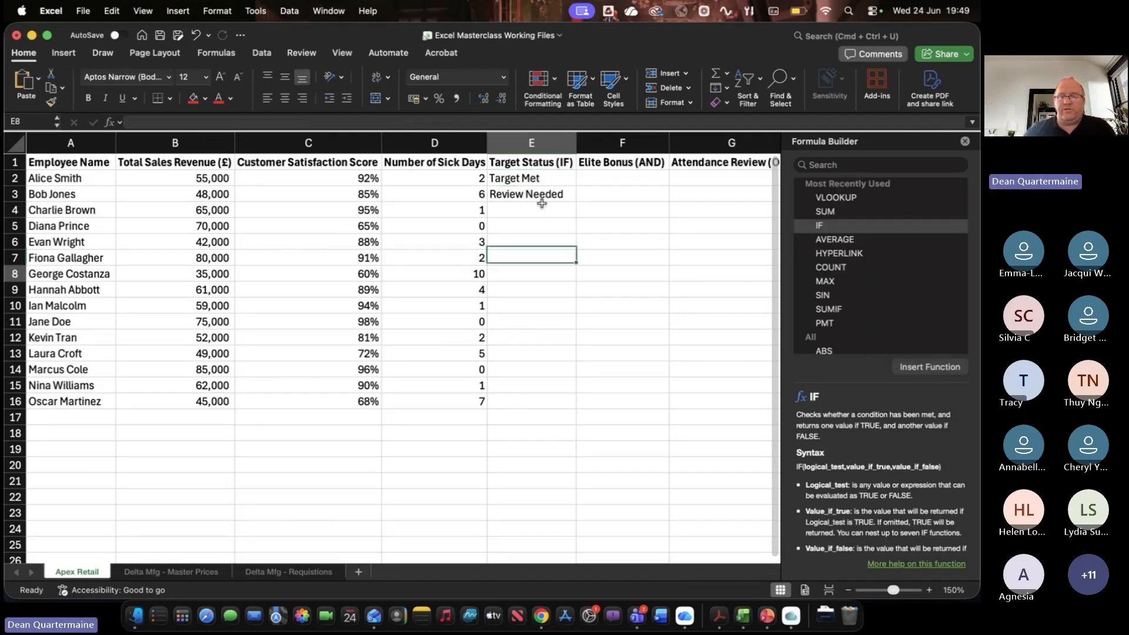
pyautogui.press('Down')
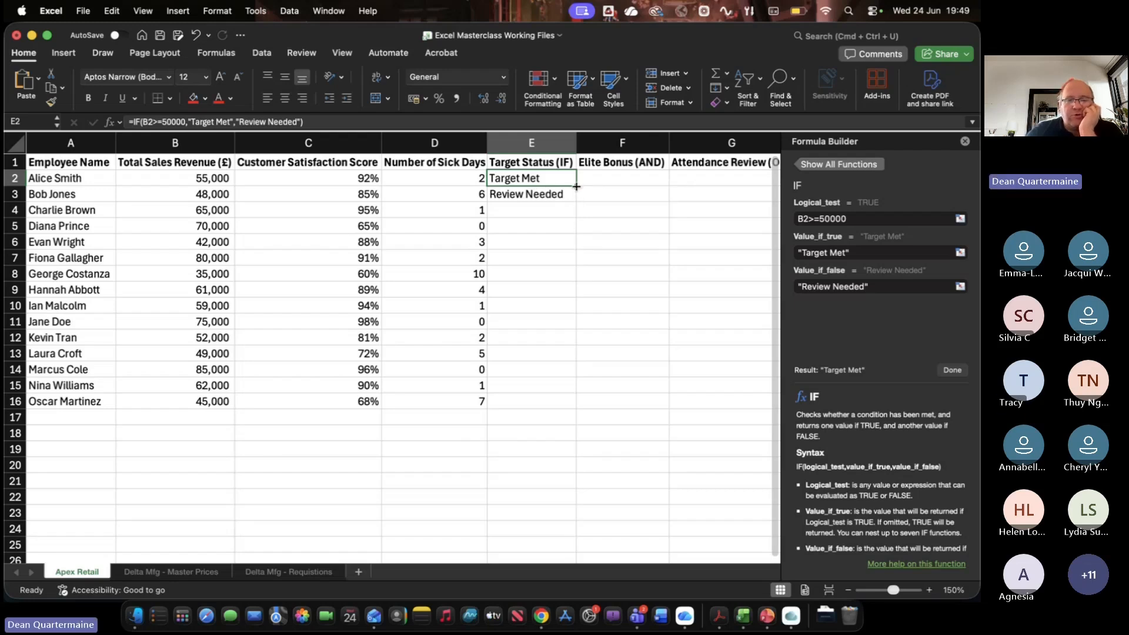
# Copy the IF formula from E2 down to E3 with the fill handle and check the adjusted cell reference
pyautogui.moveTo(576, 186); pyautogui.dragTo(575, 203)
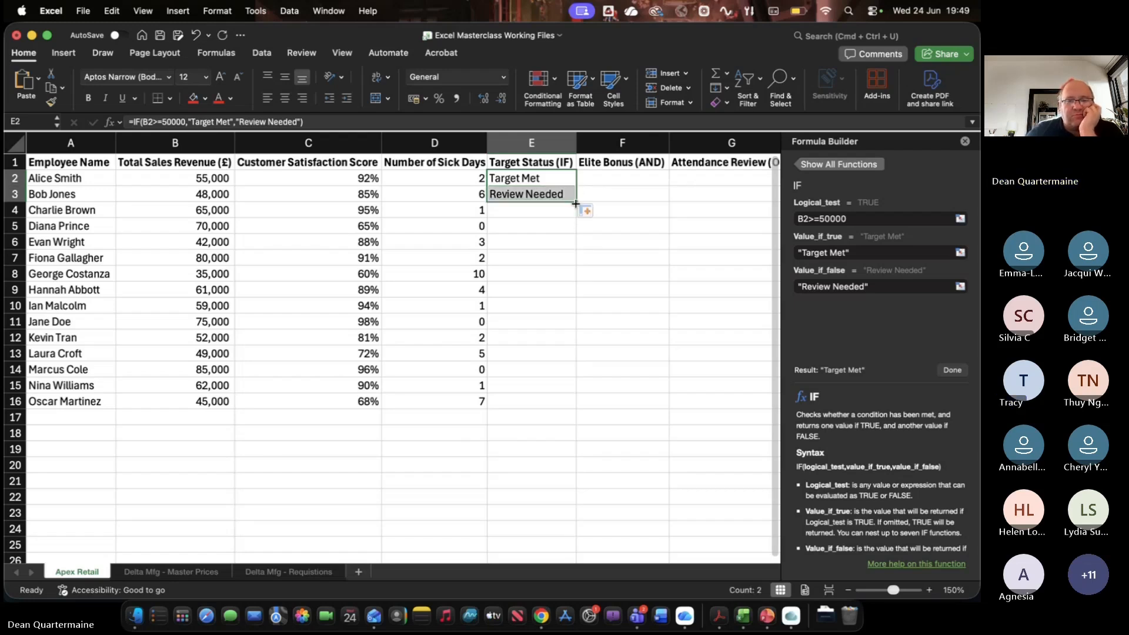
pyautogui.click(562, 196)
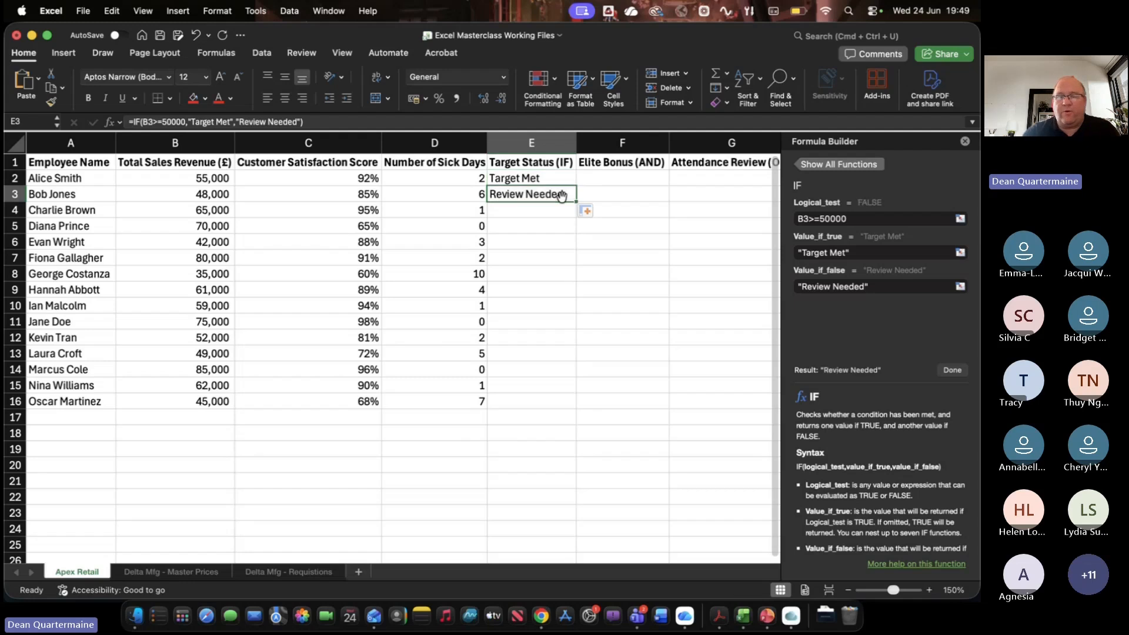
pyautogui.click(544, 177)
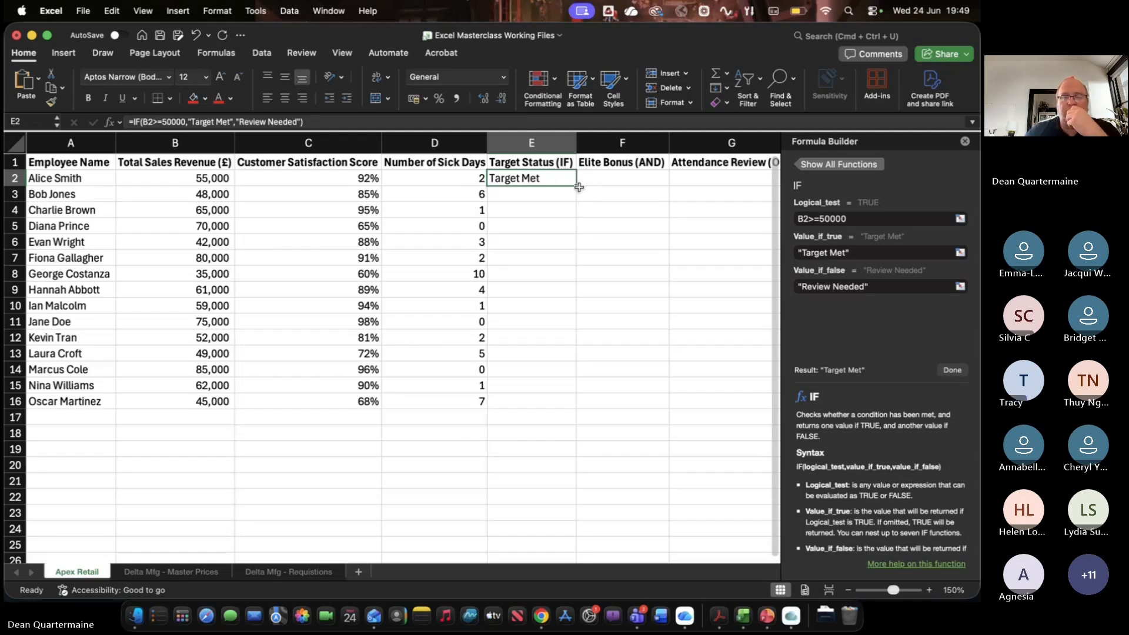
# Auto-fill the IF formula from E2 down to E16 and undo the fill
pyautogui.doubleClick(577, 187)
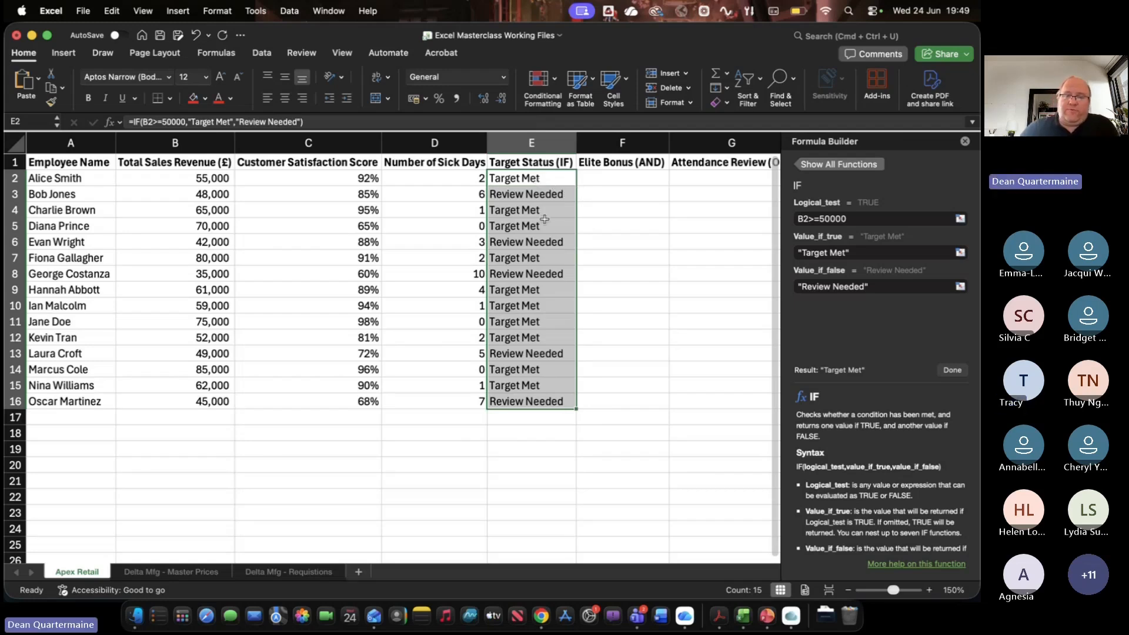
pyautogui.click(572, 228)
pyautogui.press('super+z')
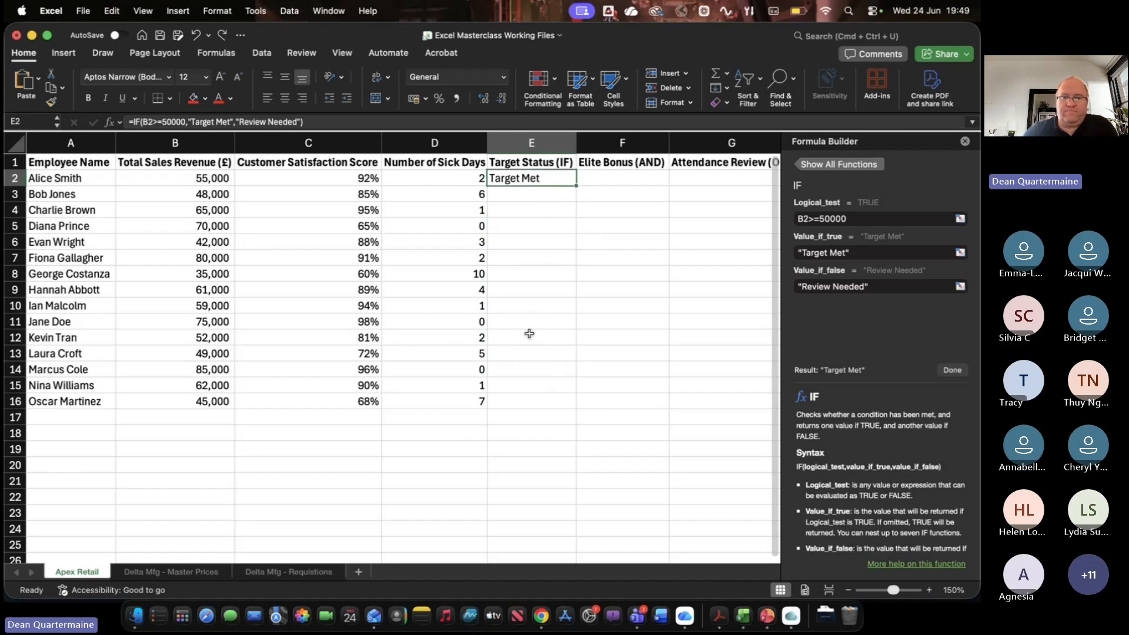
# Fill the IF formula from E2 down through the selected range E2:E16
pyautogui.keyDown('shift'); pyautogui.click(522, 402); pyautogui.keyUp('shift')
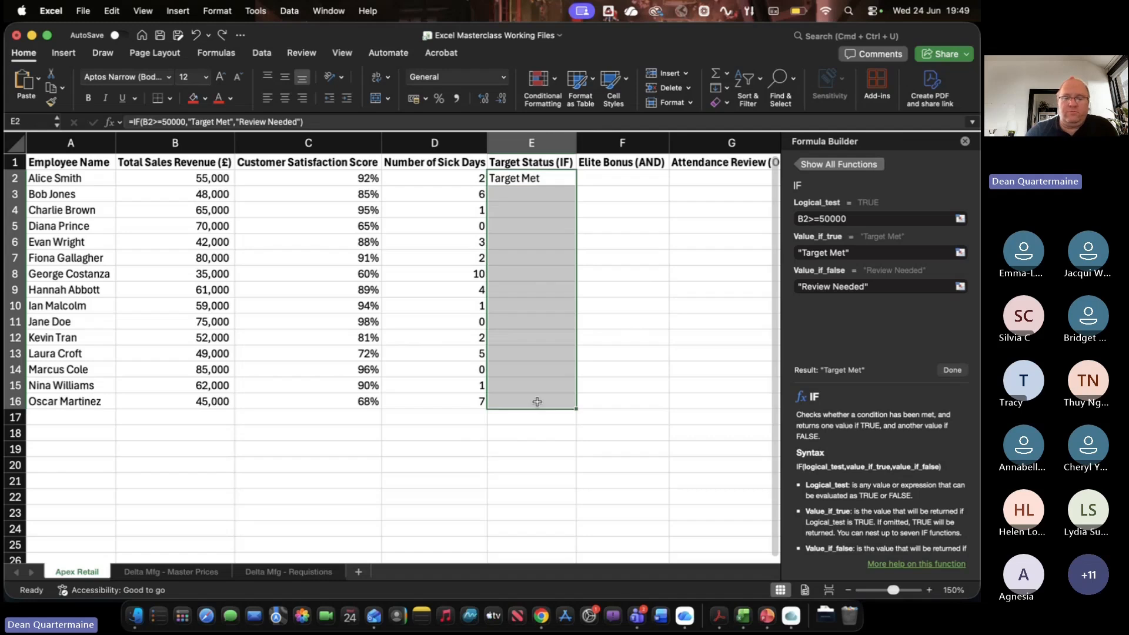
pyautogui.hotkey('ctrl', 'd')
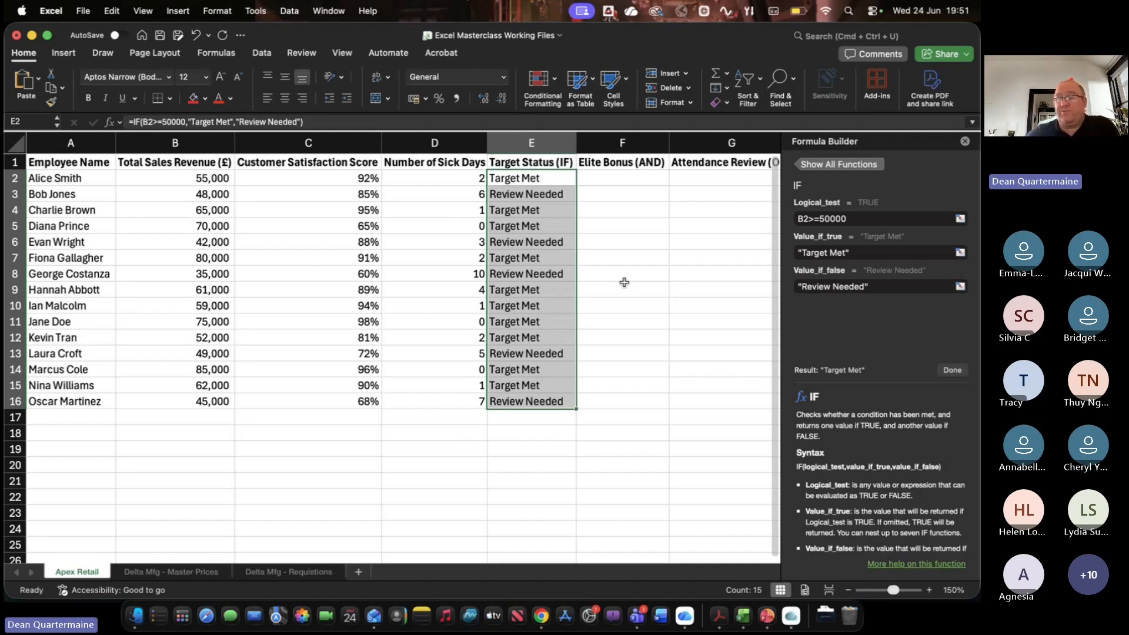
# Close the Formula Builder and start an IF formula in cell F2 of the Elite Bonus column
pyautogui.click(596, 172)
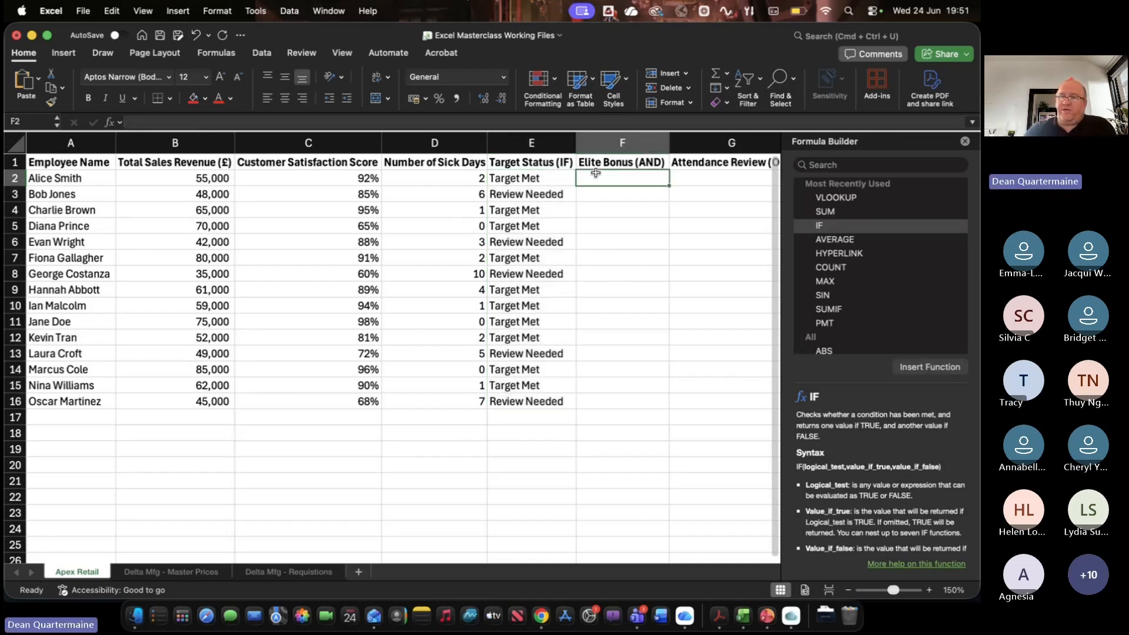
pyautogui.click(965, 142)
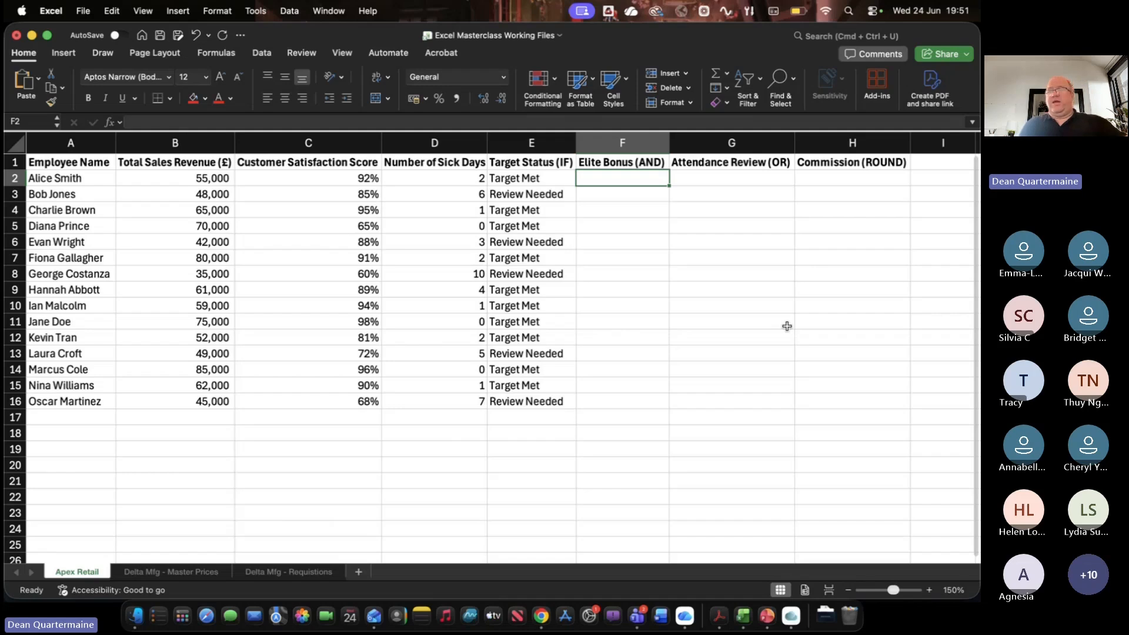
pyautogui.click(547, 119)
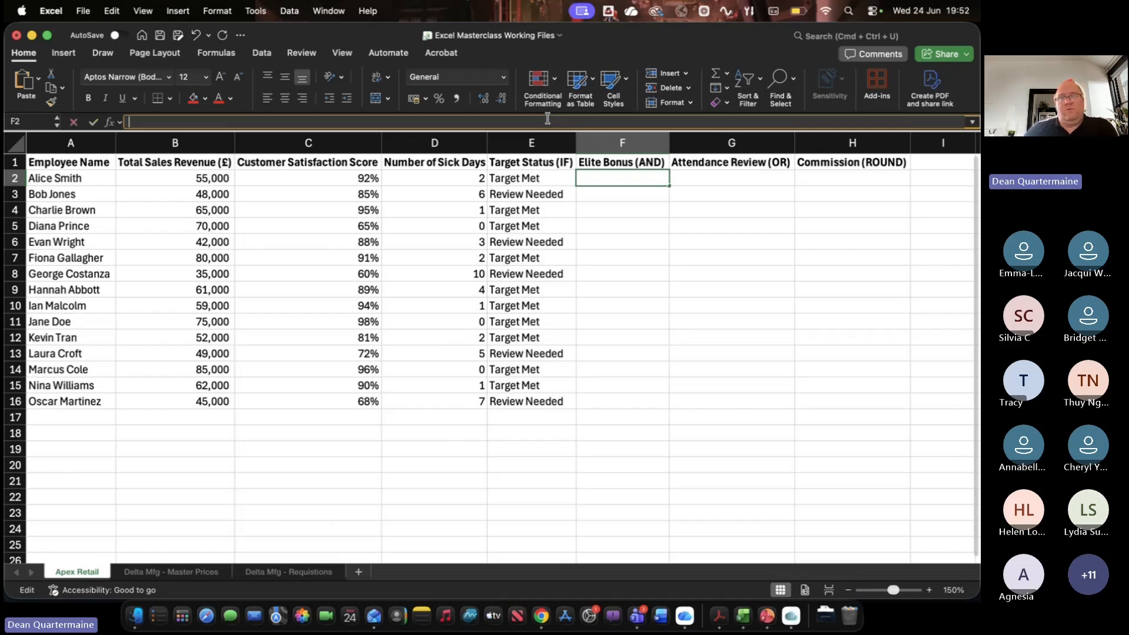
pyautogui.write('=')
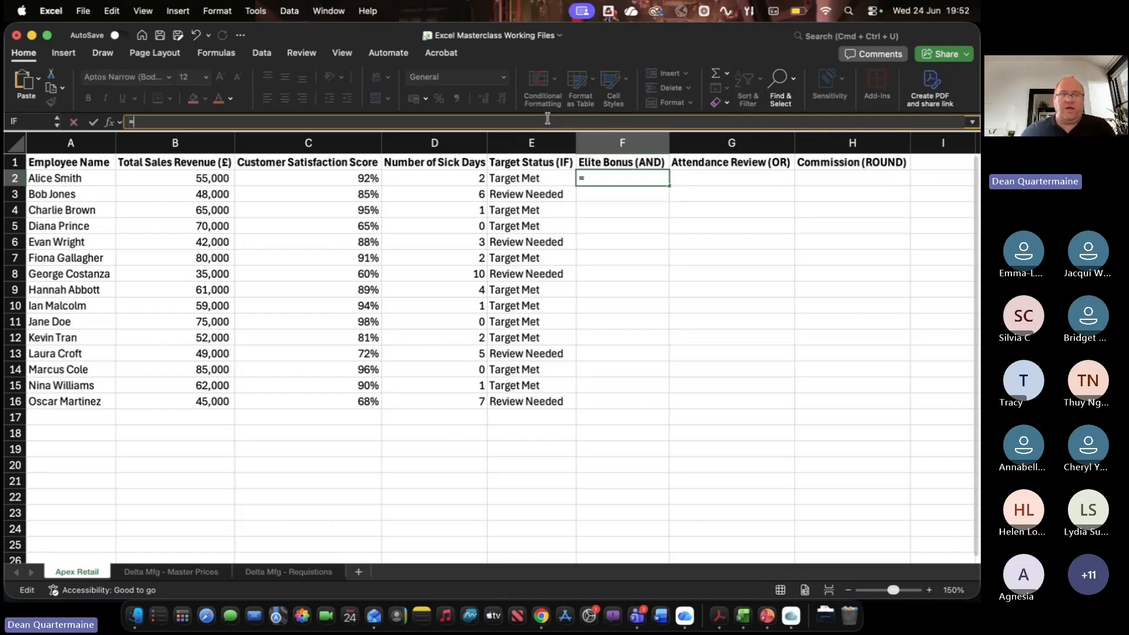
pyautogui.write('I')
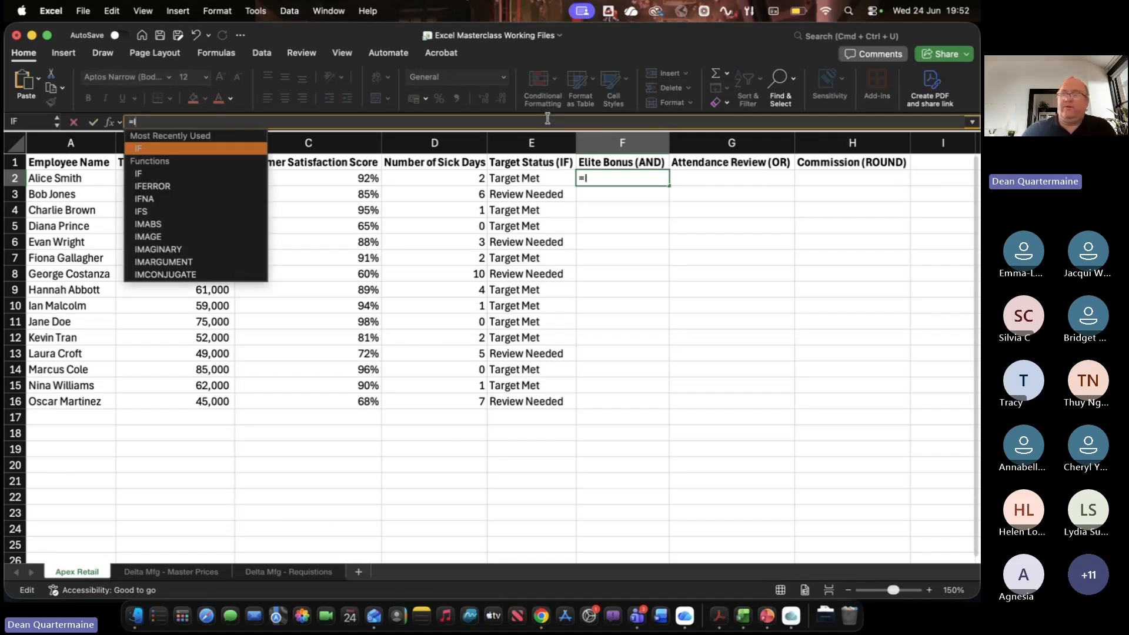
pyautogui.write('F')
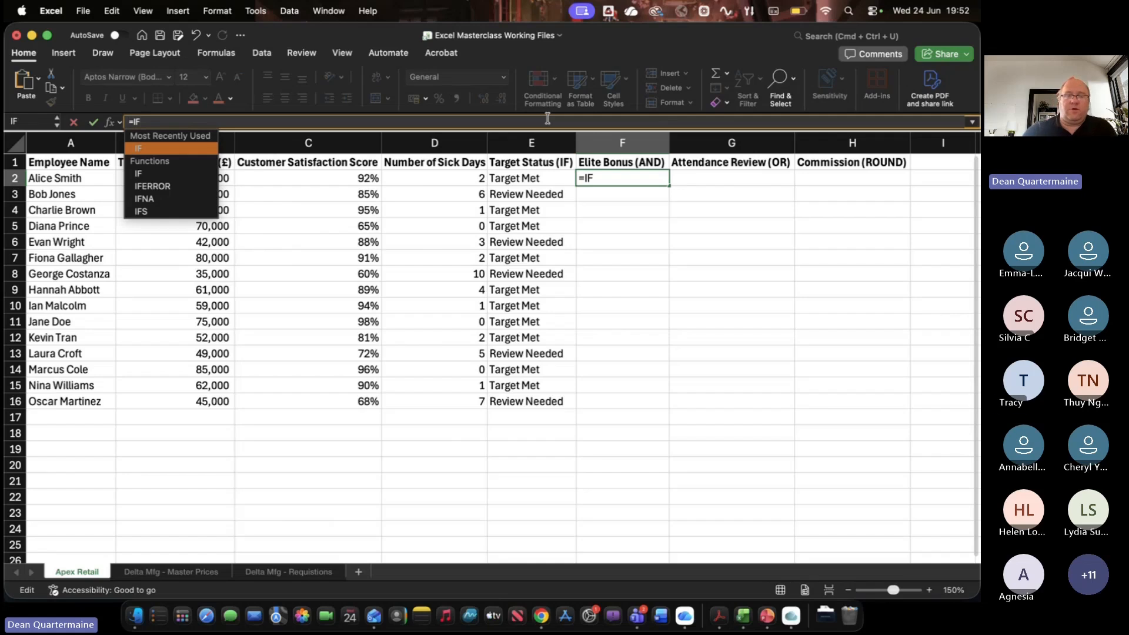
pyautogui.write('(')
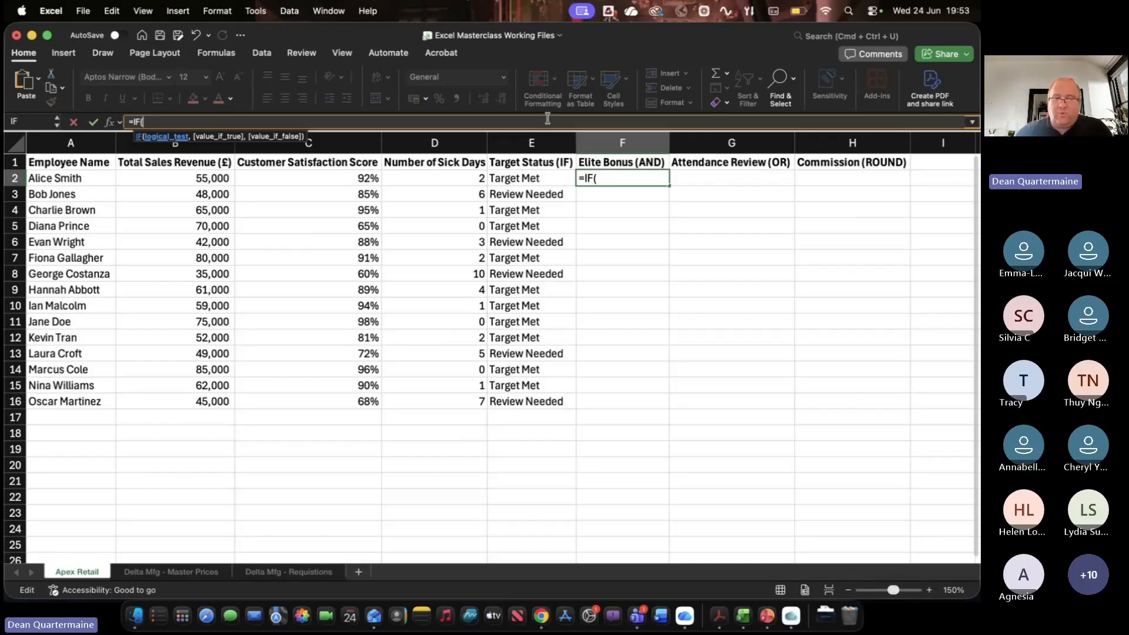
# Nest an AND function in the F2 formula's logical test with B2>60000 as its first condition
pyautogui.write('AND(')
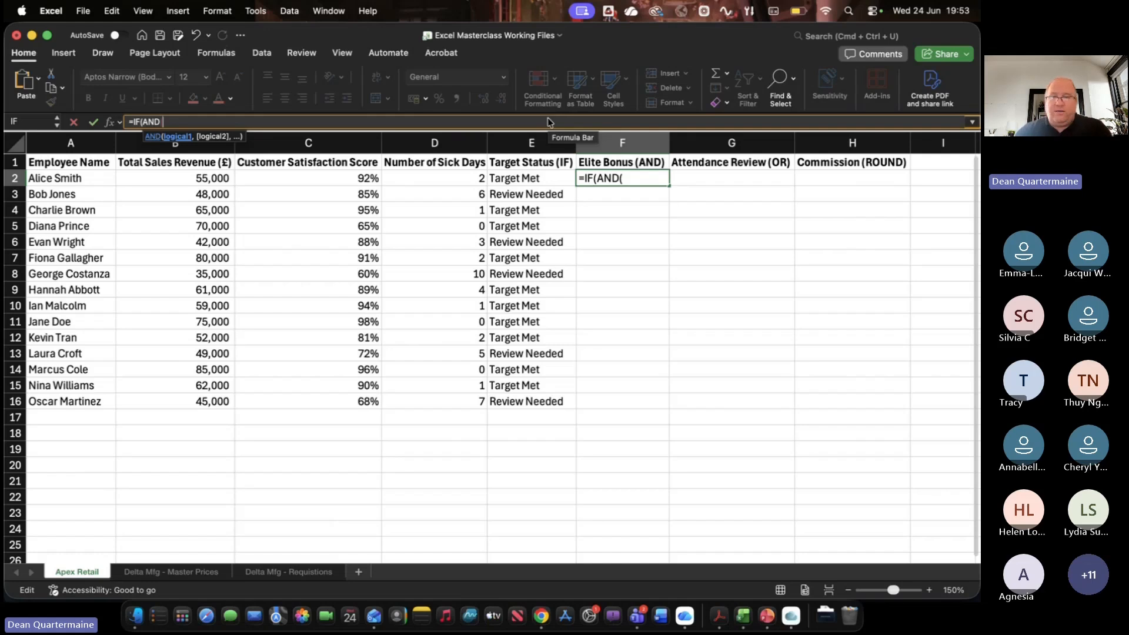
pyautogui.click(202, 176)
pyautogui.write('>60000')
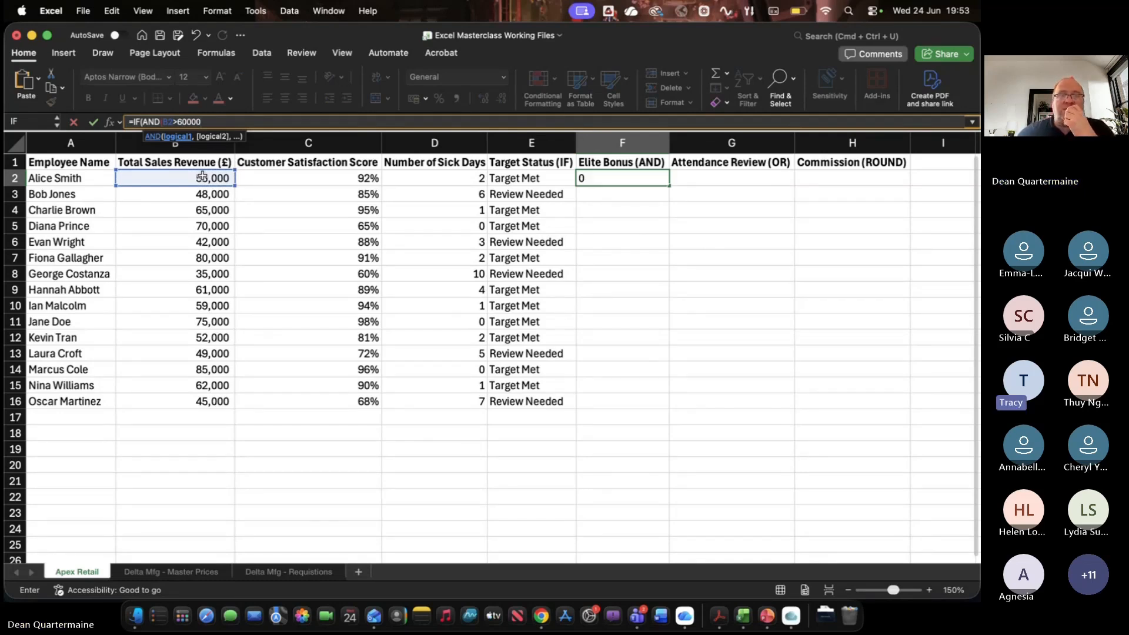
pyautogui.write(',')
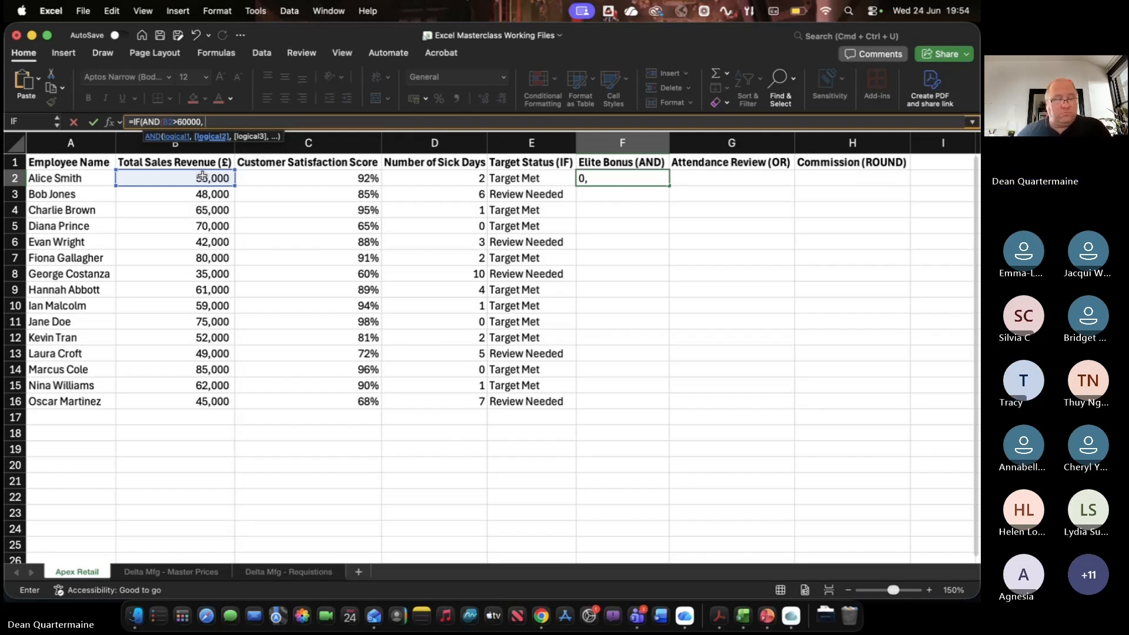
# Add C2>=0.9 as the second AND condition in the F2 formula and close the AND function
pyautogui.click(338, 177)
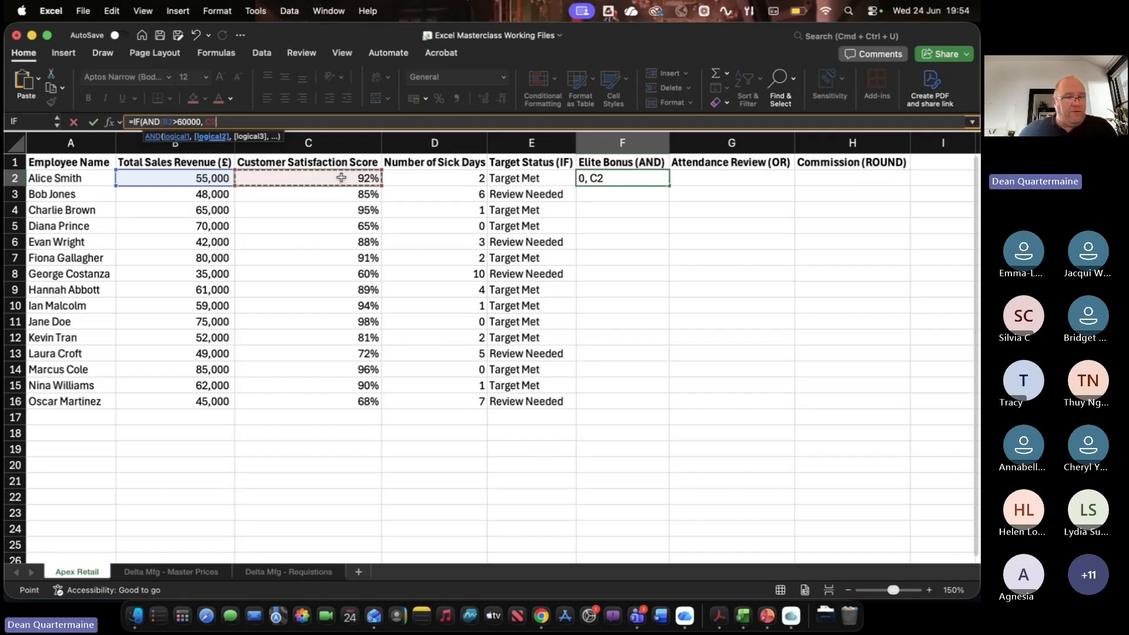
pyautogui.write('>')
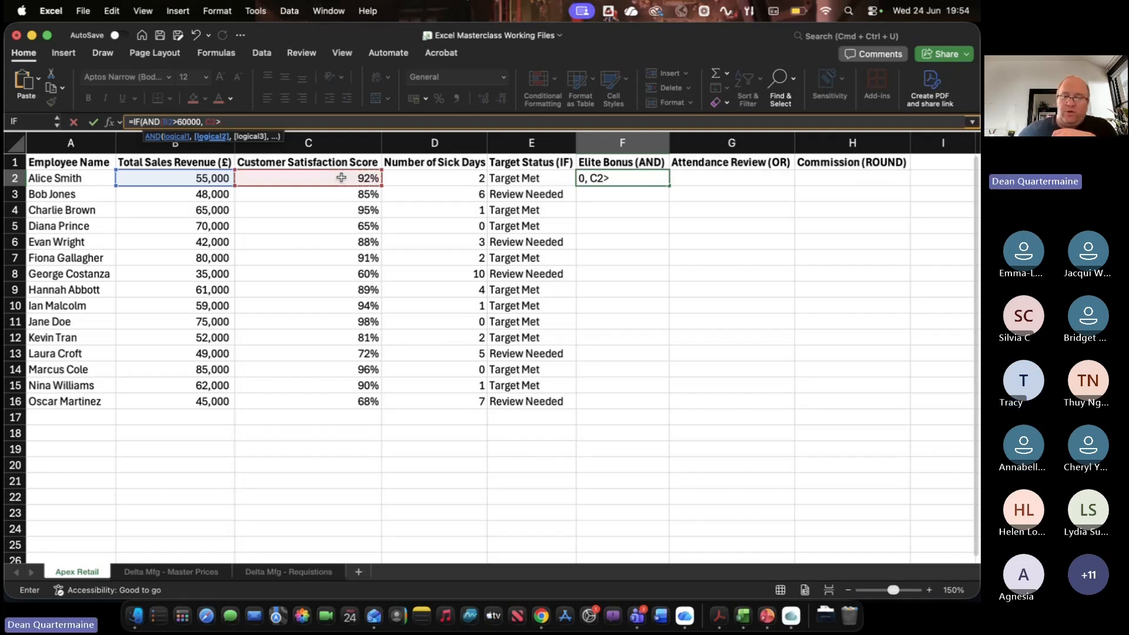
pyautogui.write('0.')
pyautogui.press('BackSpace')
pyautogui.press('BackSpace')
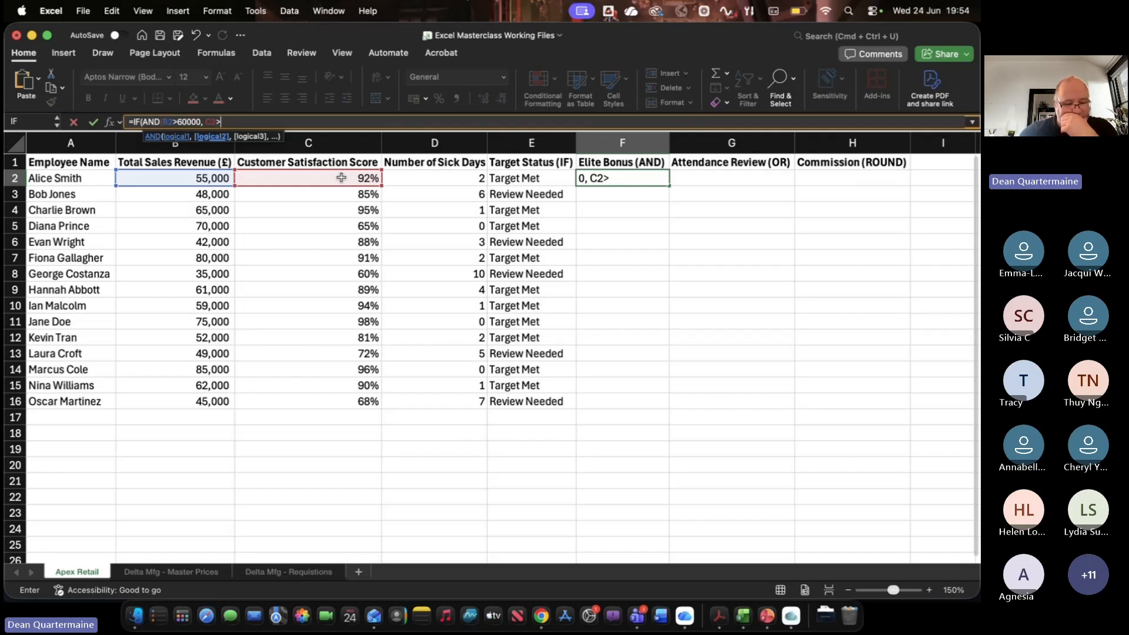
pyautogui.write('=0')
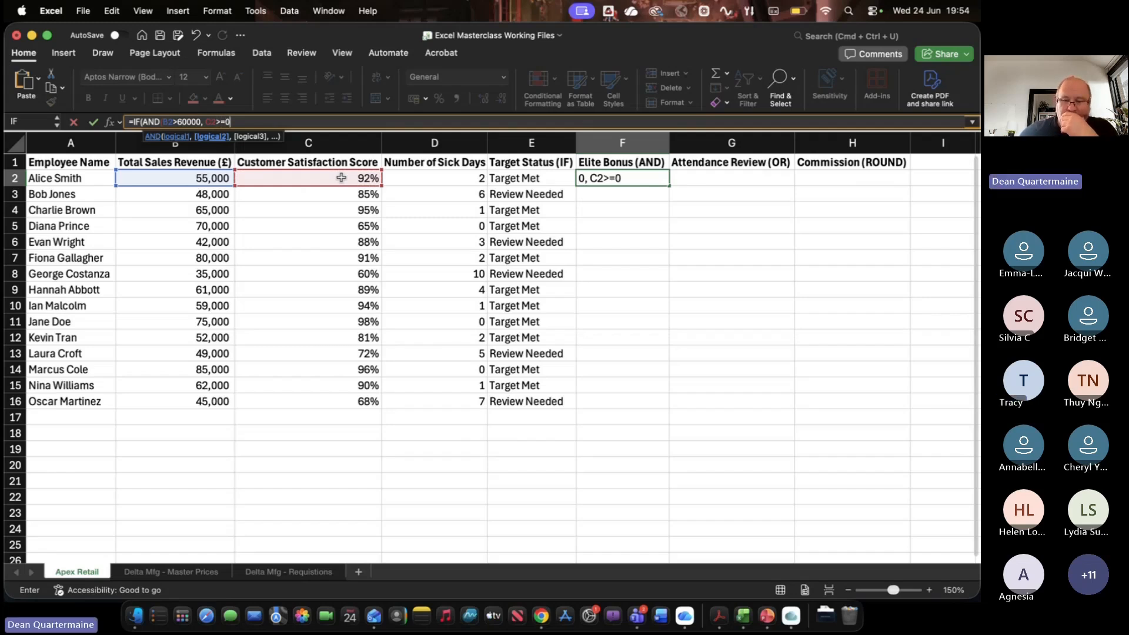
pyautogui.write('.9')
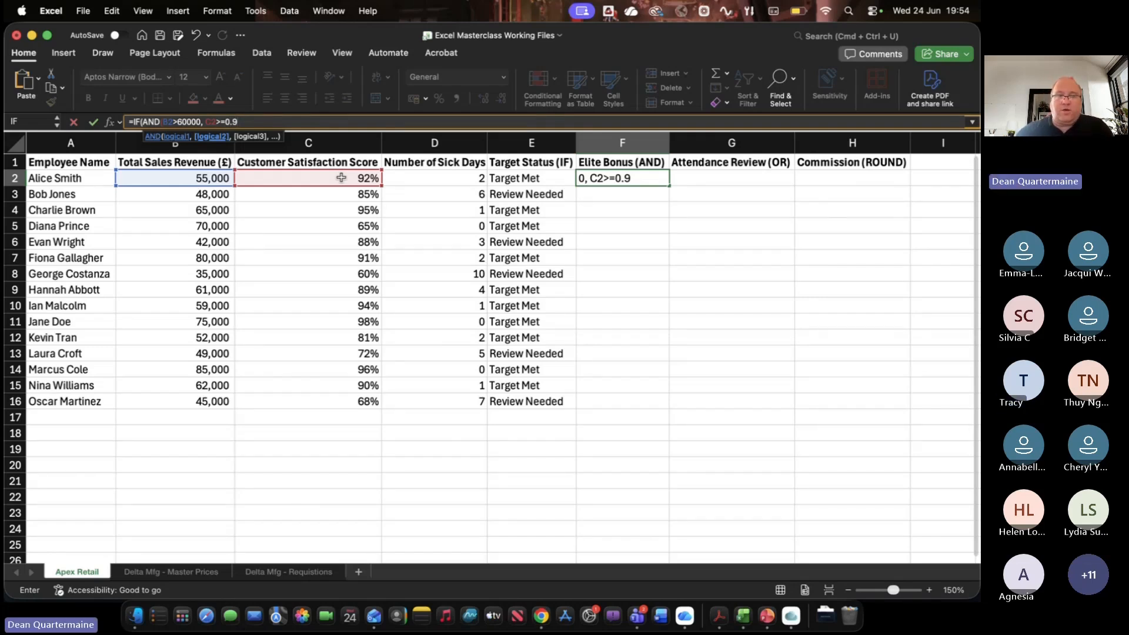
pyautogui.write(')')
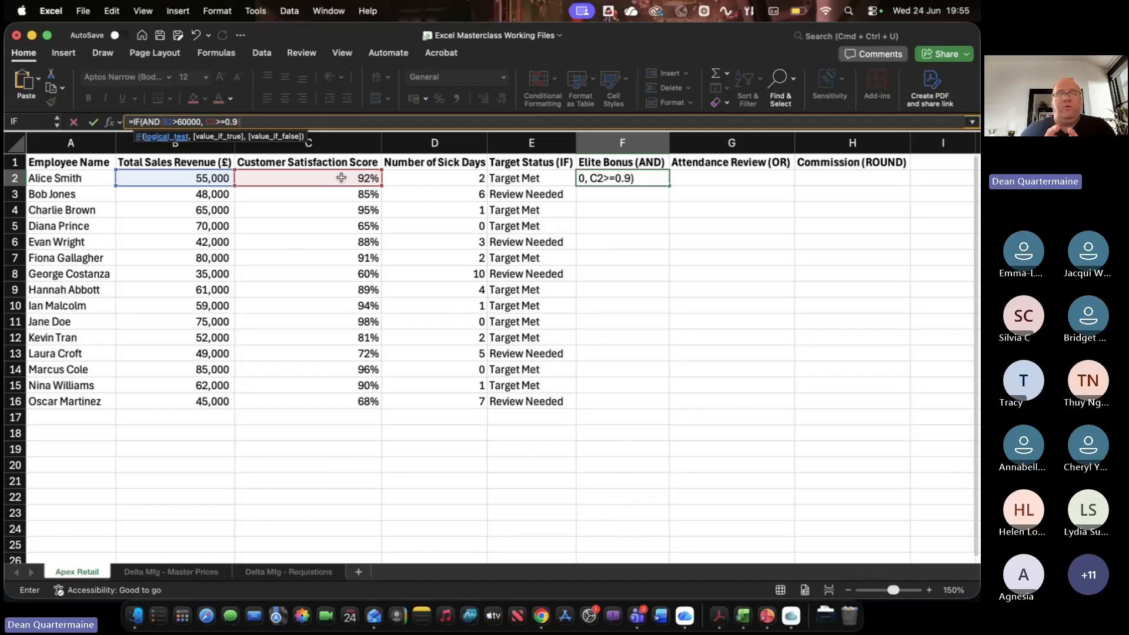
pyautogui.press('BackSpace')
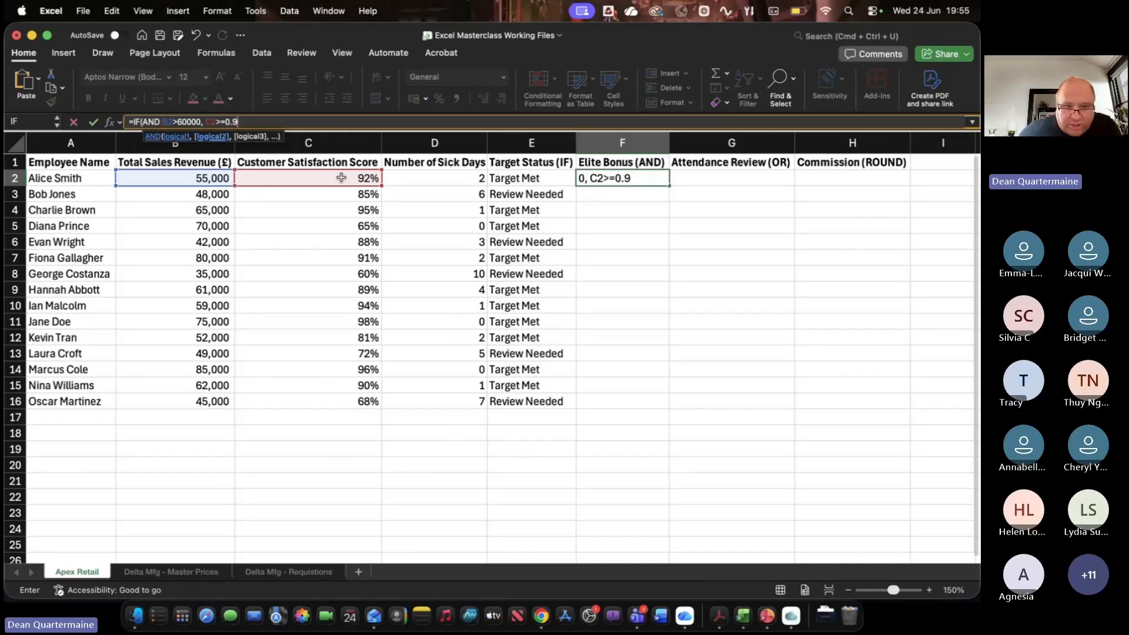
pyautogui.write(')')
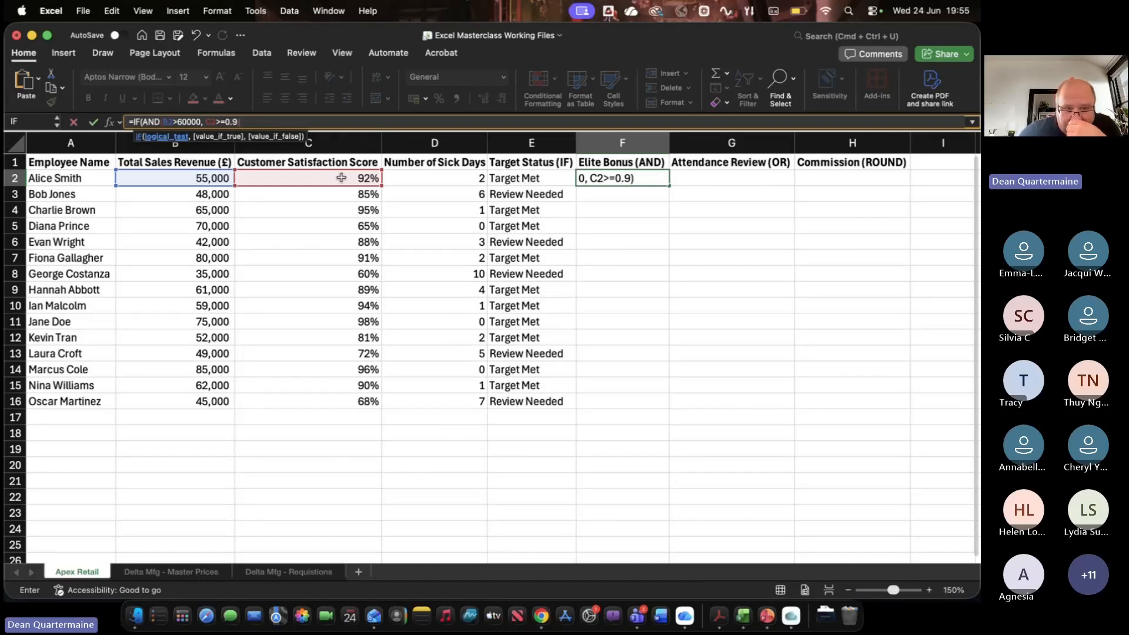
# Complete the F2 formula with 1000 if true and 0 if false, and copy it down to F3
pyautogui.write(',')
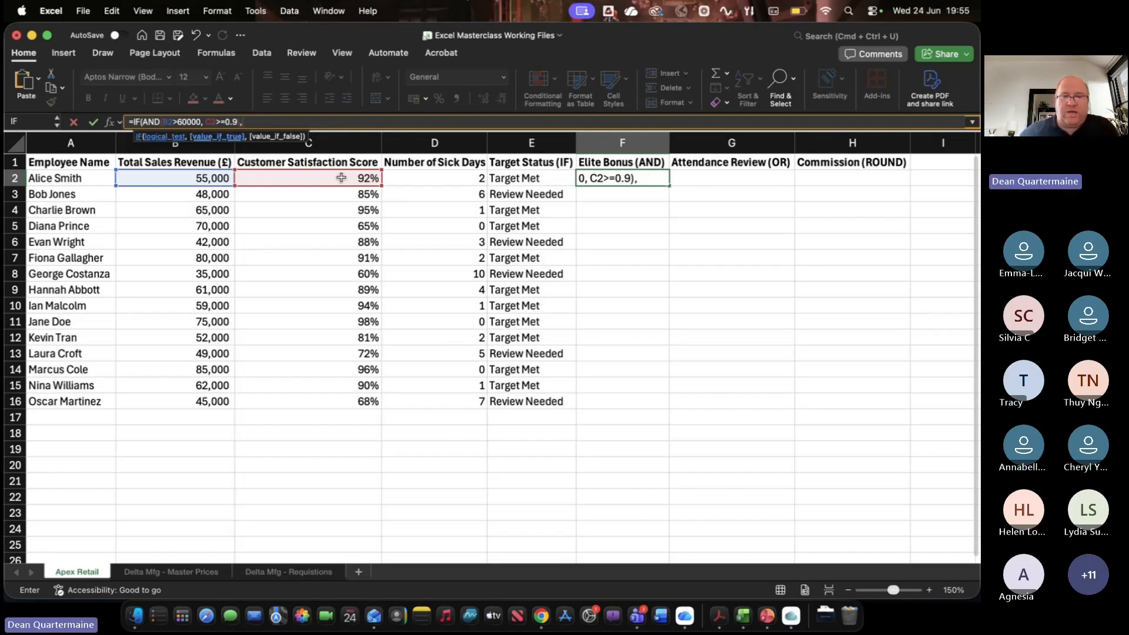
pyautogui.write('1000')
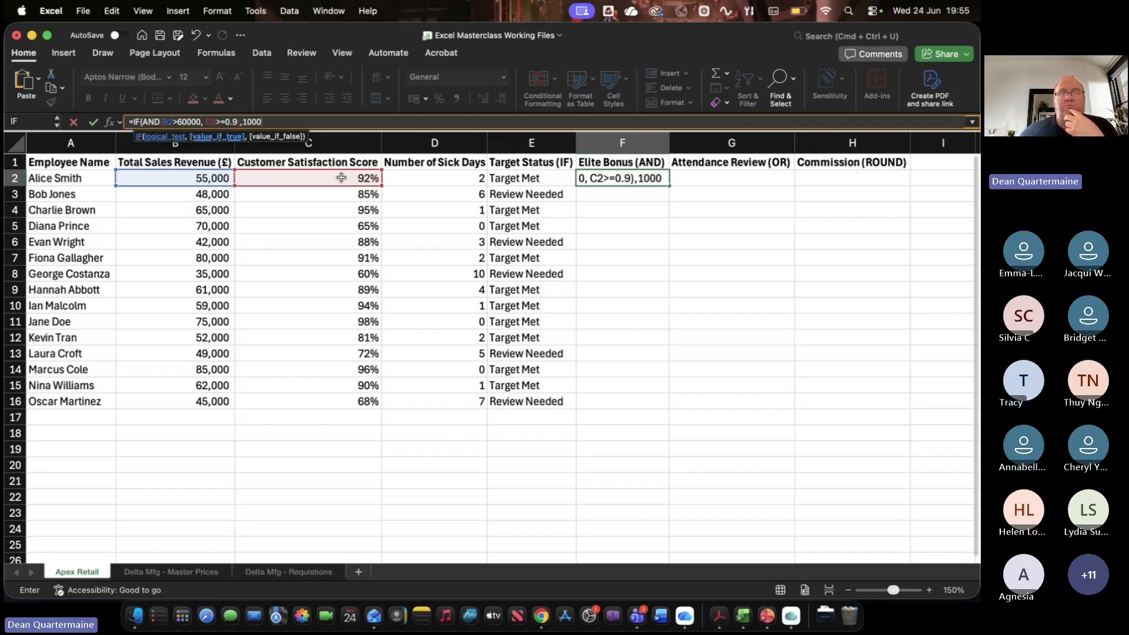
pyautogui.write(',')
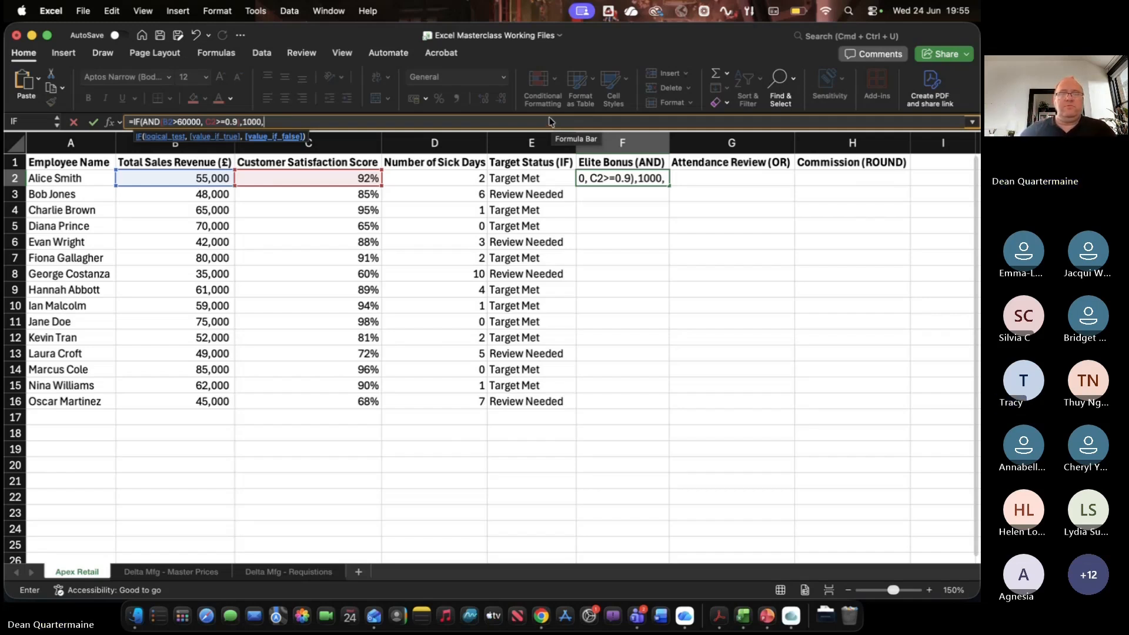
pyautogui.click(500, 122)
pyautogui.write('0)')
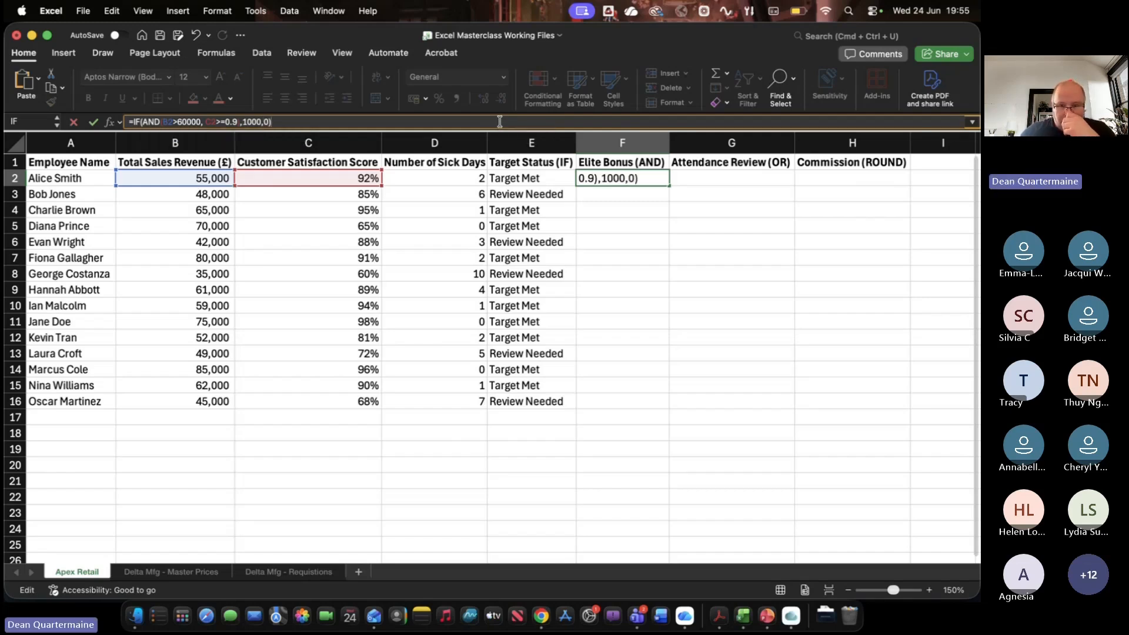
pyautogui.press('Return')
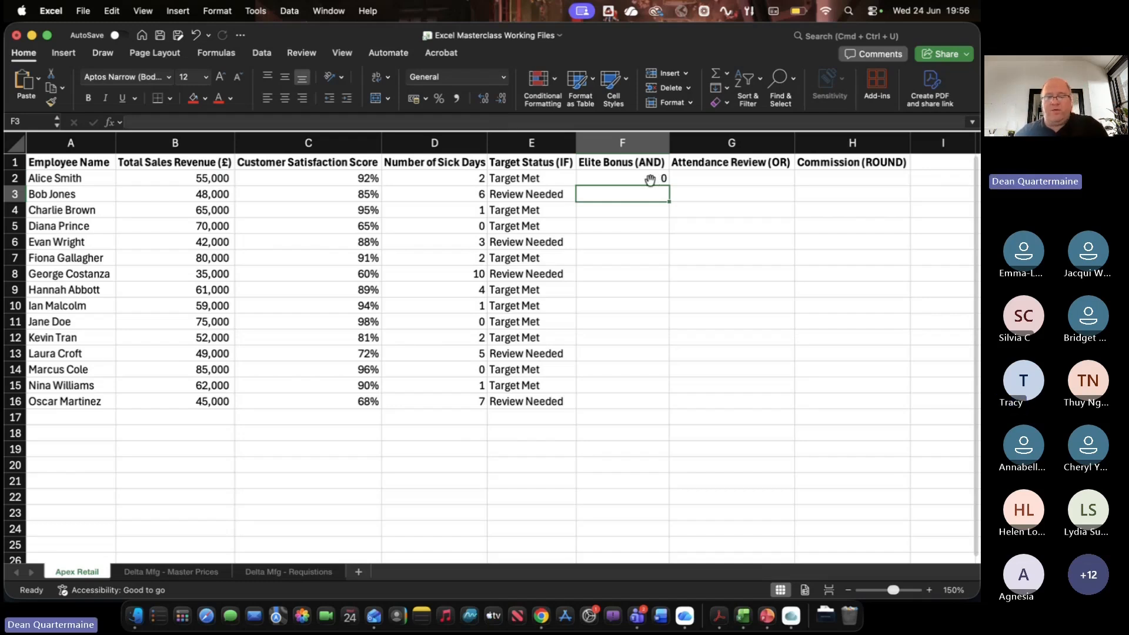
pyautogui.press('super+d')
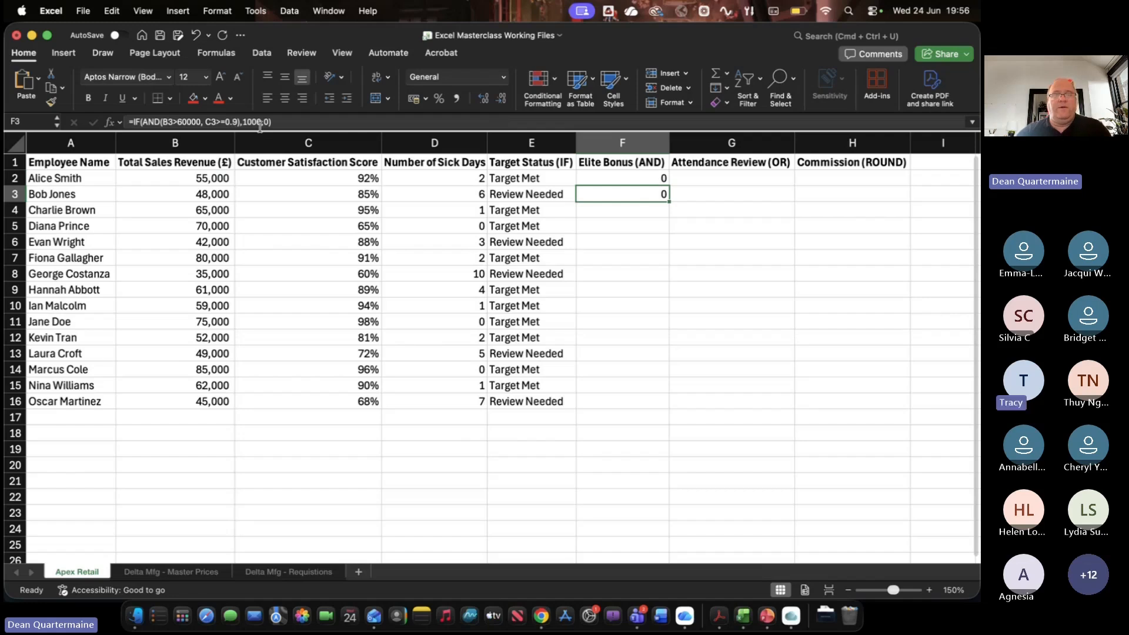
# Replace the satisfaction threshold in the F3 formula with 90%, so the second AND condition reads C3>=90%
pyautogui.click(236, 122)
pyautogui.press('BackSpace')
pyautogui.press('BackSpace')
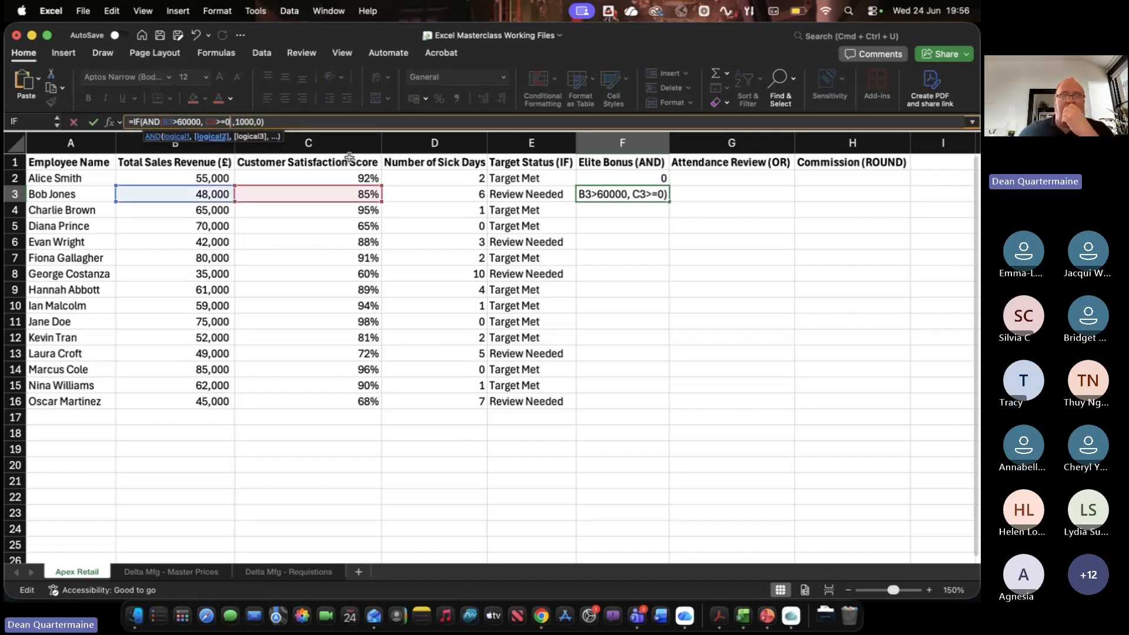
pyautogui.press('BackSpace')
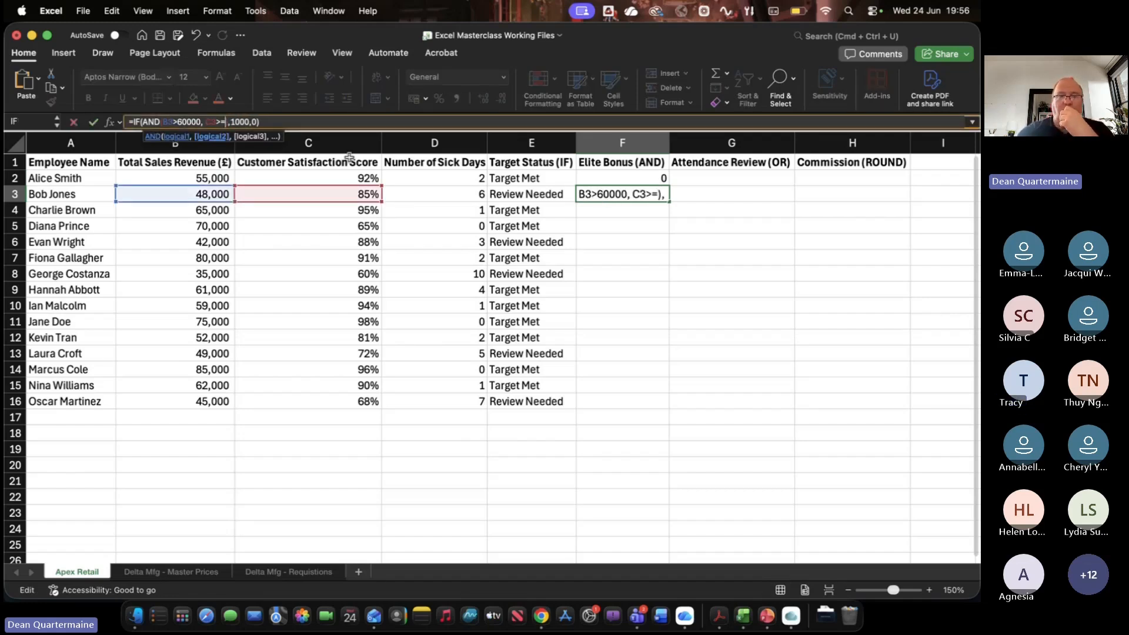
pyautogui.write('90')
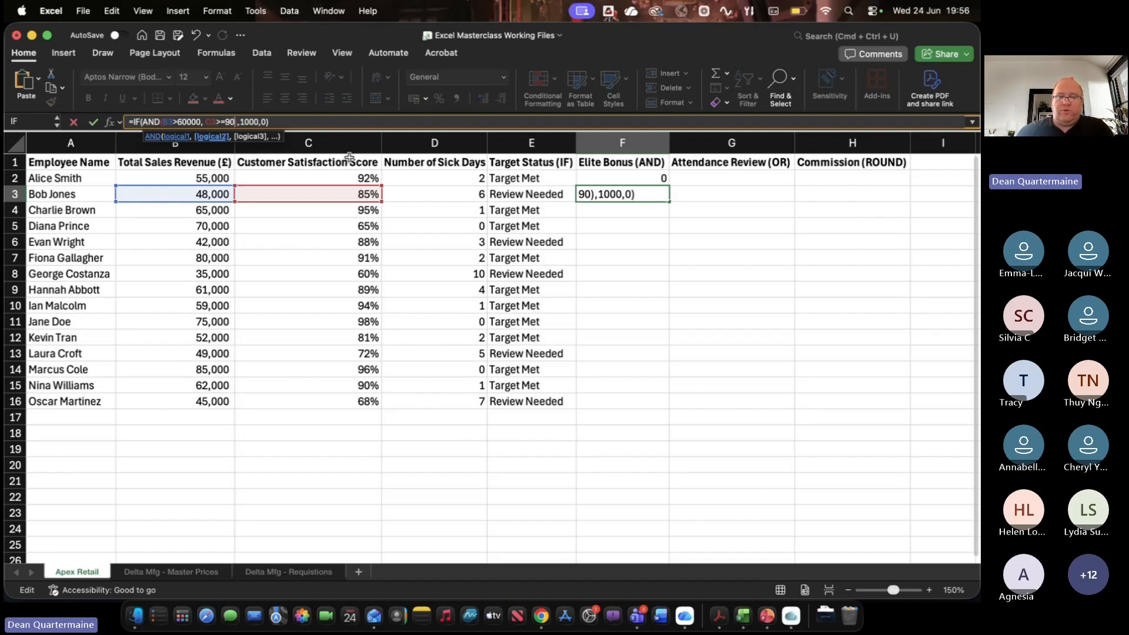
pyautogui.write('%')
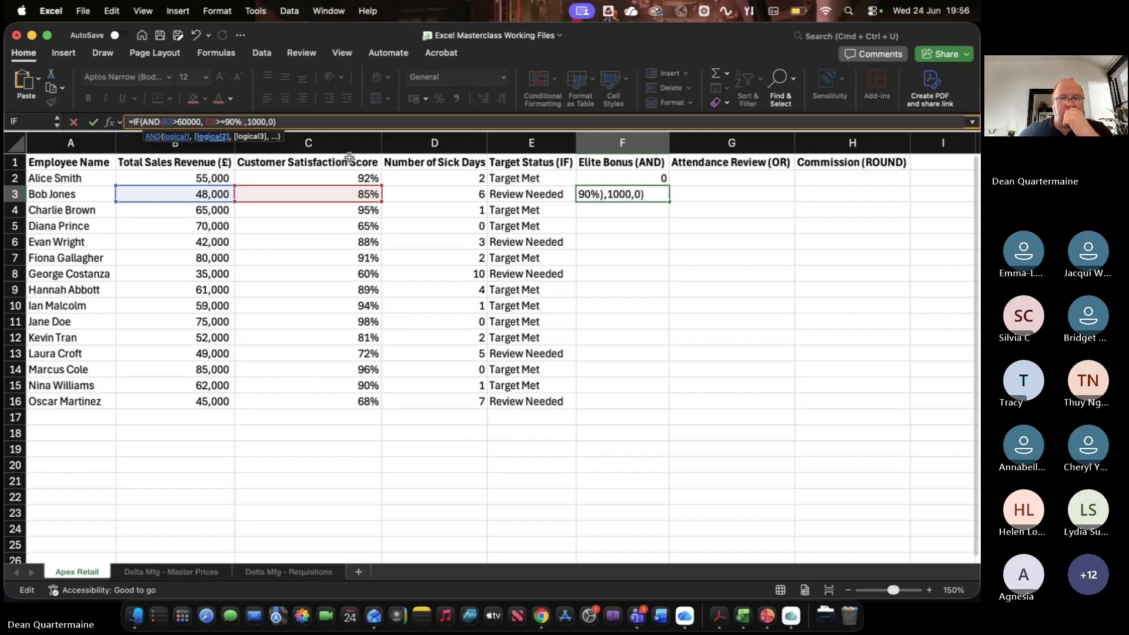
pyautogui.press('Return')
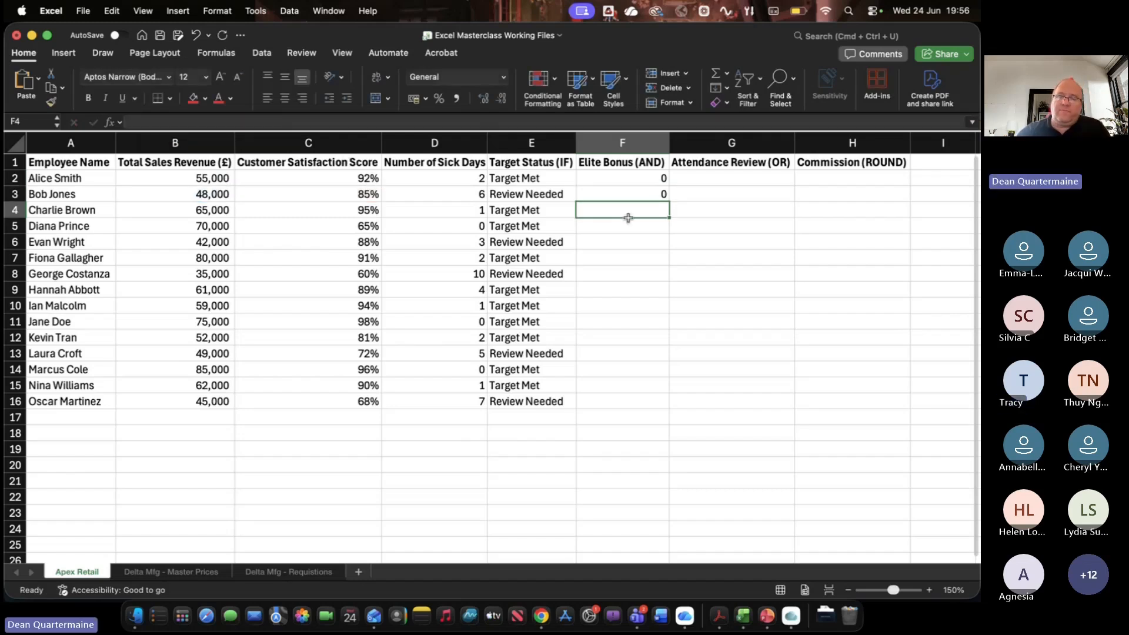
# Copy the F3 formula down the Elite Bonus column through row 16
pyautogui.click(664, 196)
pyautogui.doubleClick(668, 202)
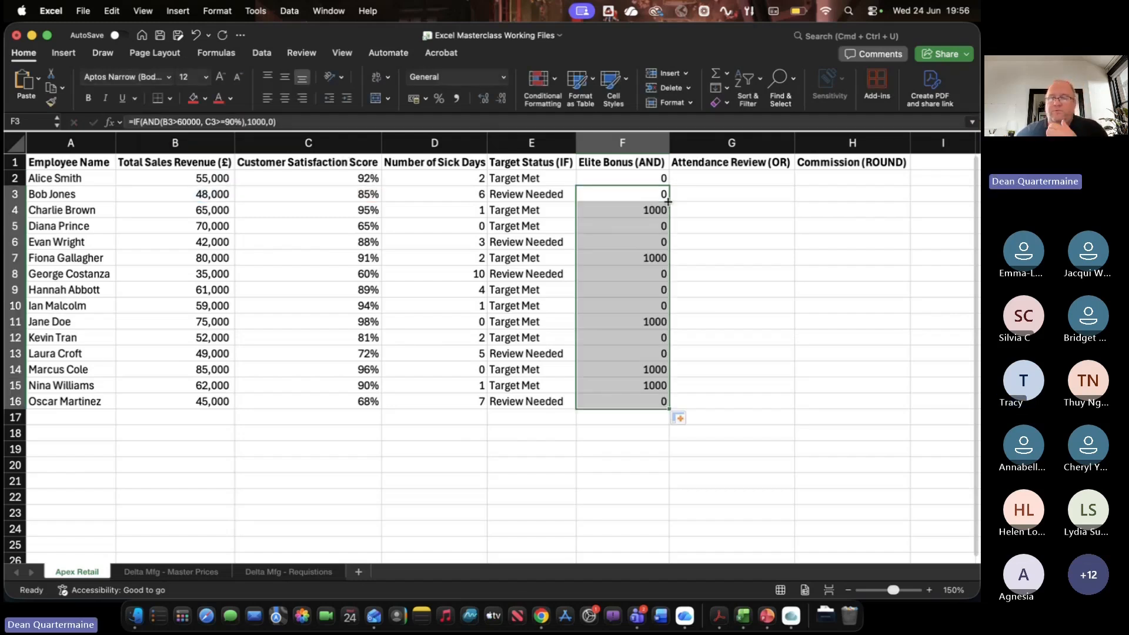
pyautogui.click(629, 213)
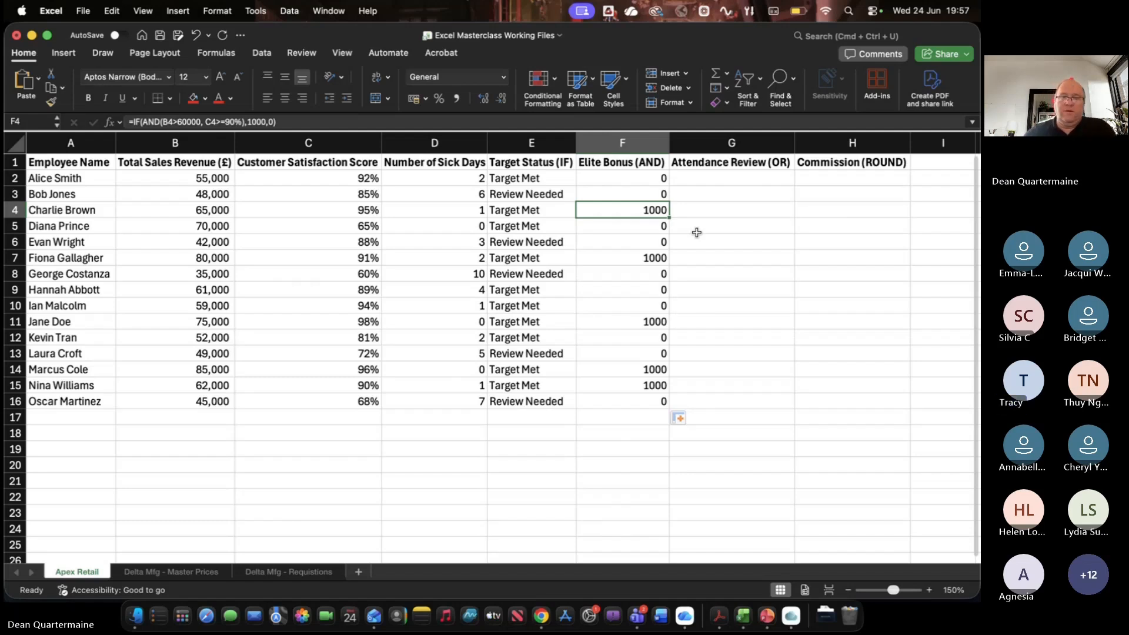
# Start an IF formula in G2 of the Attendance Review column with the Formula Builder and open an OR function in its logical test
pyautogui.click(724, 182)
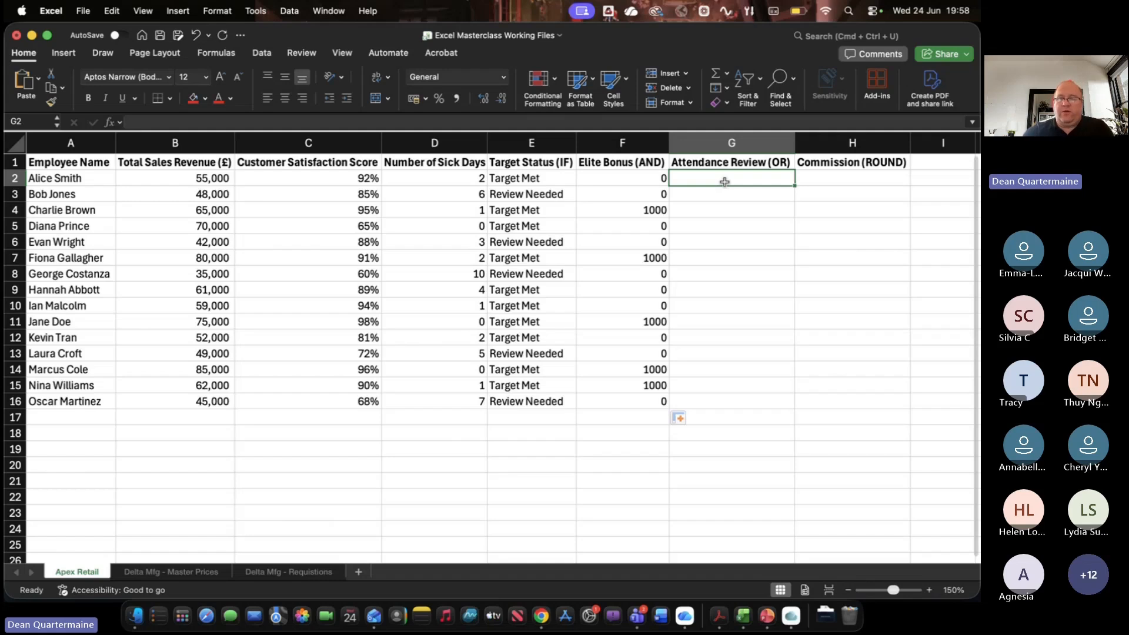
pyautogui.write('=')
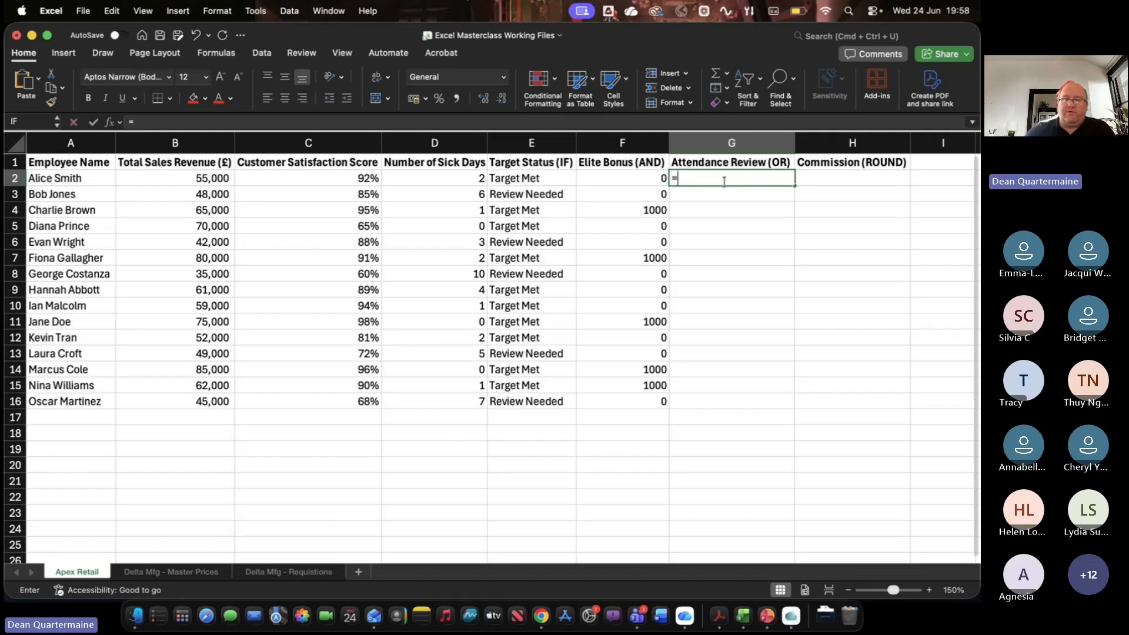
pyautogui.press('BackSpace')
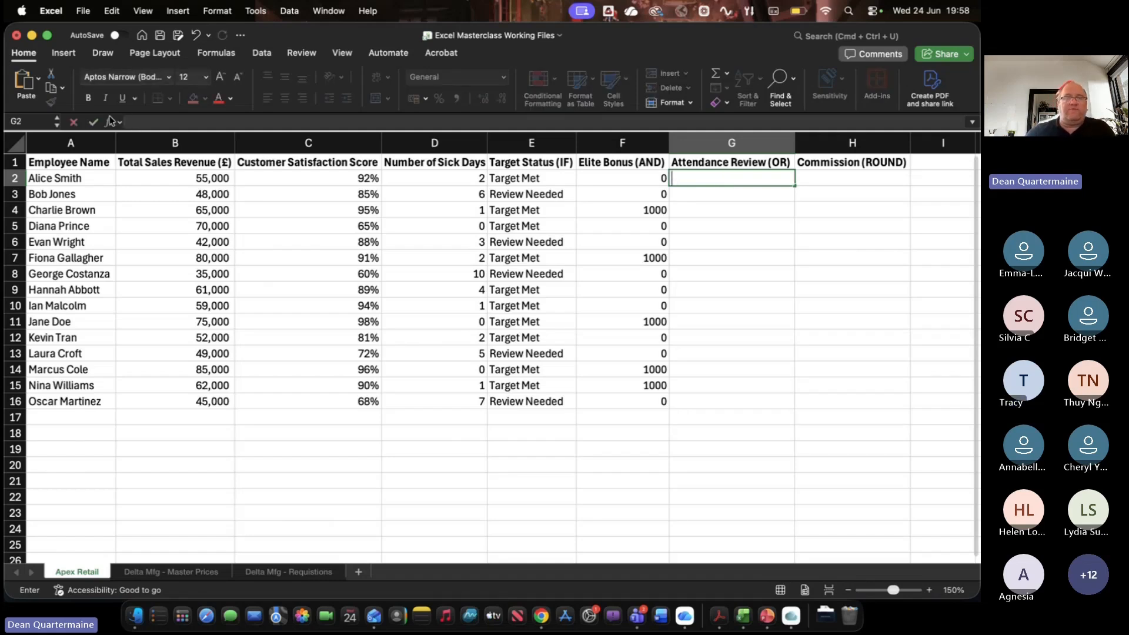
pyautogui.click(110, 121)
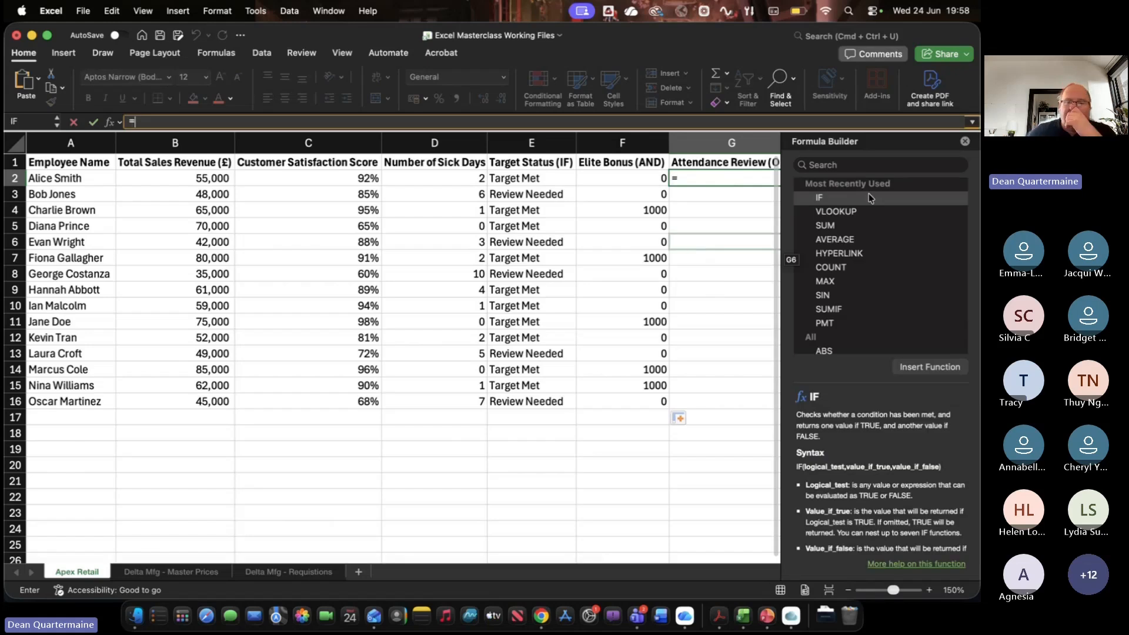
pyautogui.doubleClick(865, 198)
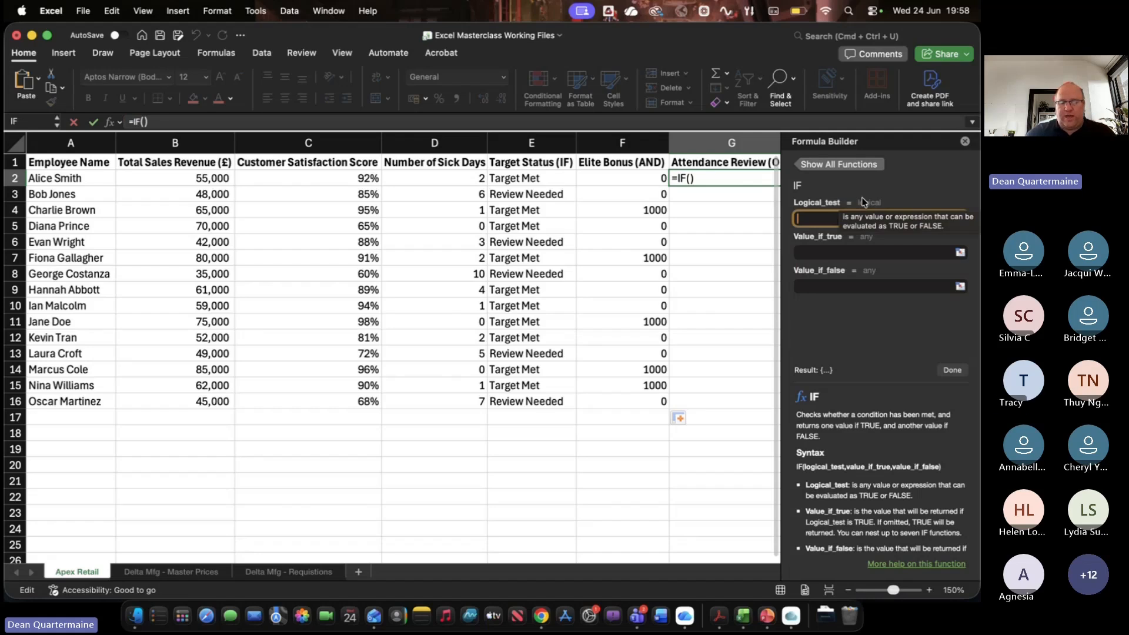
pyautogui.write('OR')
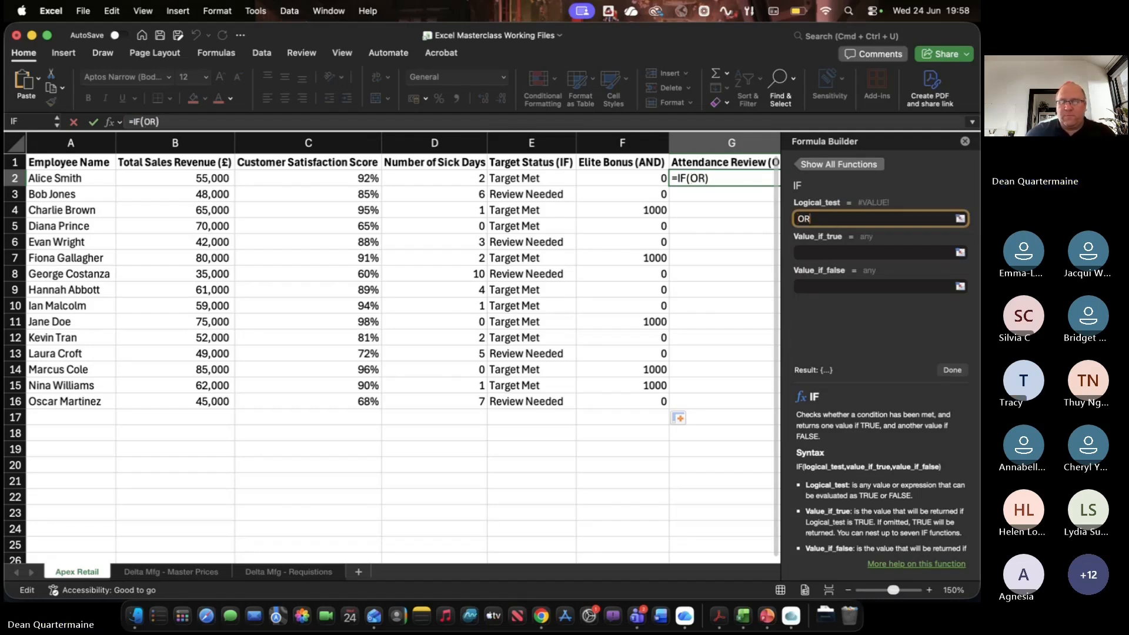
pyautogui.write('(')
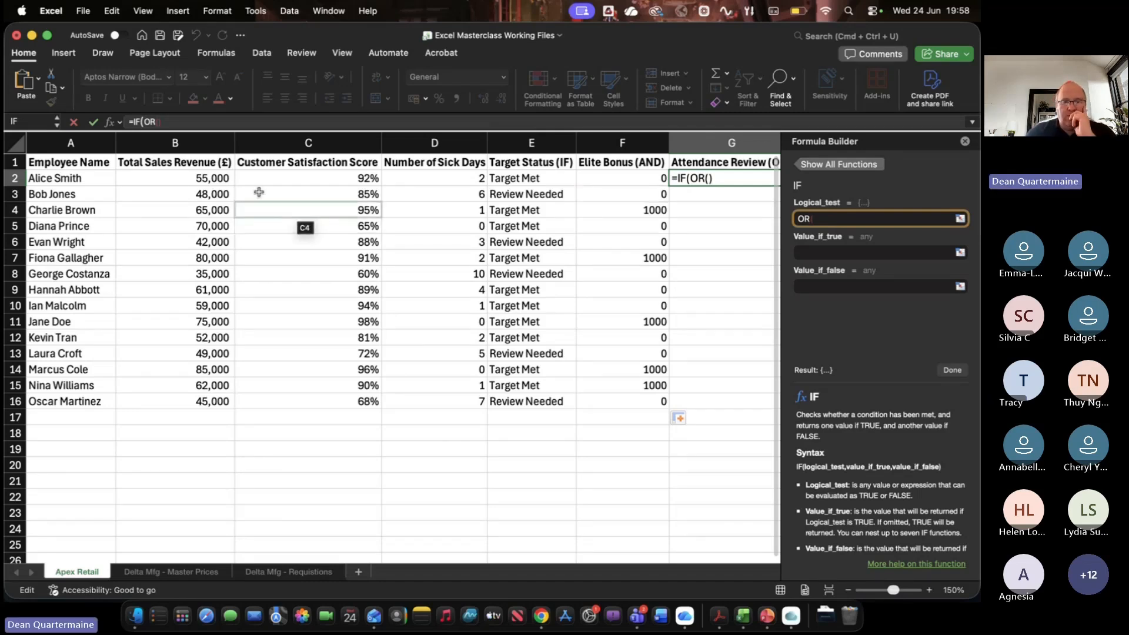
pyautogui.click(218, 182)
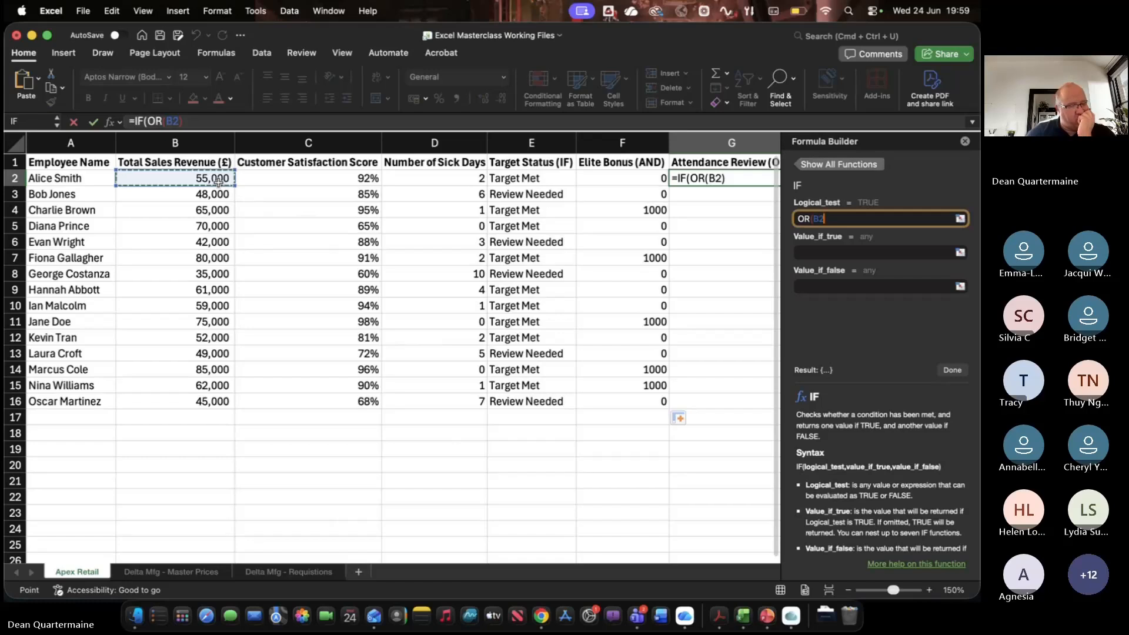
pyautogui.write('<')
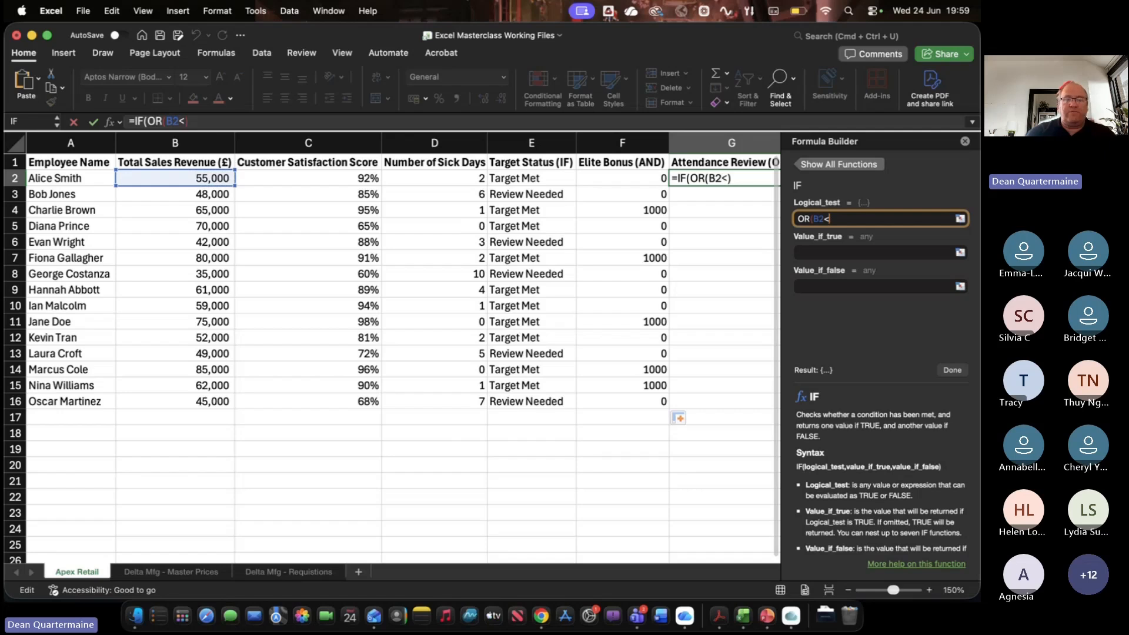
pyautogui.press('BackSpace')
pyautogui.press('BackSpace')
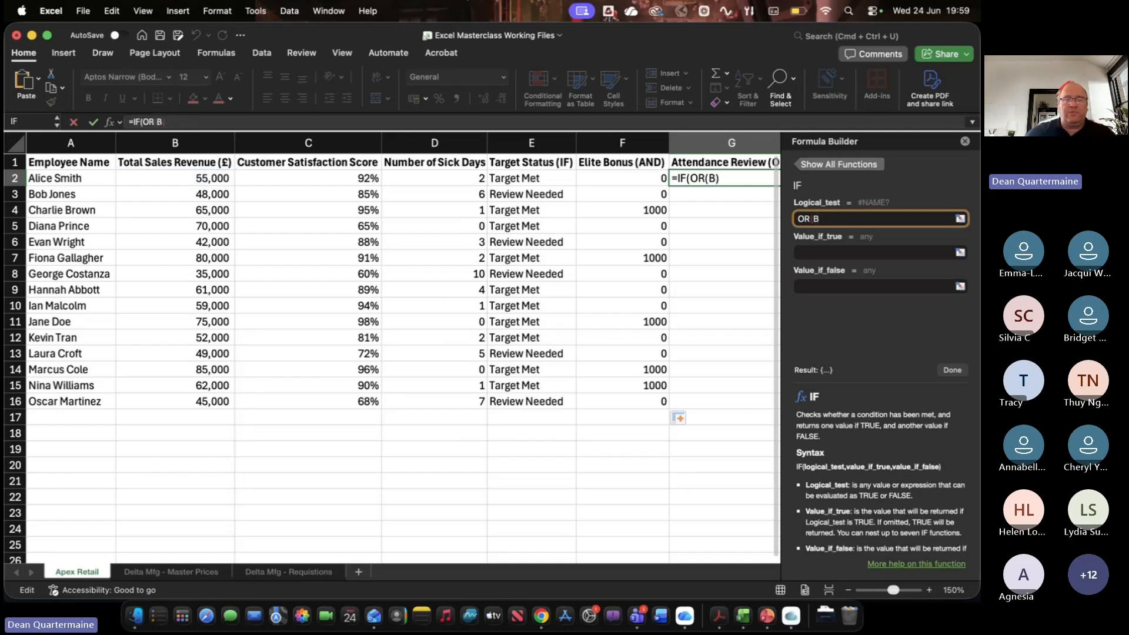
pyautogui.press('BackSpace')
# Enter C2<70% as the first OR condition in the G2 formula's logical test
pyautogui.write('C')
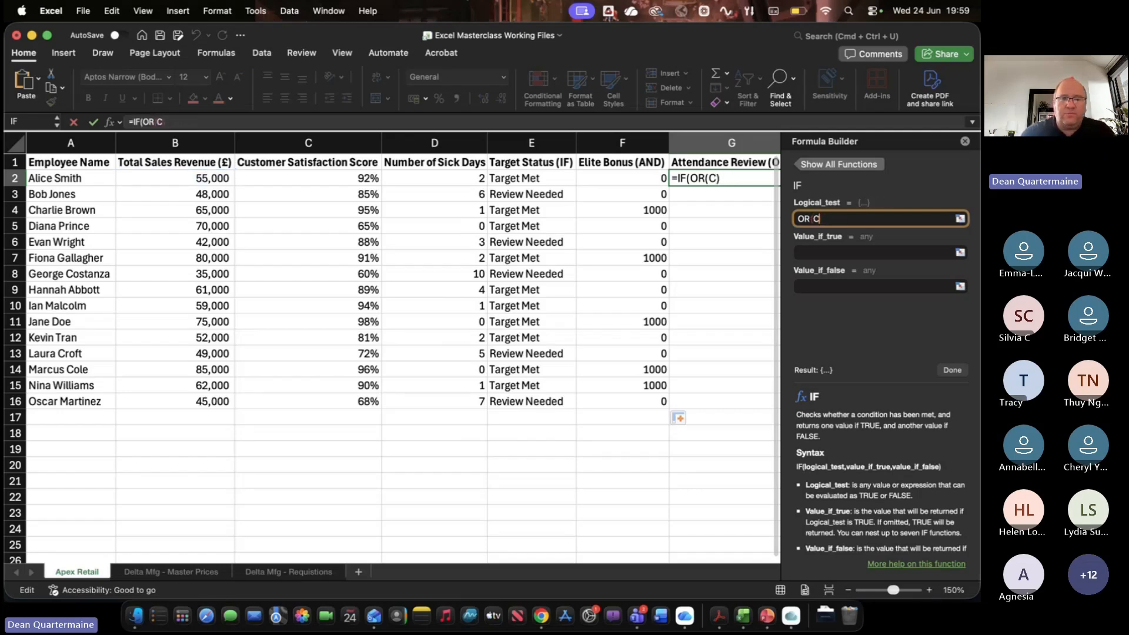
pyautogui.write('@')
pyautogui.press('BackSpace')
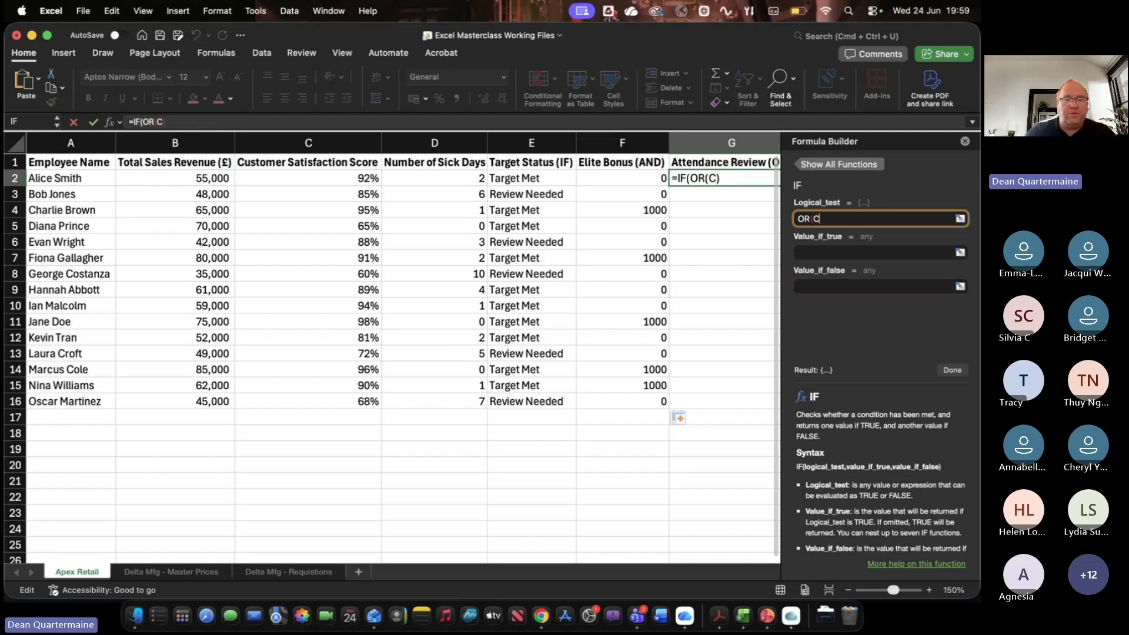
pyautogui.write('2<')
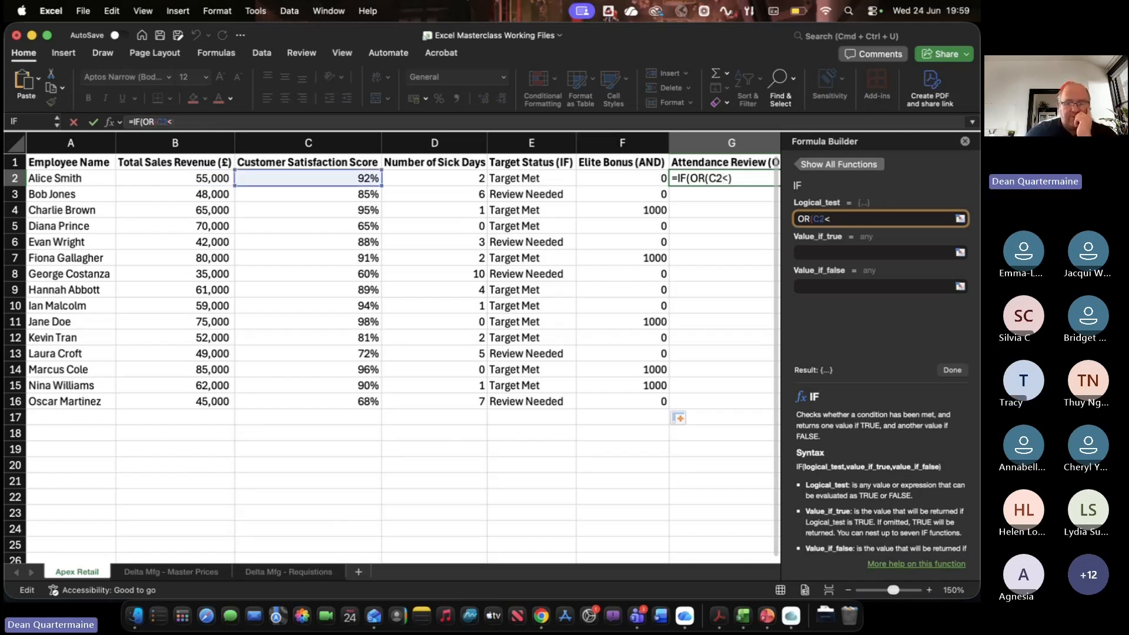
pyautogui.write('70')
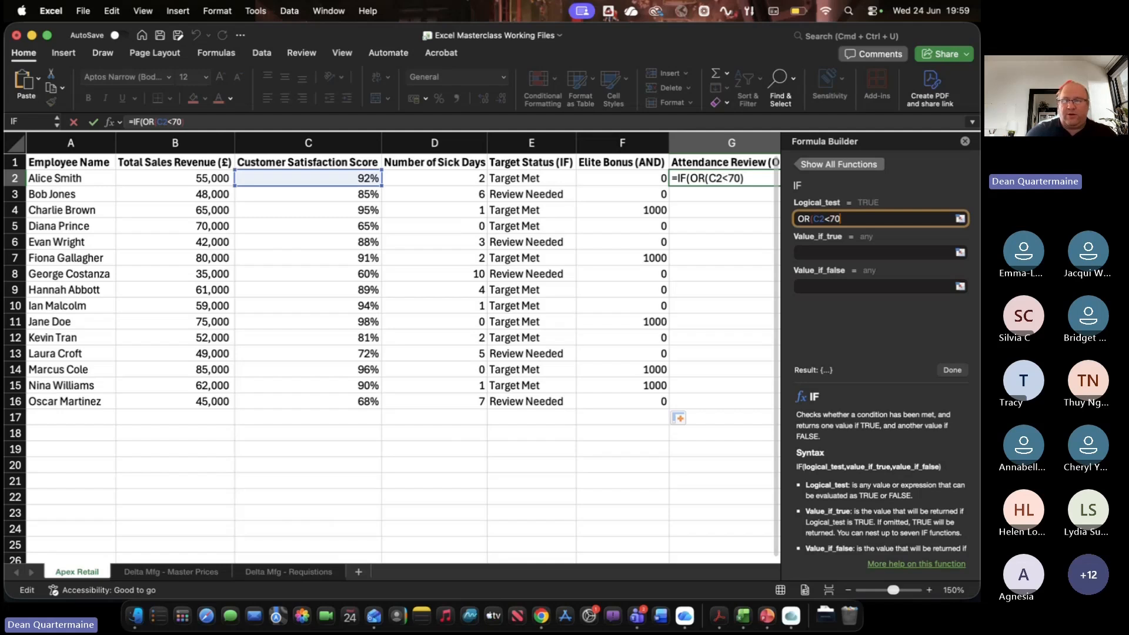
pyautogui.write('%')
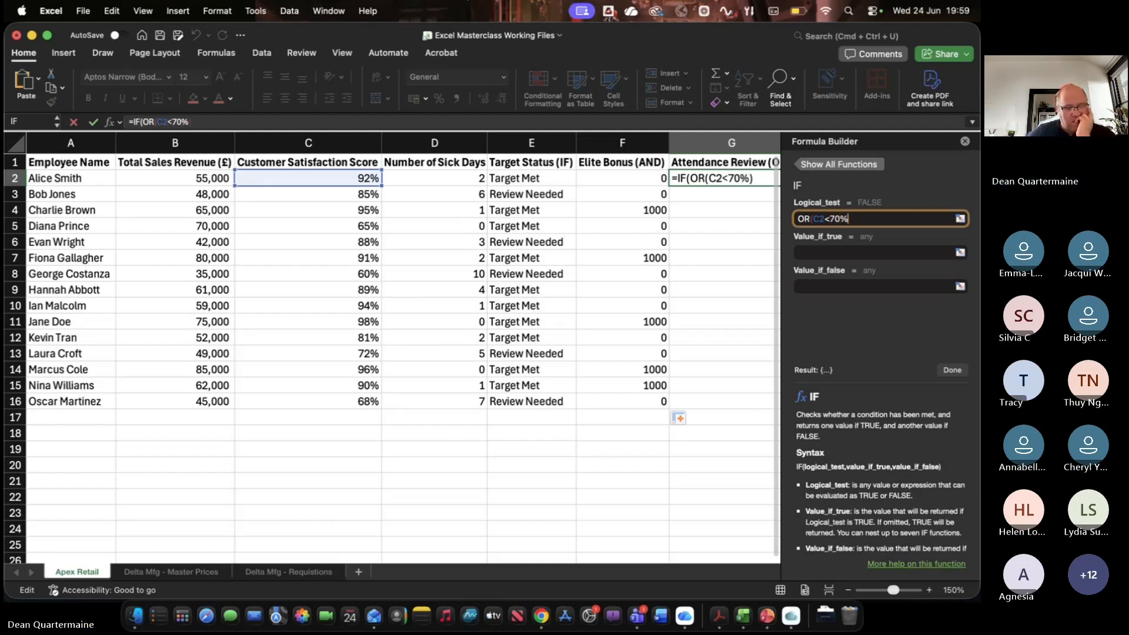
# Add D2>5 as the second OR condition in the G2 formula and close the OR function
pyautogui.write(',')
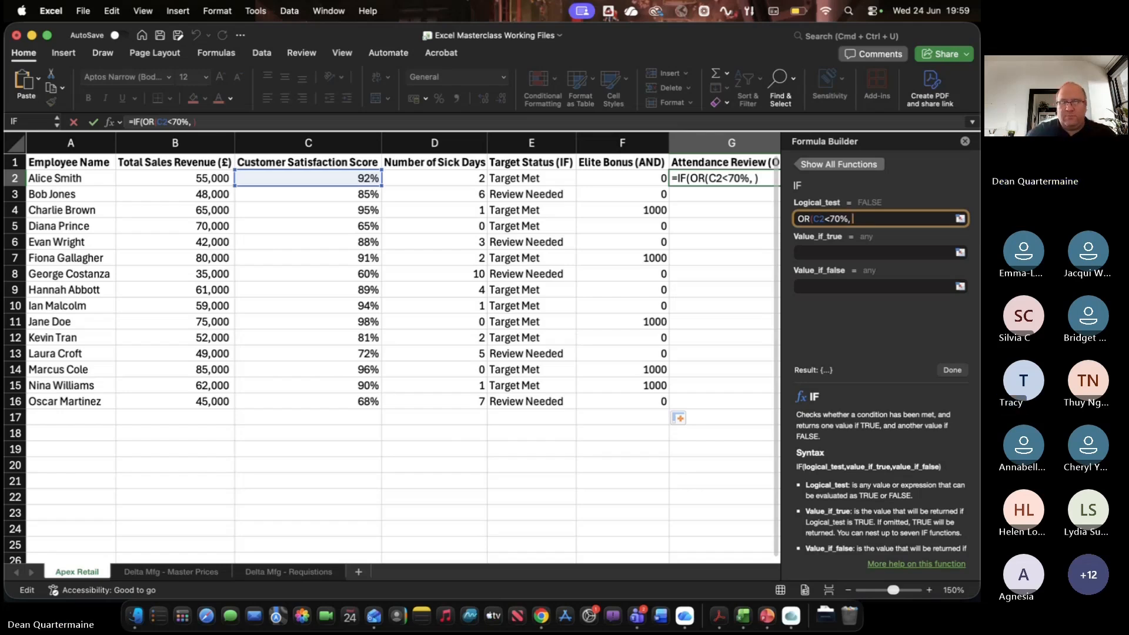
pyautogui.write('D')
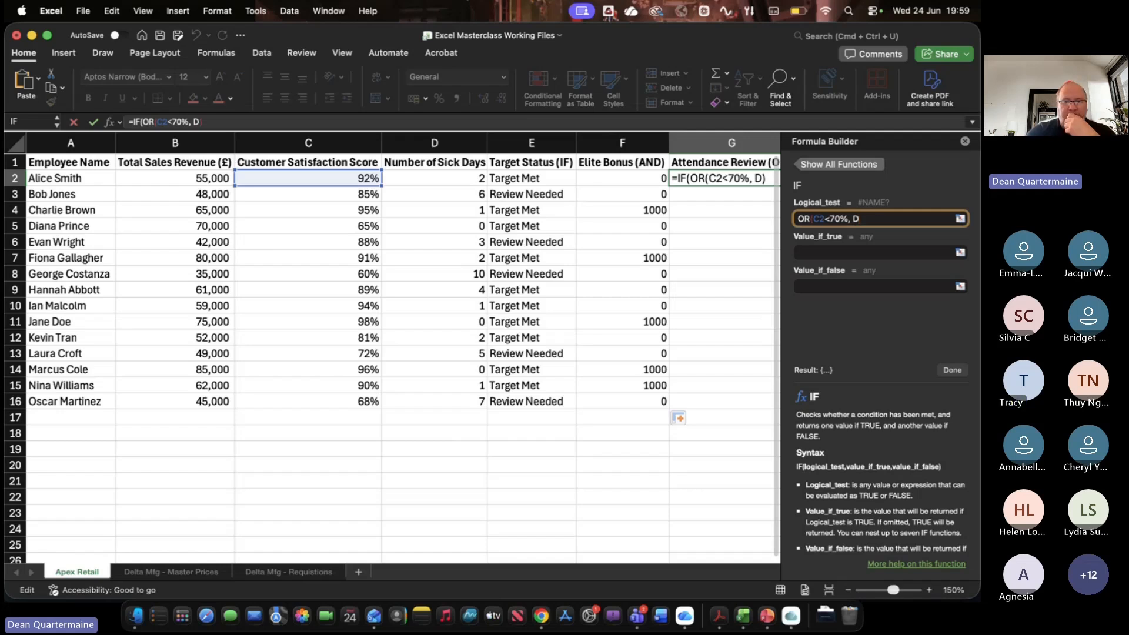
pyautogui.write('2')
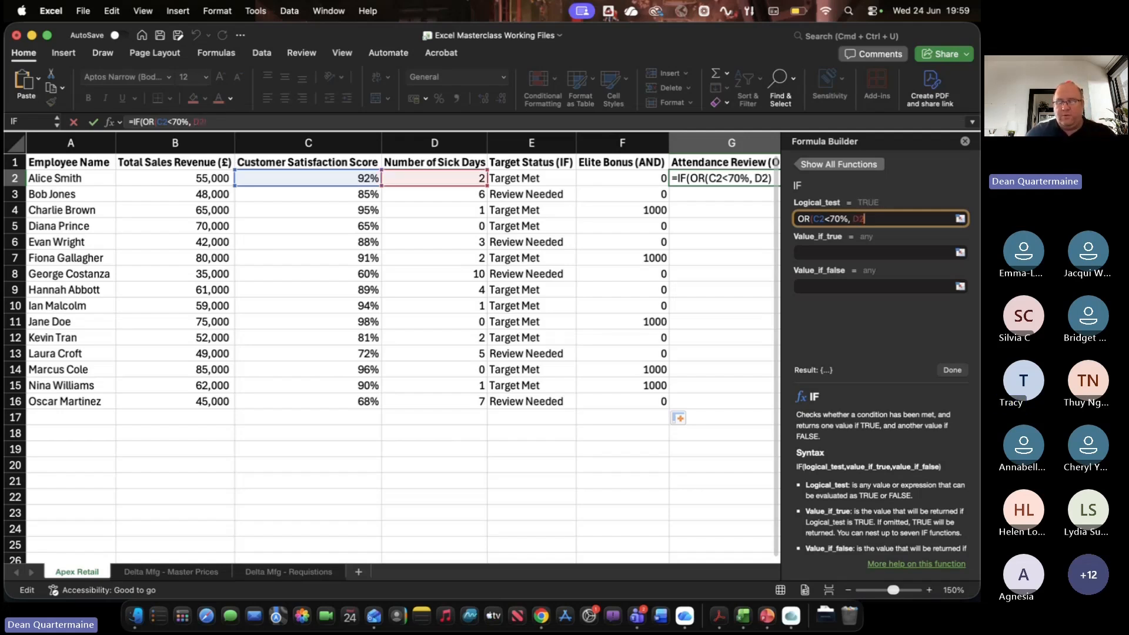
pyautogui.write('>5')
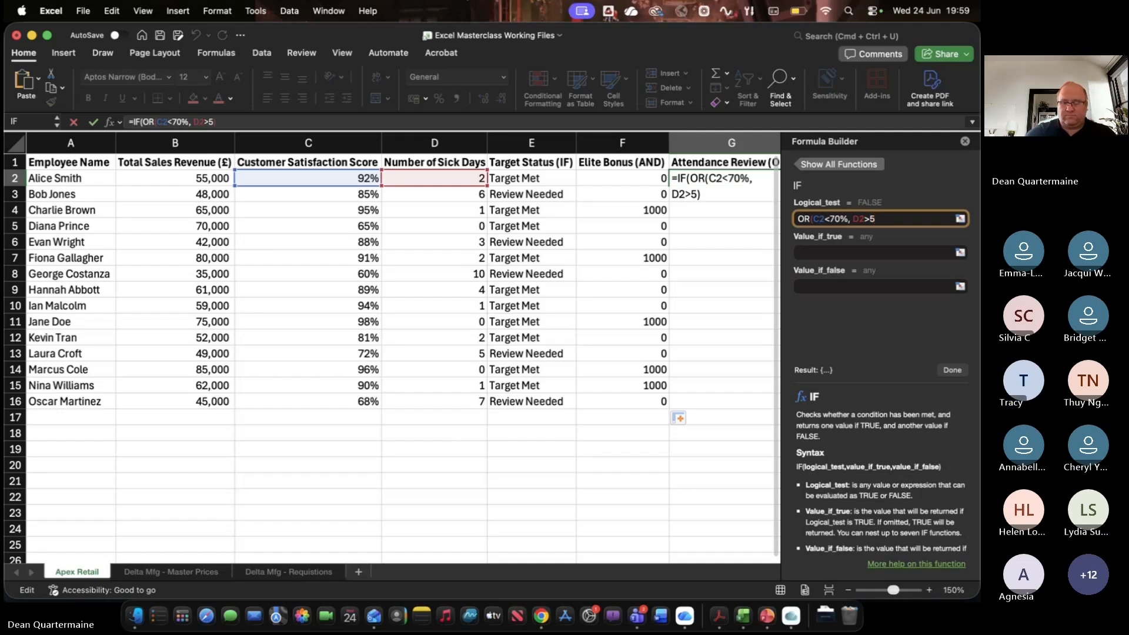
pyautogui.write(')')
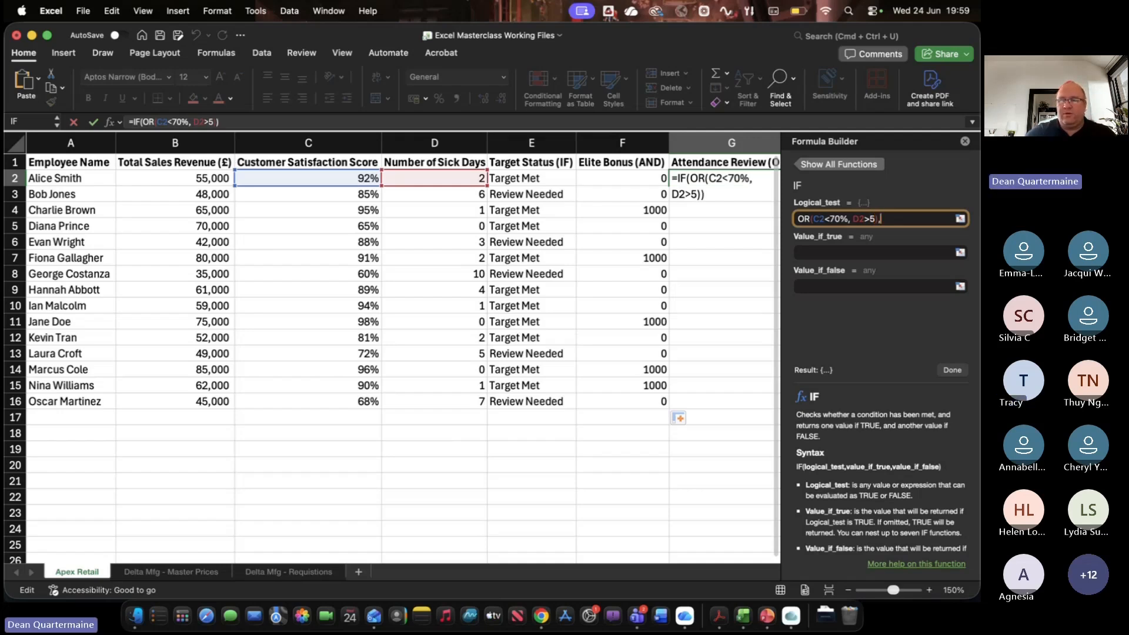
pyautogui.press('BackSpace')
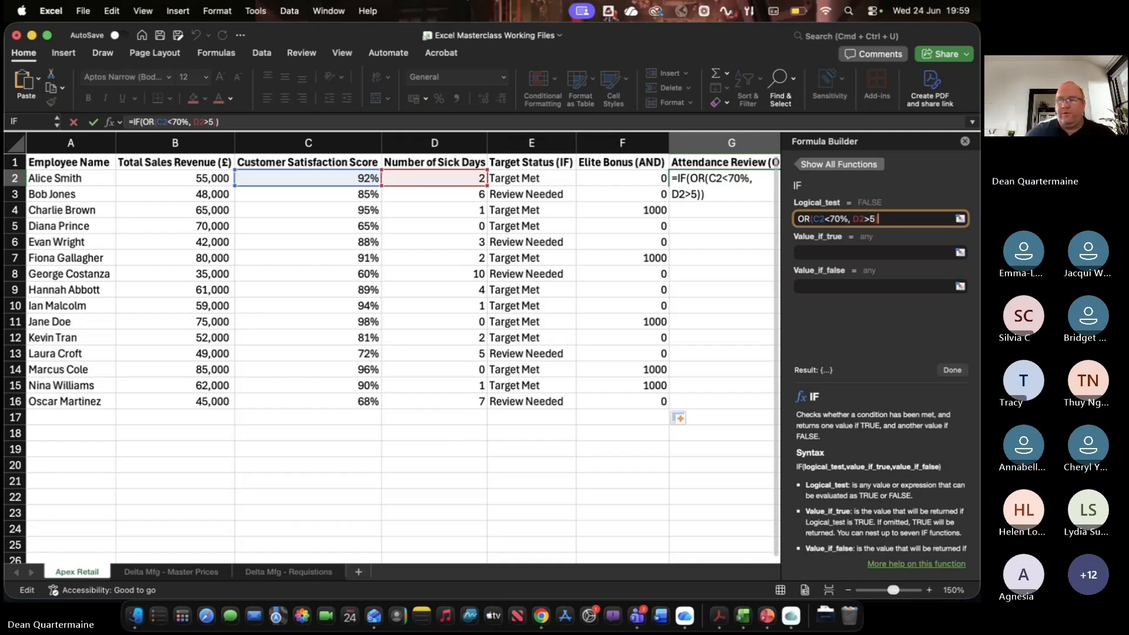
# Complete the G2 formula with Flag if true and Pass if false
pyautogui.click(872, 252)
pyautogui.write('F')
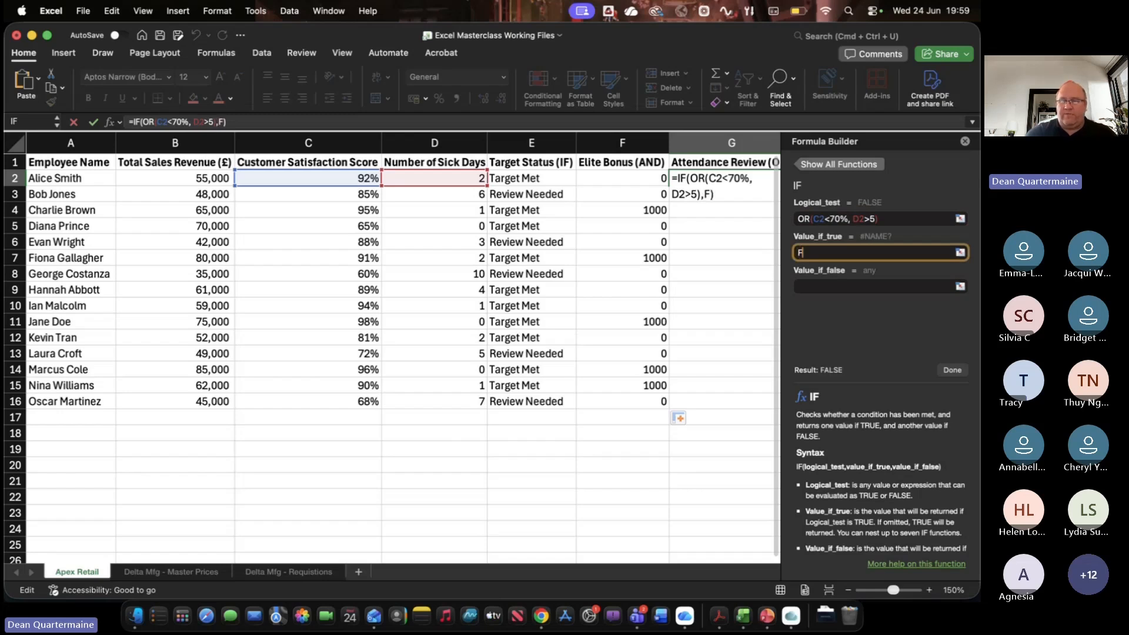
pyautogui.write('lag')
pyautogui.press('Tab')
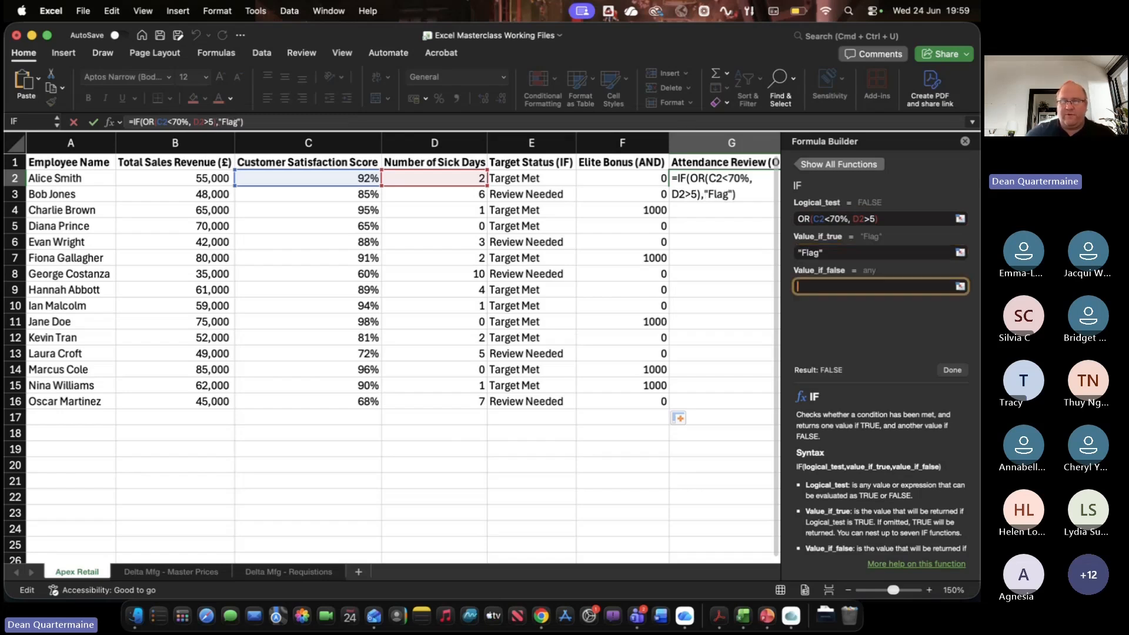
pyautogui.write('Pass')
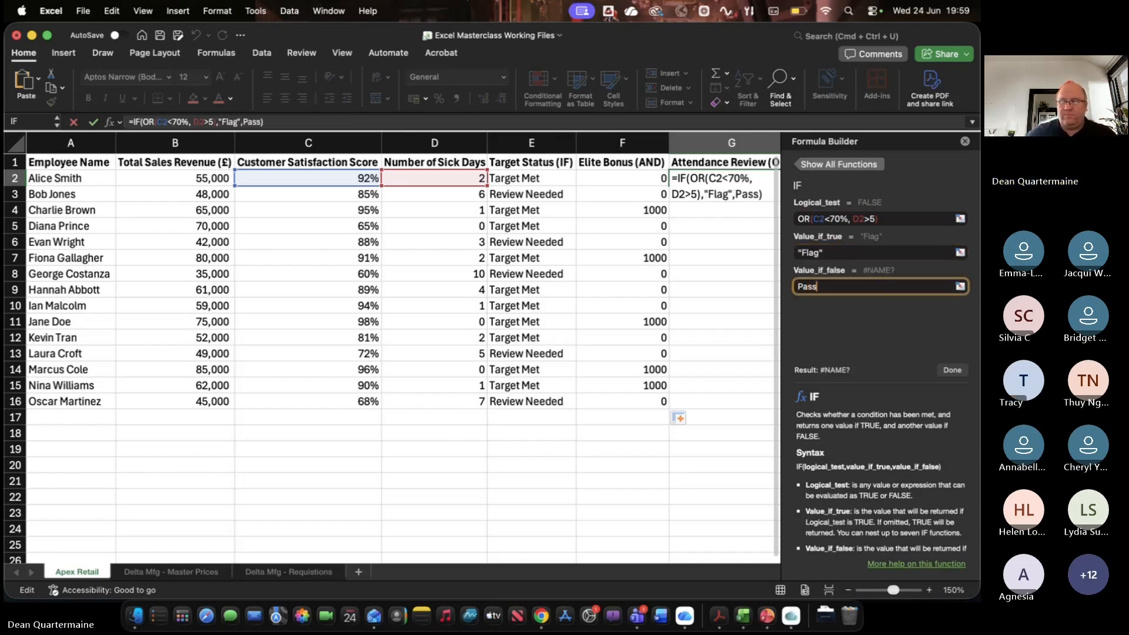
pyautogui.press('Tab')
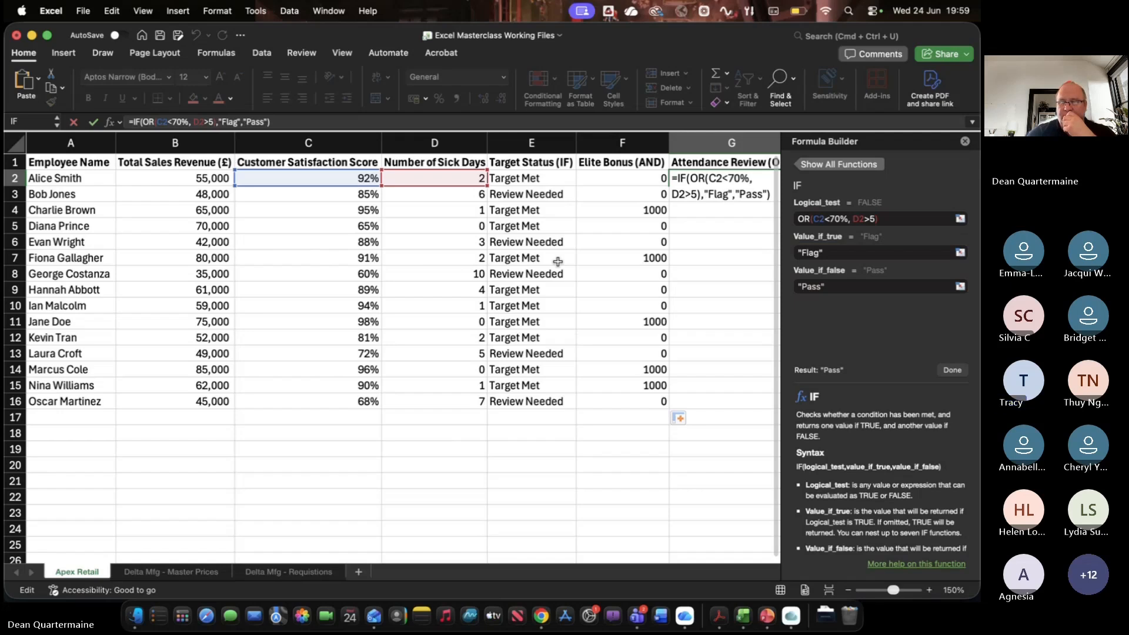
pyautogui.click(958, 370)
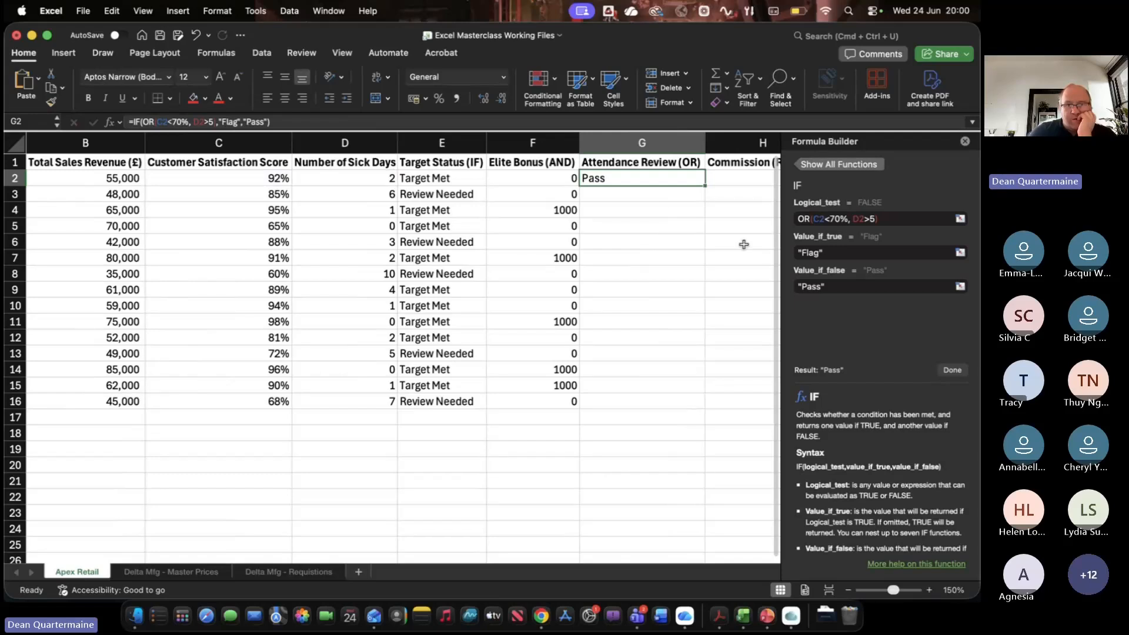
# Copy the G2 formula down the Attendance Review column through row 16 and select Bob Jones's satisfaction score in C3
pyautogui.doubleClick(705, 187)
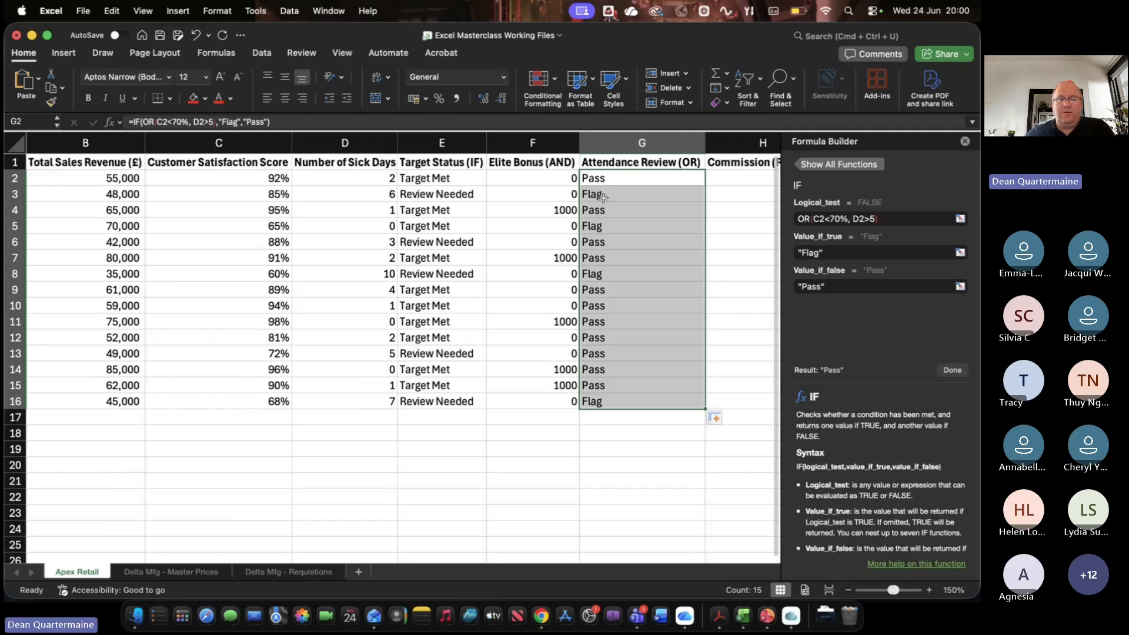
pyautogui.press('Down')
pyautogui.click(265, 198)
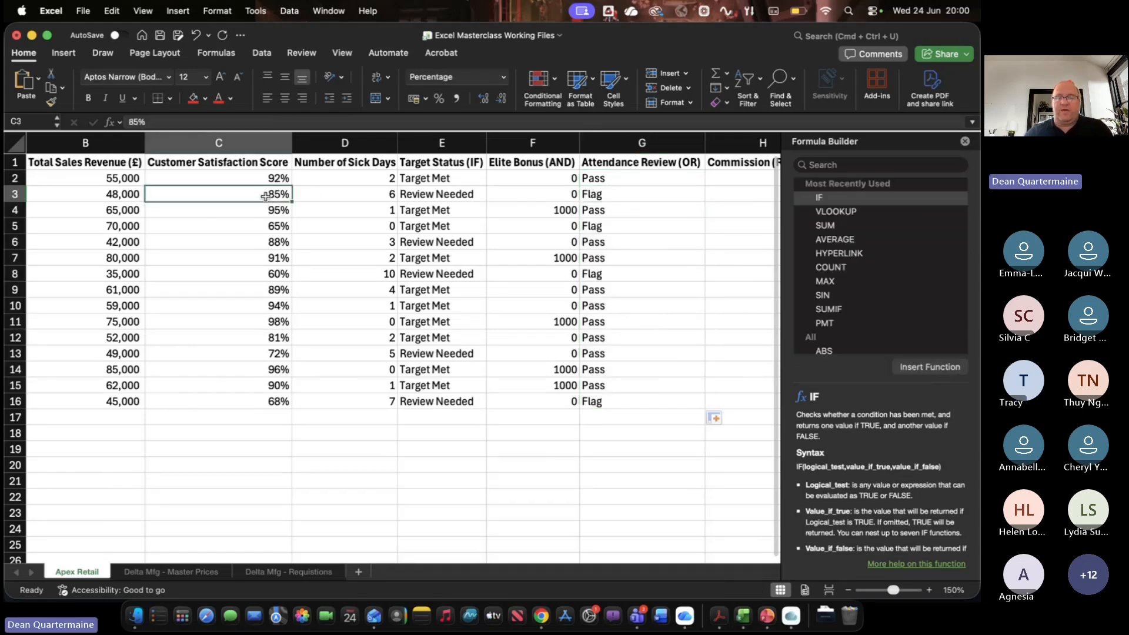
# Check the satisfaction scores and sick days in rows 3 and 5 against their Attendance Review results
pyautogui.click(358, 196)
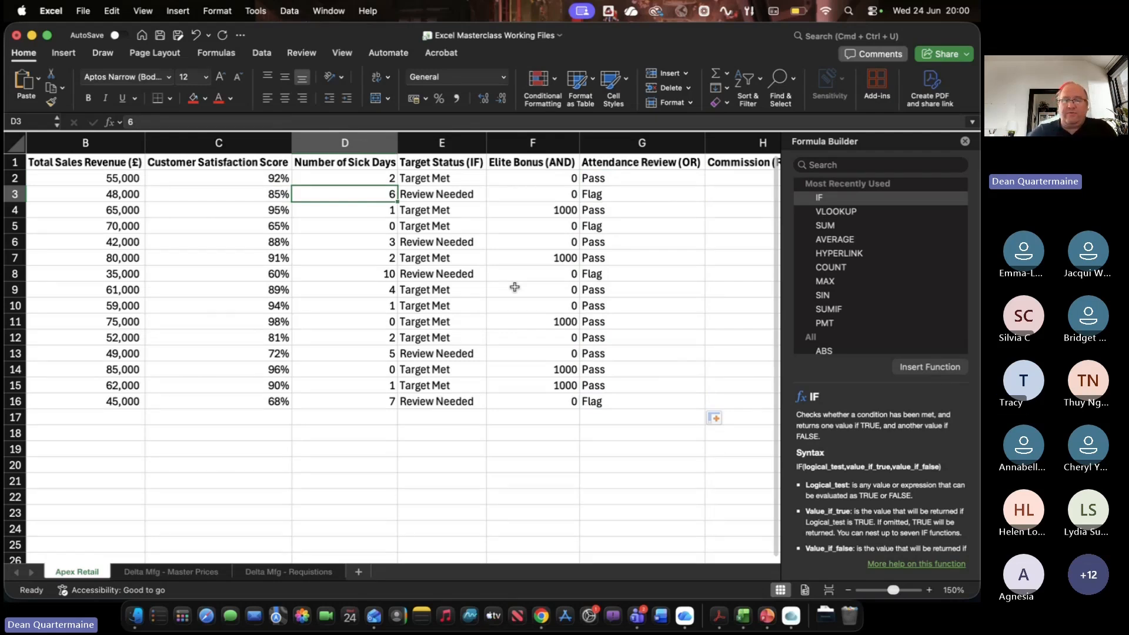
pyautogui.click(600, 227)
pyautogui.click(280, 227)
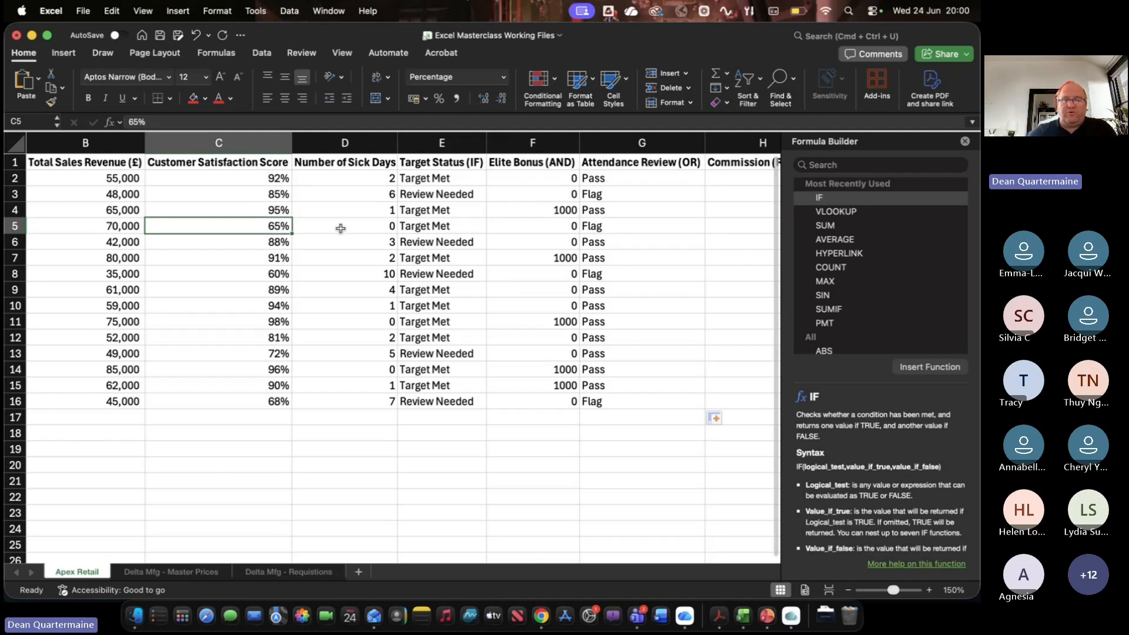
pyautogui.click(382, 226)
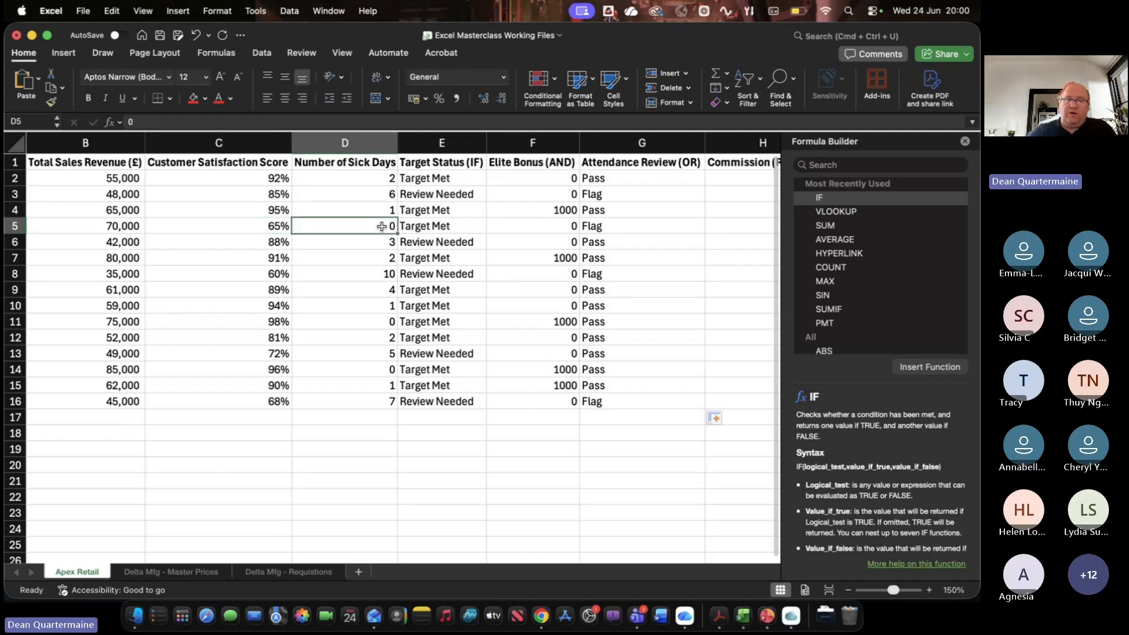
pyautogui.click(248, 224)
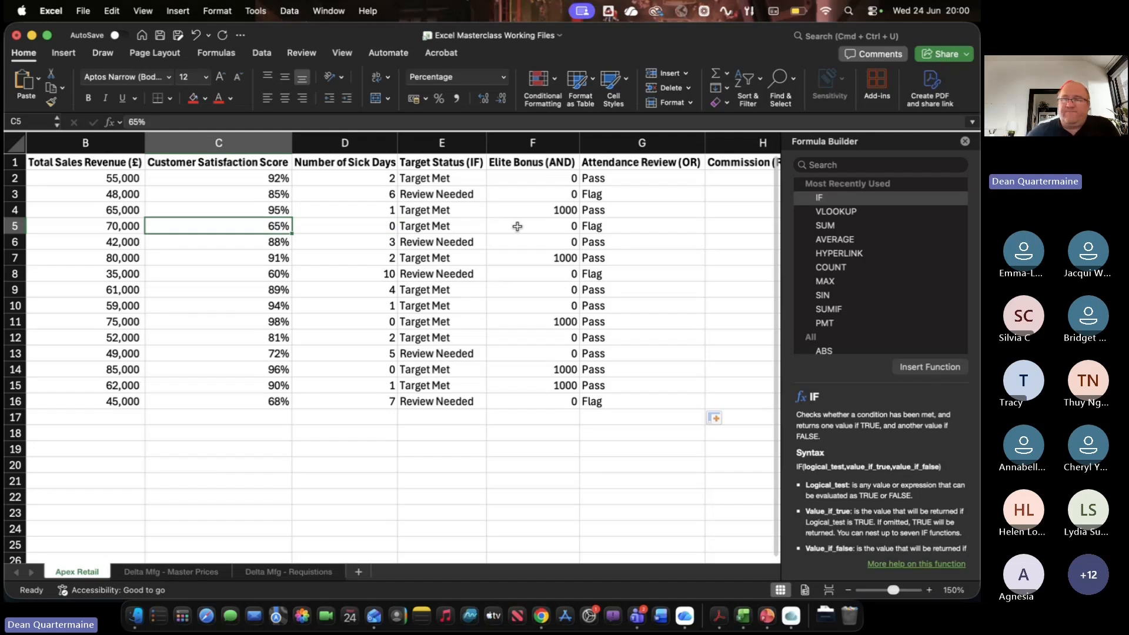
# Select H2 in the Commission (ROUND) column, leave it empty and close the Formula Builder
pyautogui.hscroll(2, 711, 212)
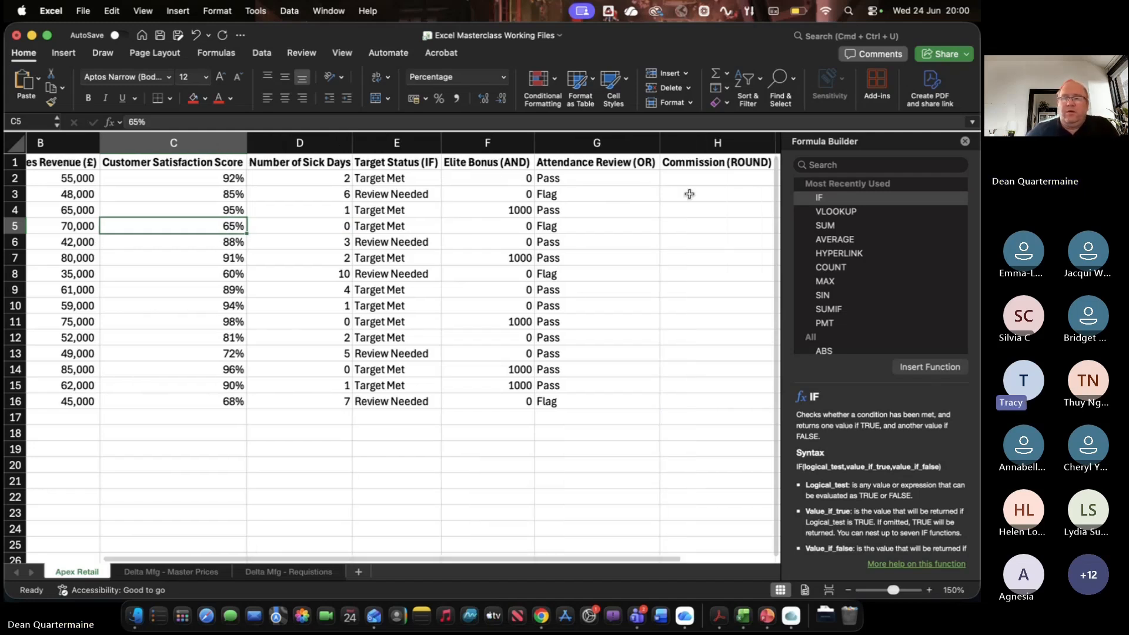
pyautogui.click(706, 180)
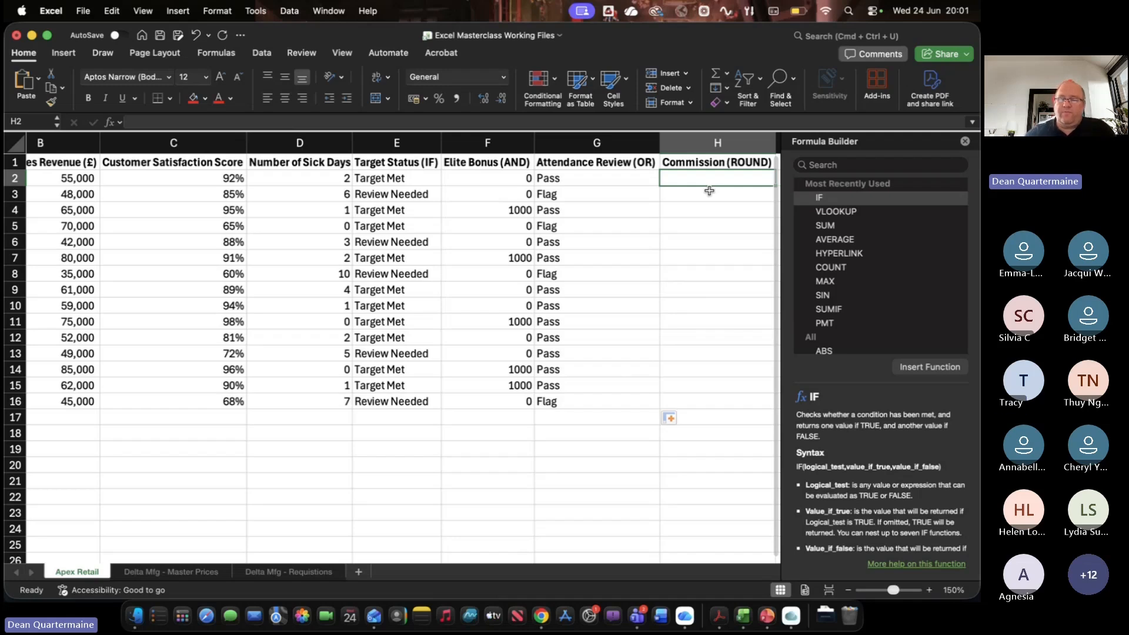
pyautogui.press('BackSpace')
pyautogui.write('=')
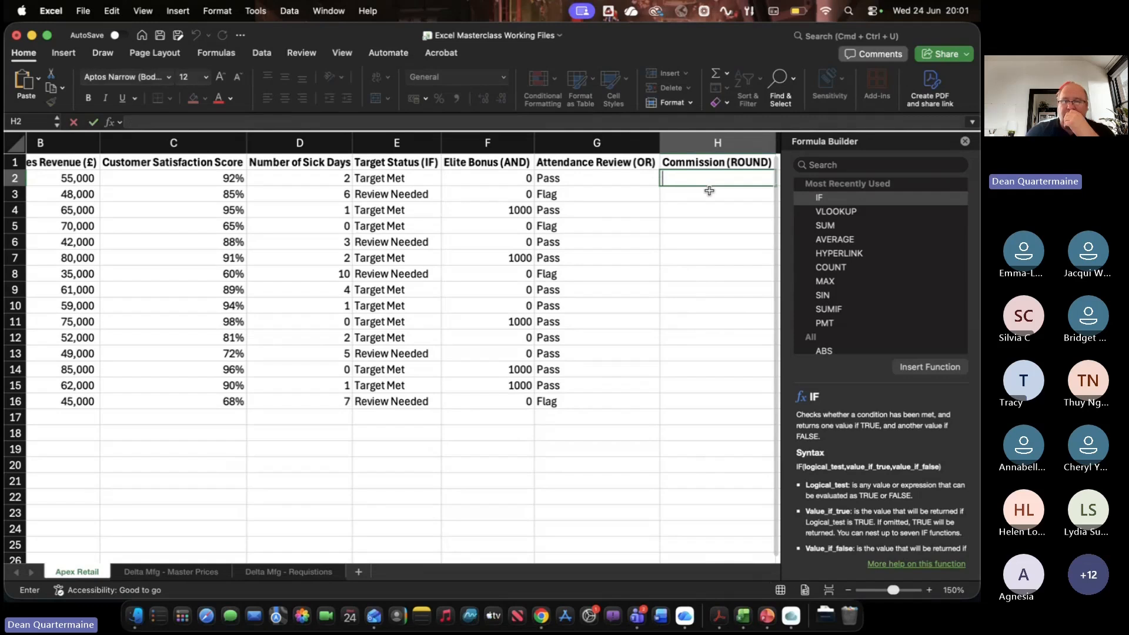
pyautogui.press('BackSpace')
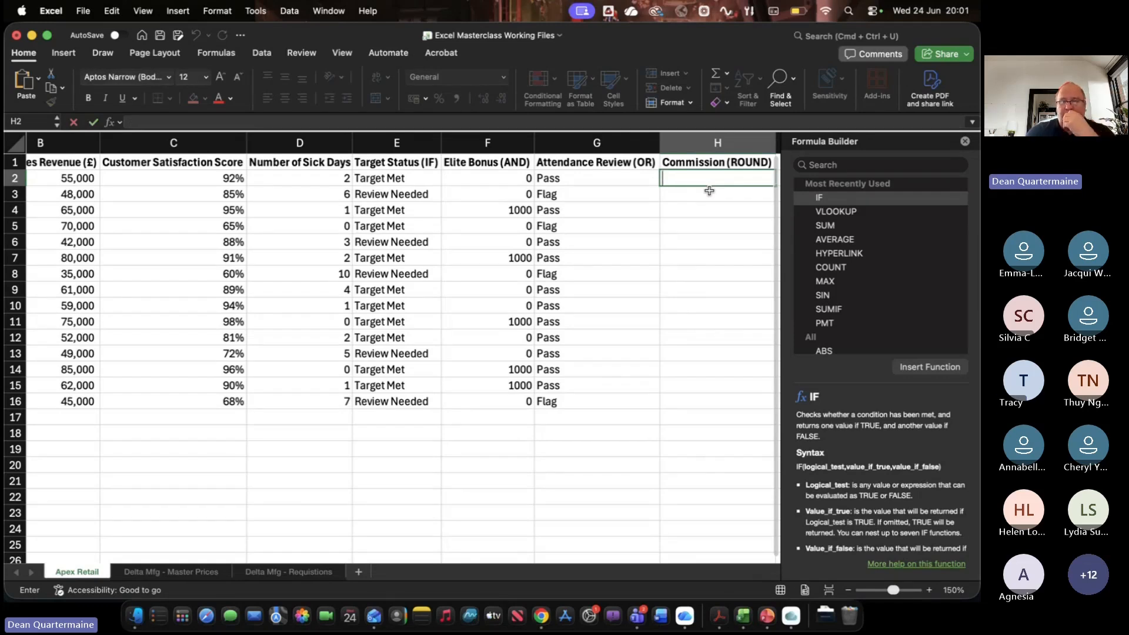
pyautogui.click(964, 143)
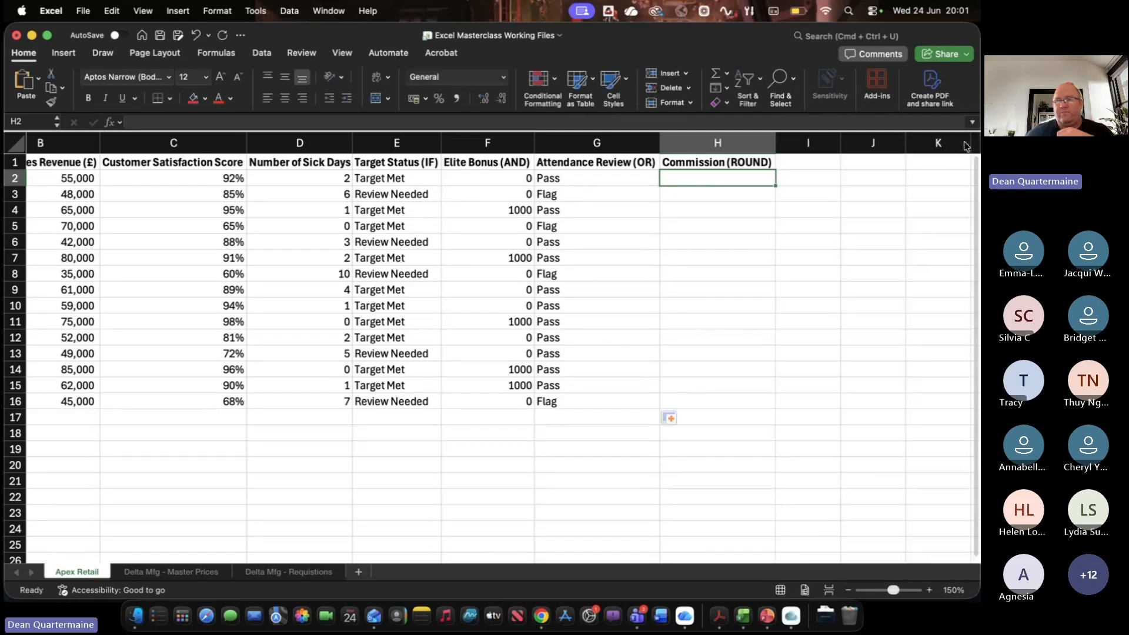
# Enter the commission formula =B2*0.025 in H2, multiplying the first employee's sales revenue by 2.5%
pyautogui.write('=')
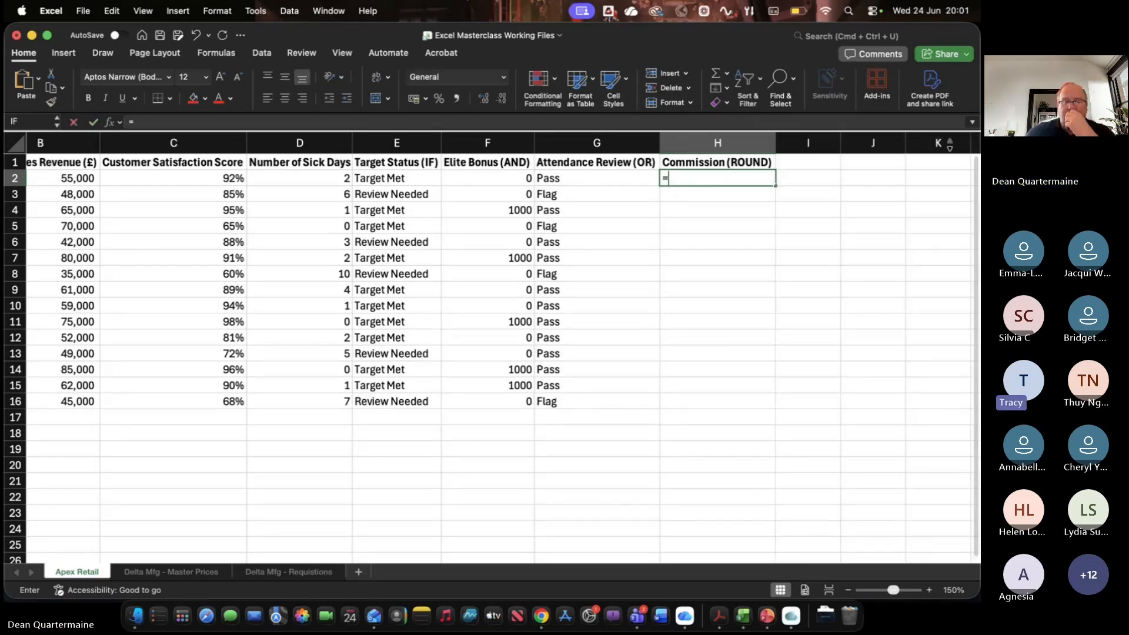
pyautogui.press('Left')
pyautogui.press('Left')
pyautogui.press('Left')
pyautogui.press('Left')
pyautogui.press('Left')
pyautogui.press('Left')
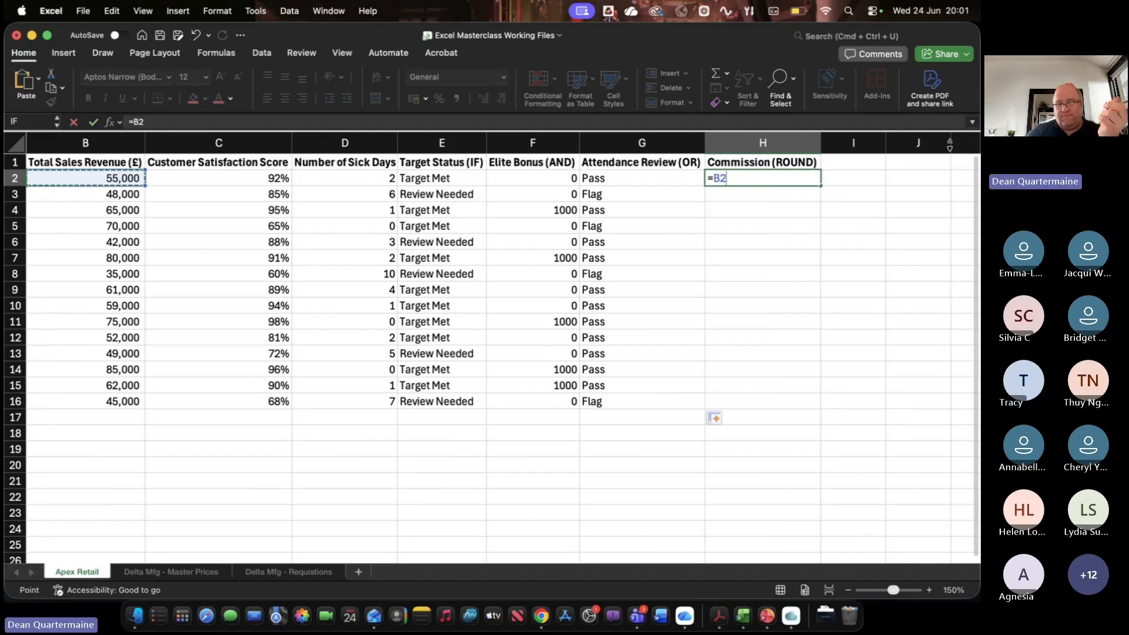
pyautogui.write('*0')
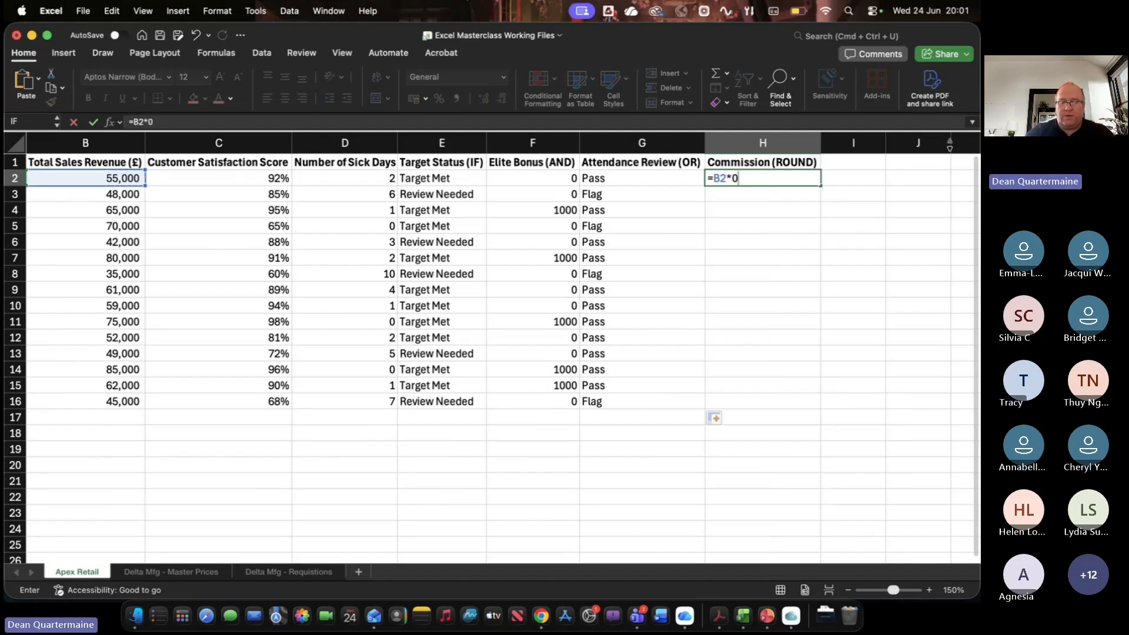
pyautogui.write('.025')
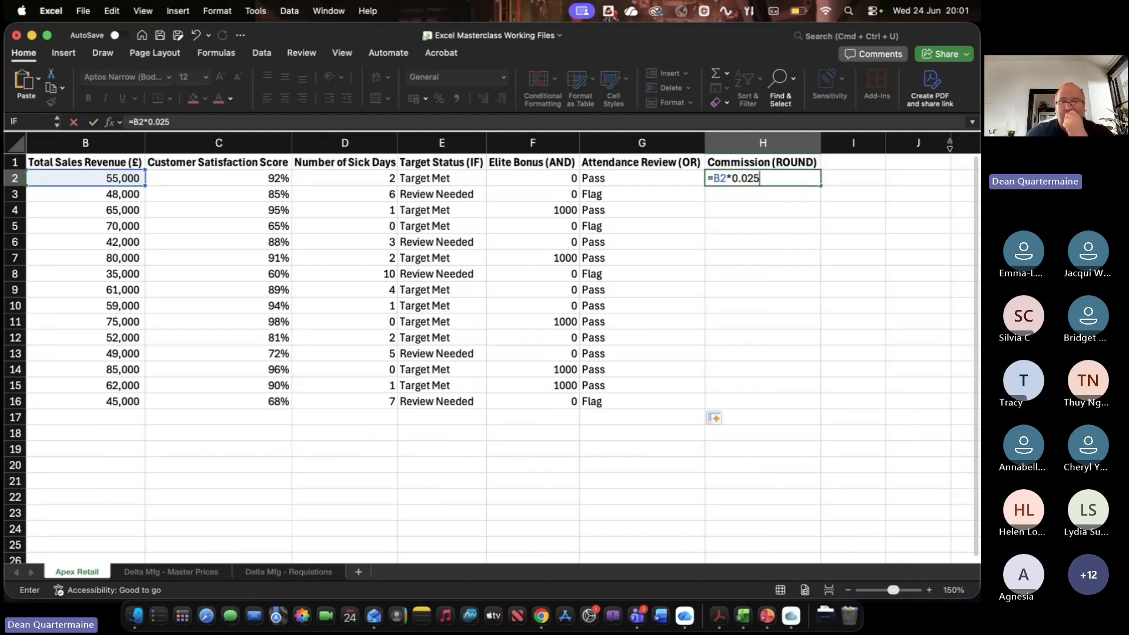
pyautogui.press('Return')
pyautogui.press('Up')
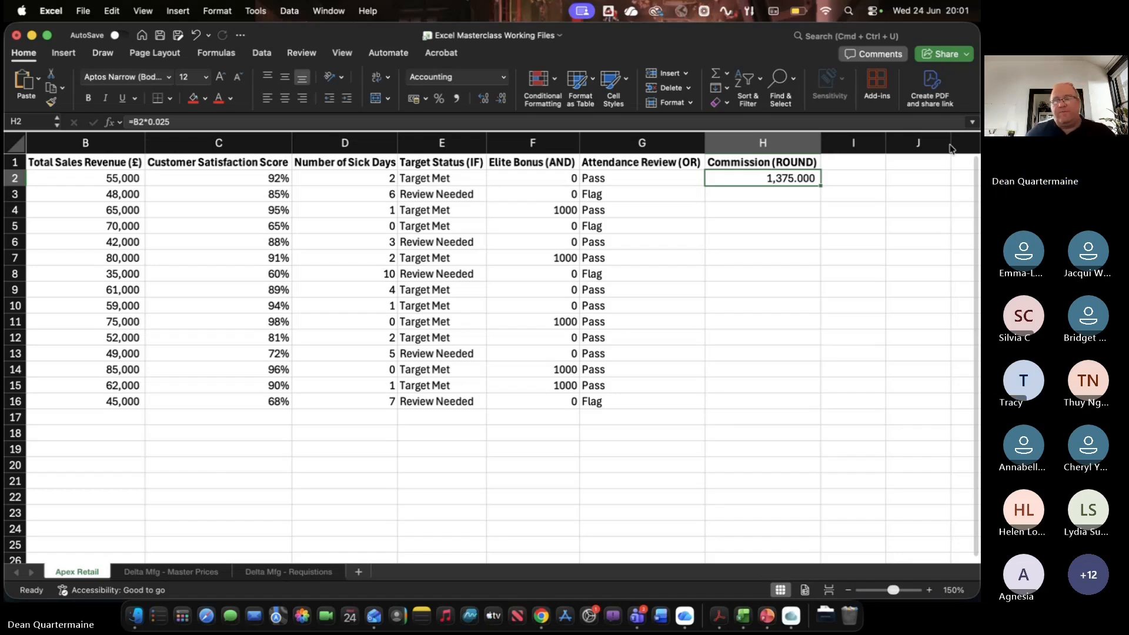
pyautogui.hotkey('shift', 'Down')
pyautogui.hotkey('shift', 'Up')
pyautogui.press('Up')
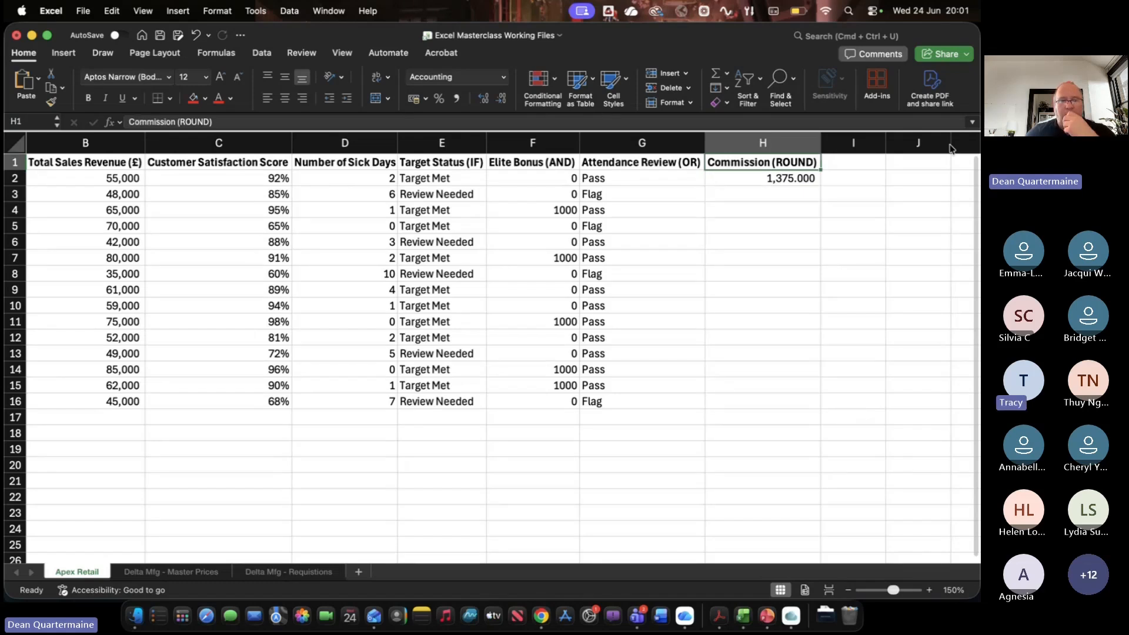
pyautogui.press('Down')
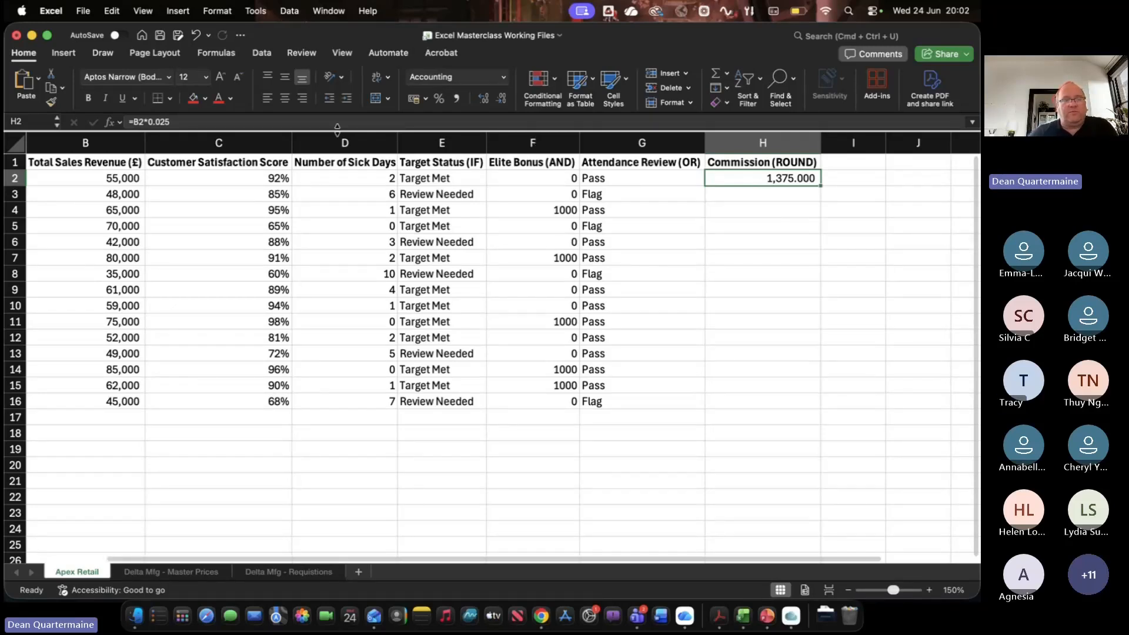
# Change the first employee's sales revenue in B2 to 55009
pyautogui.click(121, 181)
pyautogui.click(163, 122)
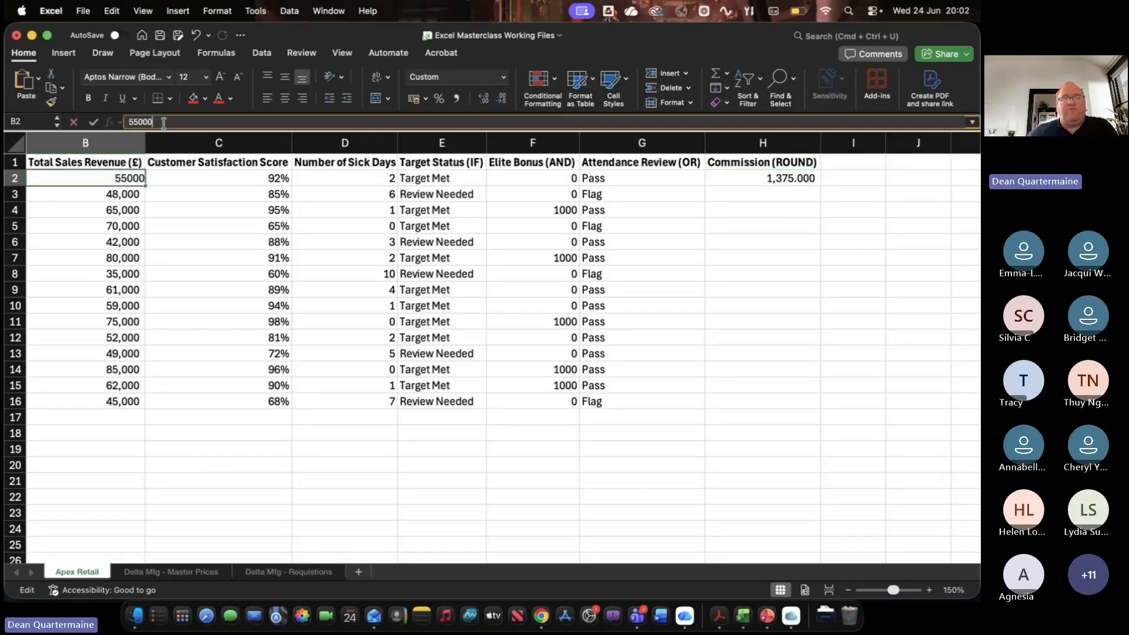
pyautogui.press('BackSpace')
pyautogui.write('9')
pyautogui.press('Return')
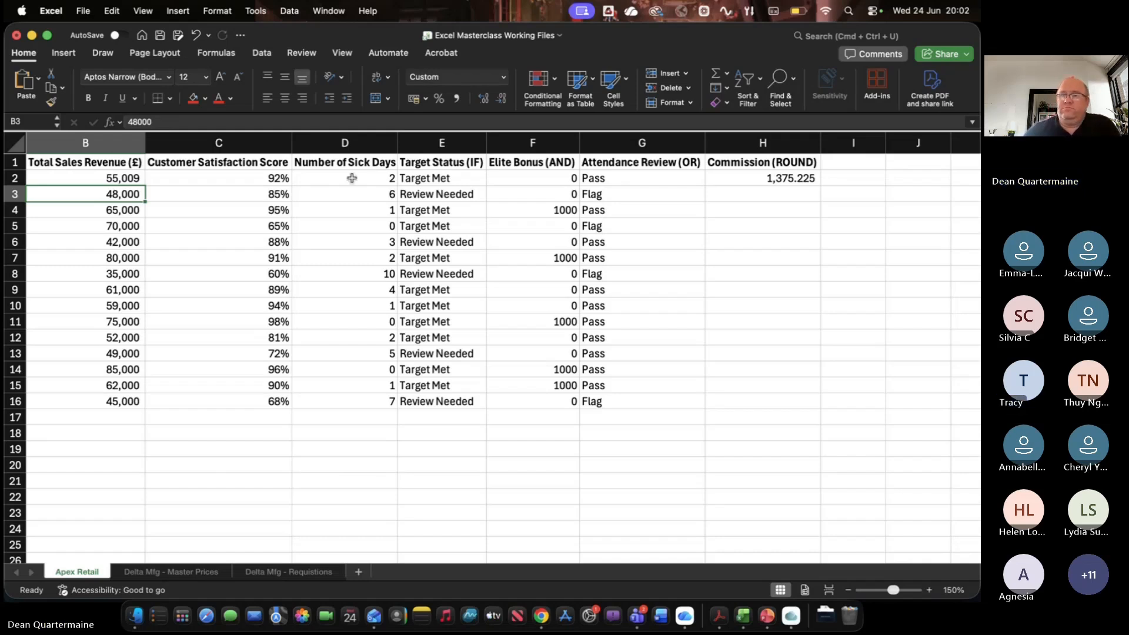
# Edit the H2 commission formula to insert the ROUNDDOWN function and its opening bracket before B2*0.025
pyautogui.click(786, 179)
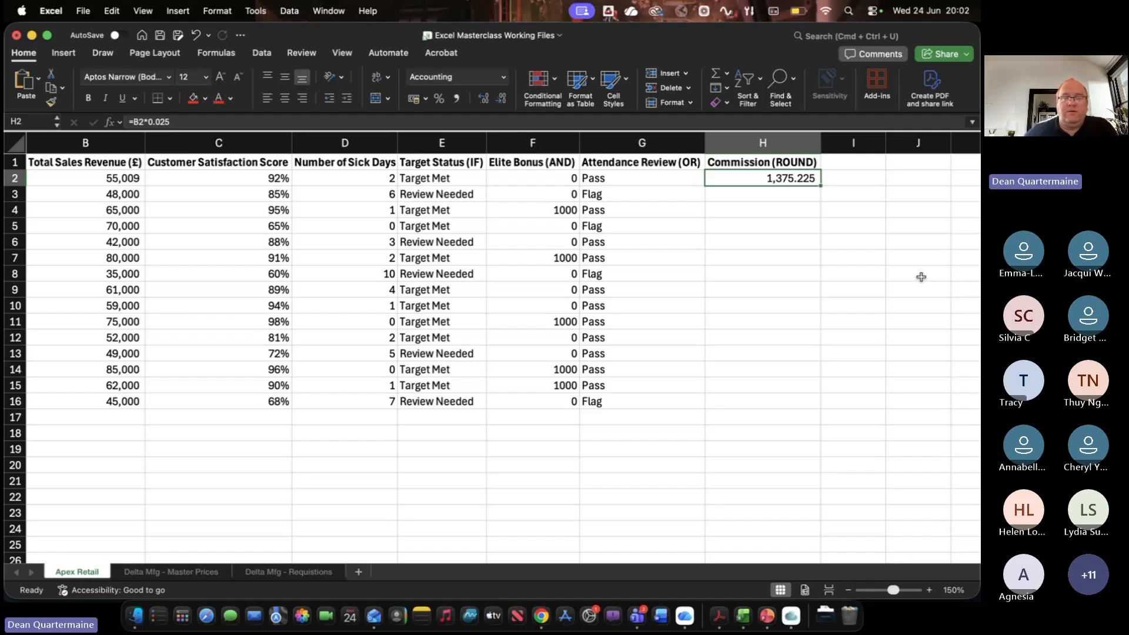
pyautogui.click(193, 122)
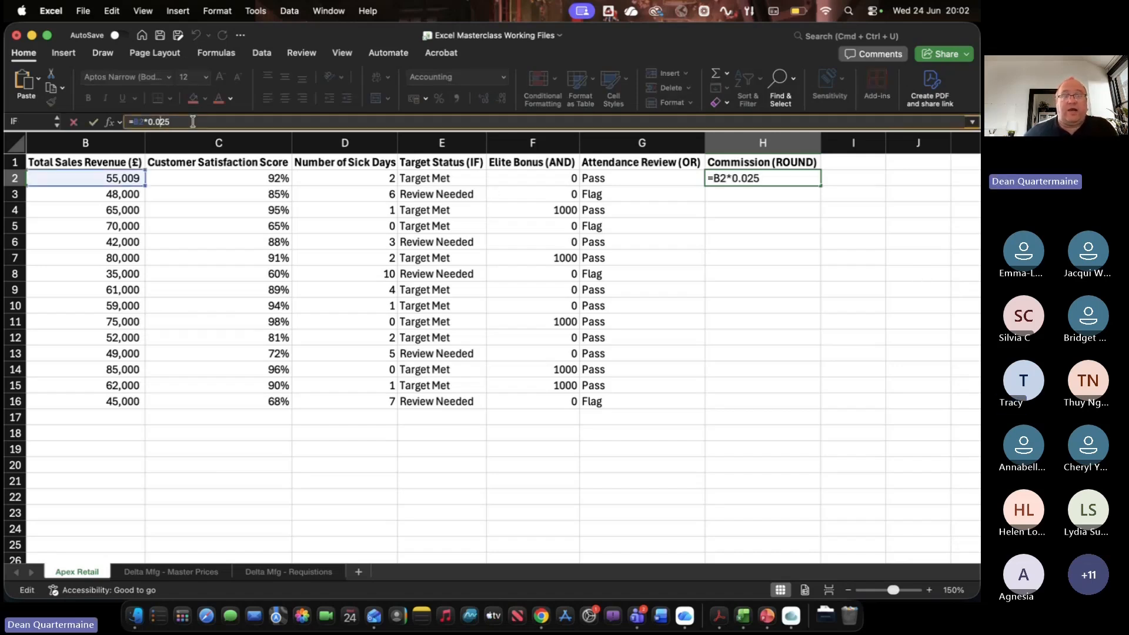
pyautogui.press('Left')
pyautogui.press('Left')
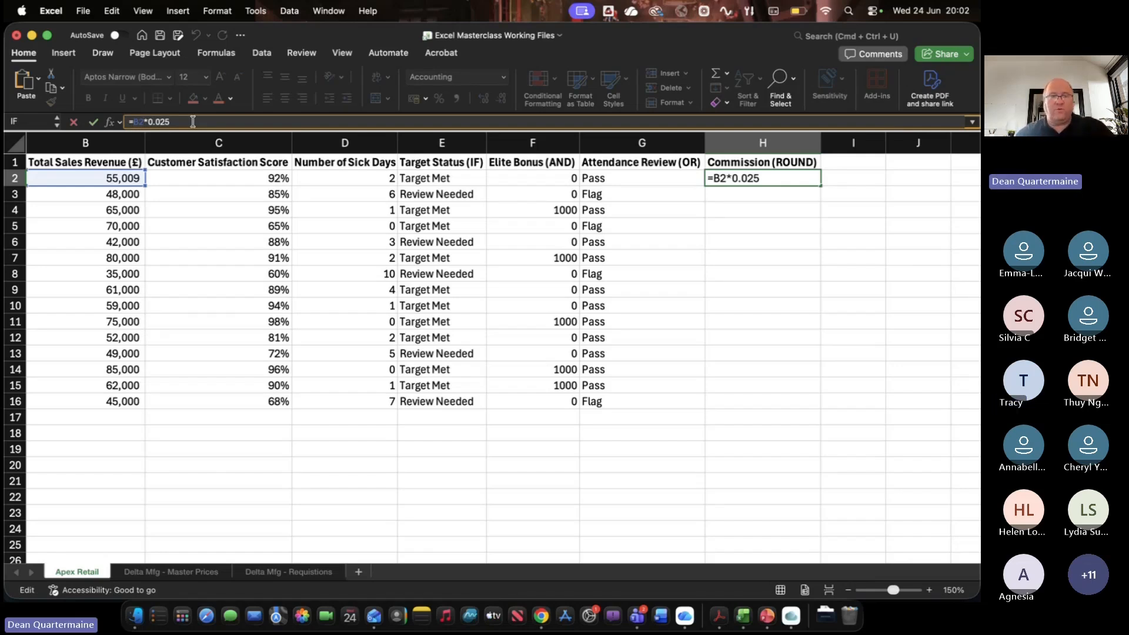
pyautogui.write('ROUND')
pyautogui.press('Down')
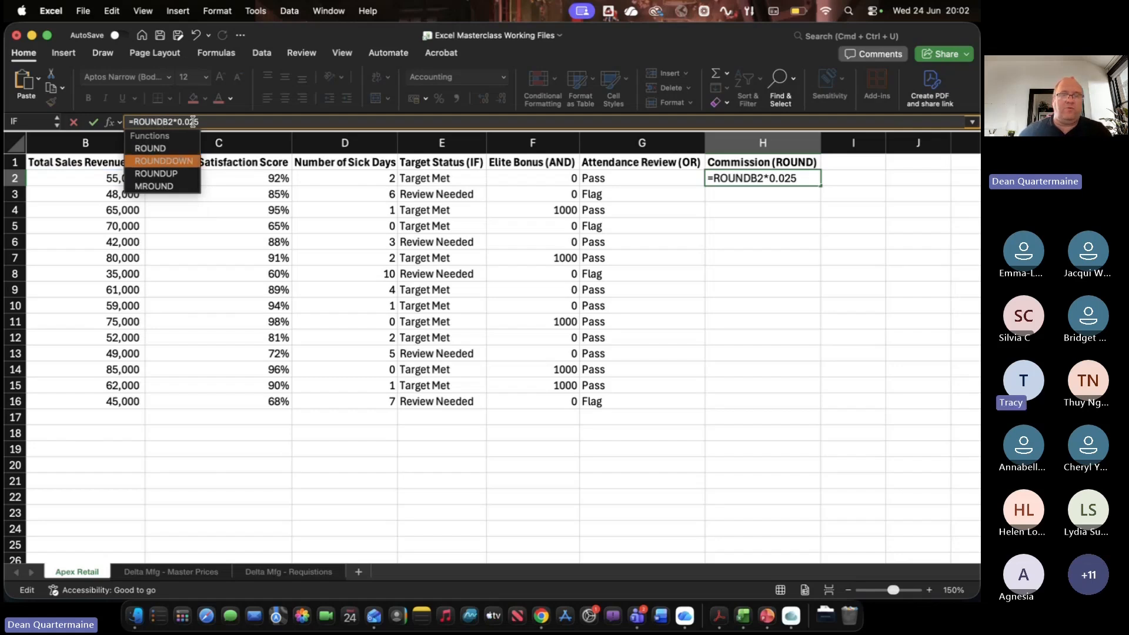
pyautogui.press('Tab')
pyautogui.write('(')
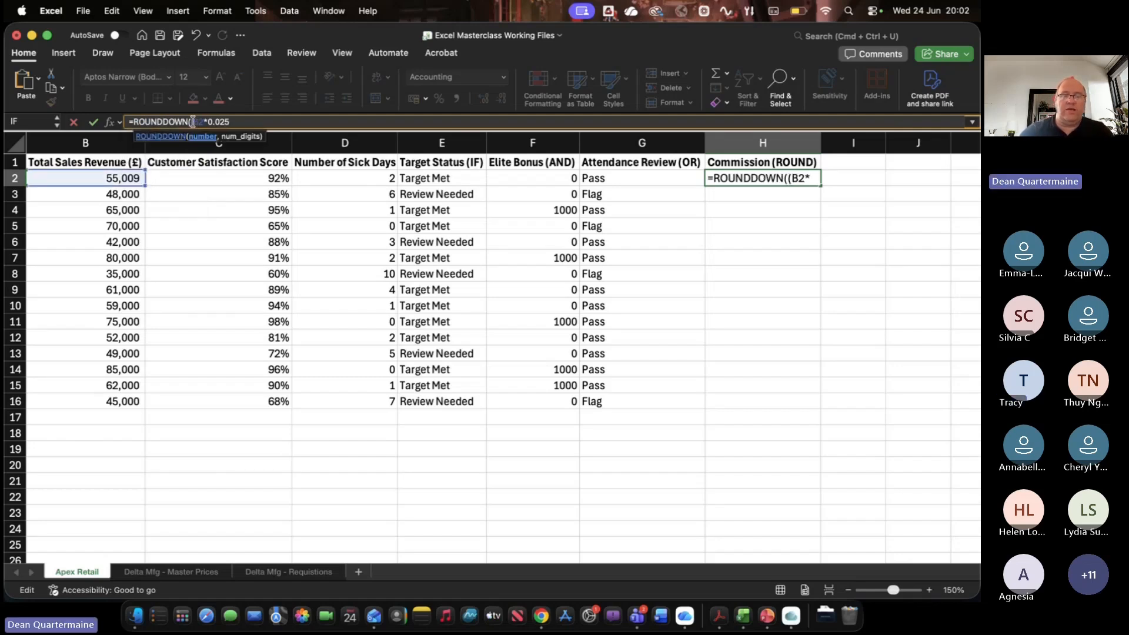
# Try to complete the H2 ROUNDDOWN formula with 0 as the number of digits, and delete that ending again
pyautogui.click(252, 120)
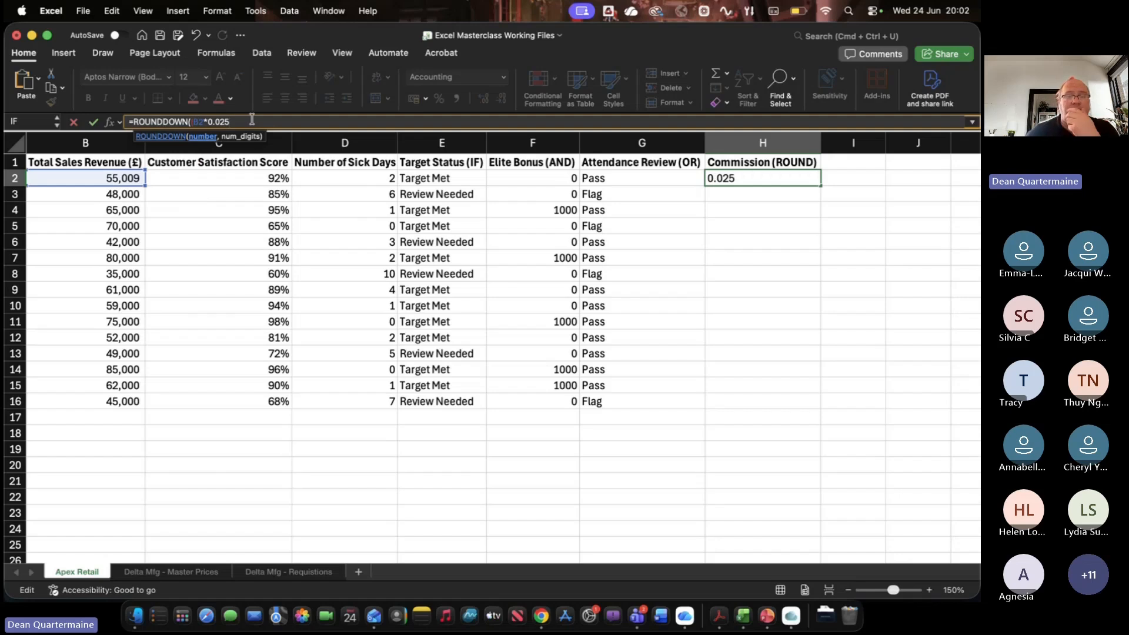
pyautogui.write(',')
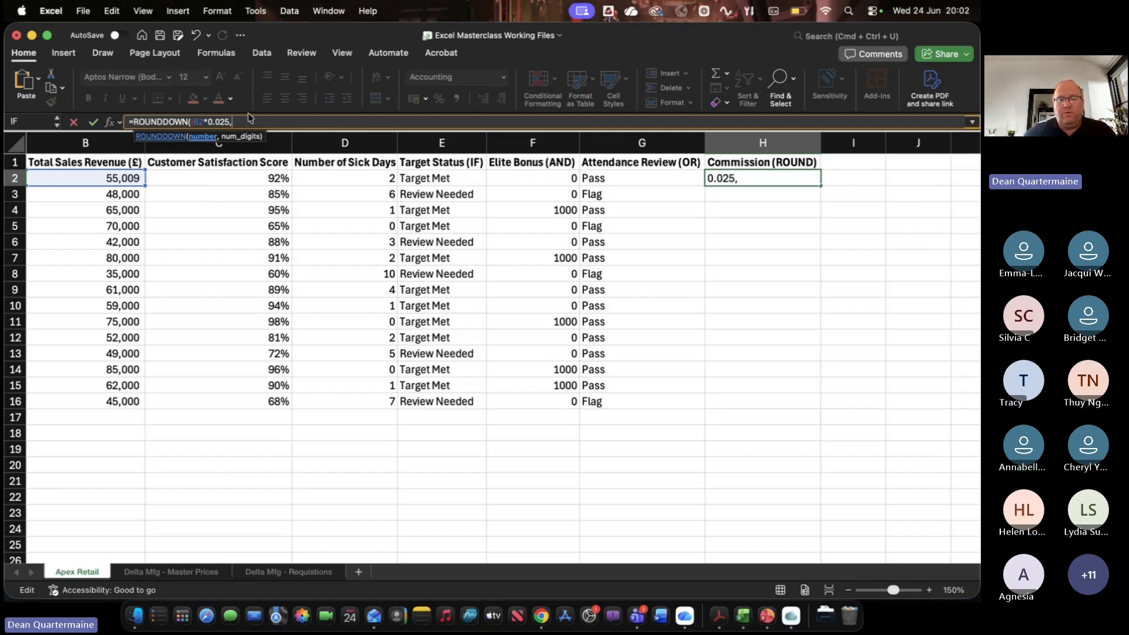
pyautogui.write('0)')
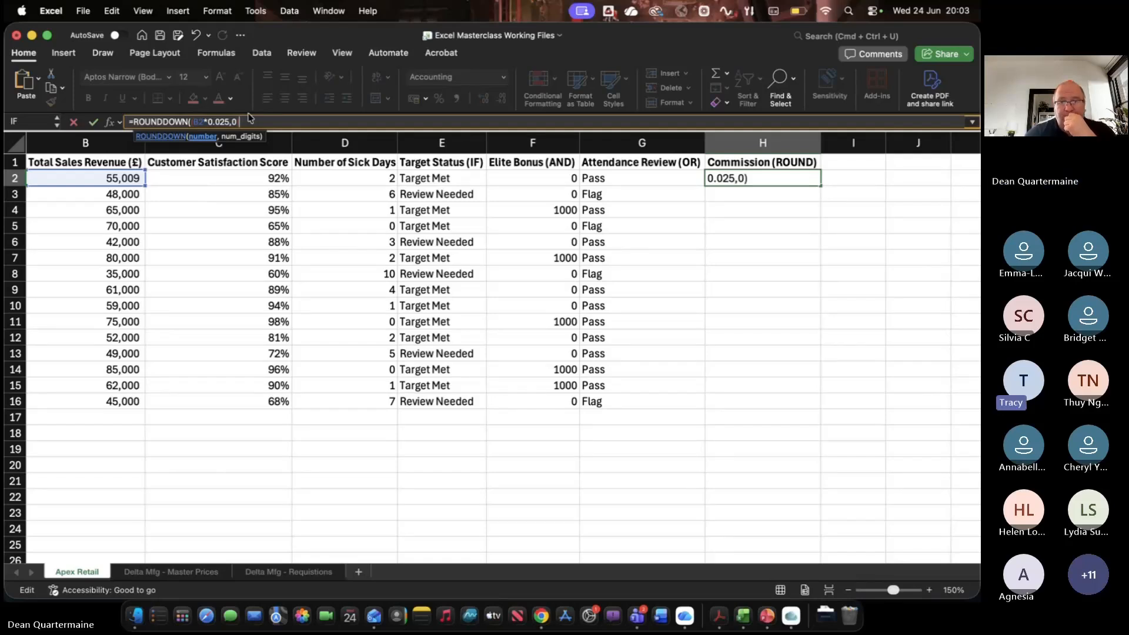
pyautogui.press('Return')
pyautogui.press('Return')
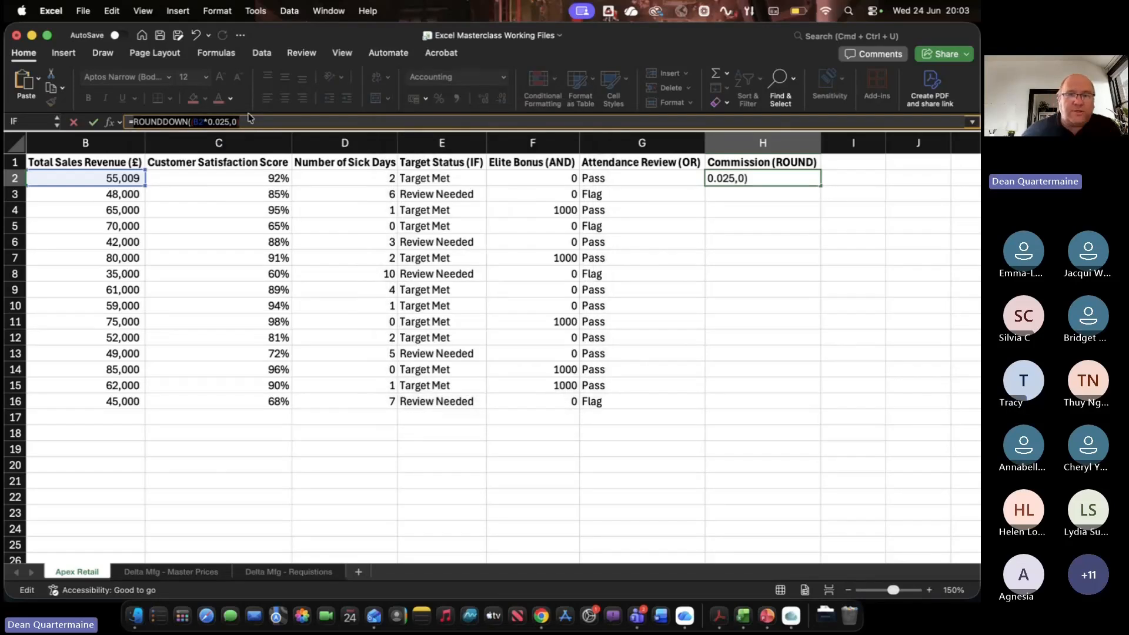
pyautogui.click(277, 123)
pyautogui.press('BackSpace')
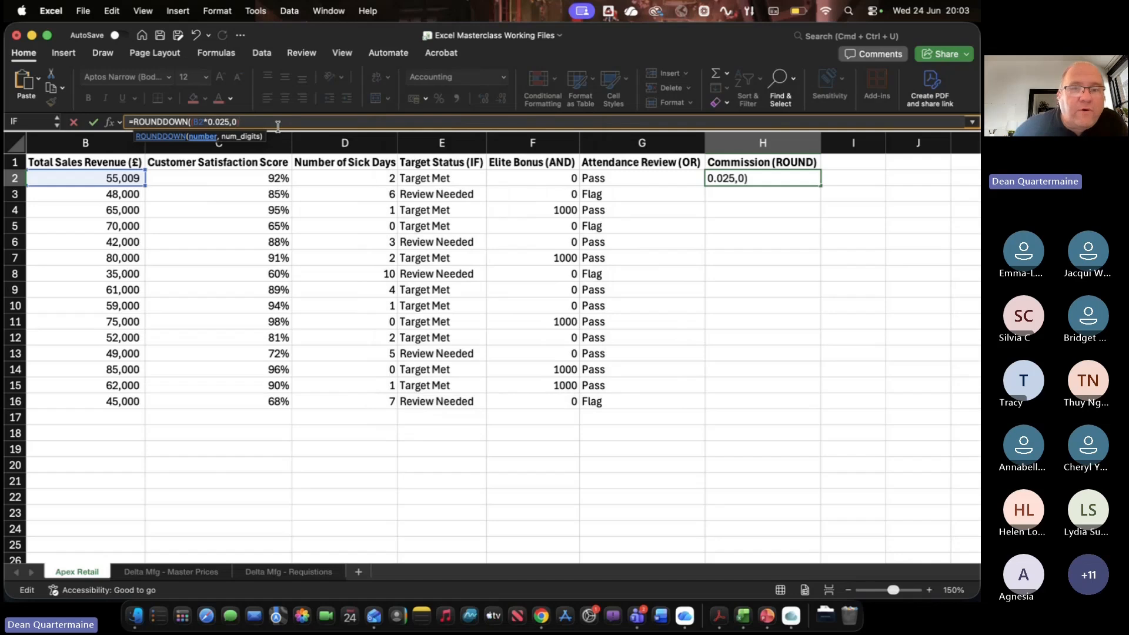
pyautogui.press('BackSpace')
pyautogui.press('BackSpace')
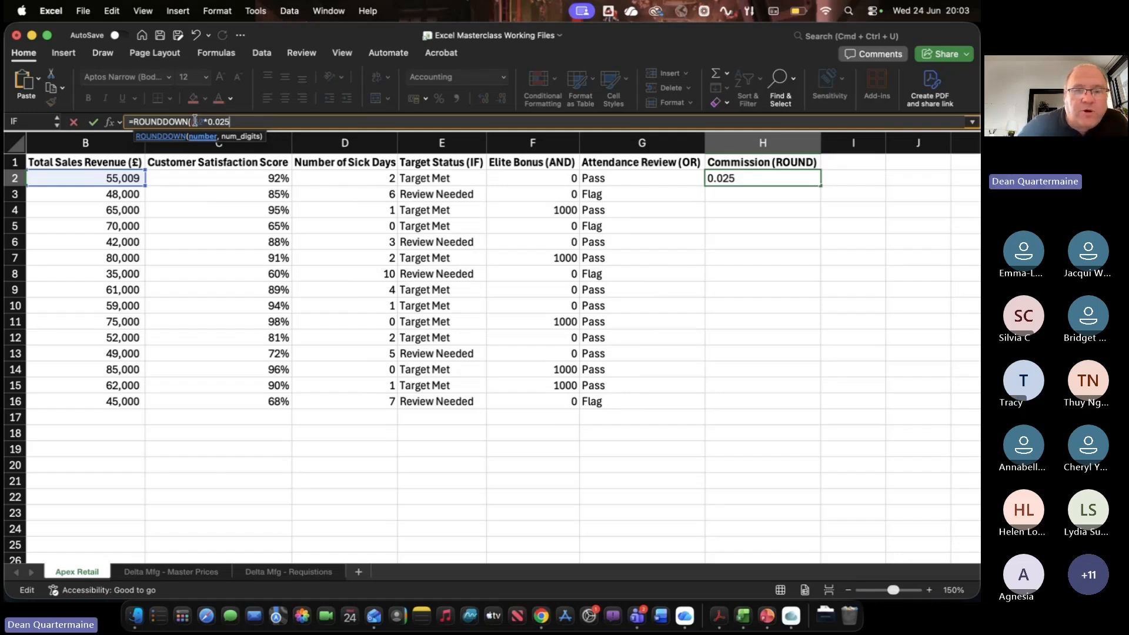
# Remove the extra opening bracket before B2 and complete the H2 formula as =ROUNDDOWN(B2*0.025,0)
pyautogui.click(195, 123)
pyautogui.press('BackSpace')
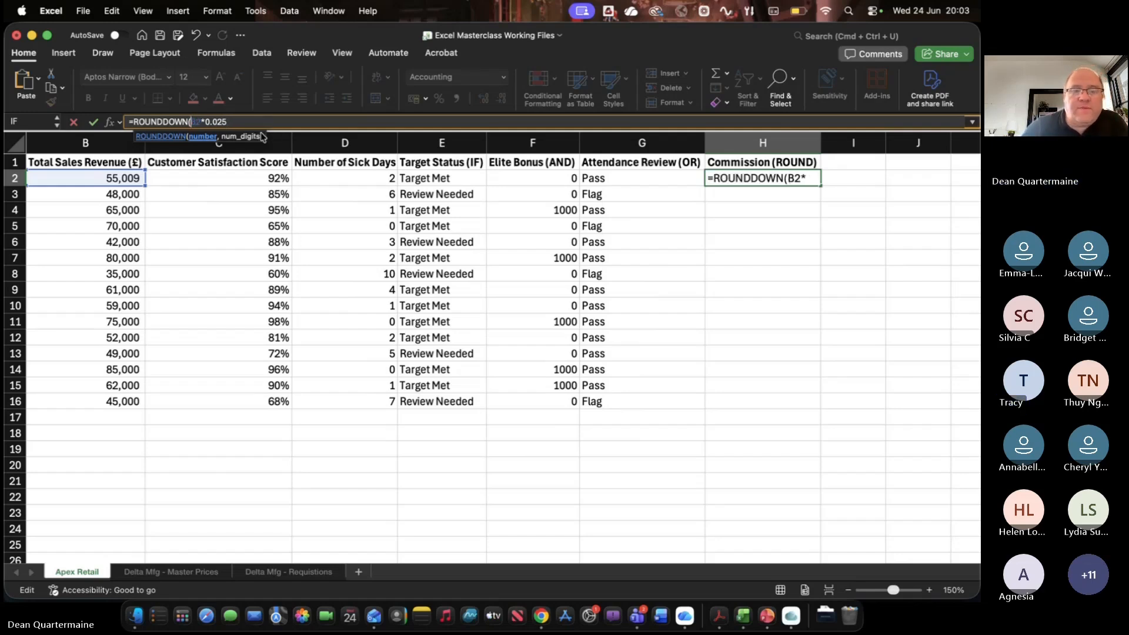
pyautogui.click(256, 119)
pyautogui.write(',0')
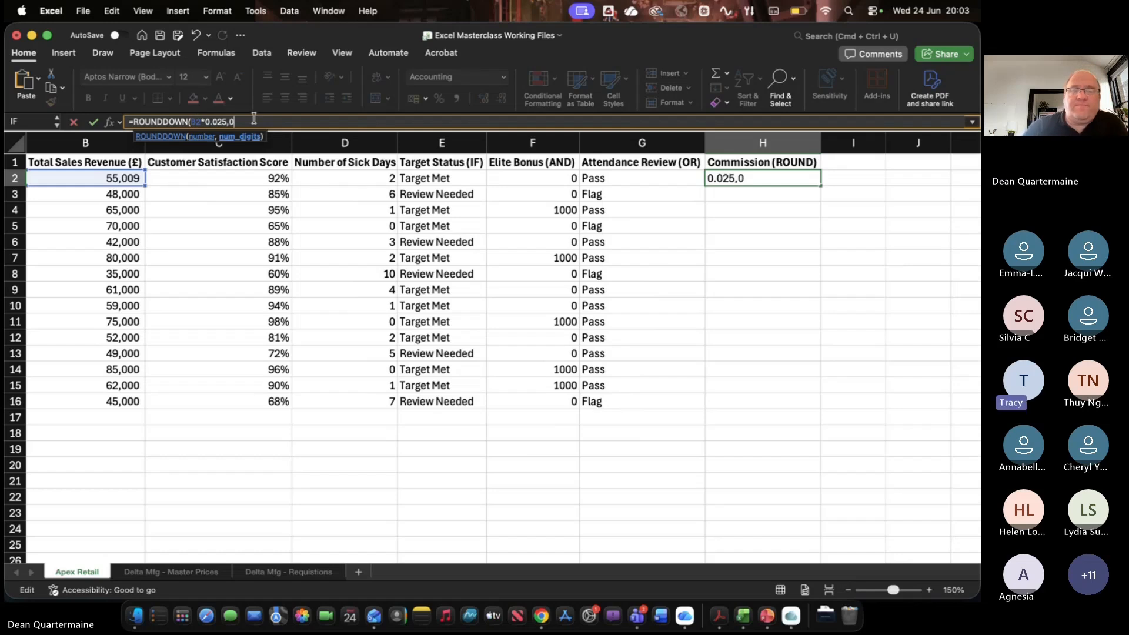
pyautogui.press('Return')
pyautogui.press('Return')
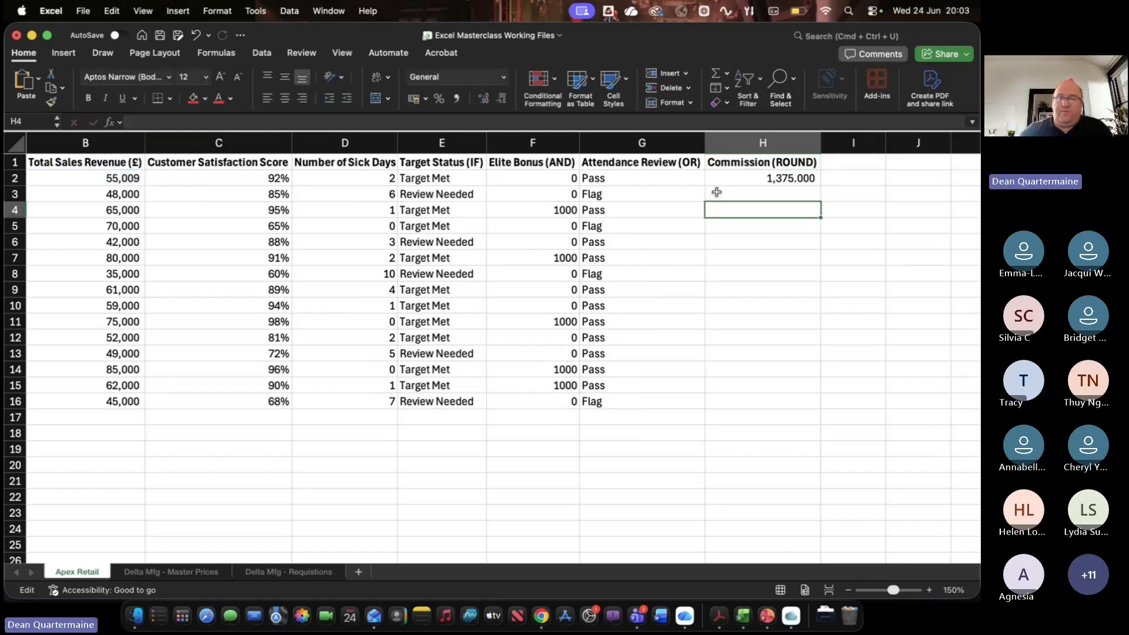
# Format the commission in H2 to display no decimal places
pyautogui.click(758, 179)
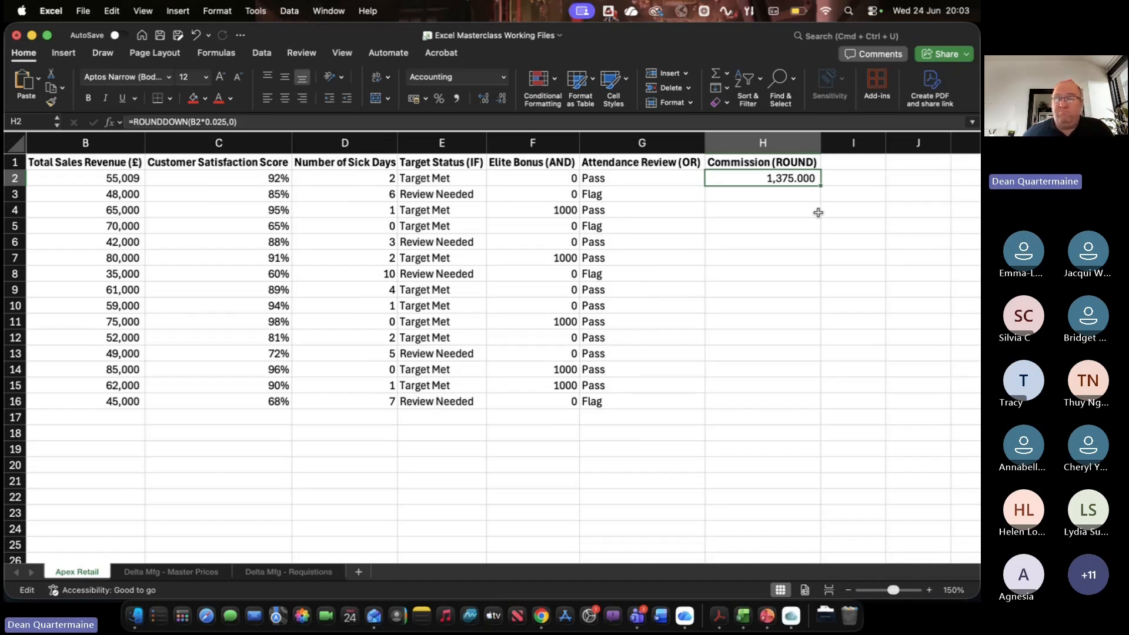
pyautogui.click(504, 98)
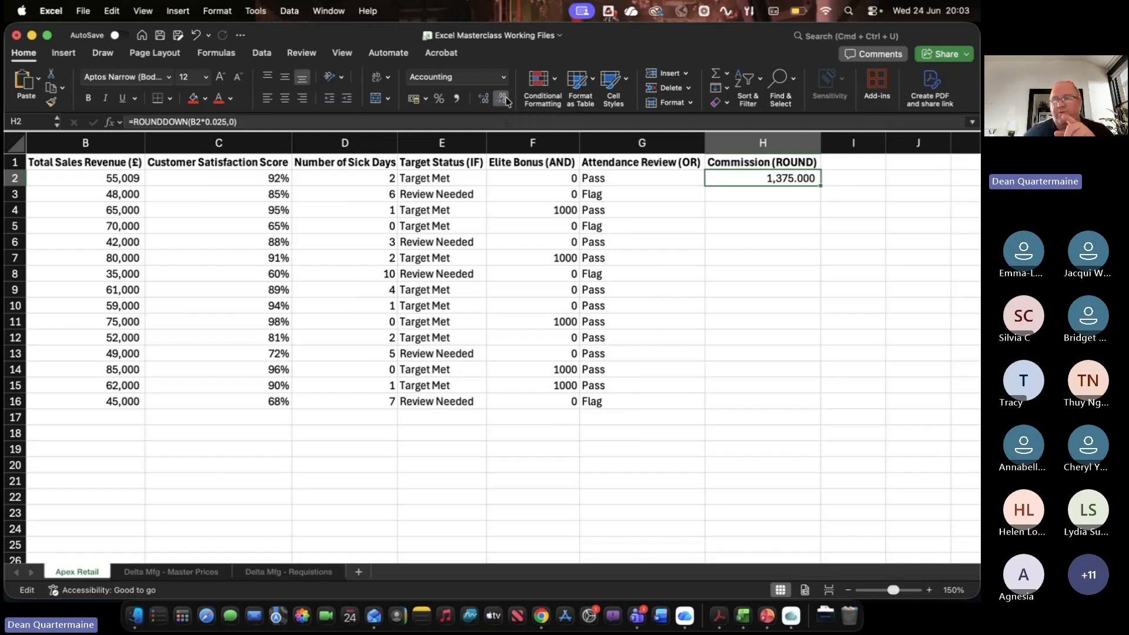
pyautogui.click(504, 98)
pyautogui.click(504, 99)
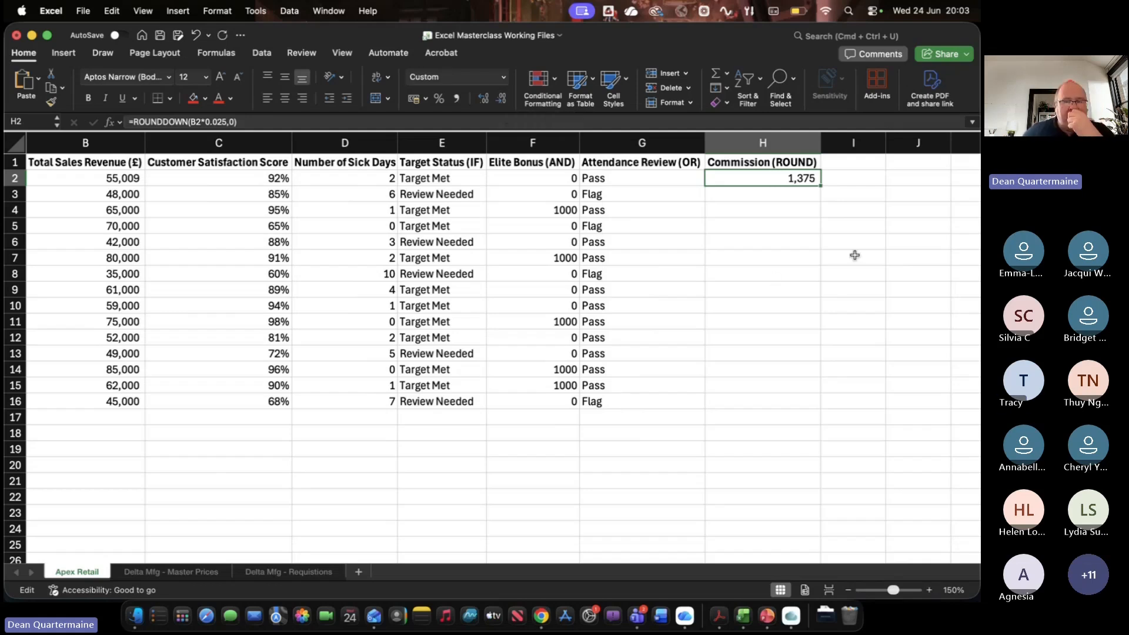
# Fill the H2 commission formula down through H16 on the Apex Retail sheet and switch to PowerPoint
pyautogui.doubleClick(820, 186)
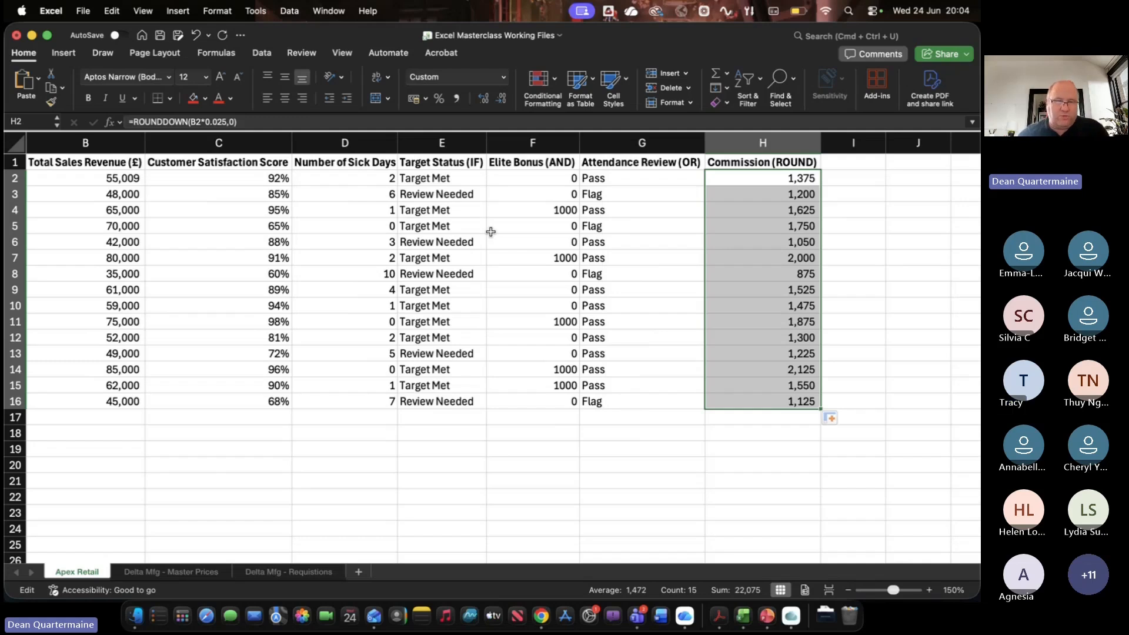
pyautogui.press('super+Tab')
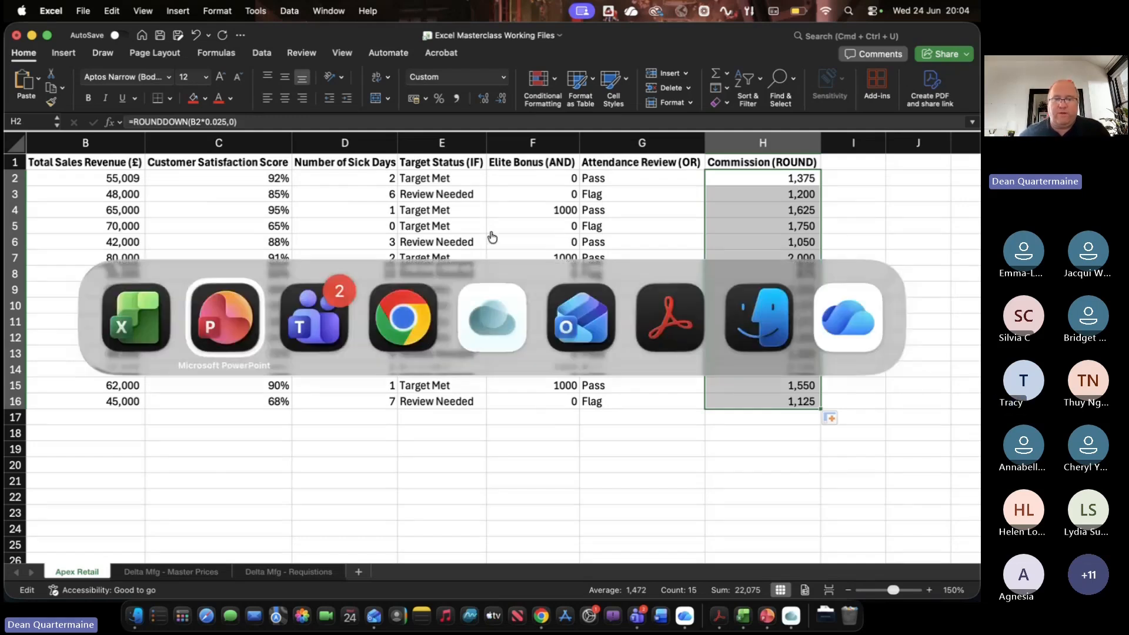
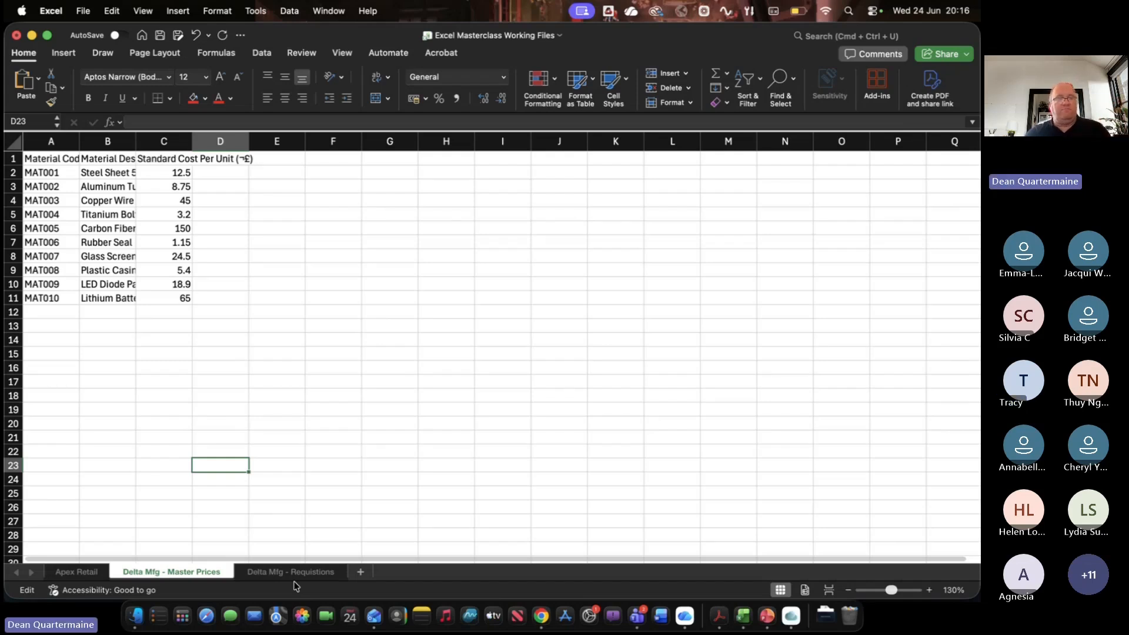
# Auto-fit all column widths on the Delta Mfg - Master Prices sheet so the headers and descriptions show in full
pyautogui.click(13, 141)
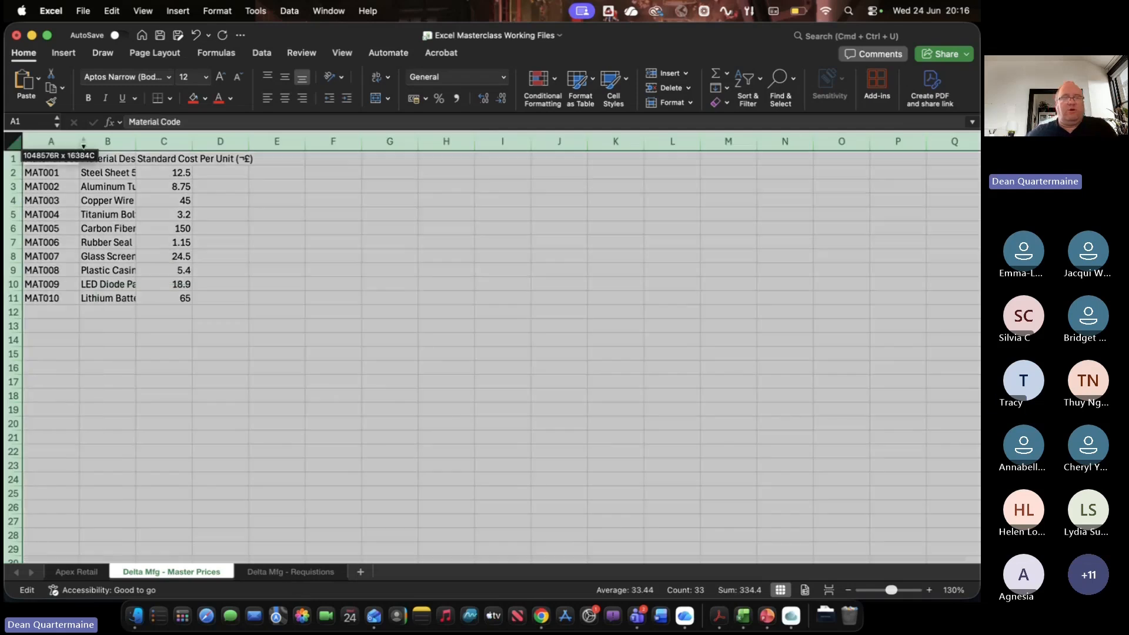
pyautogui.click(136, 144)
pyautogui.doubleClick(136, 144)
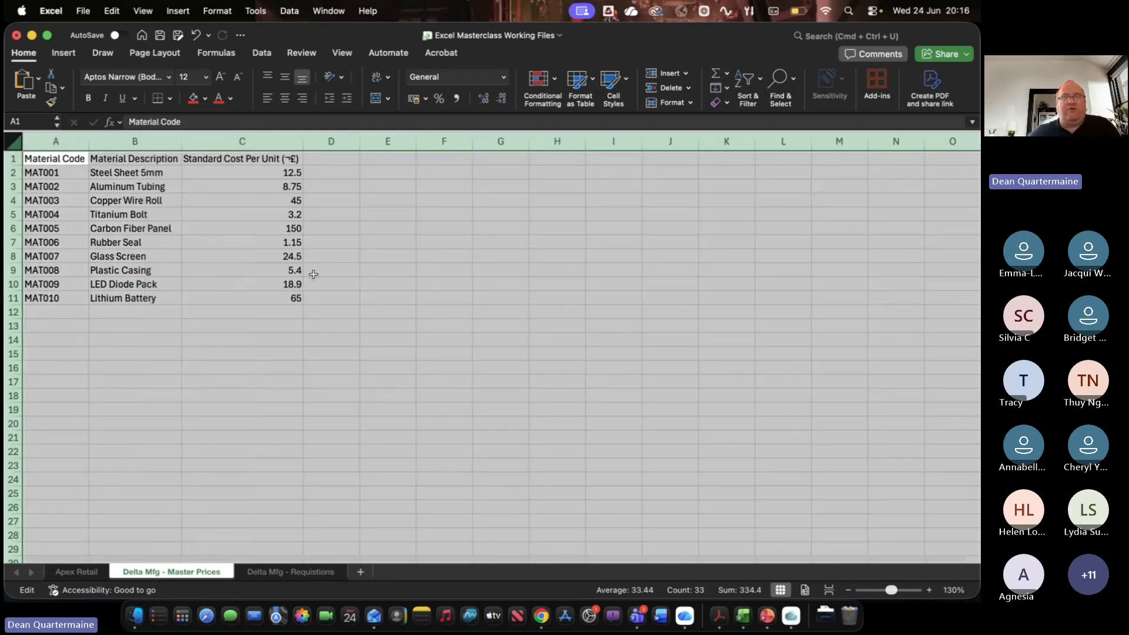
pyautogui.click(259, 338)
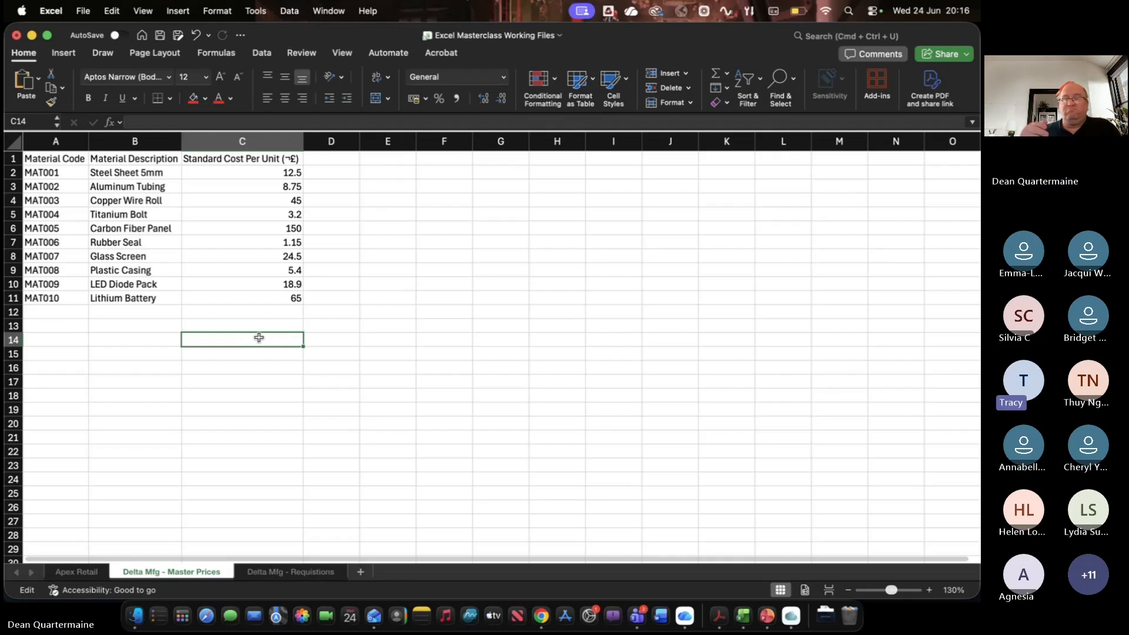
# Open the Delta Mfg - Requistions sheet and auto-fit all of its column widths to their contents
pyautogui.click(254, 573)
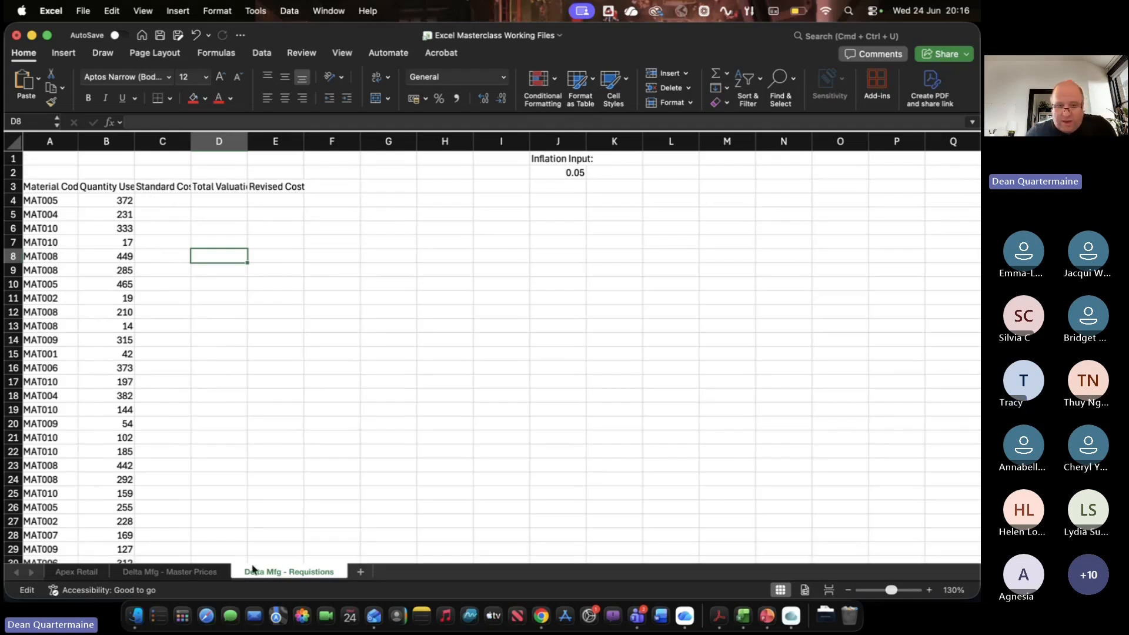
pyautogui.click(30, 141)
pyautogui.doubleClick(78, 143)
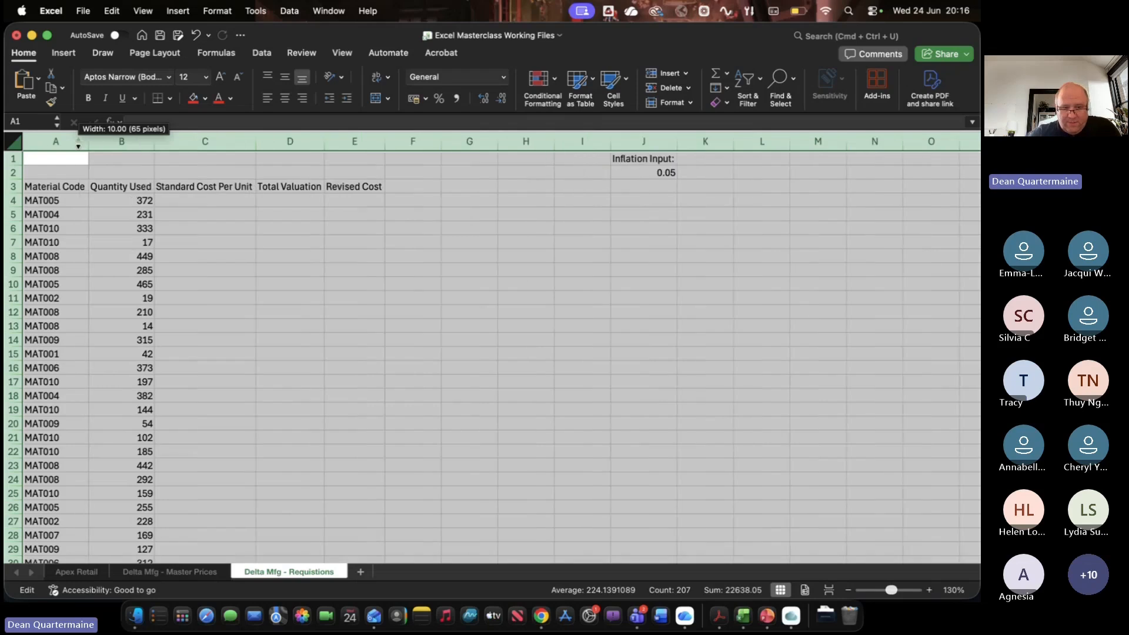
pyautogui.click(240, 254)
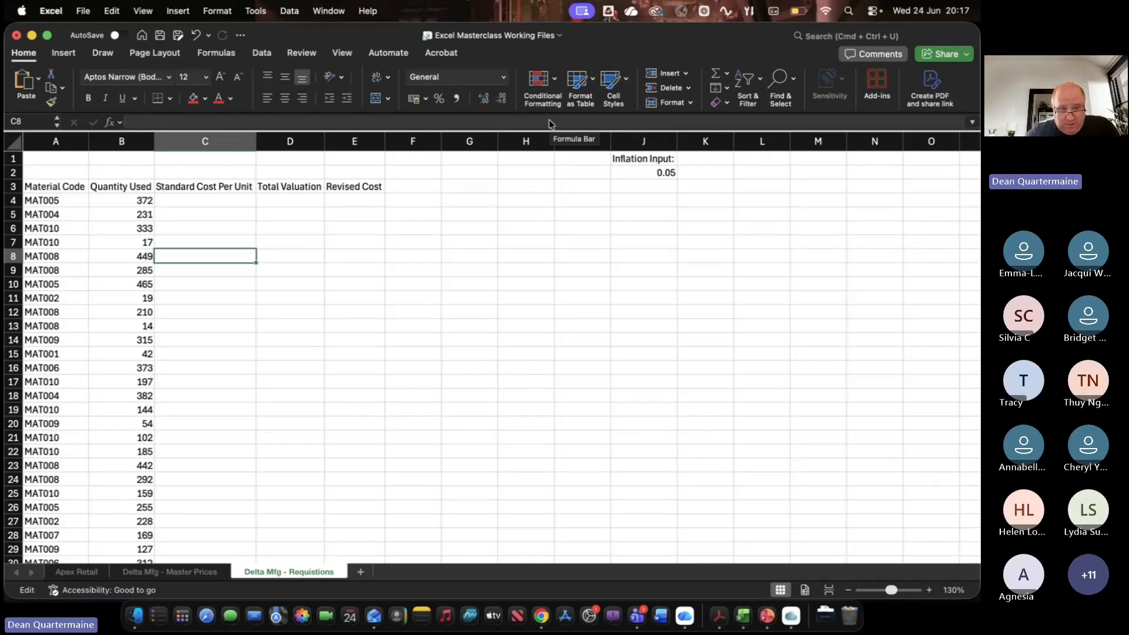
# Examine the Quantity Used data from B4 to B103 and the empty Standard Cost Per Unit and Revised Cost columns
pyautogui.click(141, 202)
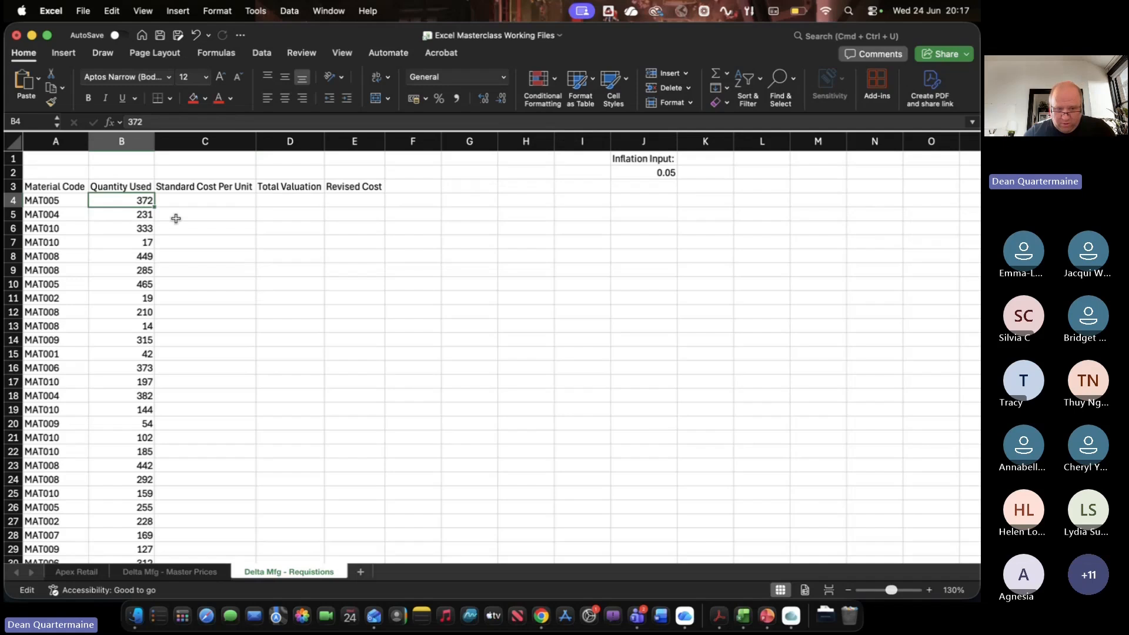
pyautogui.scroll(-15, 144, 359)
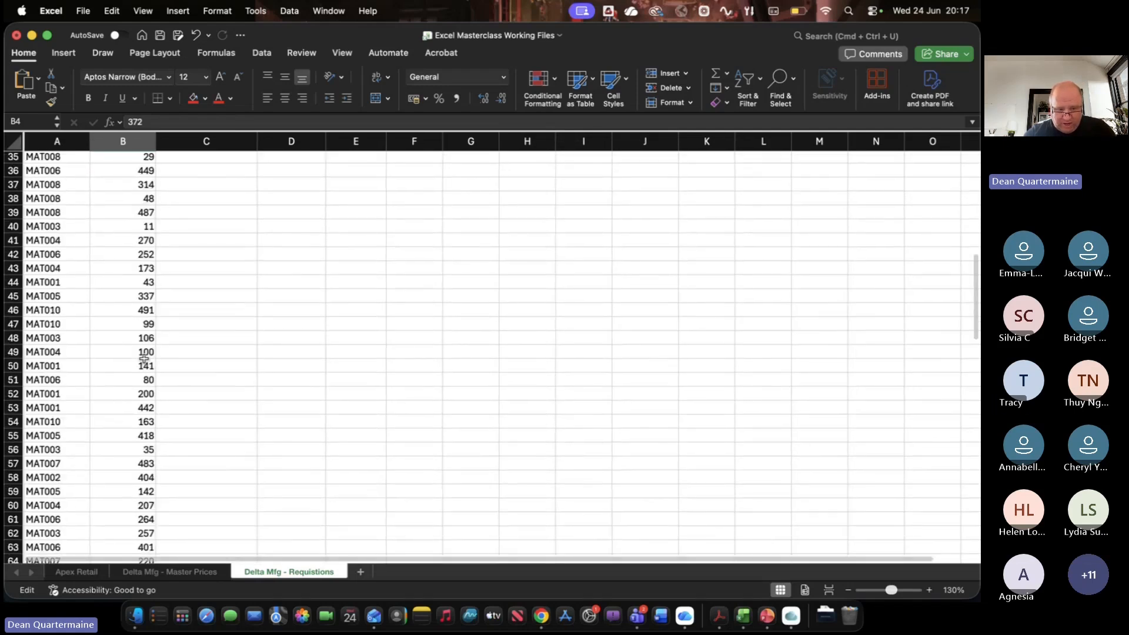
pyautogui.scroll(-10, 144, 360)
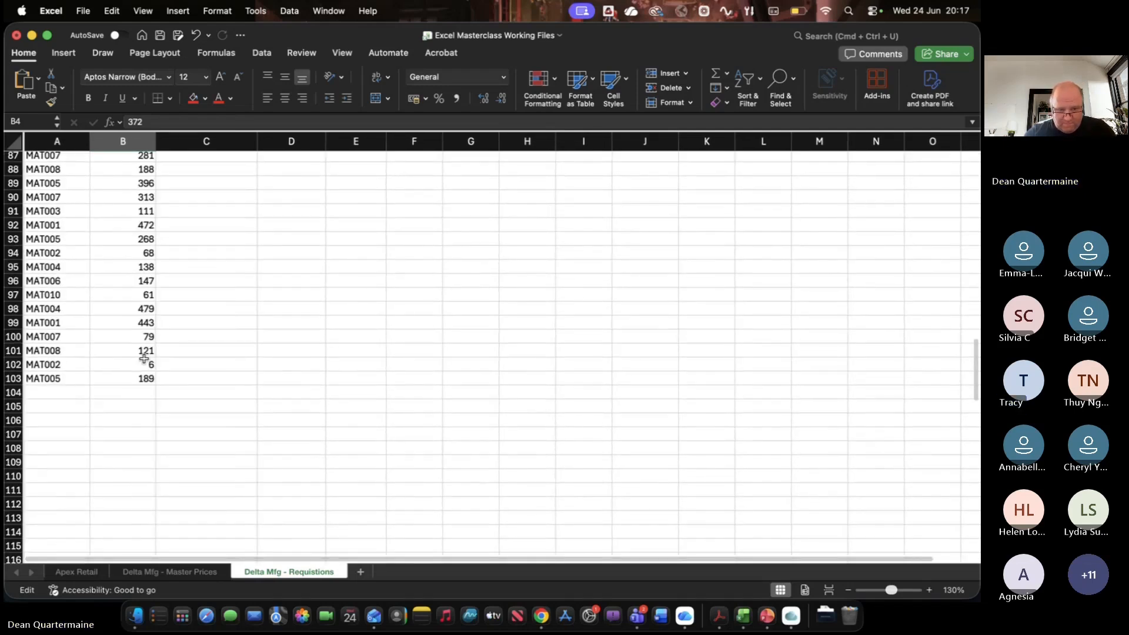
pyautogui.keyDown('shift'); pyautogui.click(141, 378); pyautogui.keyUp('shift')
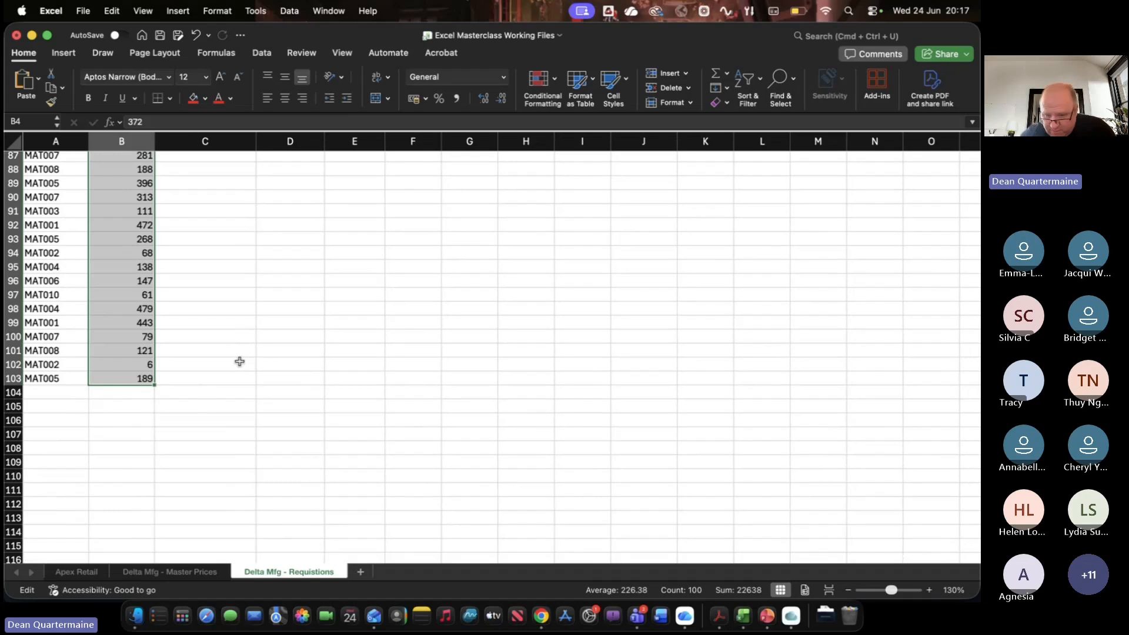
pyautogui.scroll(20, 239, 361)
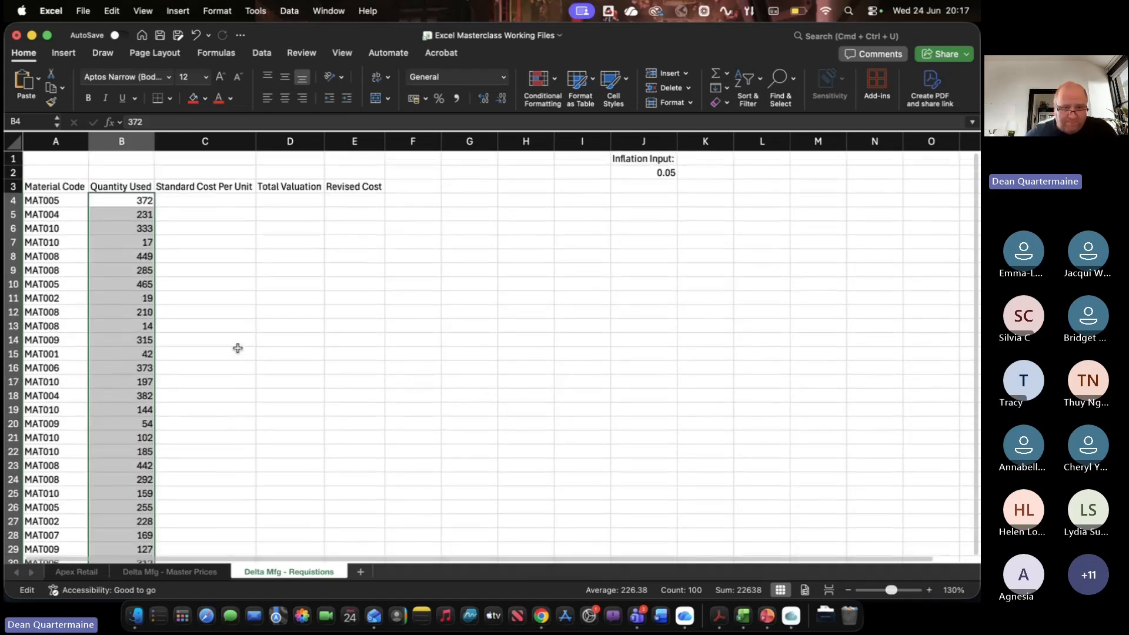
pyautogui.click(218, 228)
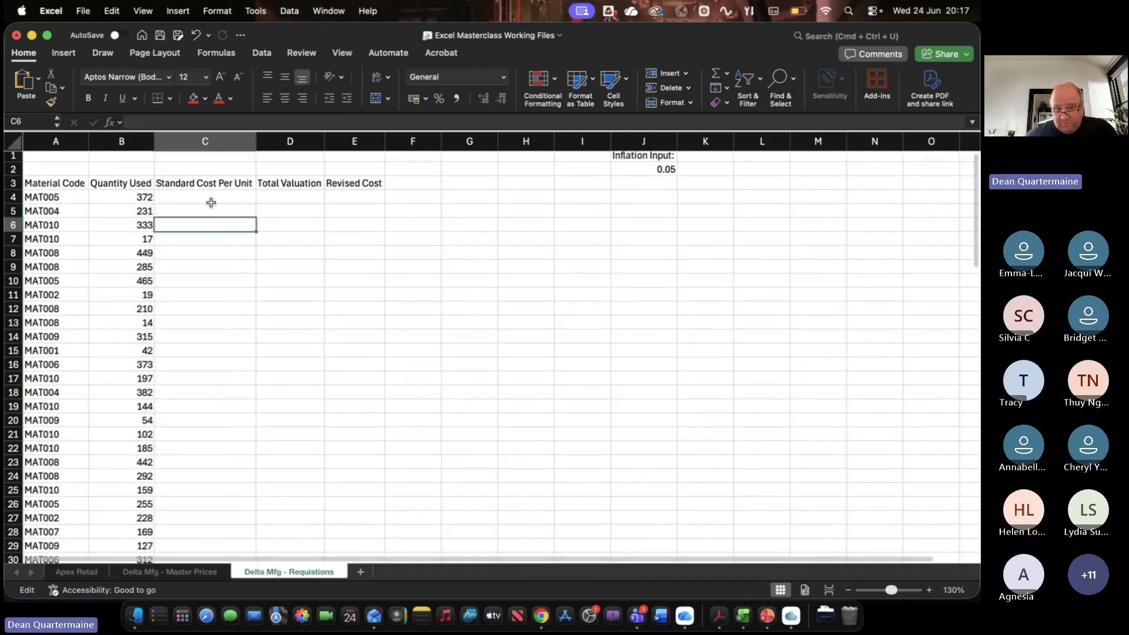
pyautogui.click(207, 193)
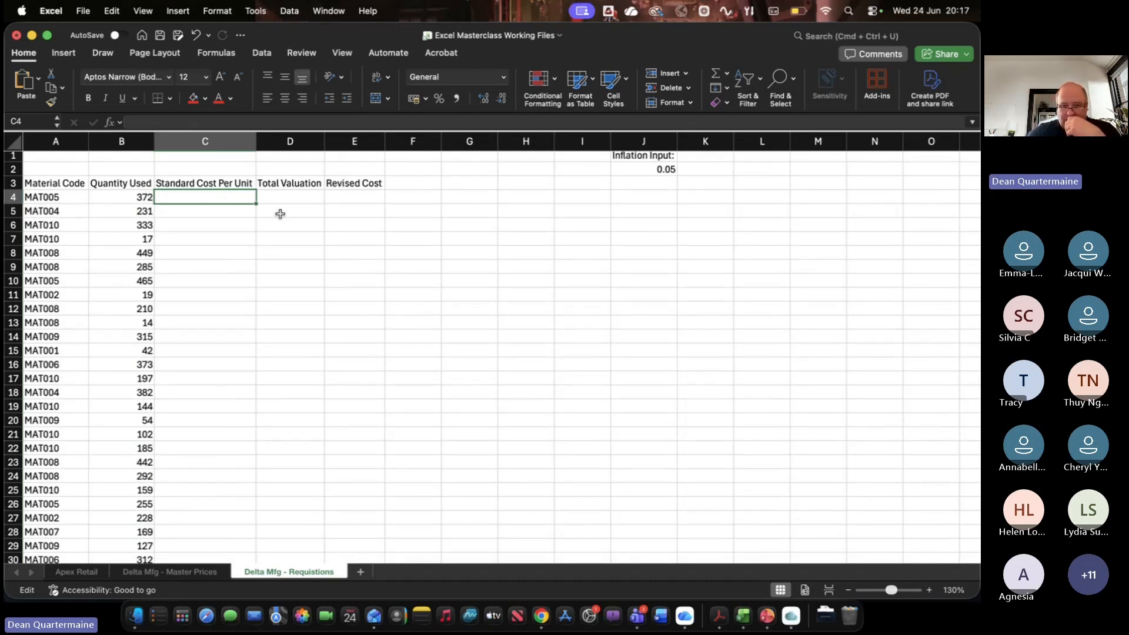
pyautogui.click(351, 196)
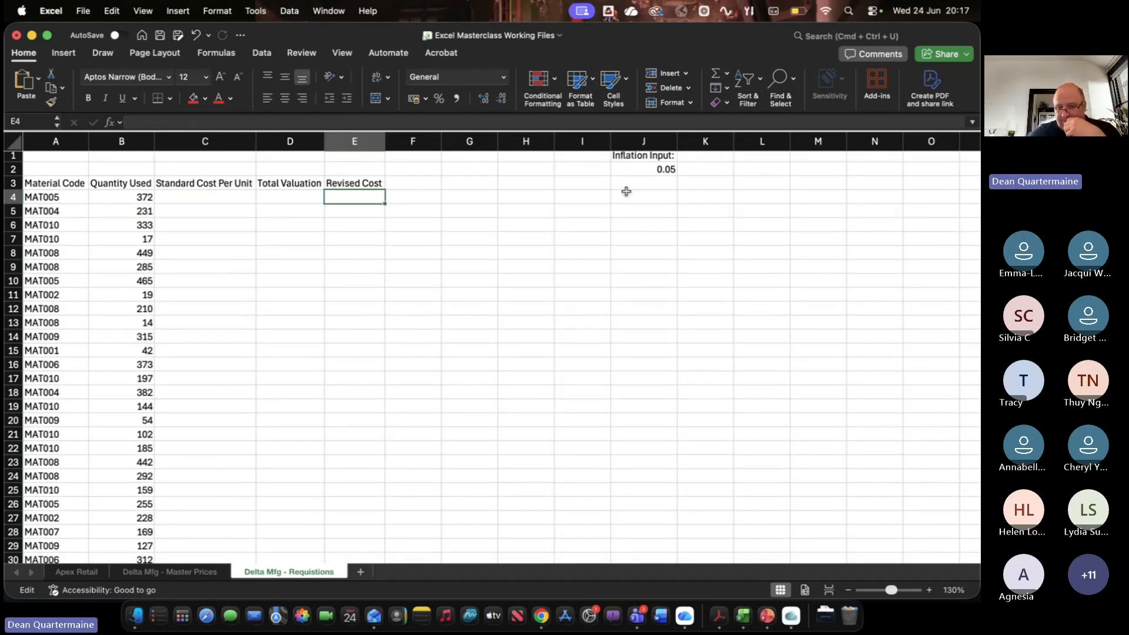
# Format the Inflation Input value in J2 as a percentage
pyautogui.click(644, 157)
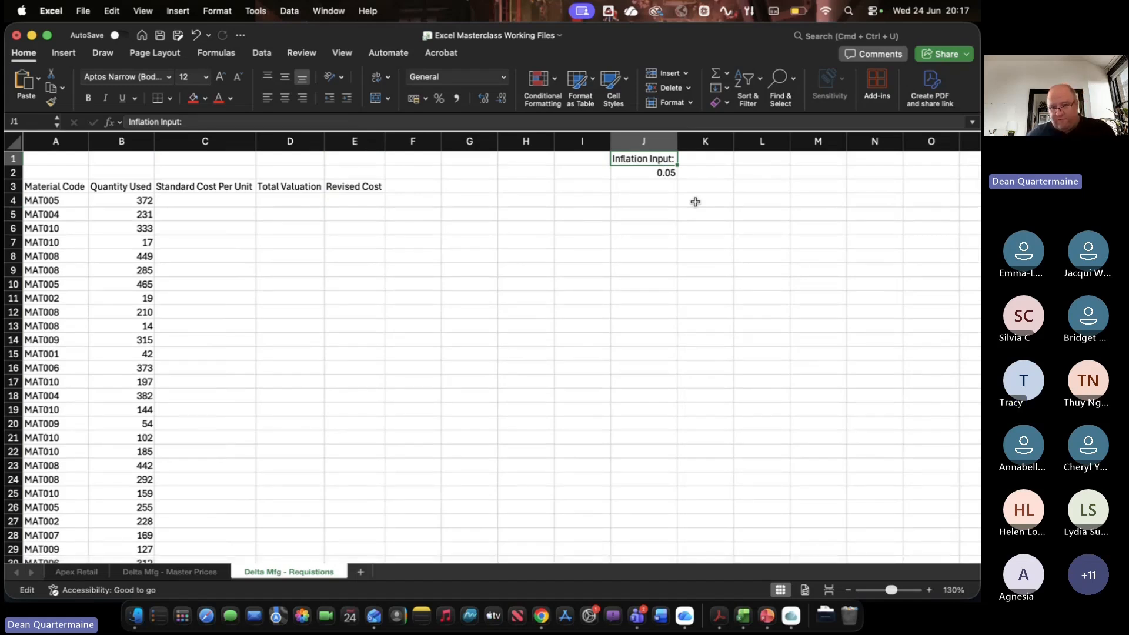
pyautogui.click(656, 174)
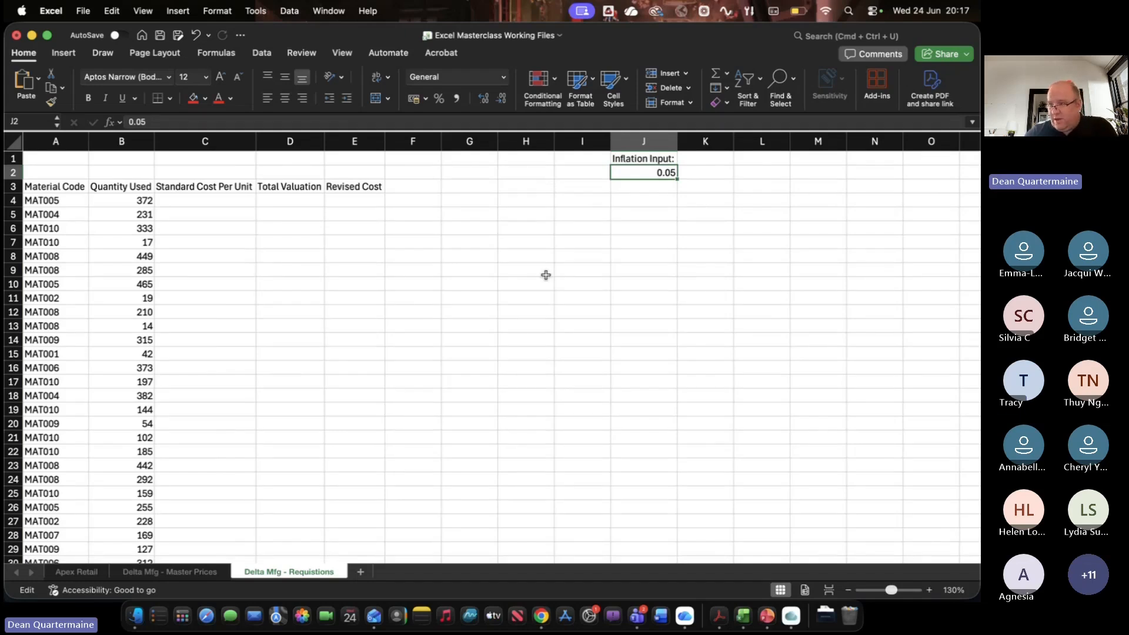
pyautogui.click(439, 100)
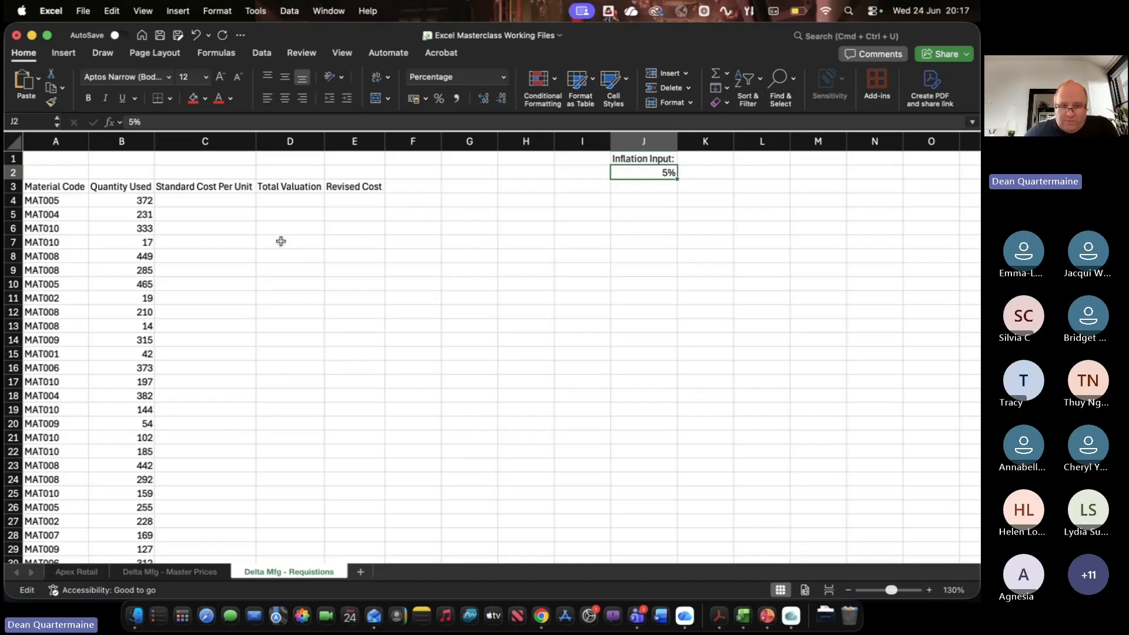
# Insert a VLOOKUP function in C4 under Standard Cost Per Unit, with material code A4 as the lookup value
pyautogui.click(217, 197)
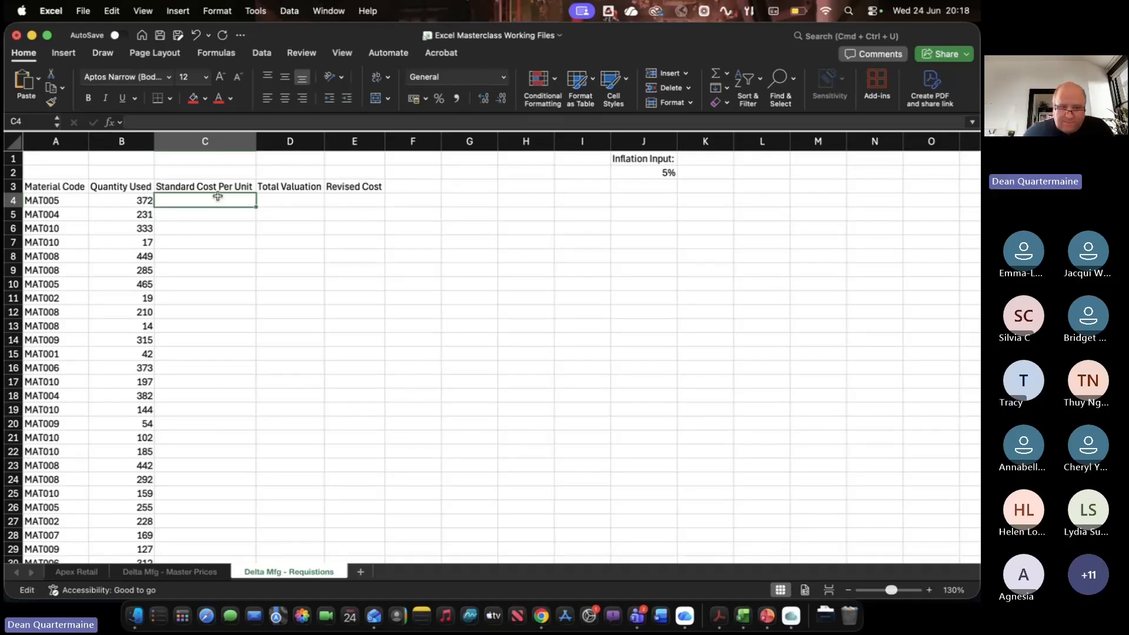
pyautogui.click(110, 123)
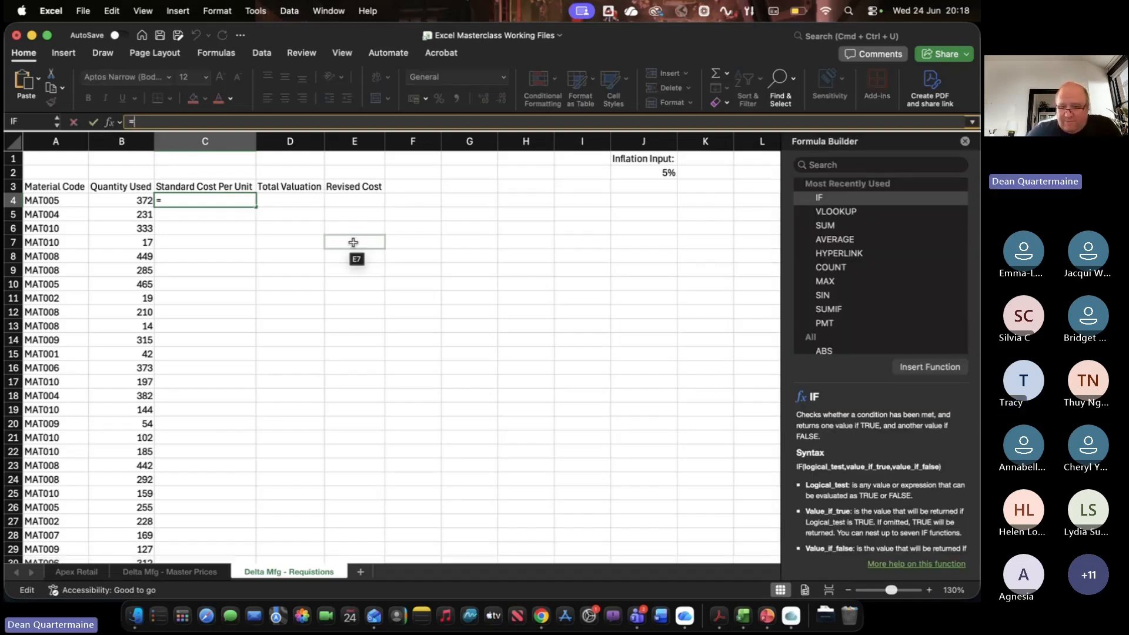
pyautogui.click(837, 212)
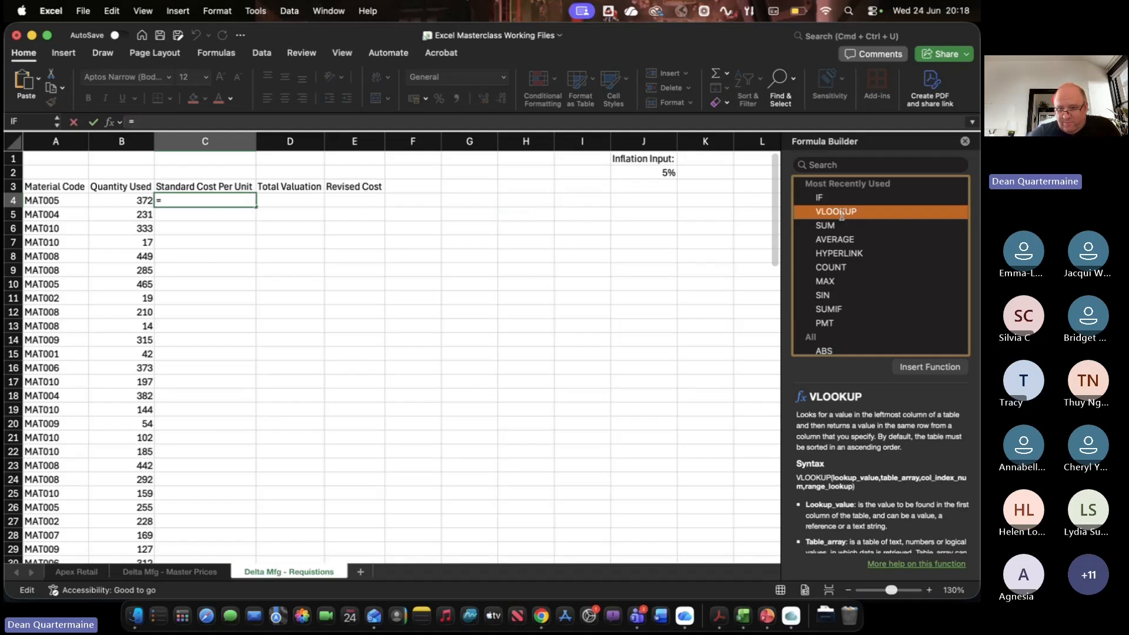
pyautogui.doubleClick(842, 215)
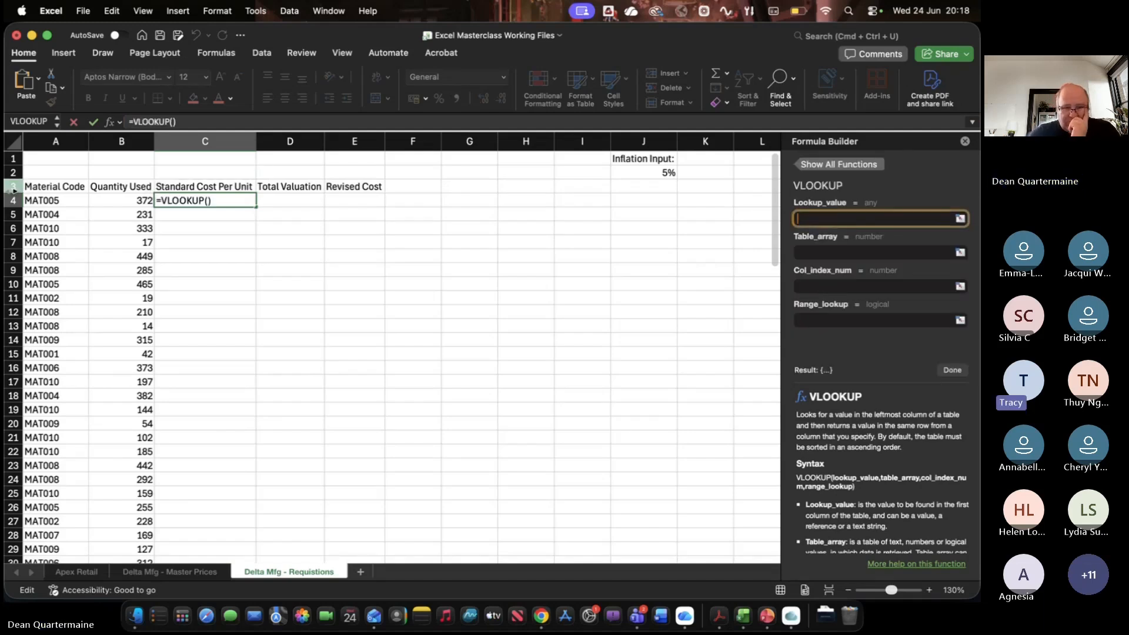
pyautogui.click(42, 201)
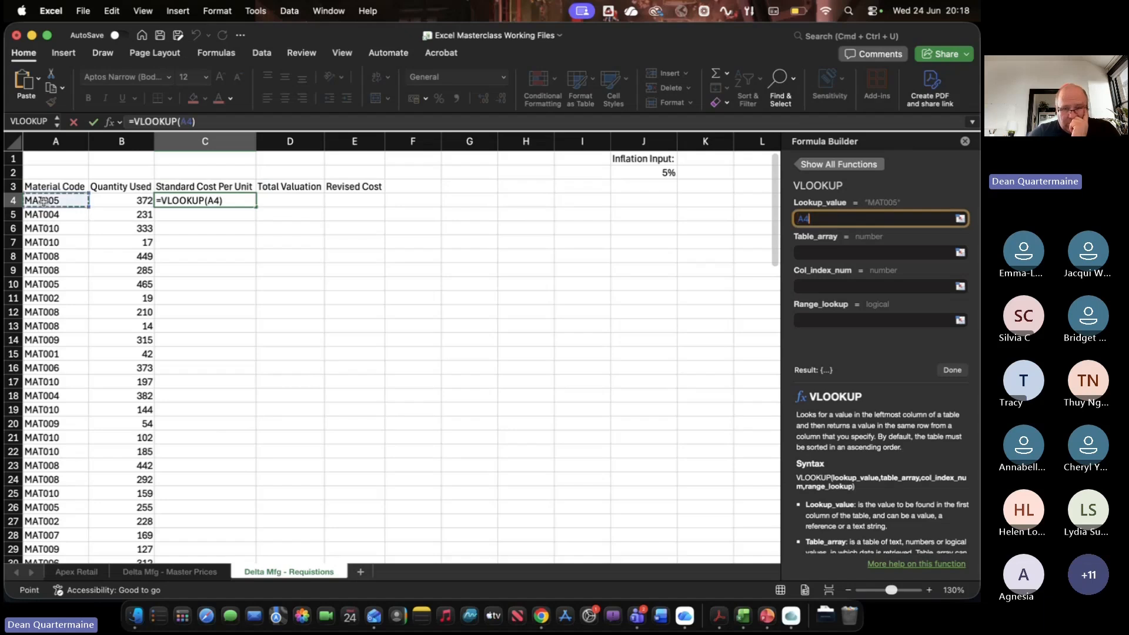
# Set the VLOOKUP table array to A1:C11 on the Delta Mfg - Master Prices sheet and go on to the column index argument
pyautogui.click(842, 252)
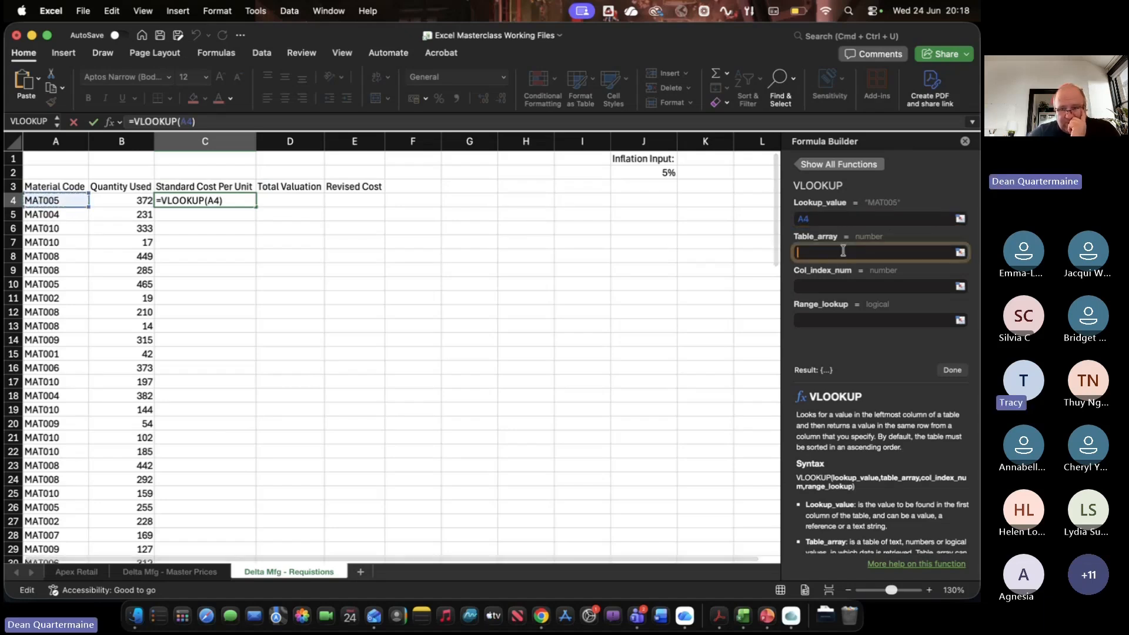
pyautogui.click(159, 577)
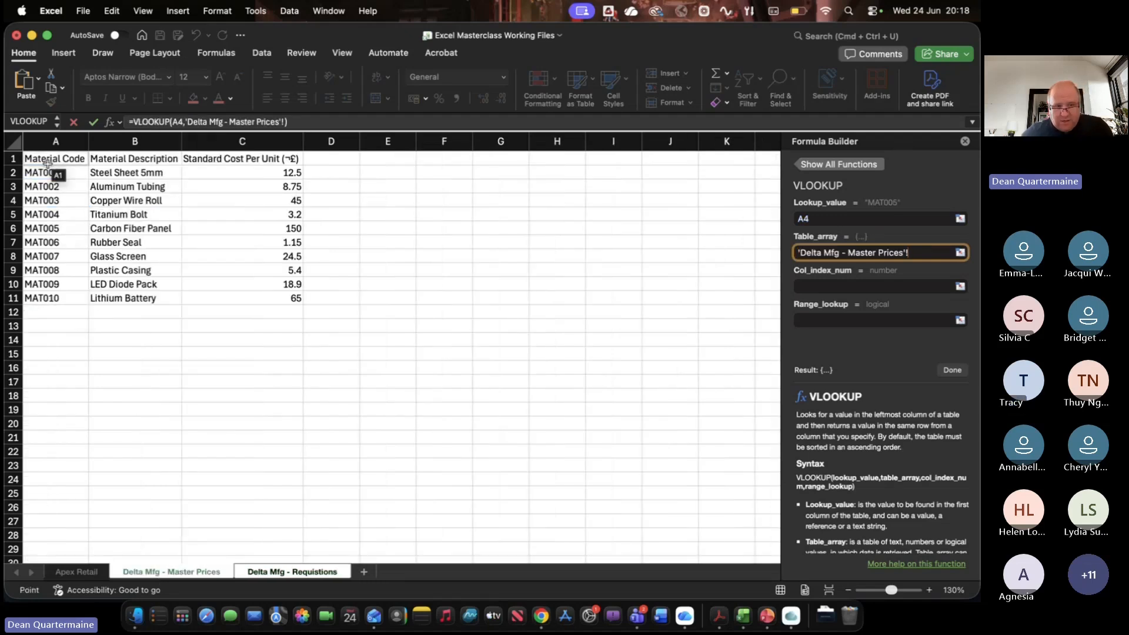
pyautogui.moveTo(47, 164); pyautogui.dragTo(272, 300)
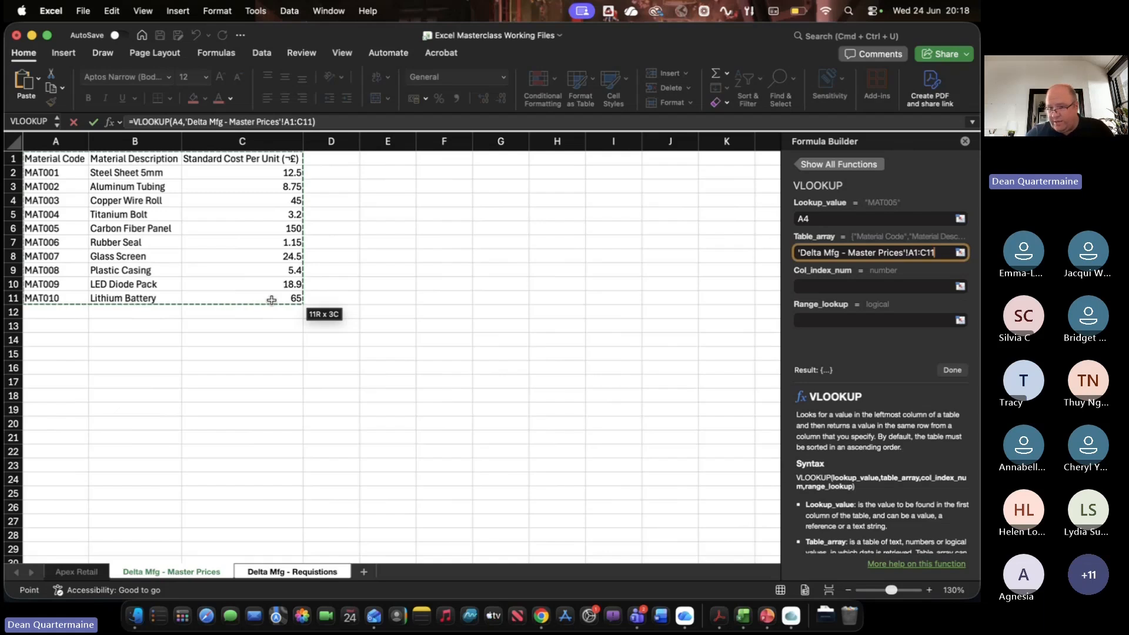
pyautogui.click(823, 288)
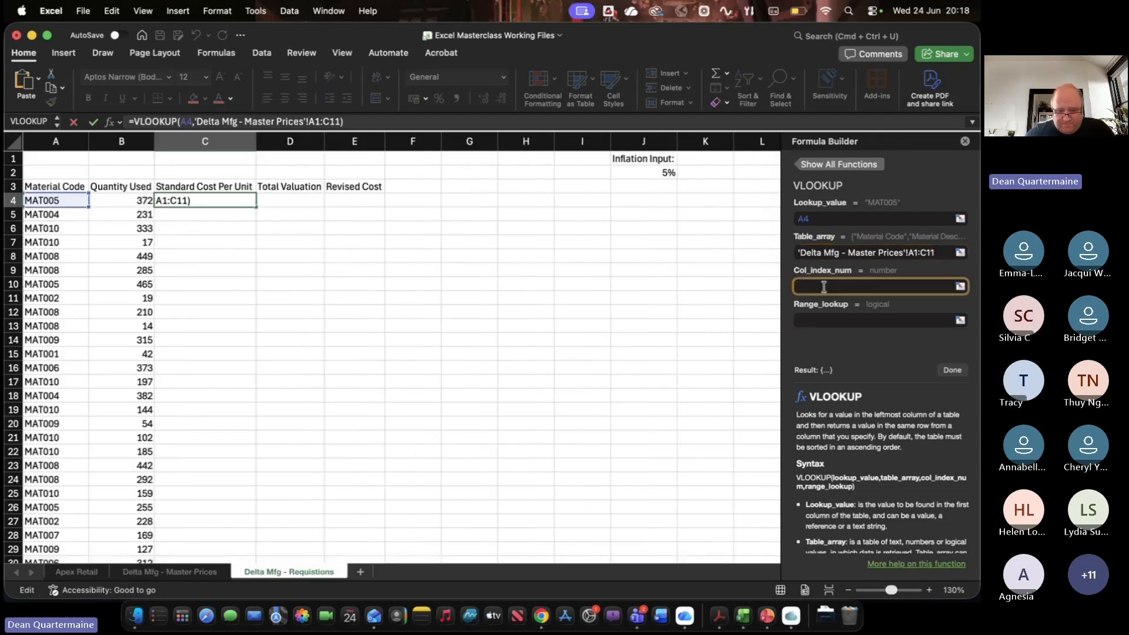
pyautogui.click(179, 573)
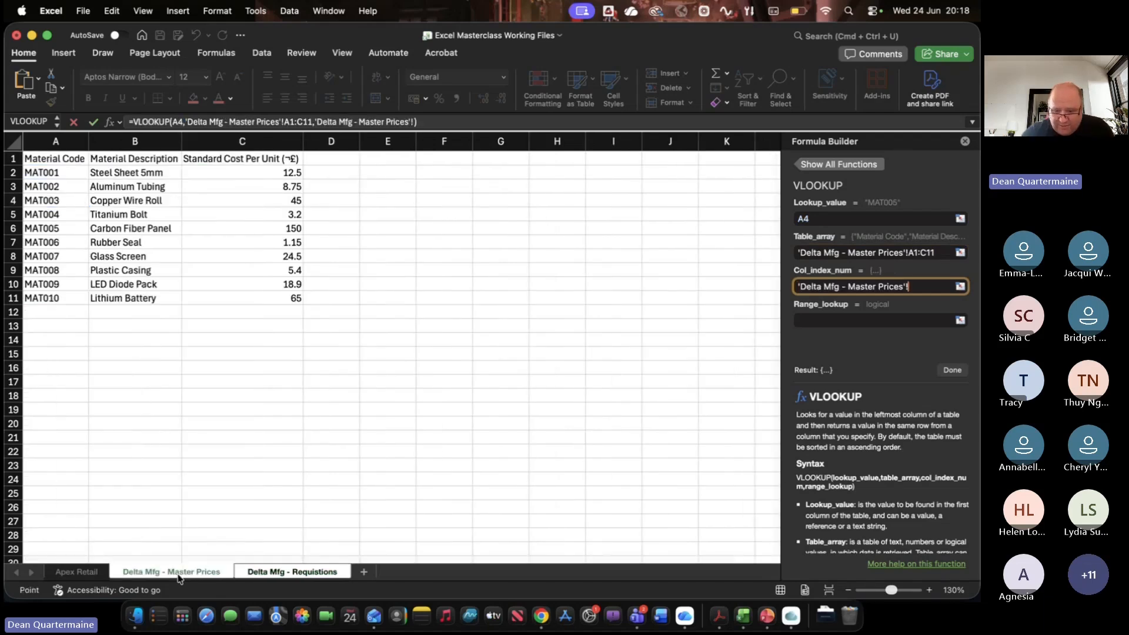
pyautogui.moveTo(247, 187); pyautogui.dragTo(247, 201)
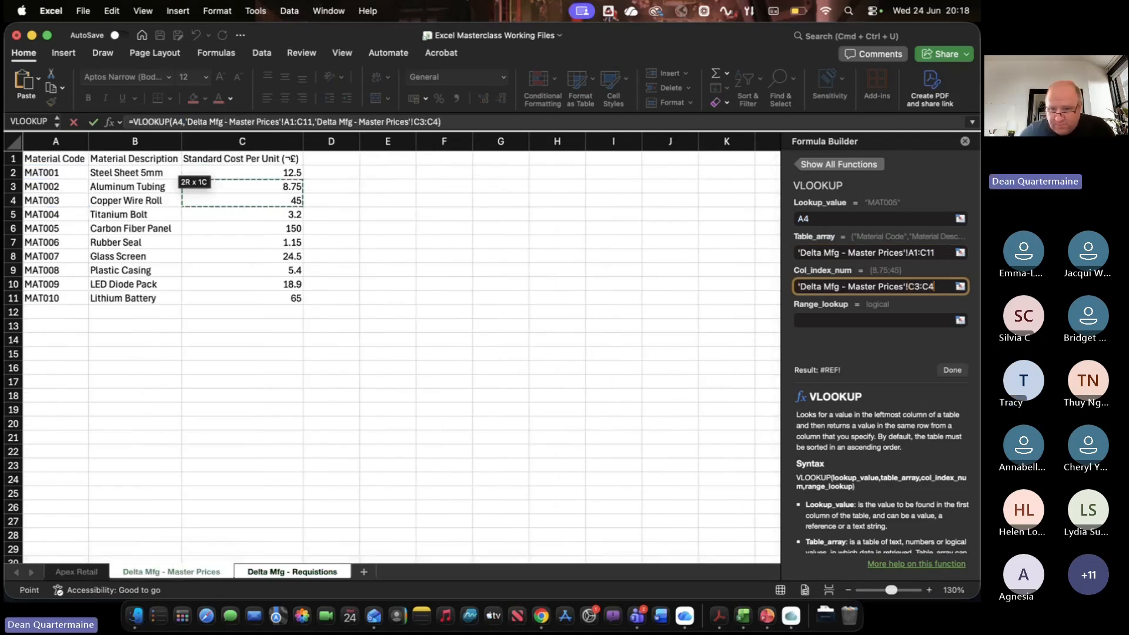
pyautogui.moveTo(938, 286); pyautogui.dragTo(728, 279)
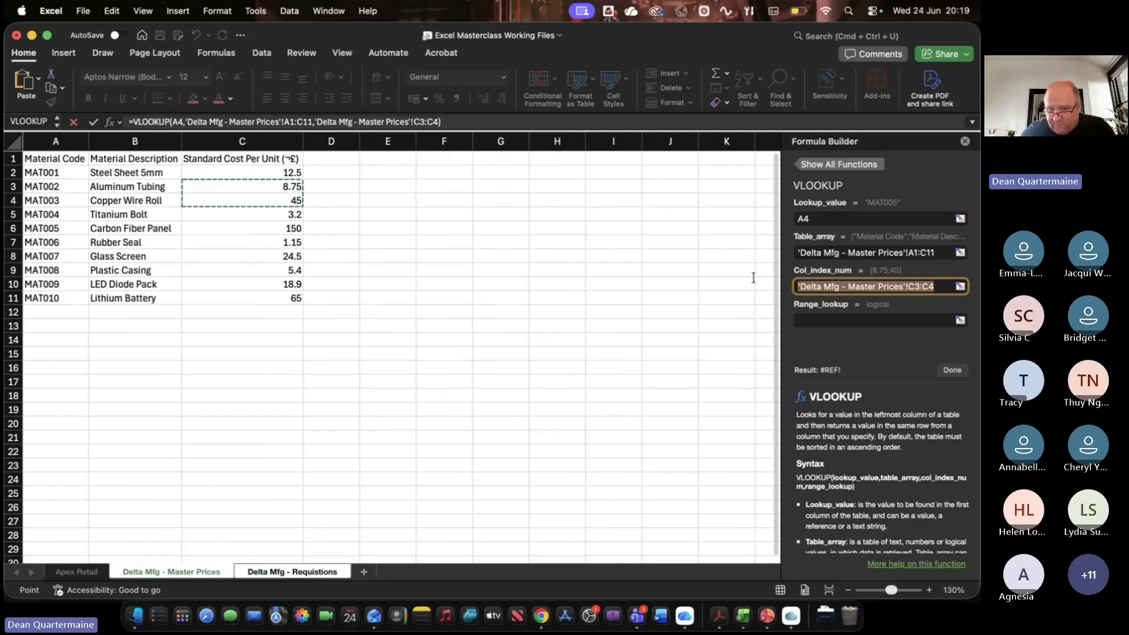
pyautogui.press('BackSpace')
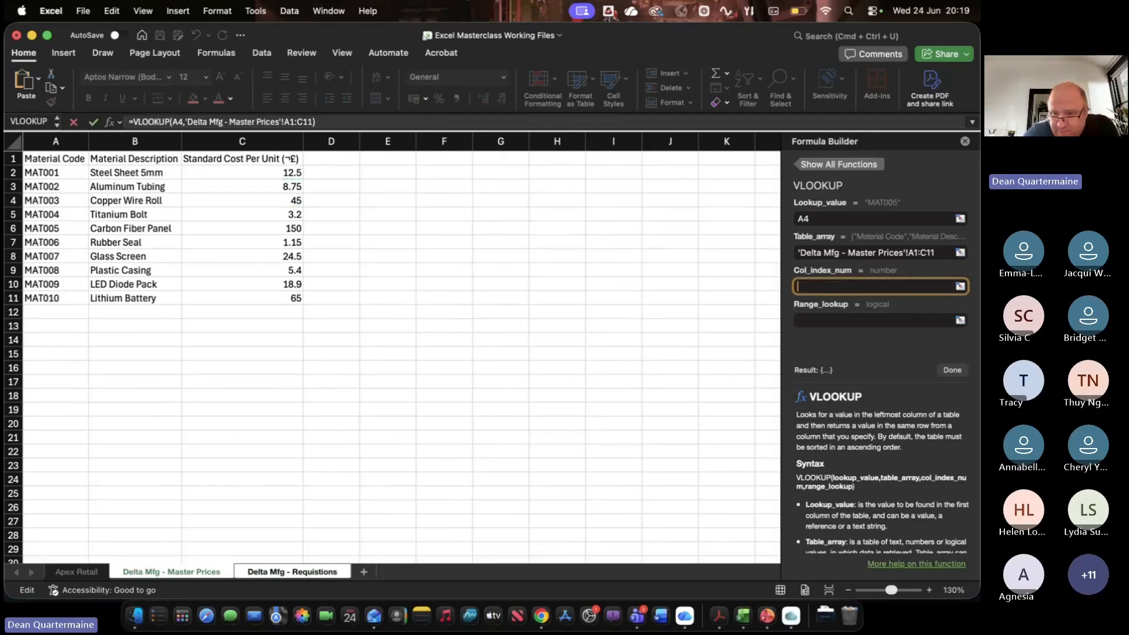
# Finish the VLOOKUP in C4 with column index number 3 and range lookup FALSE
pyautogui.write('3')
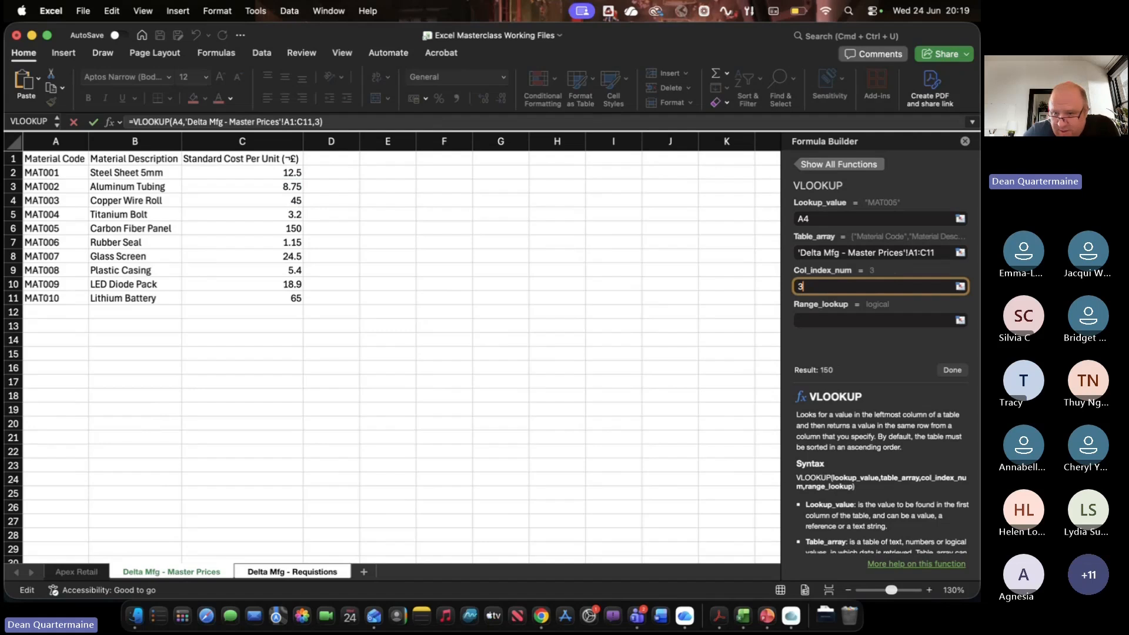
pyautogui.click(865, 321)
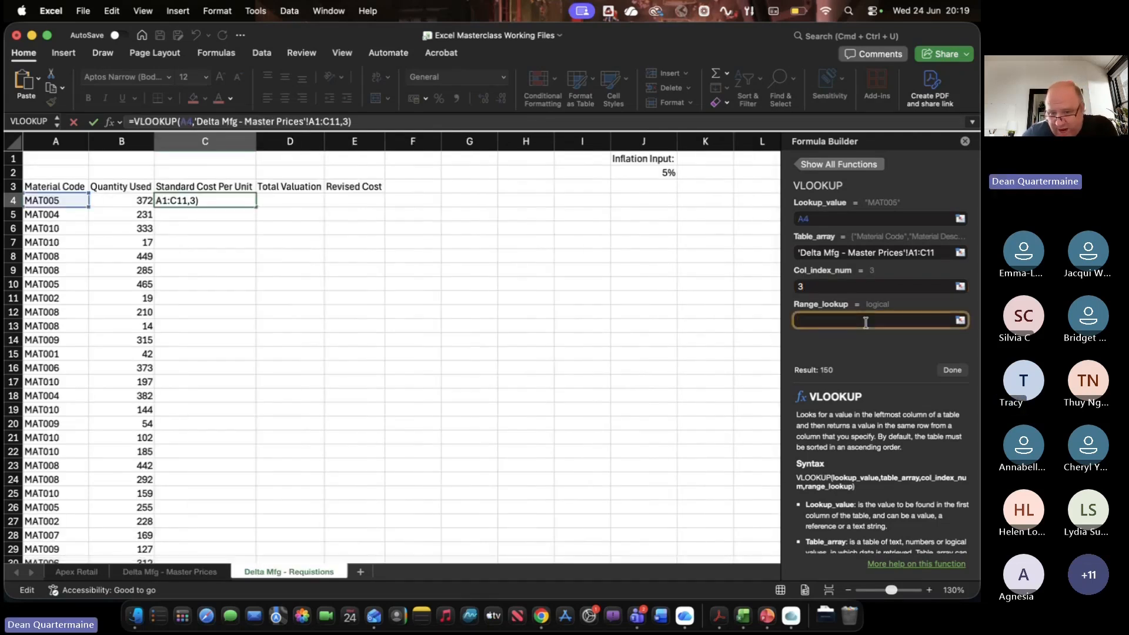
pyautogui.write('fa')
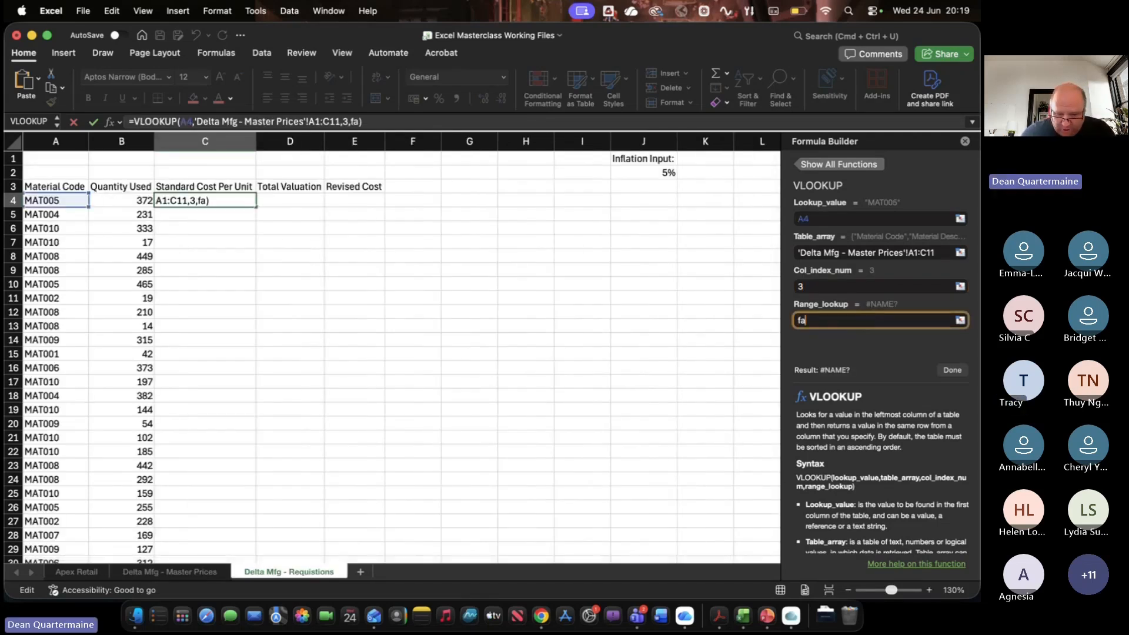
pyautogui.write('lse')
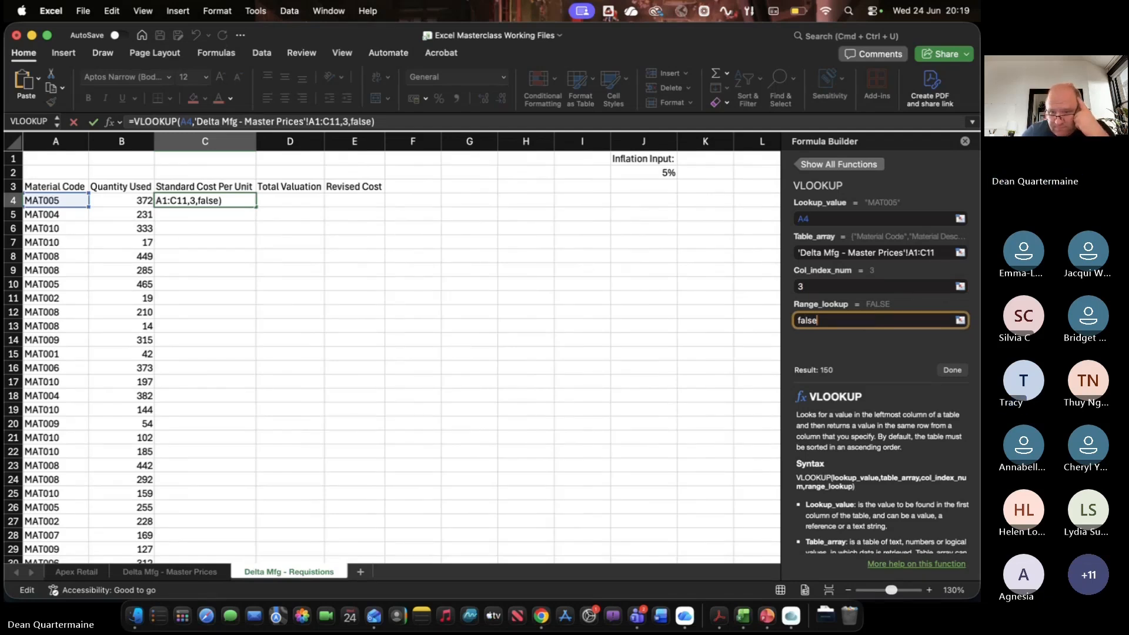
pyautogui.click(955, 373)
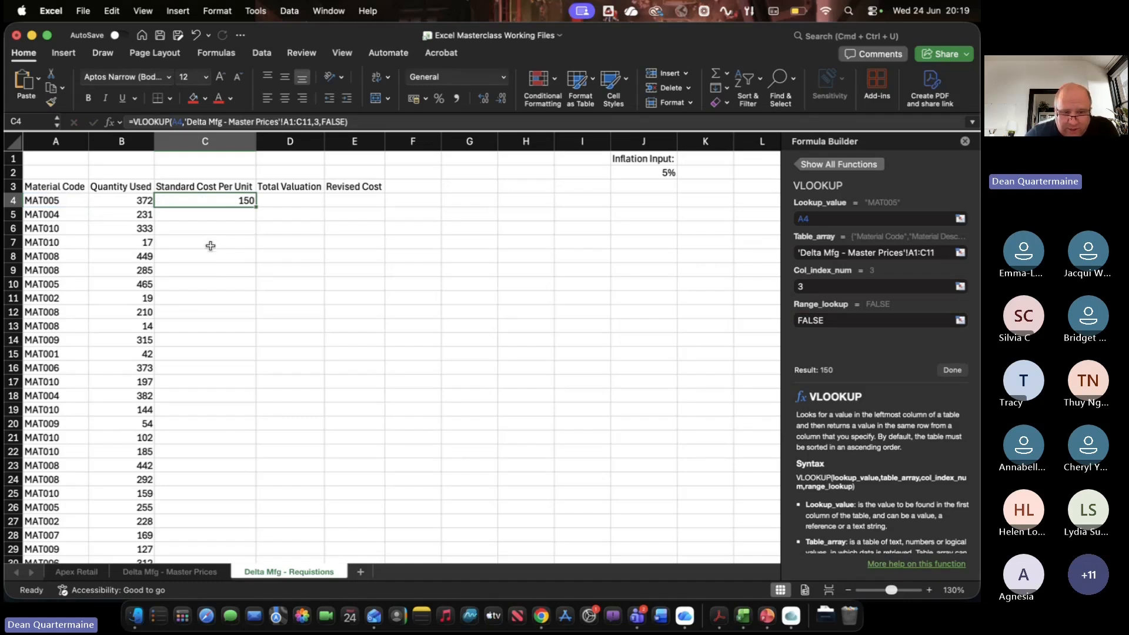
# Check the MAT005 Carbon Fiber Panel price on the Delta Mfg - Master Prices sheet and return to the Requistions sheet
pyautogui.click(191, 574)
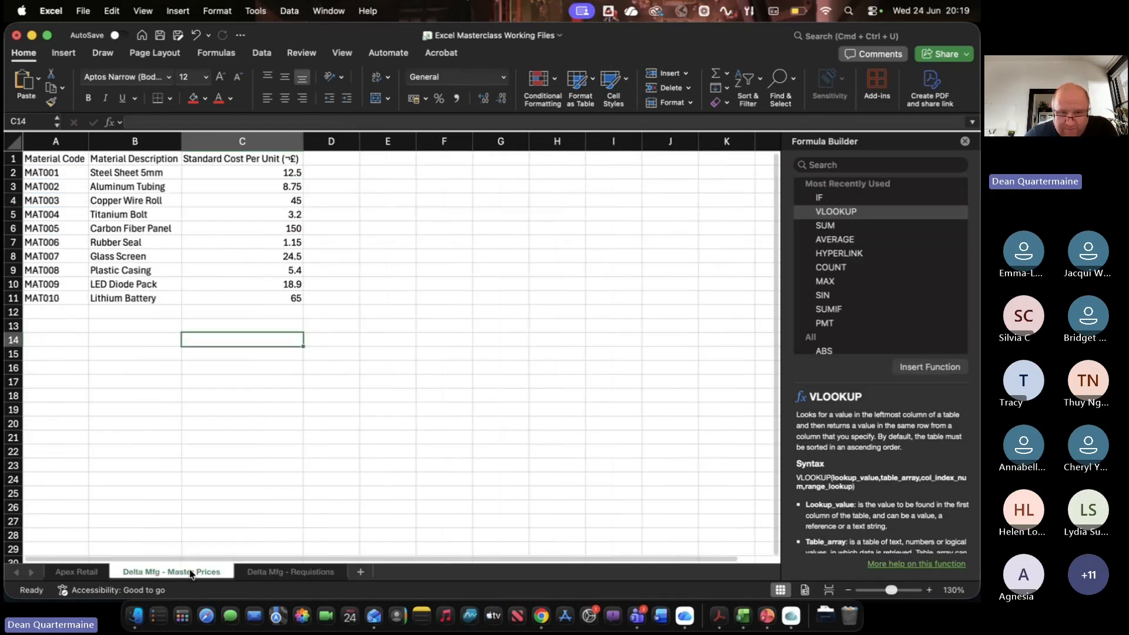
pyautogui.click(128, 227)
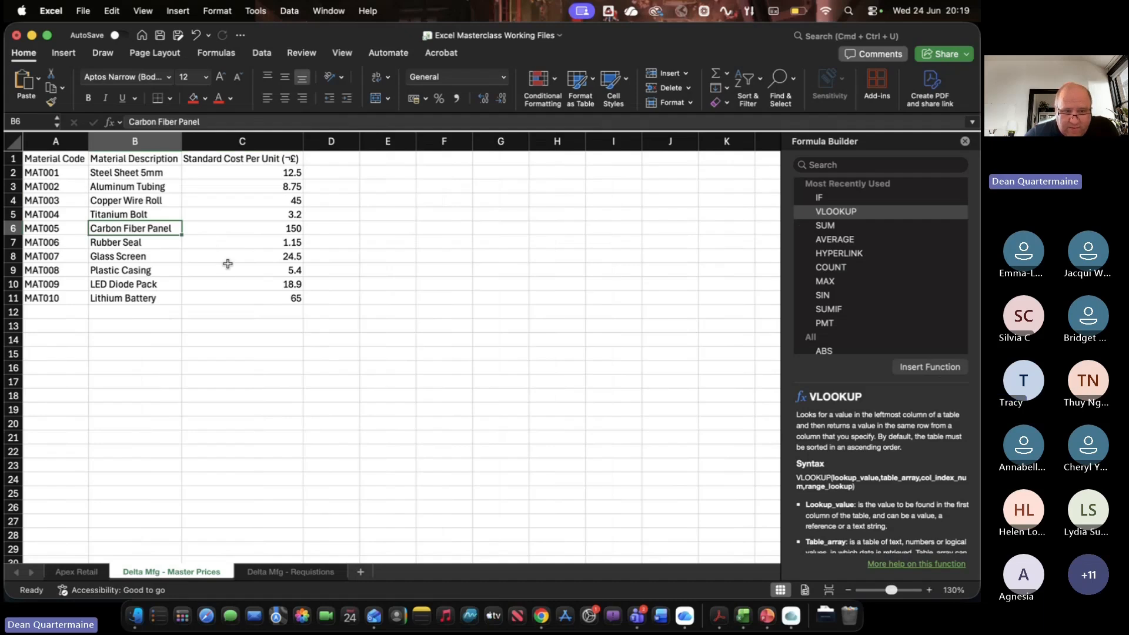
pyautogui.press('Right')
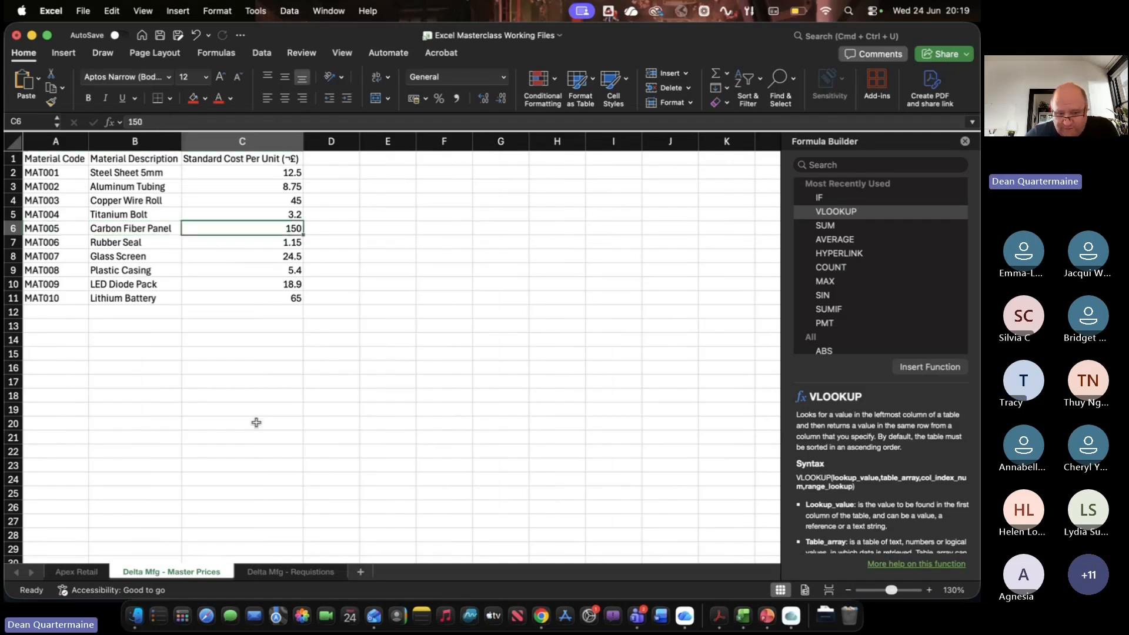
pyautogui.click(277, 571)
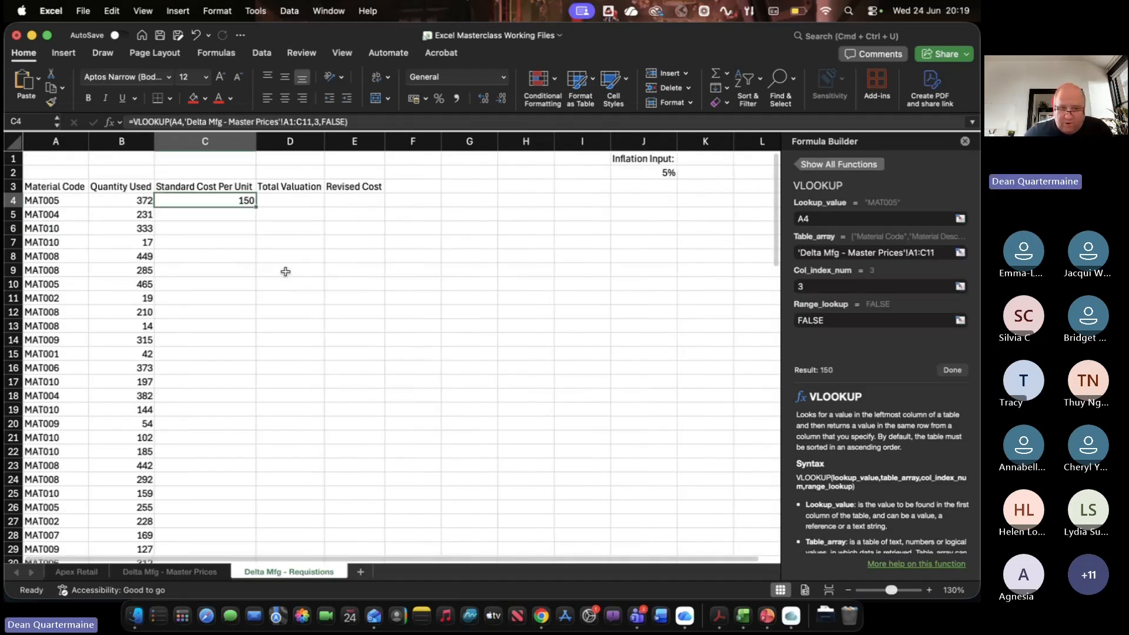
# Fill the VLOOKUP formula from C4 down to C27 in the Standard Cost Per Unit column
pyautogui.keyDown('shift'); pyautogui.click(218, 520); pyautogui.keyUp('shift')
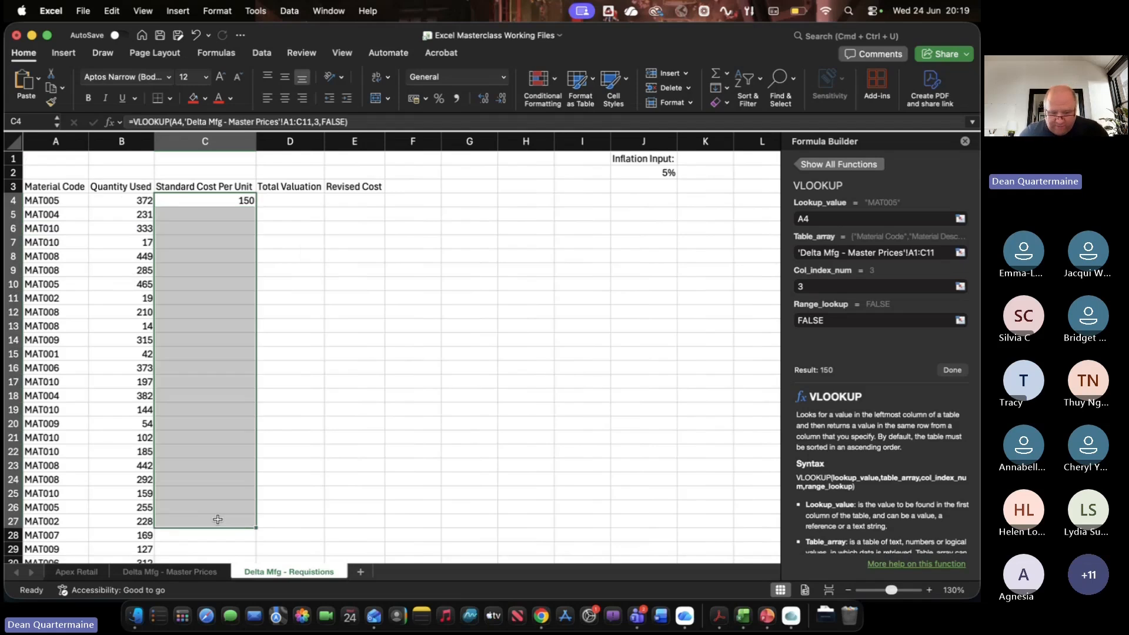
pyautogui.press('super+d')
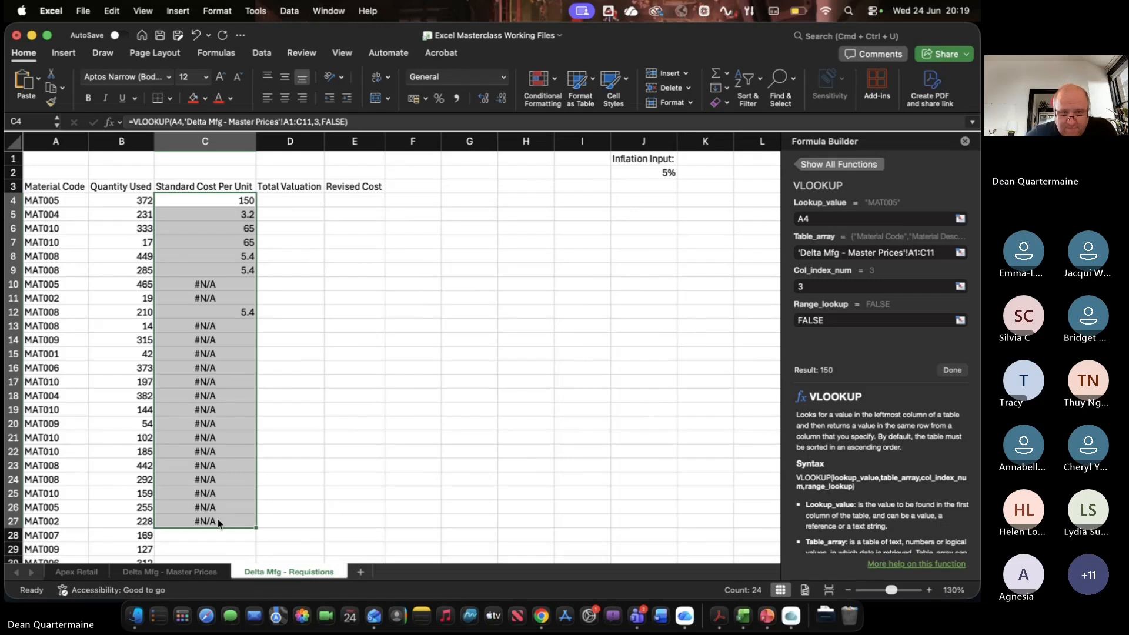
# Compare the VLOOKUP table array references in C10 and C4
pyautogui.click(205, 286)
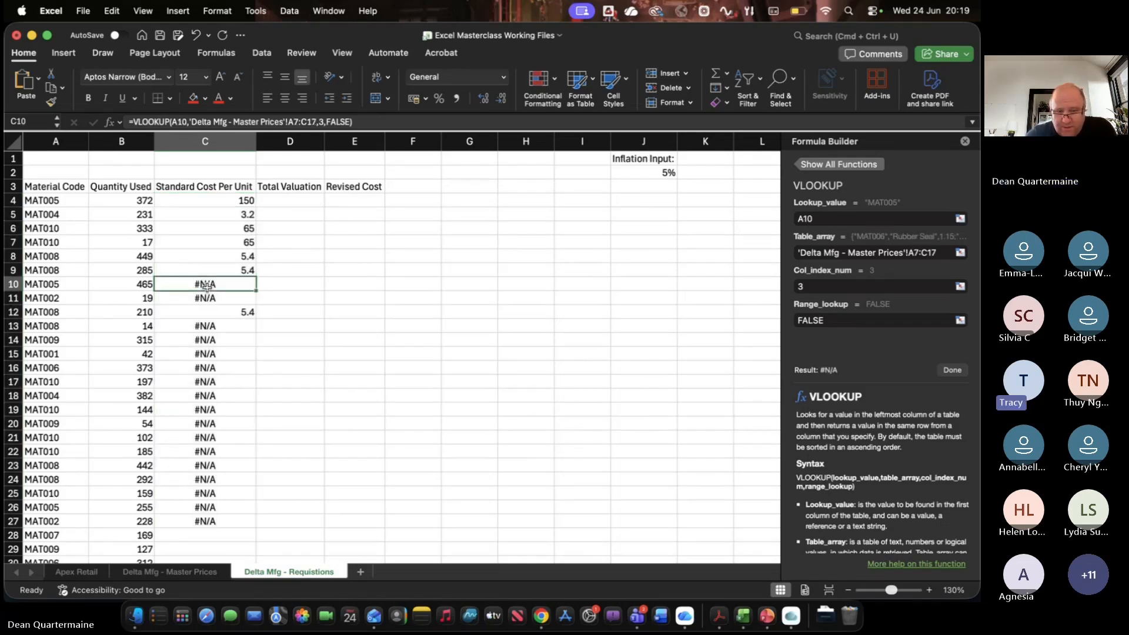
pyautogui.click(229, 201)
pyautogui.click(277, 123)
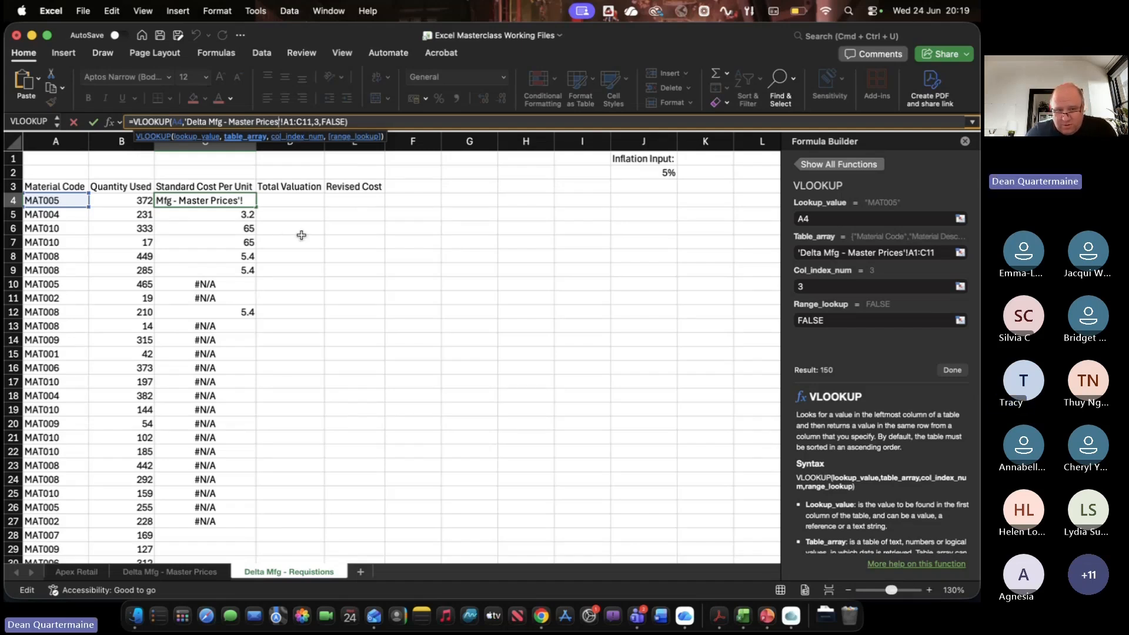
pyautogui.click(219, 287)
pyautogui.press('Escape')
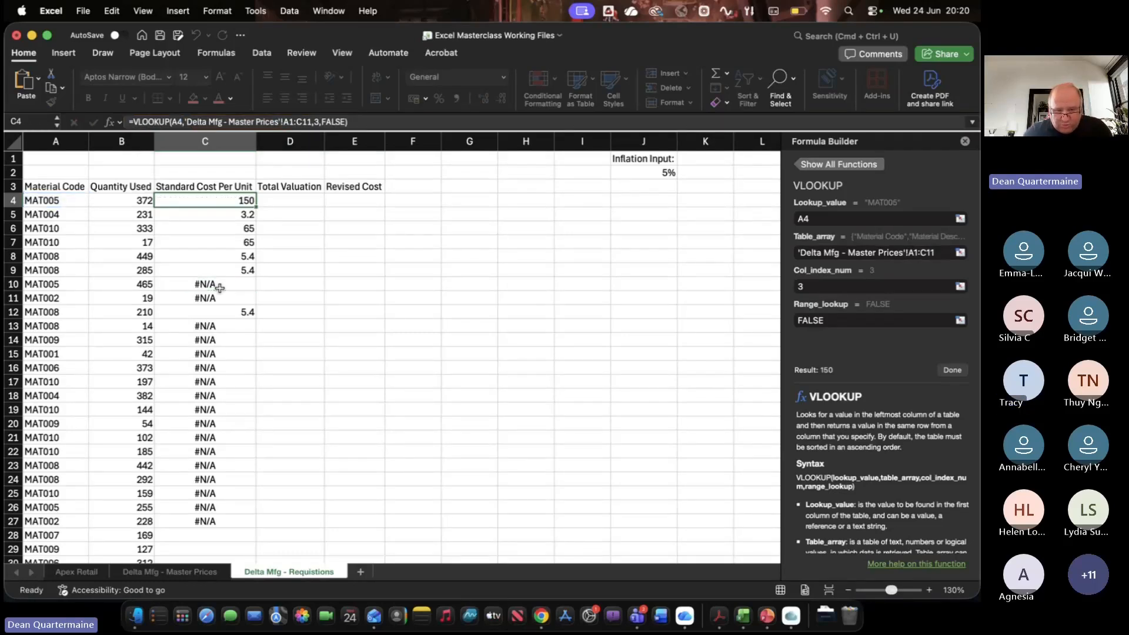
pyautogui.click(220, 287)
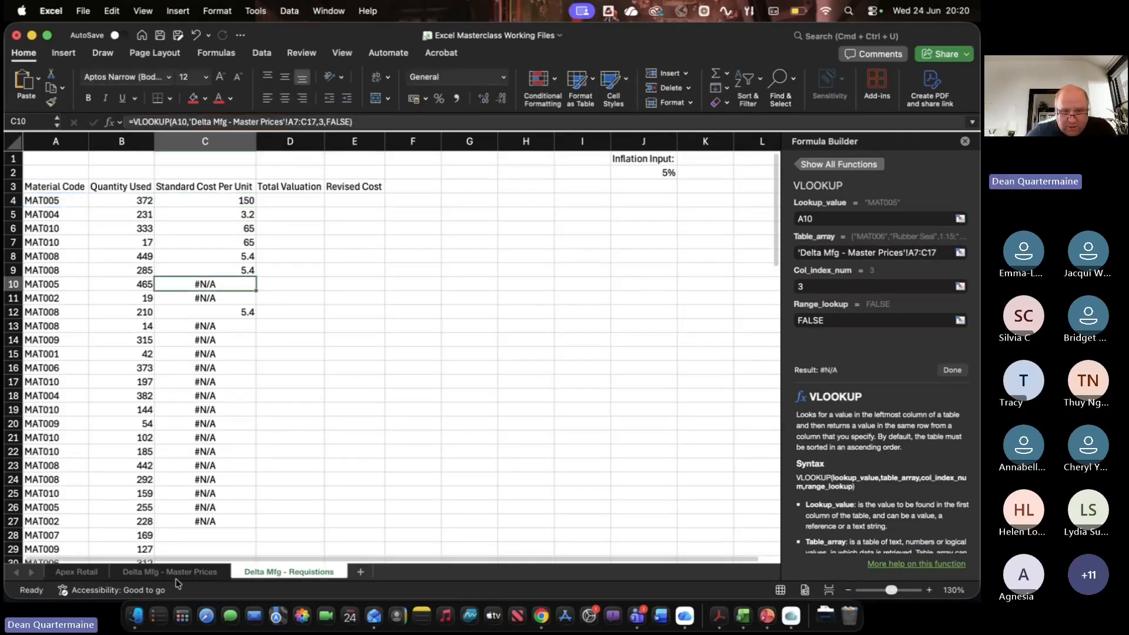
pyautogui.click(293, 122)
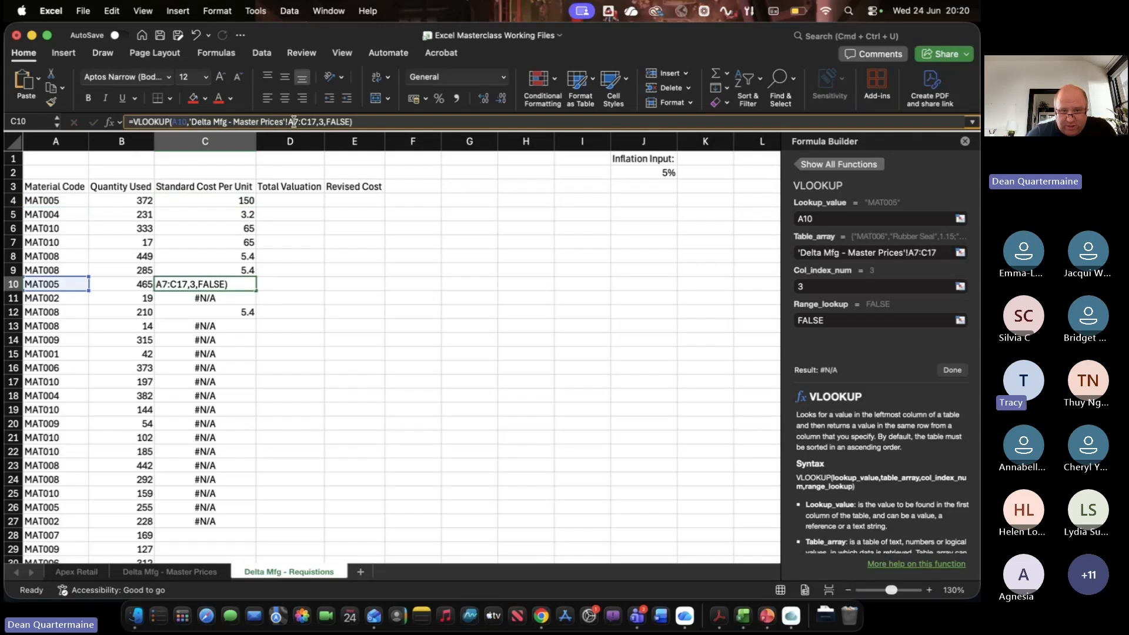
pyautogui.write('+')
pyautogui.click(179, 571)
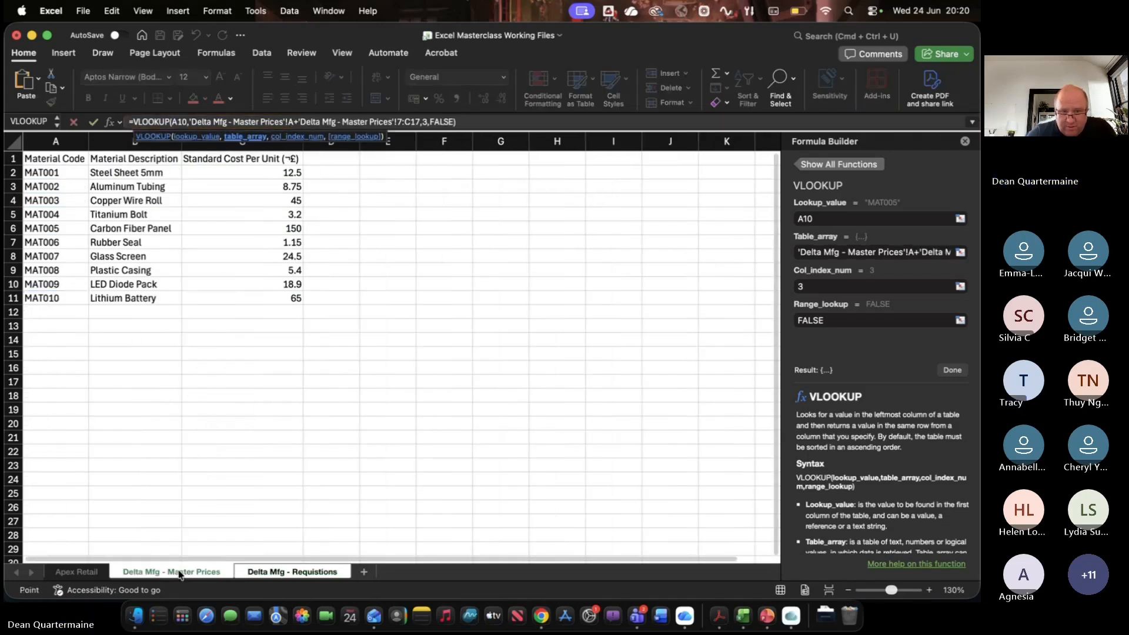
pyautogui.press('Escape')
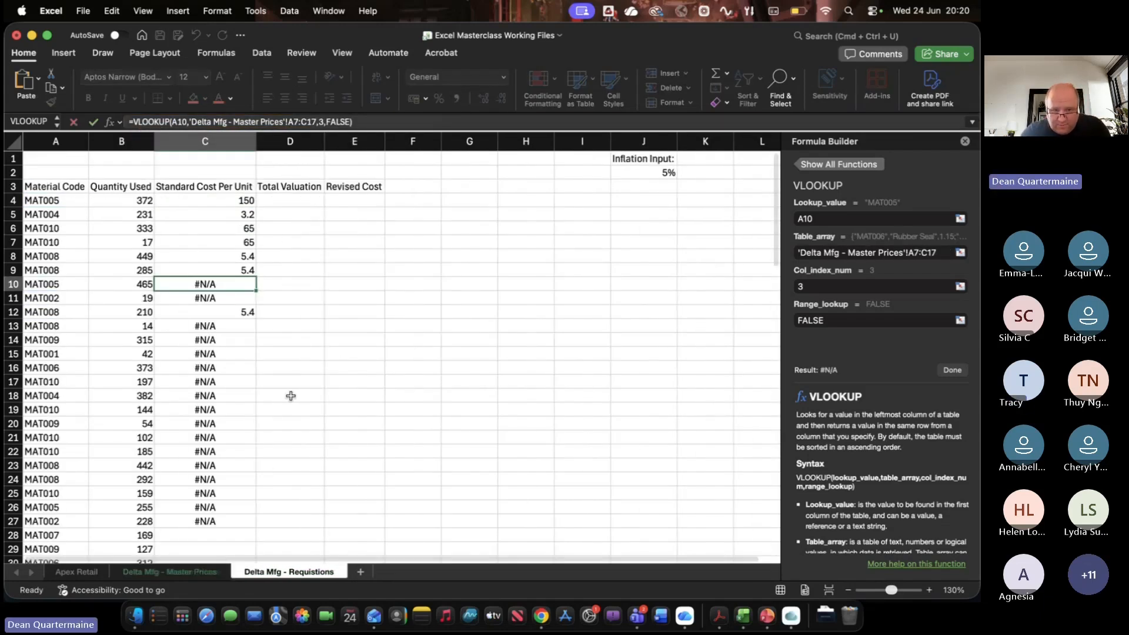
pyautogui.click(299, 121)
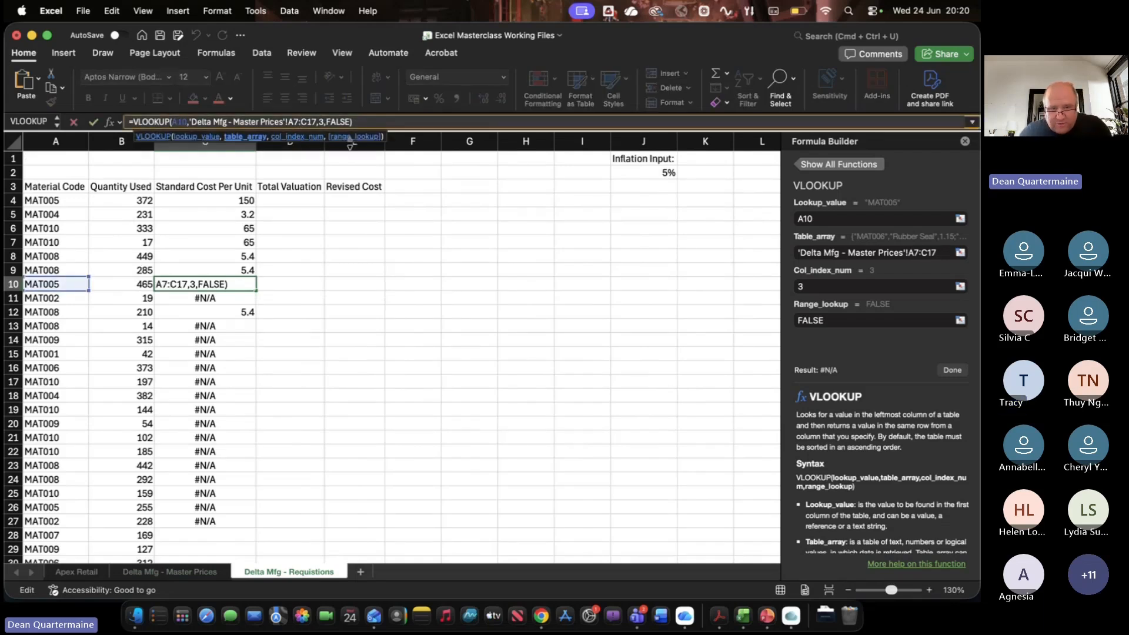
pyautogui.press('Escape')
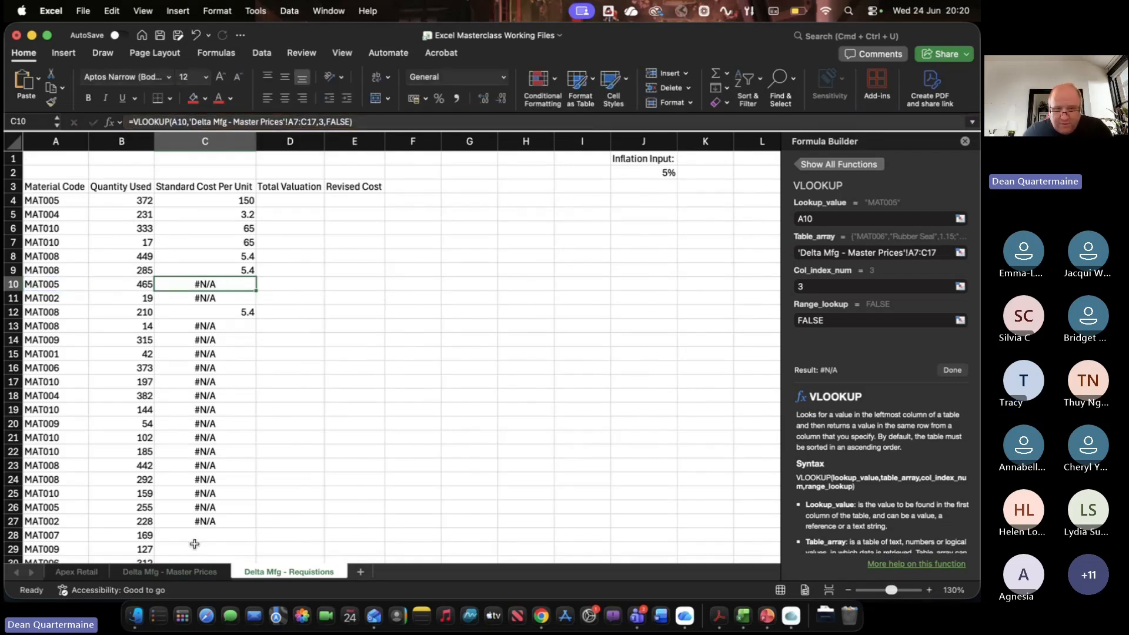
# Highlight A7:C17 on the Delta Mfg - Master Prices sheet to examine the range C10's lookup covers, and return to the Requistions sheet
pyautogui.click(189, 572)
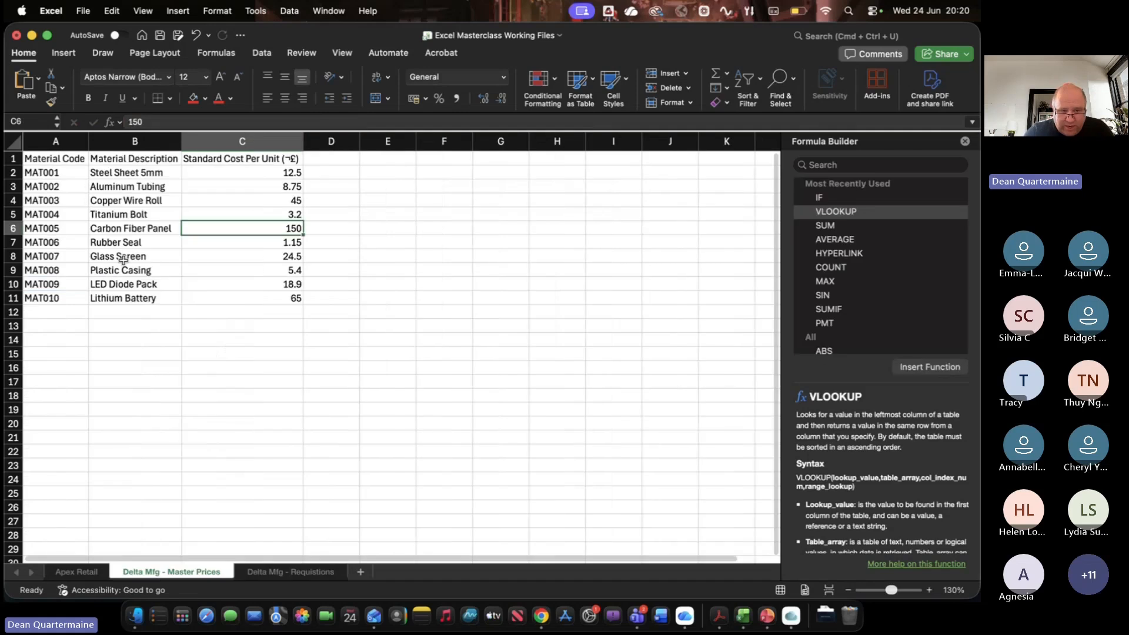
pyautogui.moveTo(50, 243); pyautogui.dragTo(258, 382)
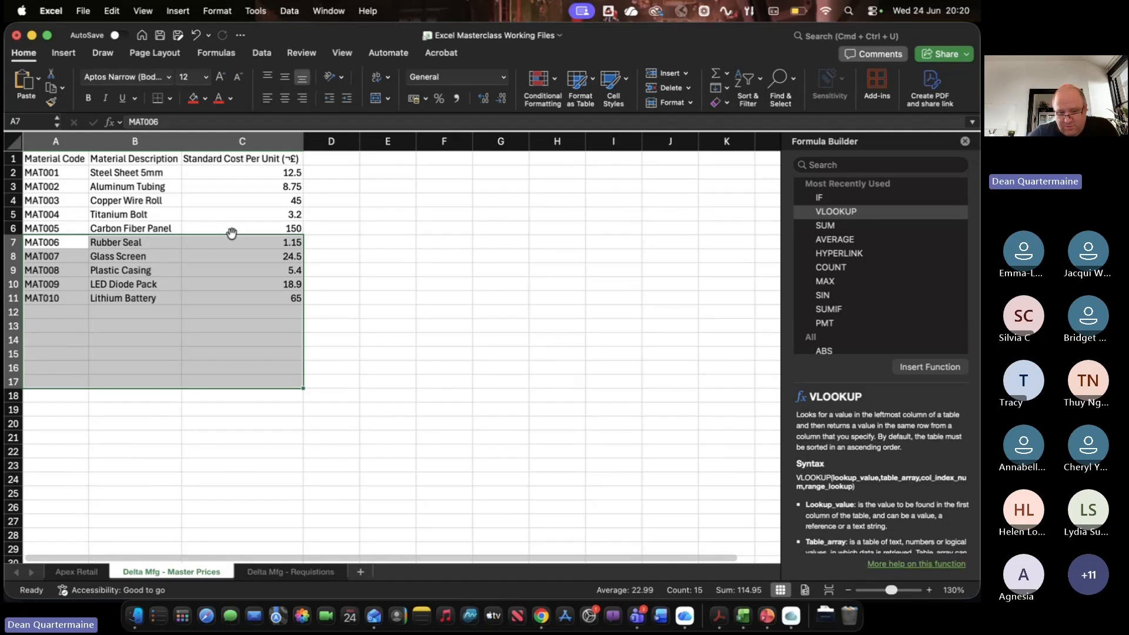
pyautogui.click(266, 573)
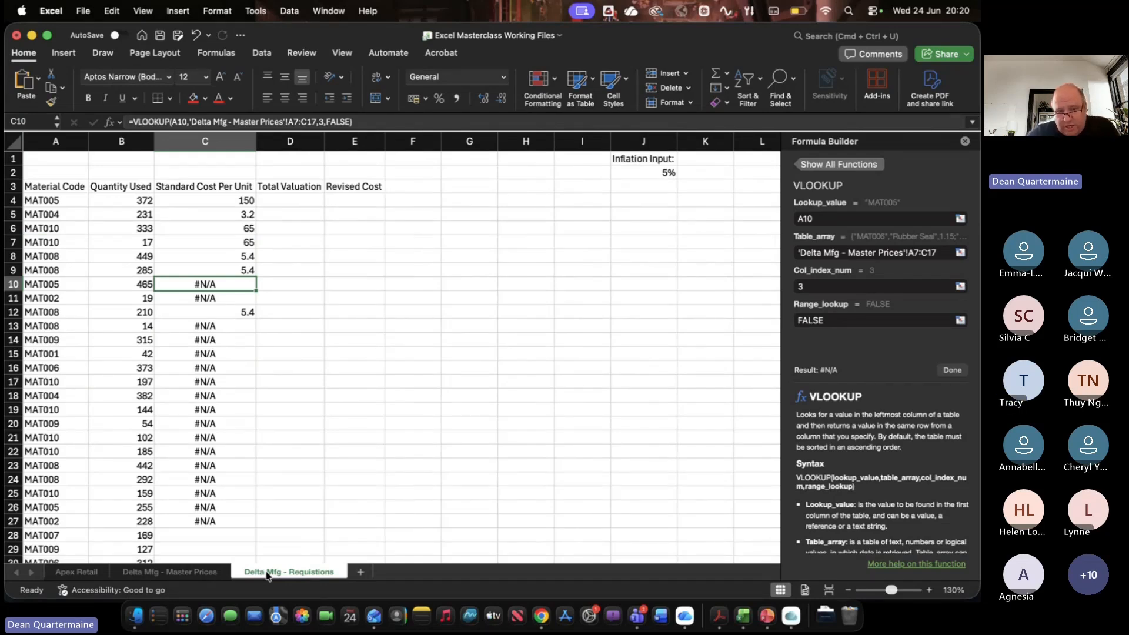
# Make the Master Prices table array in C4's VLOOKUP formula absolute as $A$1:$C$11
pyautogui.doubleClick(219, 198)
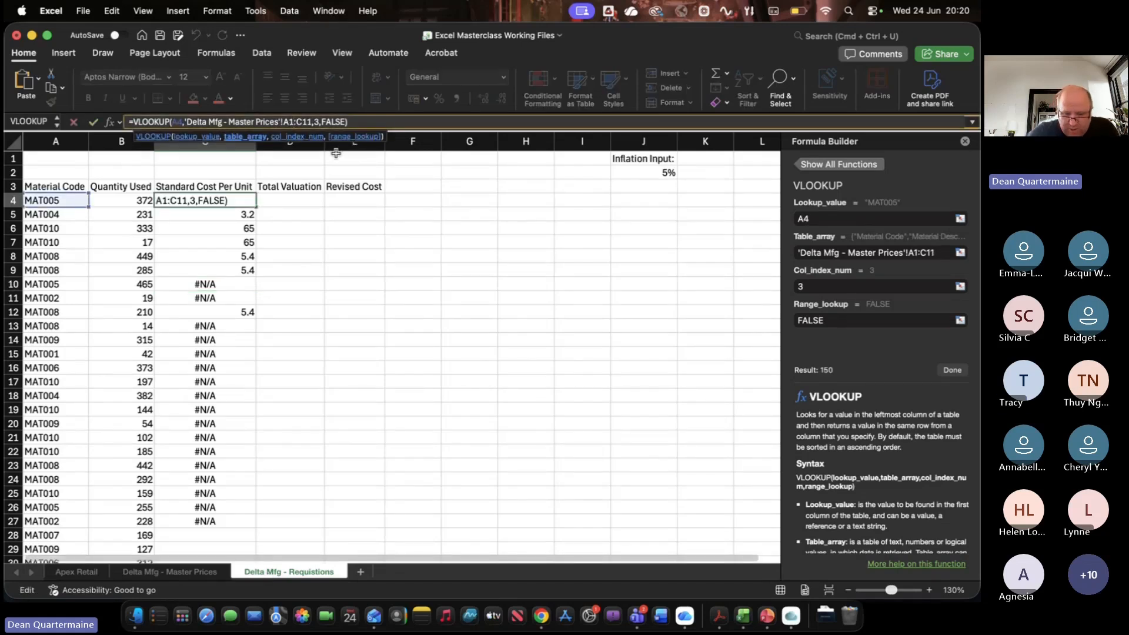
pyautogui.press('F4')
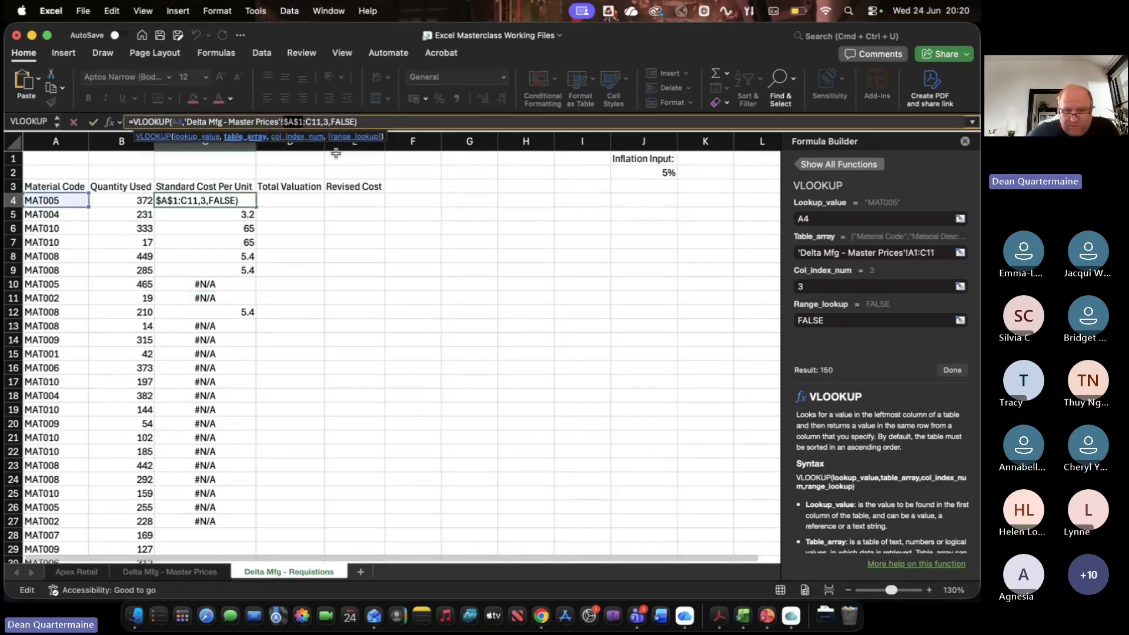
pyautogui.click(312, 121)
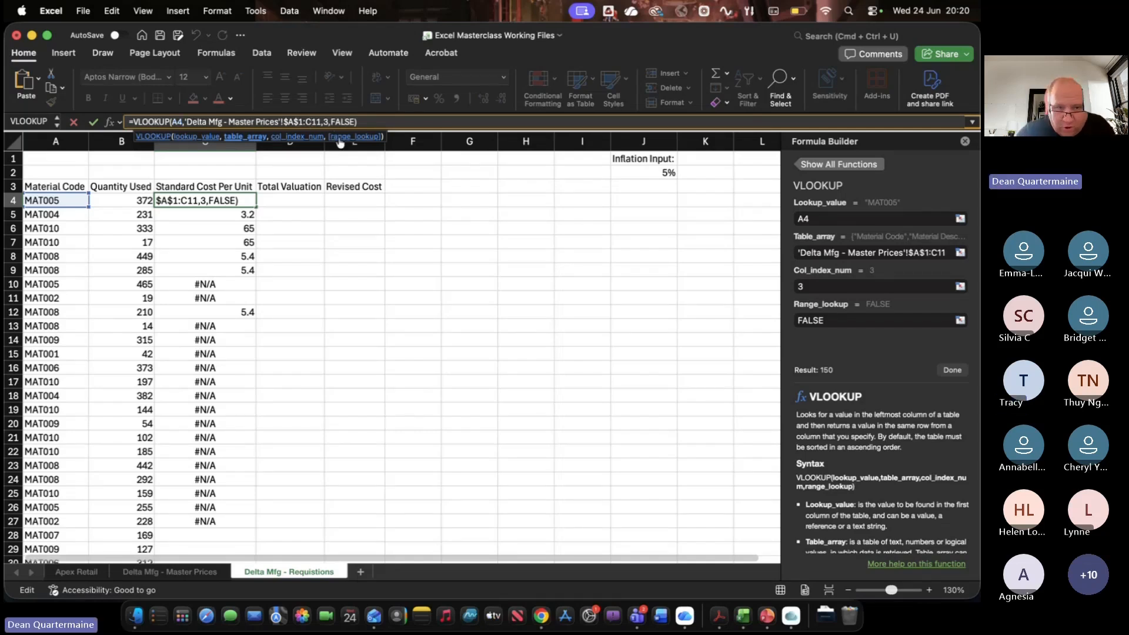
pyautogui.press('BackSpace')
pyautogui.press('BackSpace')
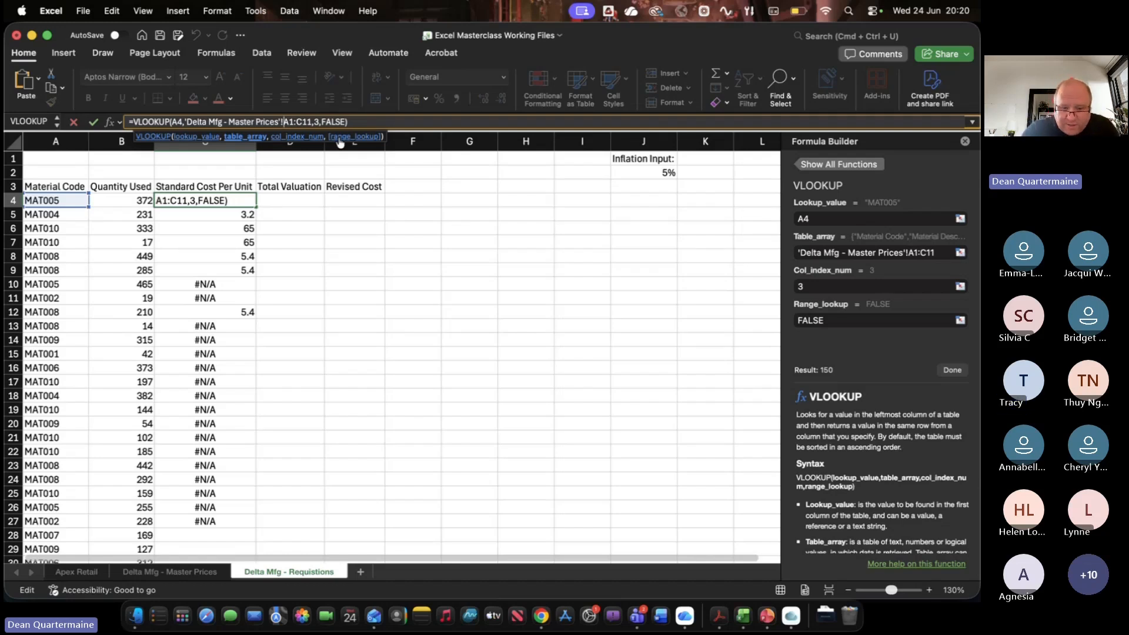
pyautogui.write('$')
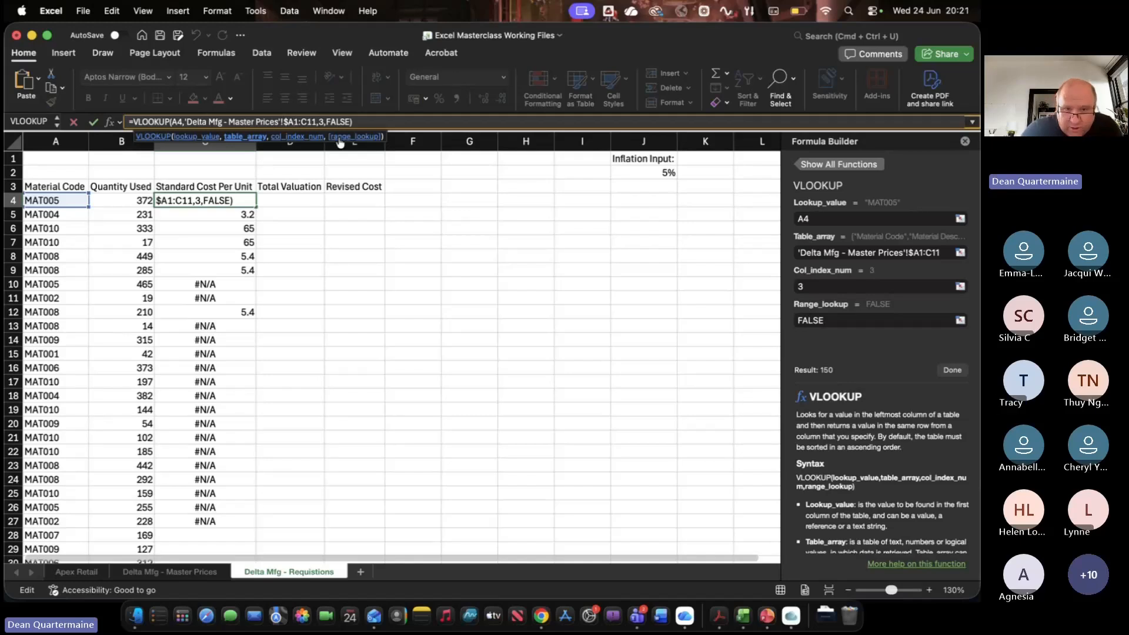
pyautogui.press('Right')
pyautogui.write('$')
pyautogui.press('Right')
pyautogui.press('Right')
pyautogui.write('$A')
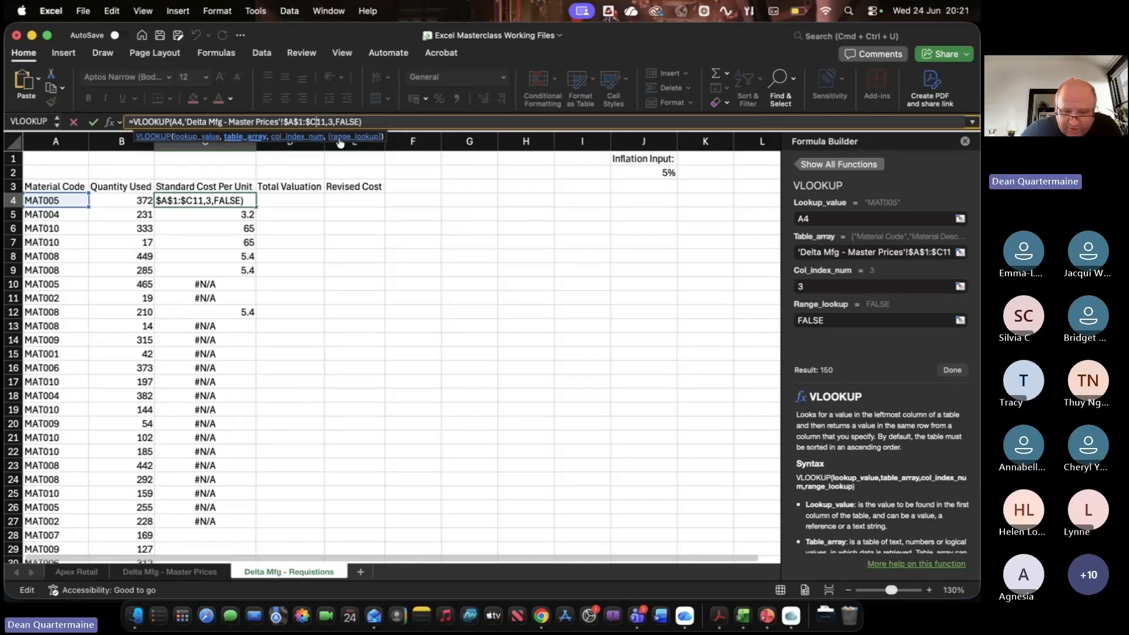
pyautogui.write('$')
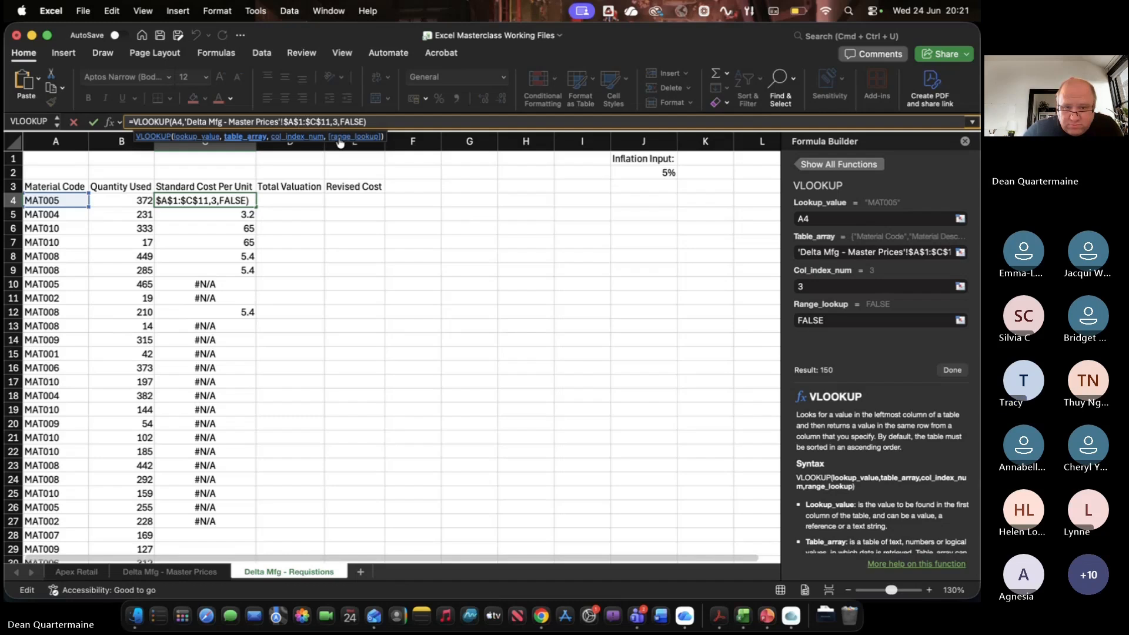
pyautogui.press('Return')
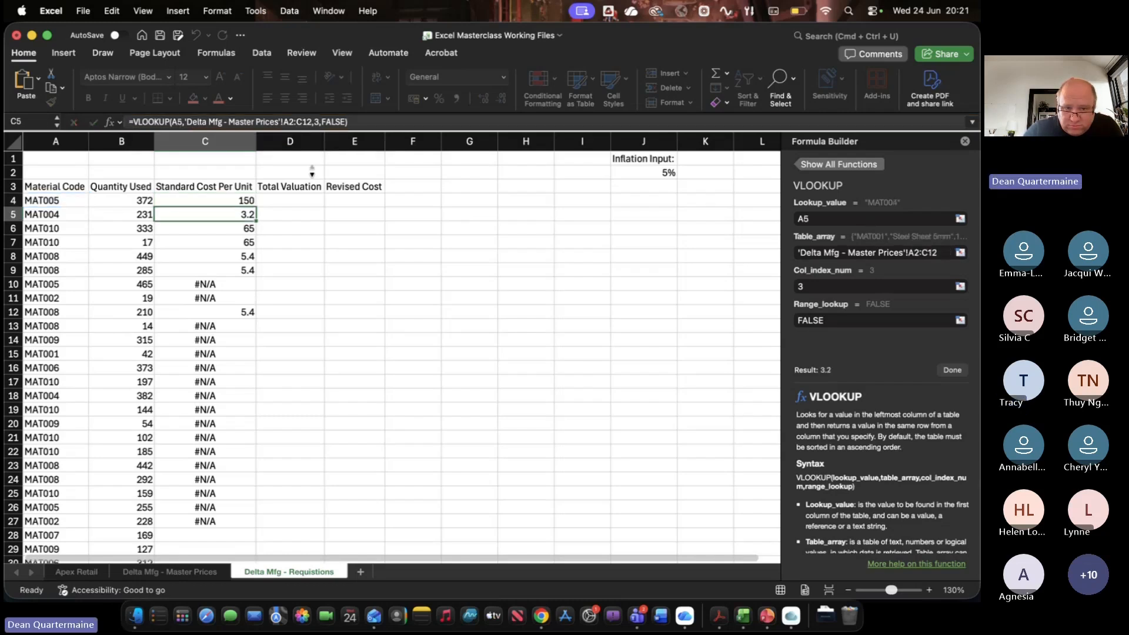
# Fill the corrected VLOOKUP formula from C4 down to C103 in the Standard Cost Per Unit column and review the filled rows
pyautogui.click(254, 203)
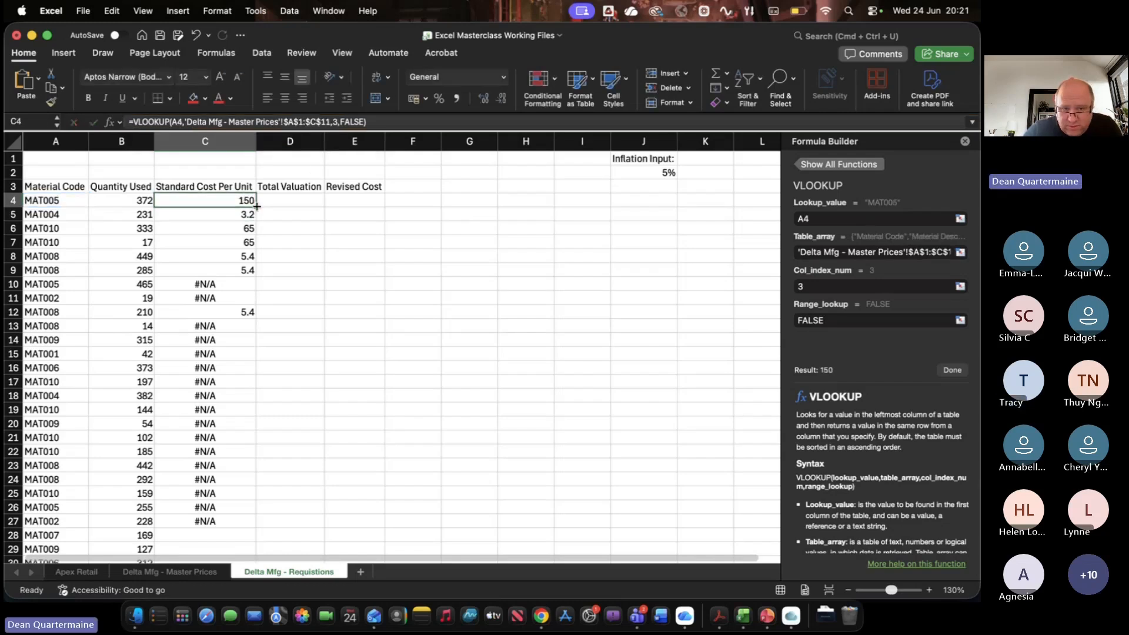
pyautogui.moveTo(257, 207); pyautogui.dragTo(256, 523)
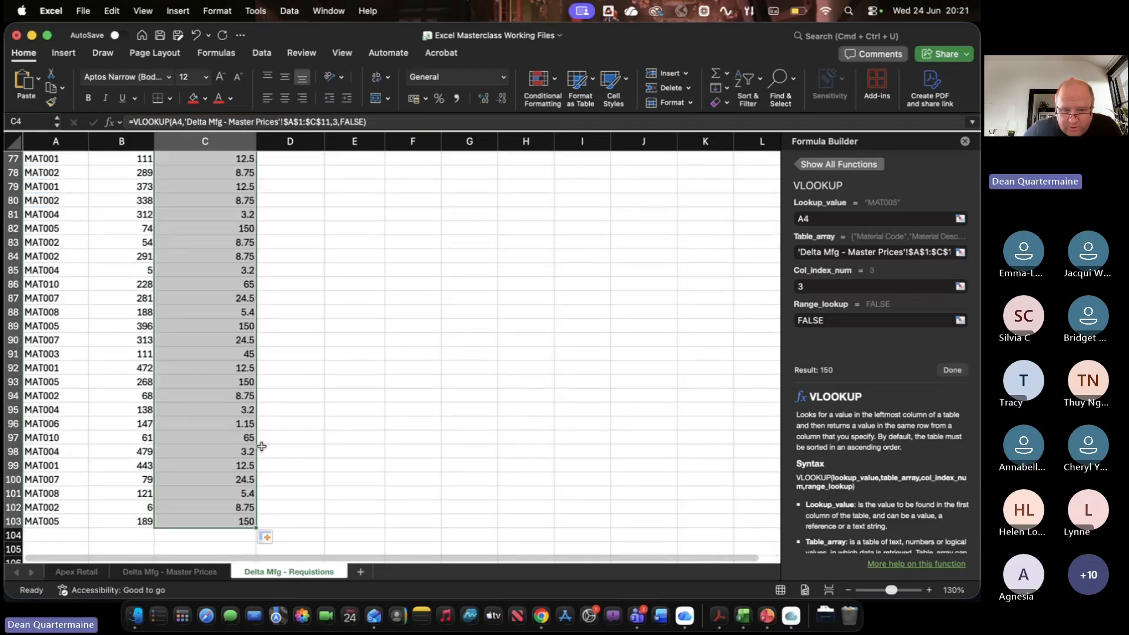
pyautogui.scroll(10, 261, 446)
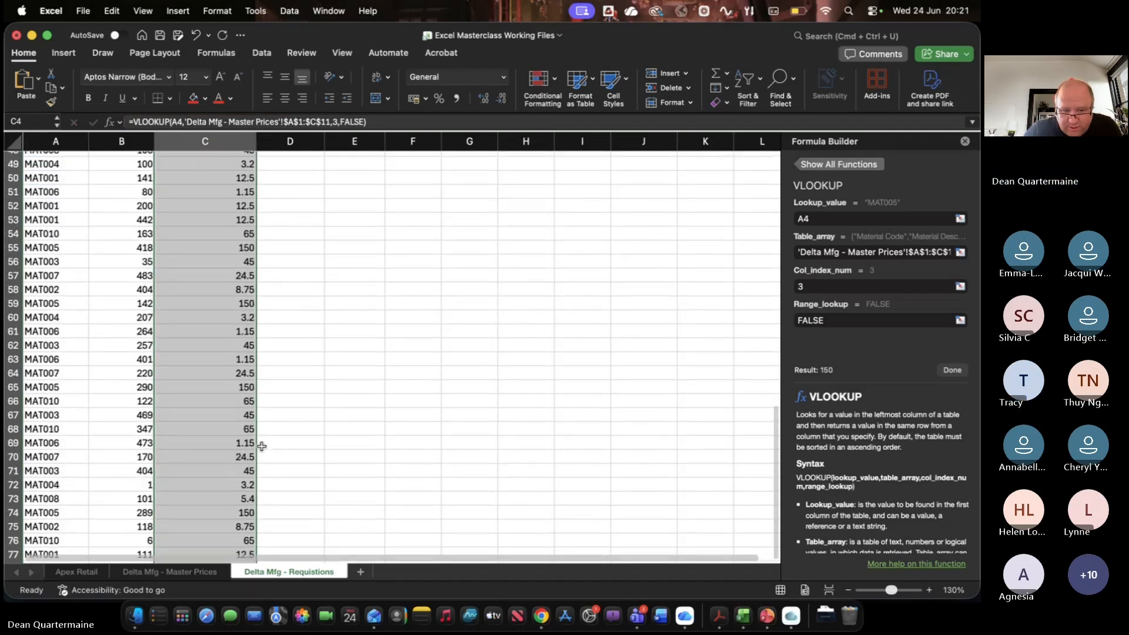
pyautogui.scroll(17, 262, 447)
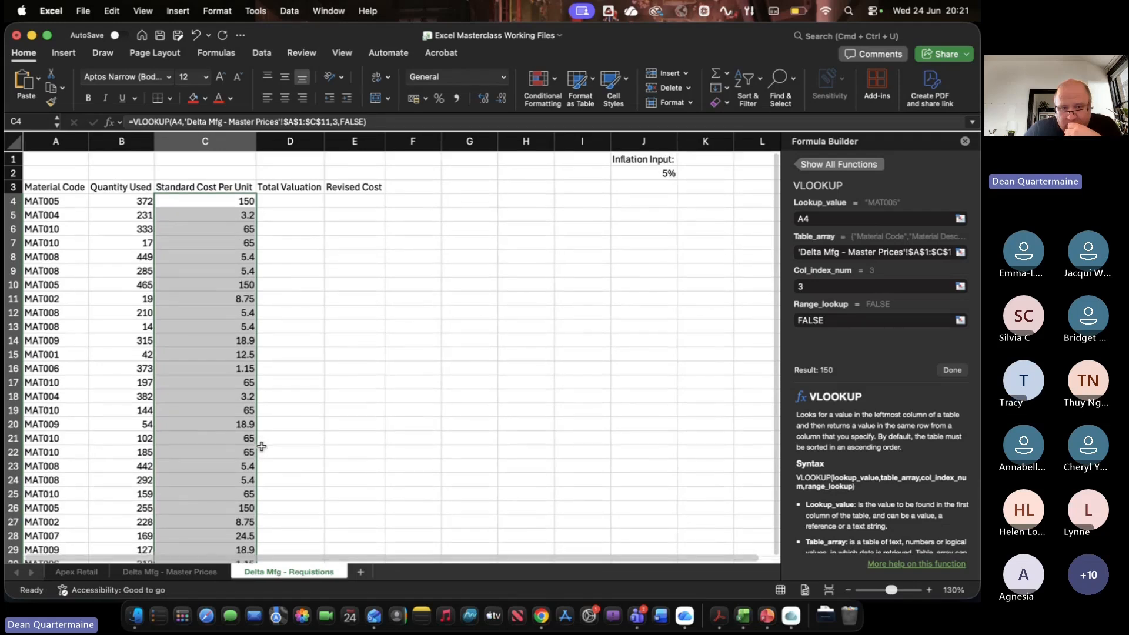
# Highlight A1:C11 on the Delta Mfg - Master Prices sheet to examine the table range the VLOOKUP covers
pyautogui.click(72, 208)
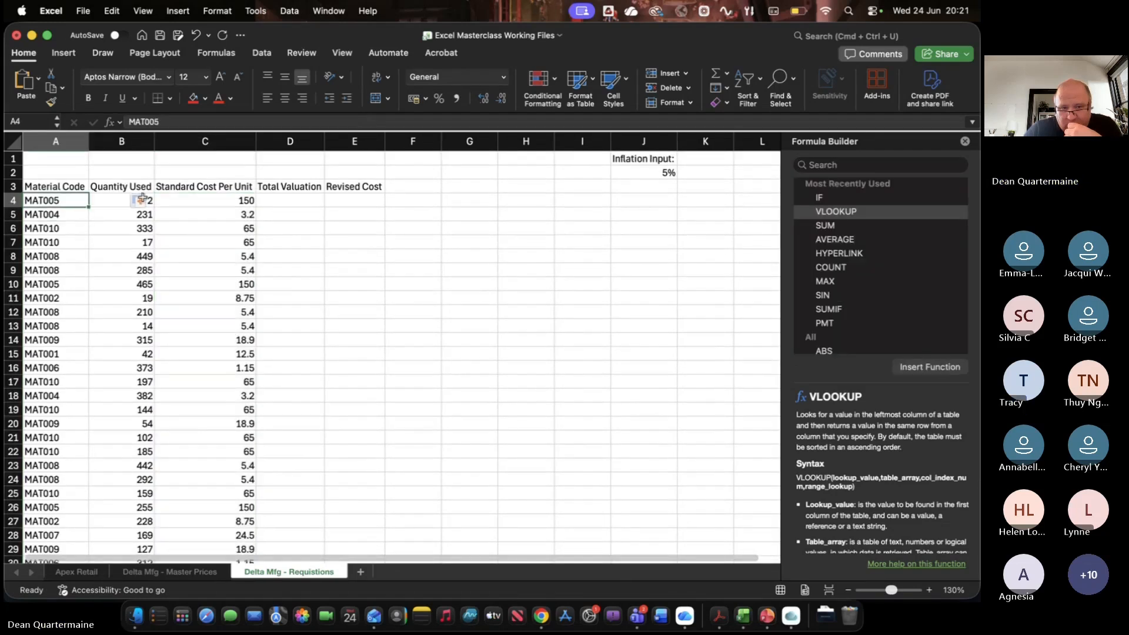
pyautogui.click(186, 572)
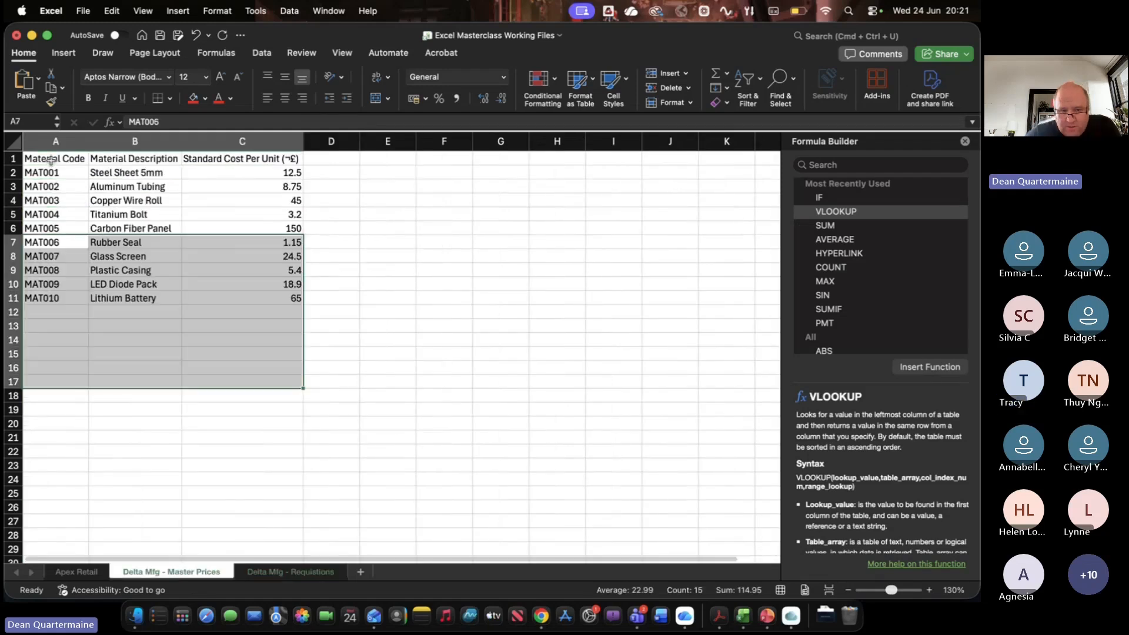
pyautogui.moveTo(53, 158); pyautogui.dragTo(275, 295)
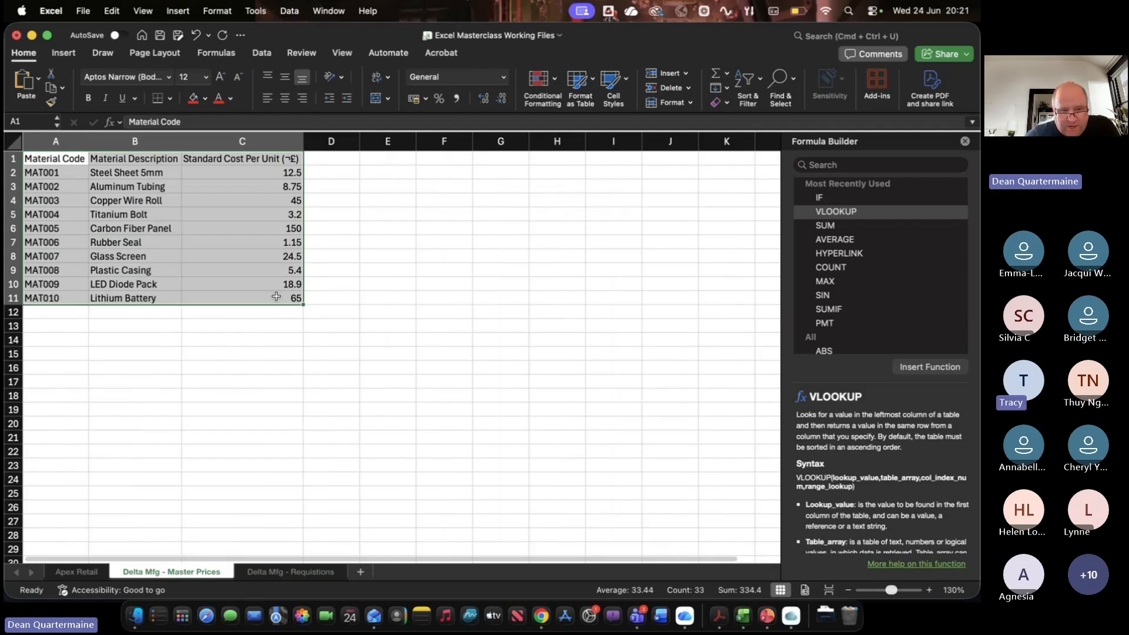
pyautogui.click(252, 344)
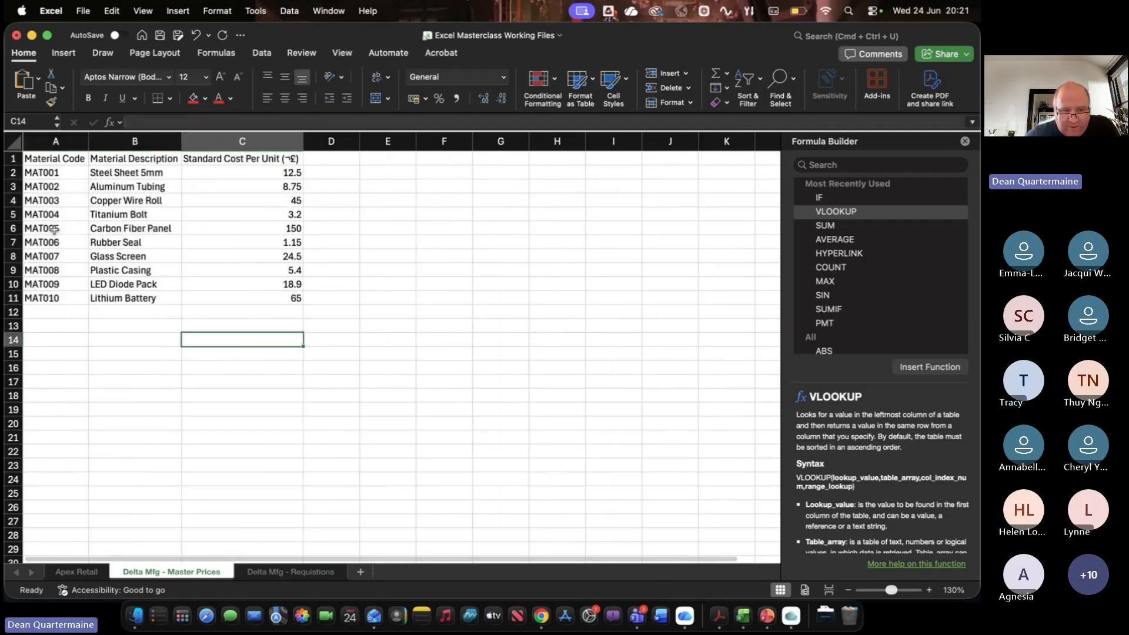
# Trace the MAT005 row across columns A to C to its cost in C6, and return to the Requistions sheet
pyautogui.click(10, 228)
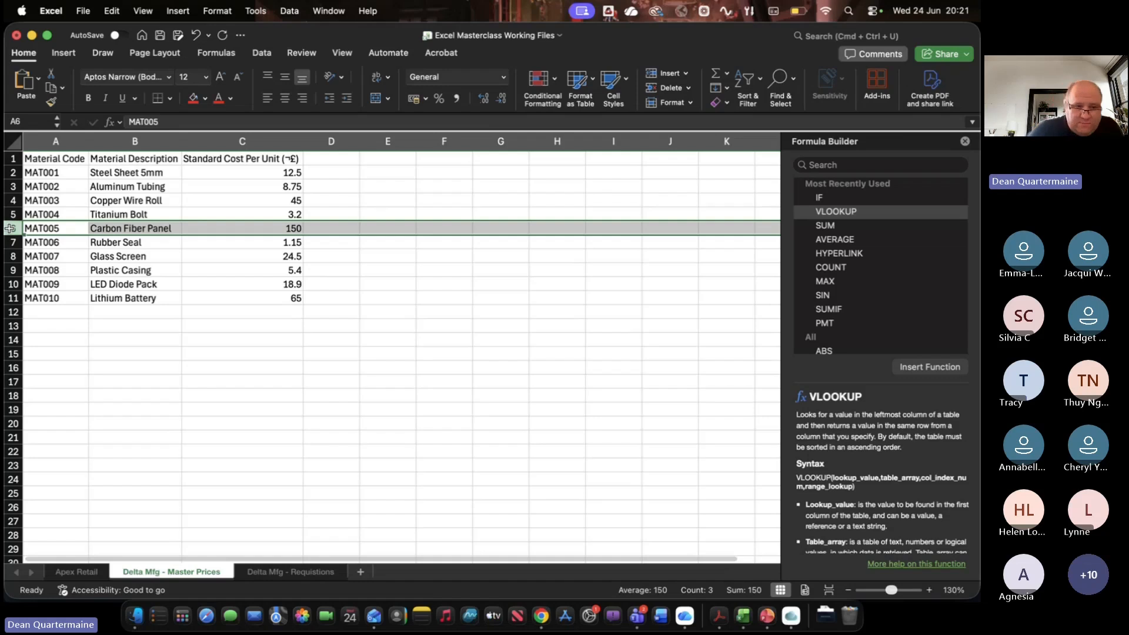
pyautogui.click(55, 142)
pyautogui.click(73, 198)
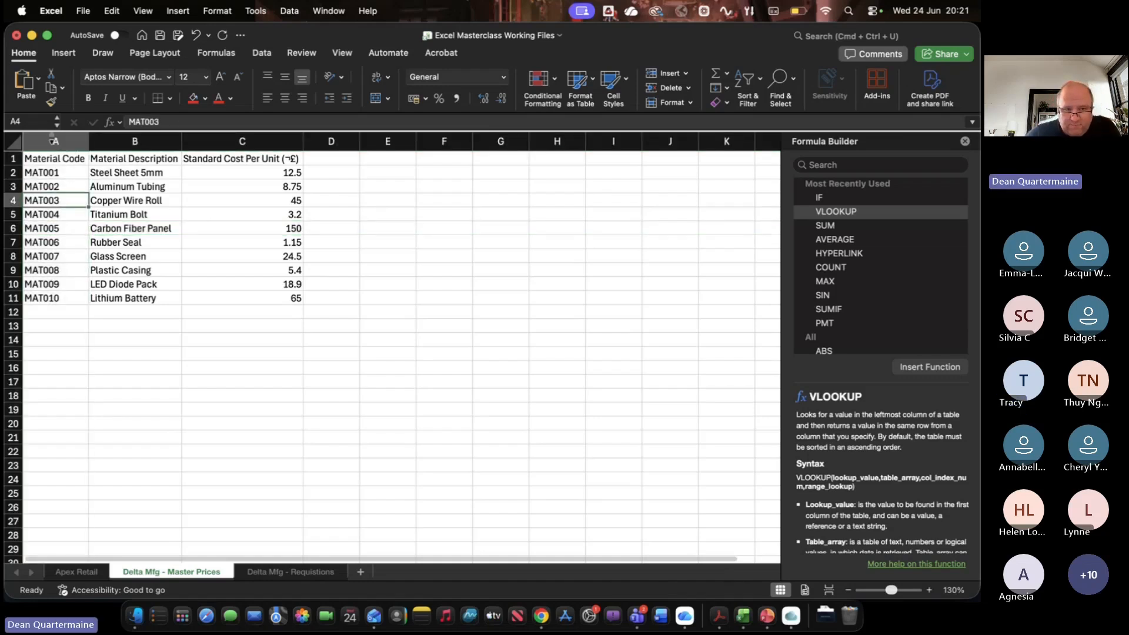
pyautogui.click(53, 140)
pyautogui.click(126, 141)
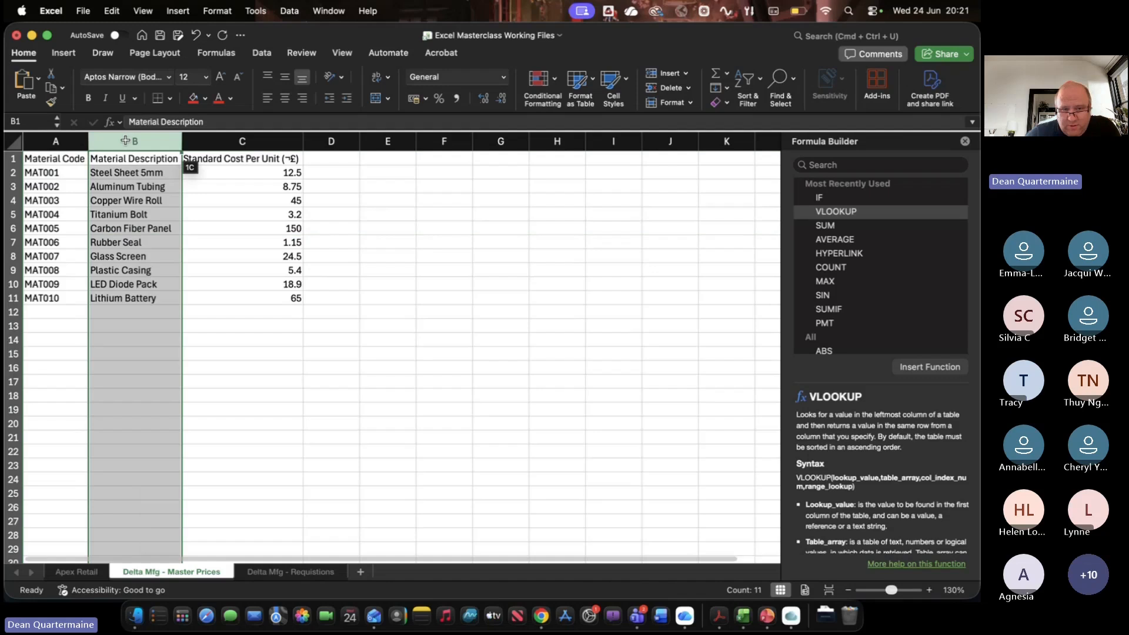
pyautogui.click(235, 137)
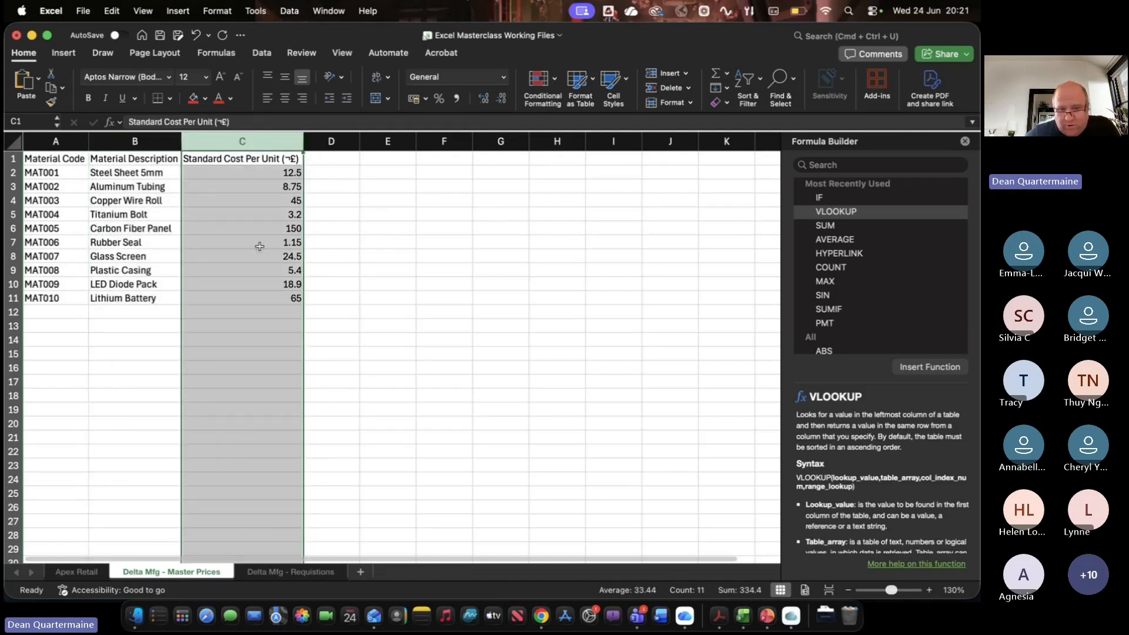
pyautogui.click(249, 229)
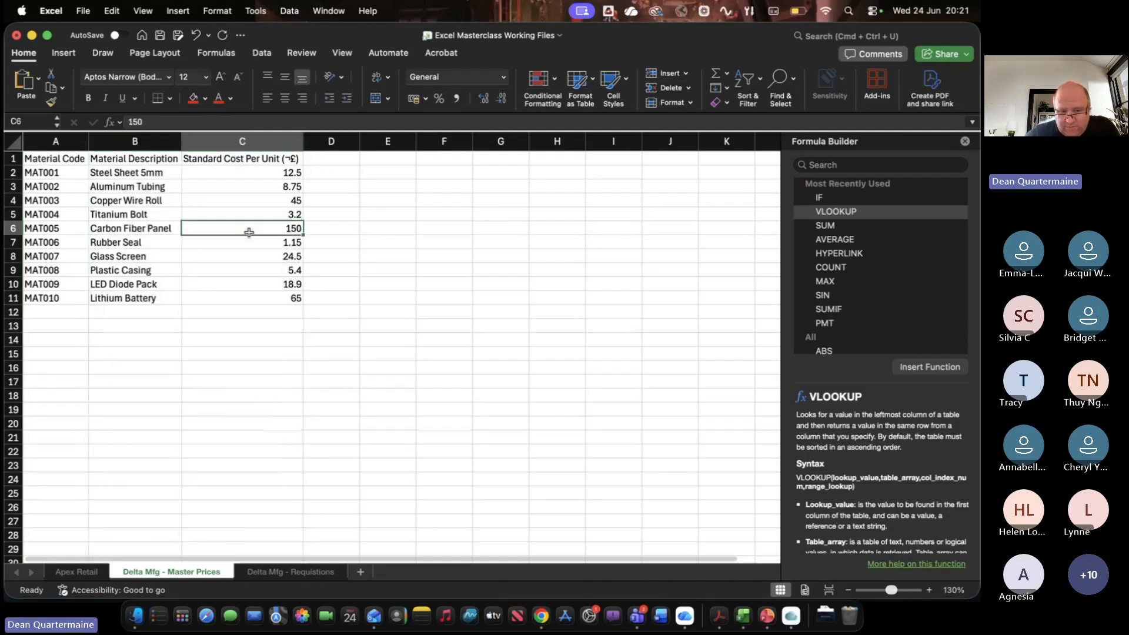
pyautogui.click(264, 574)
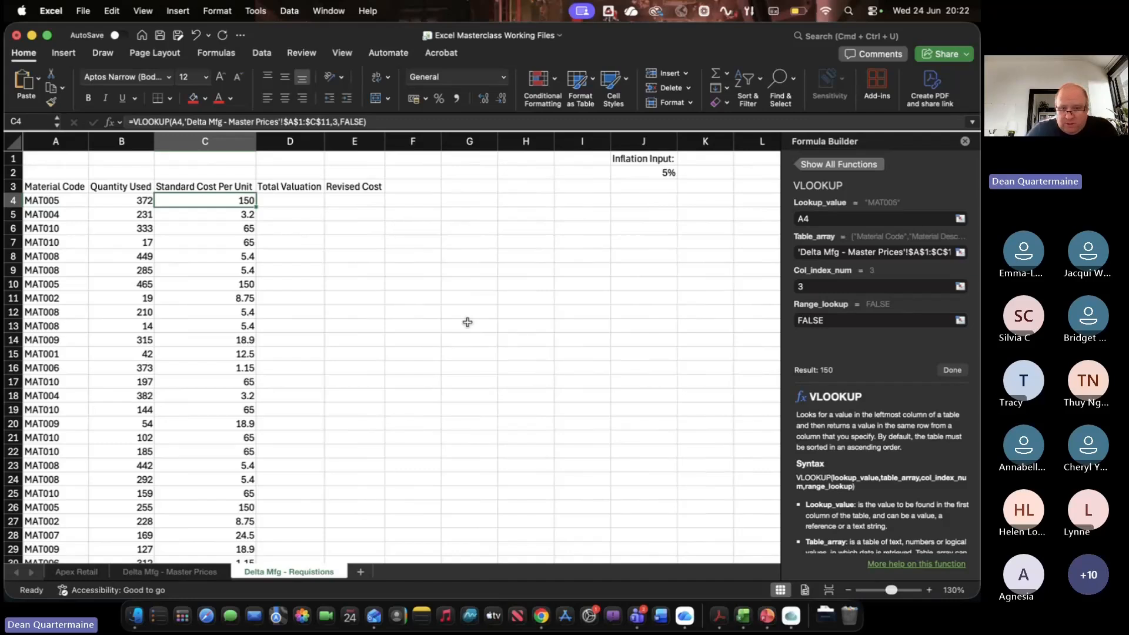
# Calculate Total Valuation in D4 with =B4*C4 and fill the formula down to D103
pyautogui.press('Right')
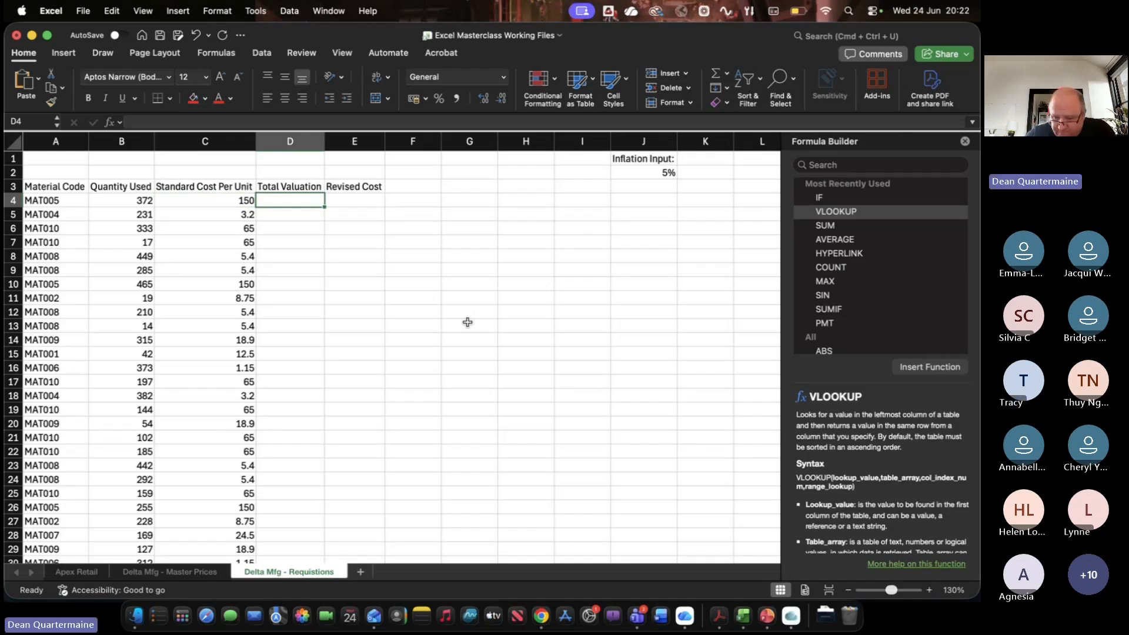
pyautogui.write('=B')
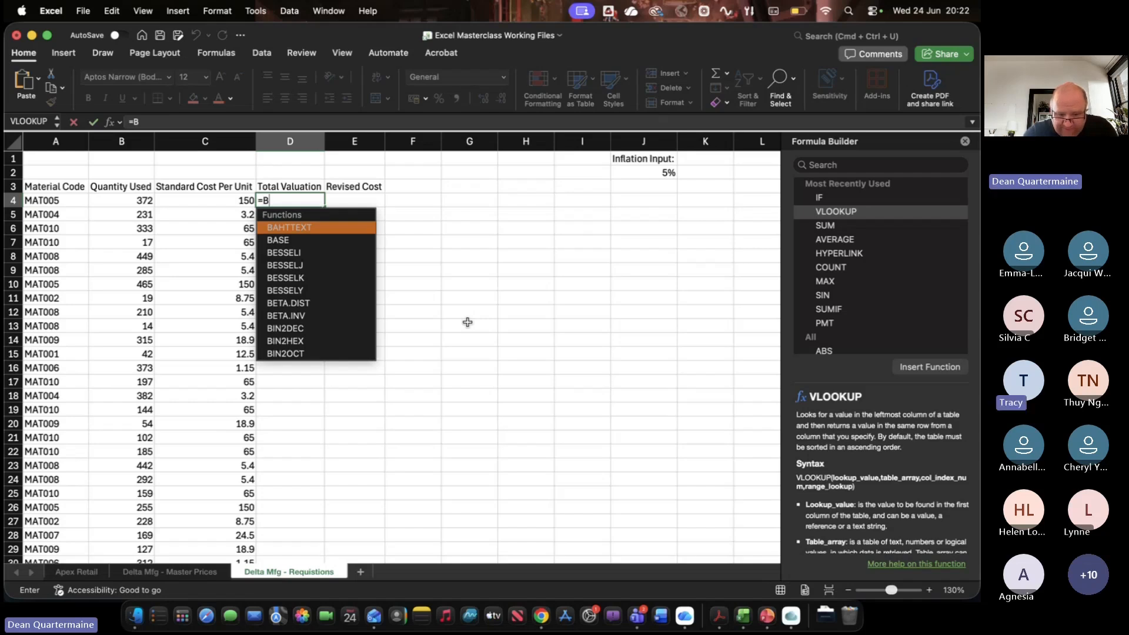
pyautogui.write('54')
pyautogui.press('BackSpace')
pyautogui.press('BackSpace')
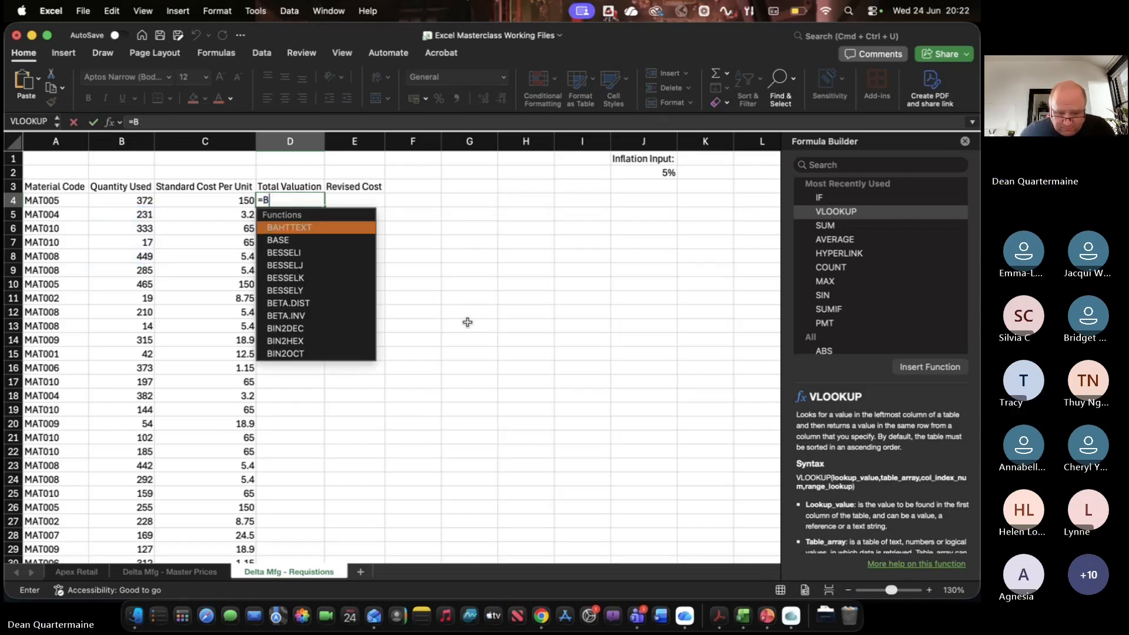
pyautogui.write('4*')
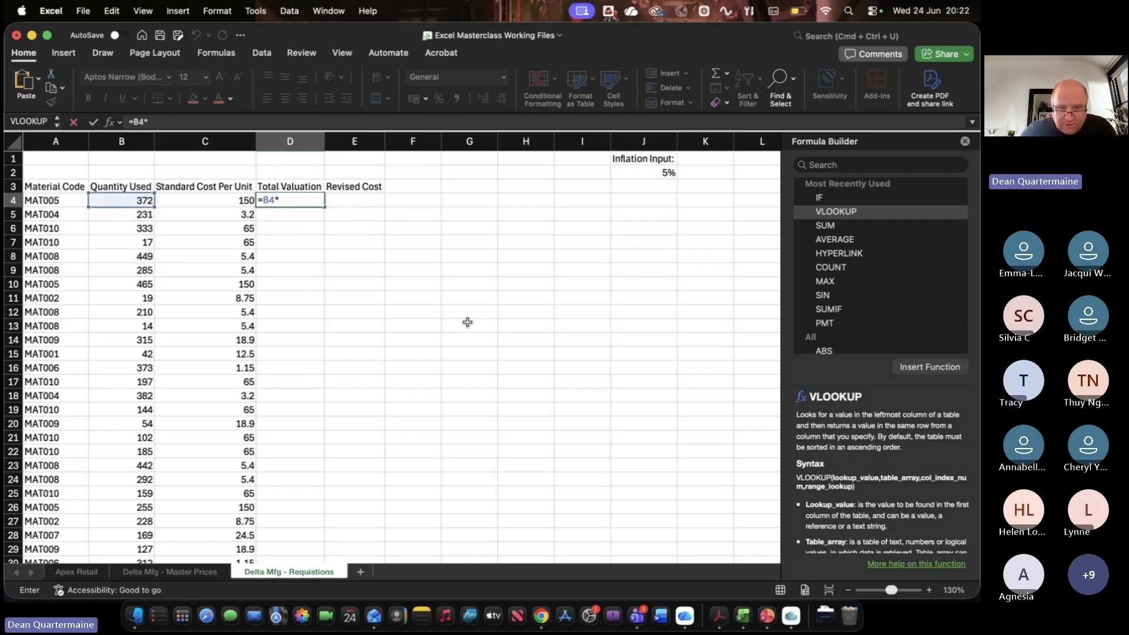
pyautogui.write('C4')
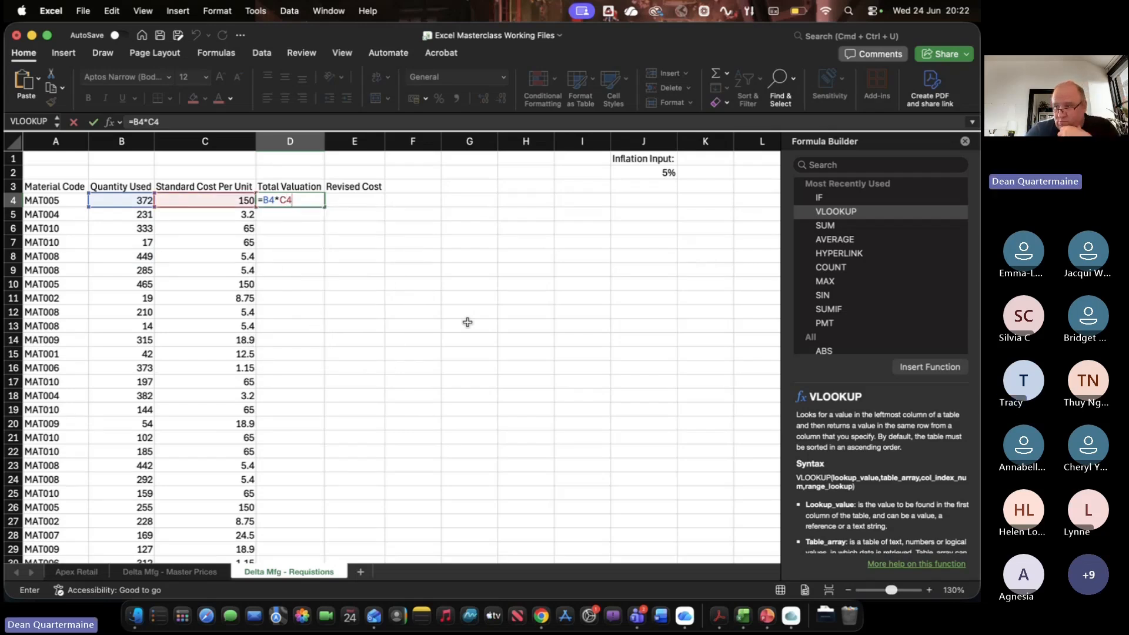
pyautogui.press('Return')
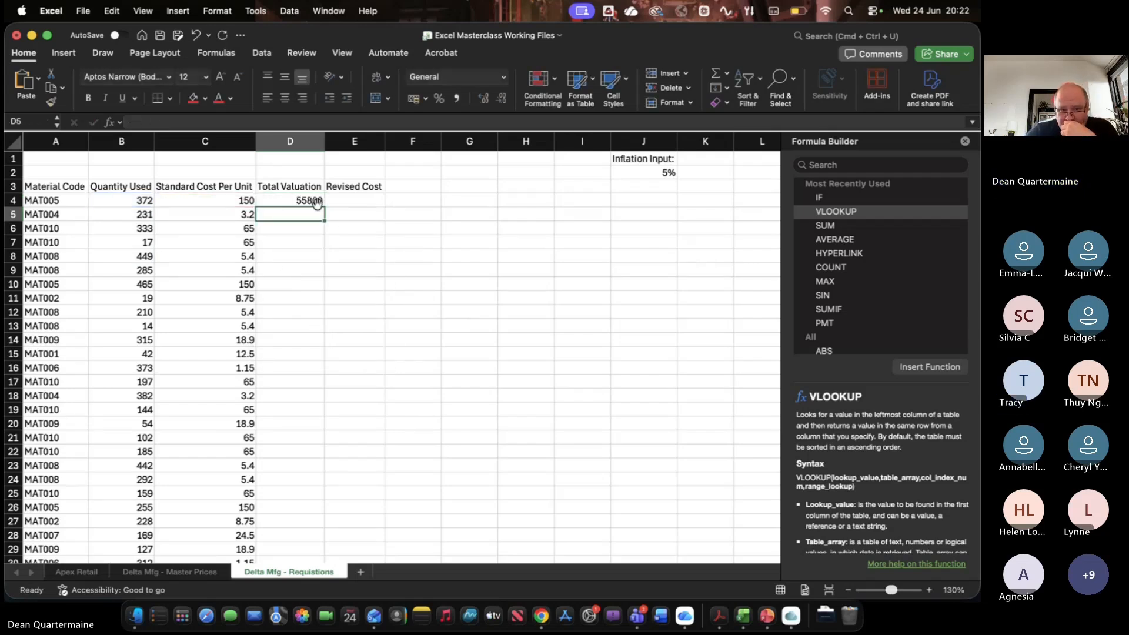
pyautogui.click(320, 205)
pyautogui.doubleClick(323, 207)
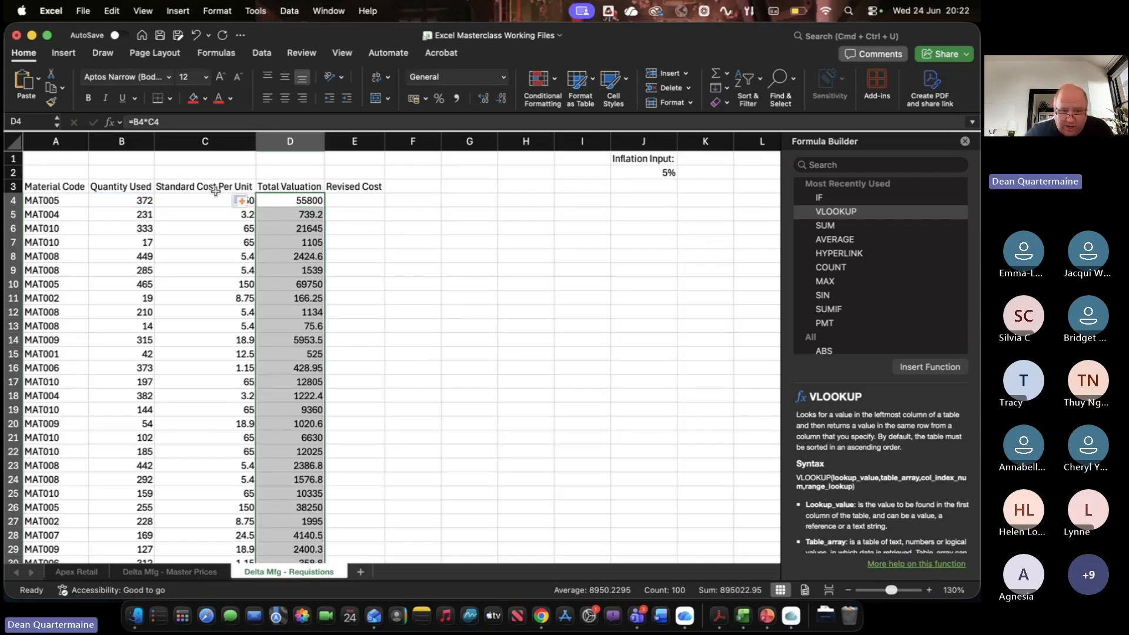
# Format the Standard Cost Per Unit and Total Valuation values in C4:D103 with the comma number style
pyautogui.moveTo(218, 201); pyautogui.dragTo(340, 242)
pyautogui.hotkey('shift', 'Up')
pyautogui.hotkey('shift', 'Up')
pyautogui.hotkey('shift', 'Up')
pyautogui.hotkey('shift', 'Up')
pyautogui.hotkey('shift', 'Up')
pyautogui.hotkey('shift', 'Up')
pyautogui.hotkey('shift', 'Up')
pyautogui.hotkey('shift', 'Up')
pyautogui.hotkey('shift', 'Up')
pyautogui.hotkey('shift', 'Up')
pyautogui.hotkey('shift', 'Up')
pyautogui.hotkey('shift', 'Up')
pyautogui.hotkey('shift', 'Up')
pyautogui.hotkey('shift', 'Up')
pyautogui.hotkey('shift', 'Up')
pyautogui.hotkey('shift', 'Up')
pyautogui.hotkey('shift', 'Up')
pyautogui.hotkey('shift', 'Up')
pyautogui.hotkey('shift', 'Up')
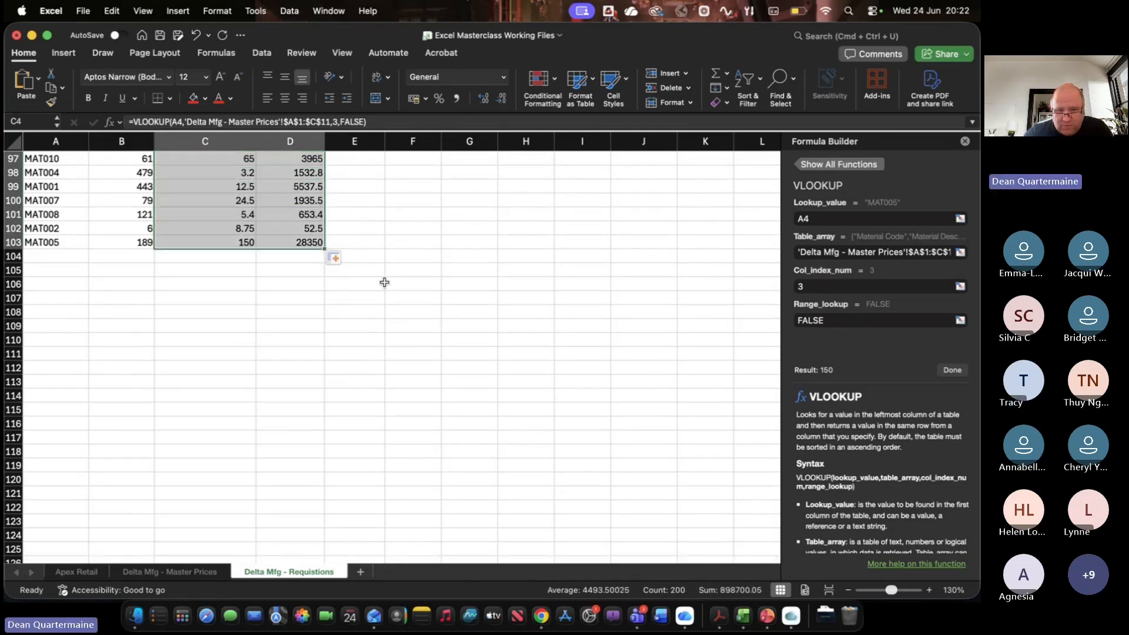
pyautogui.scroll(20, 384, 282)
pyautogui.click(458, 100)
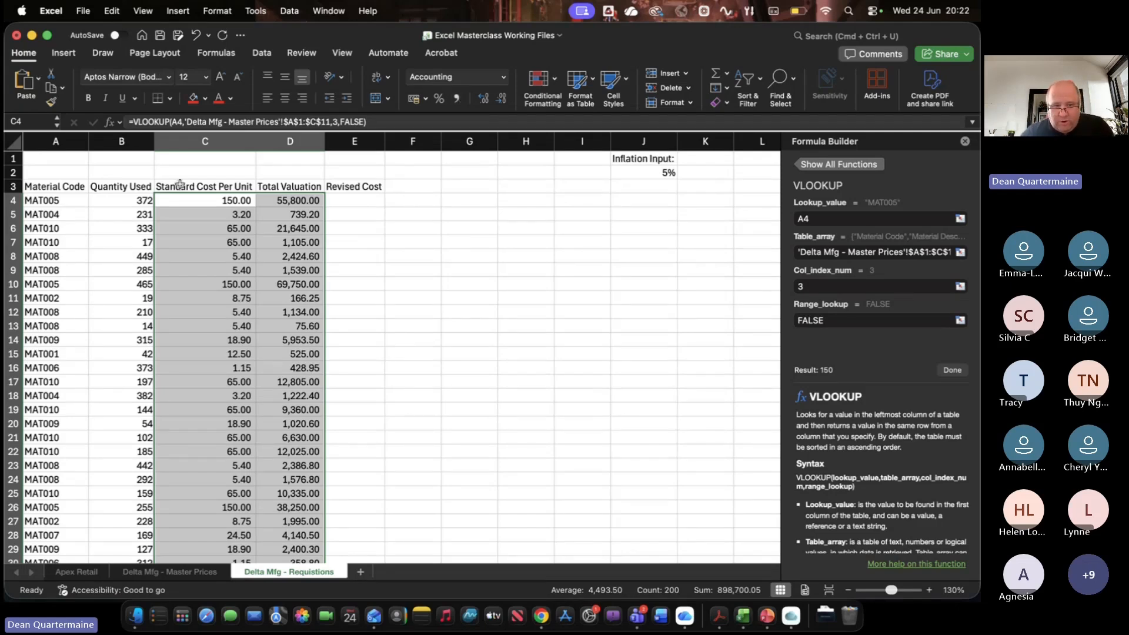
# Replace C5's formula with a new VLOOKUP of A5 against the range A1:C11 on Delta Mfg - Master Prices
pyautogui.click(214, 212)
pyautogui.moveTo(376, 122); pyautogui.dragTo(8, 83)
pyautogui.press('BackSpace')
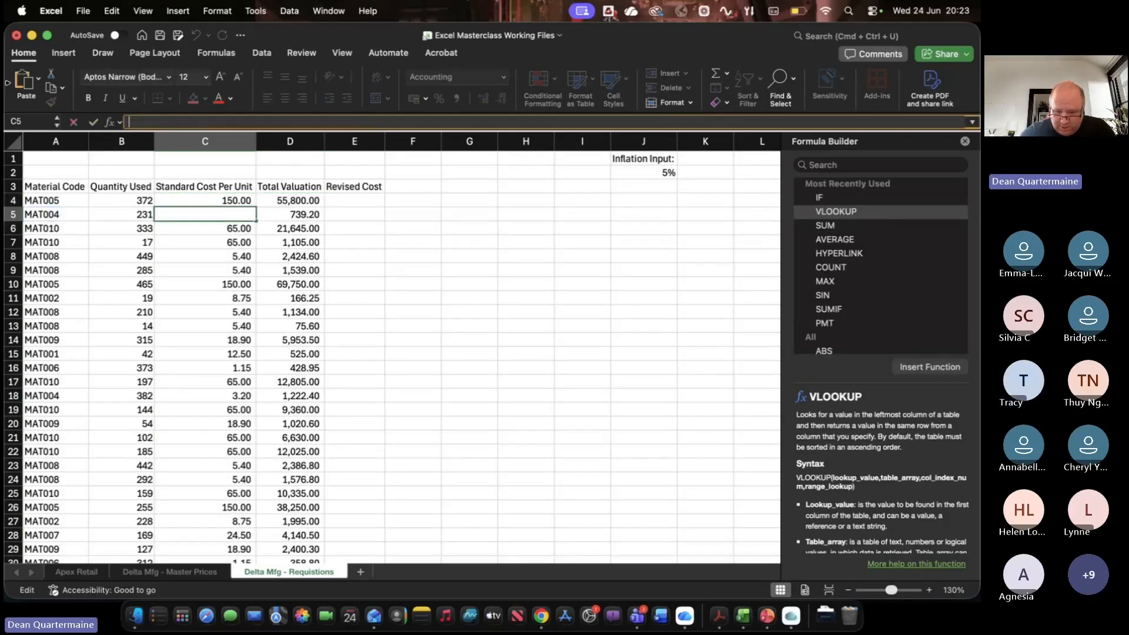
pyautogui.write('=VLOOKUP(')
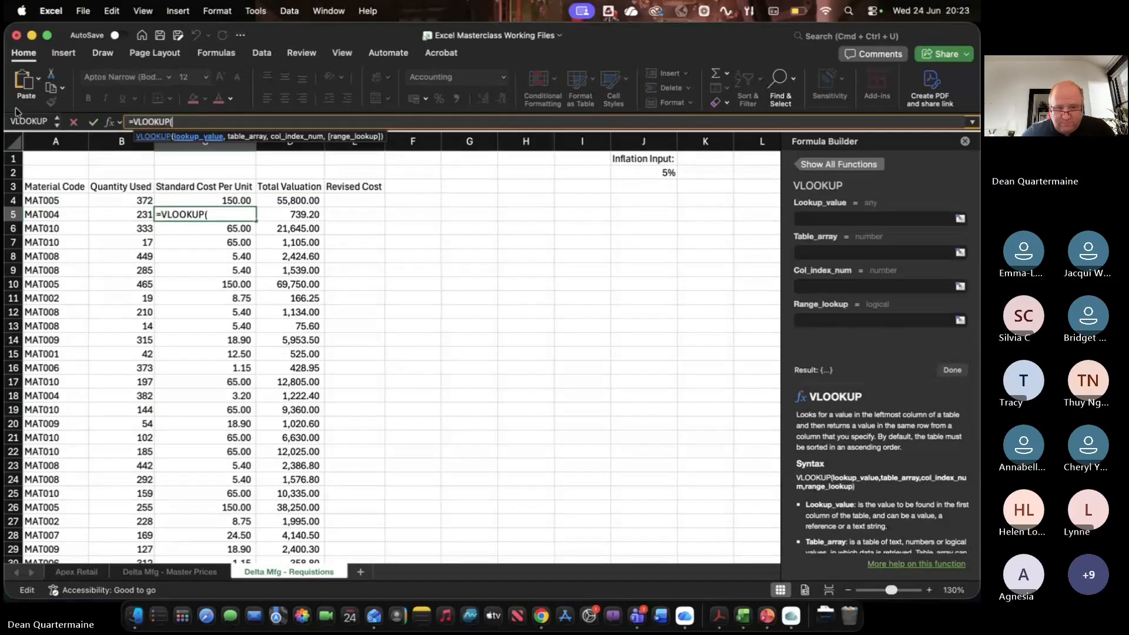
pyautogui.click(45, 213)
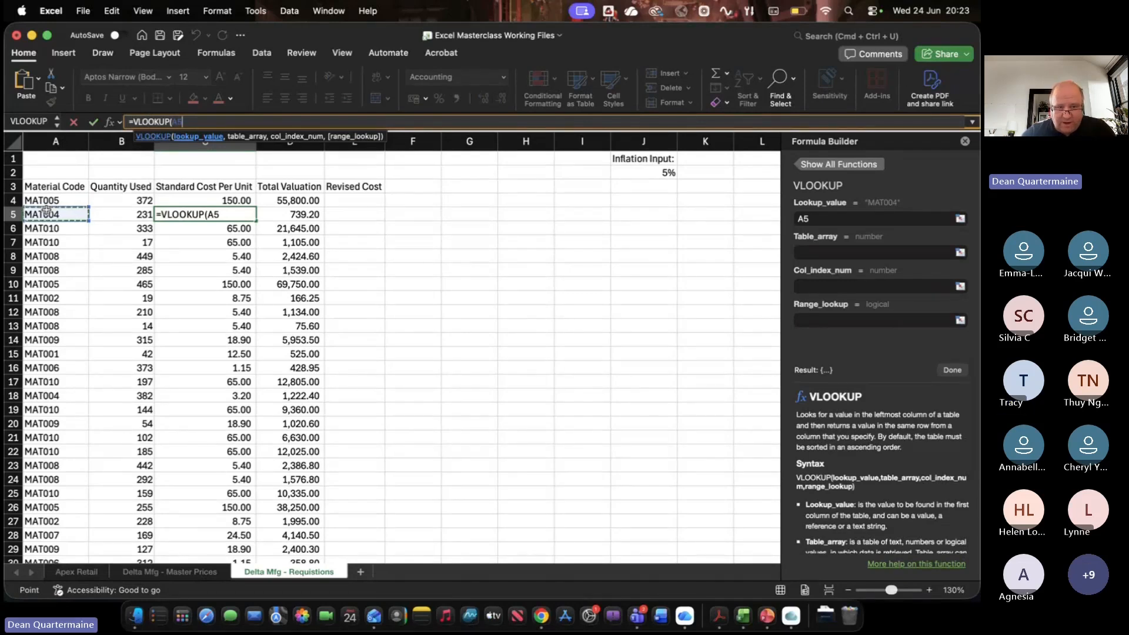
pyautogui.write(',')
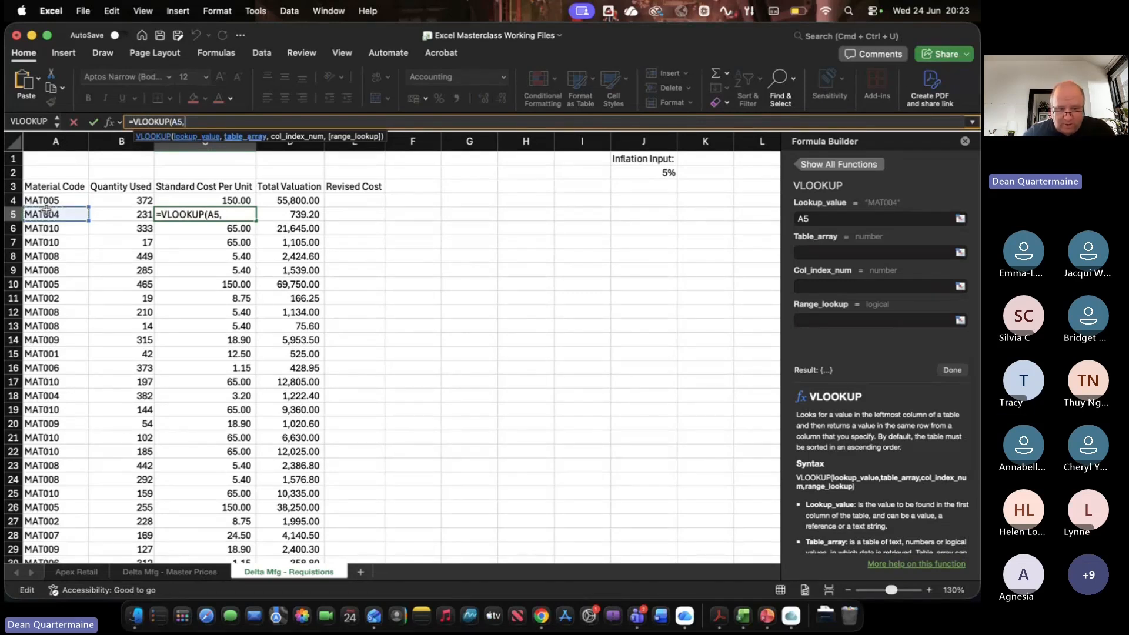
pyautogui.click(171, 573)
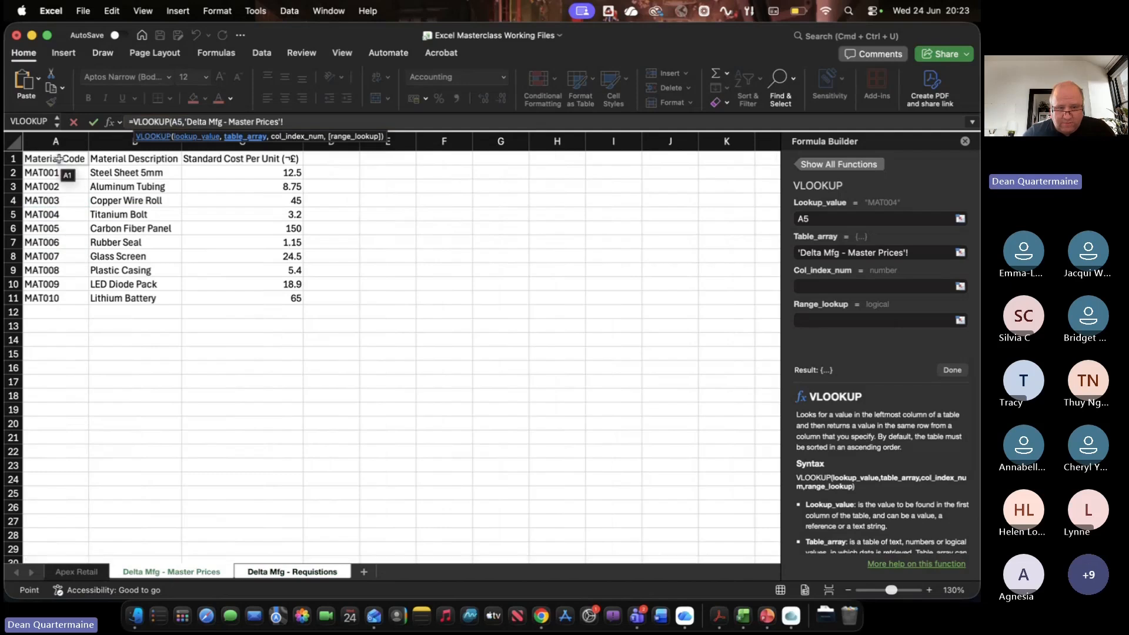
pyautogui.moveTo(59, 159); pyautogui.dragTo(277, 292)
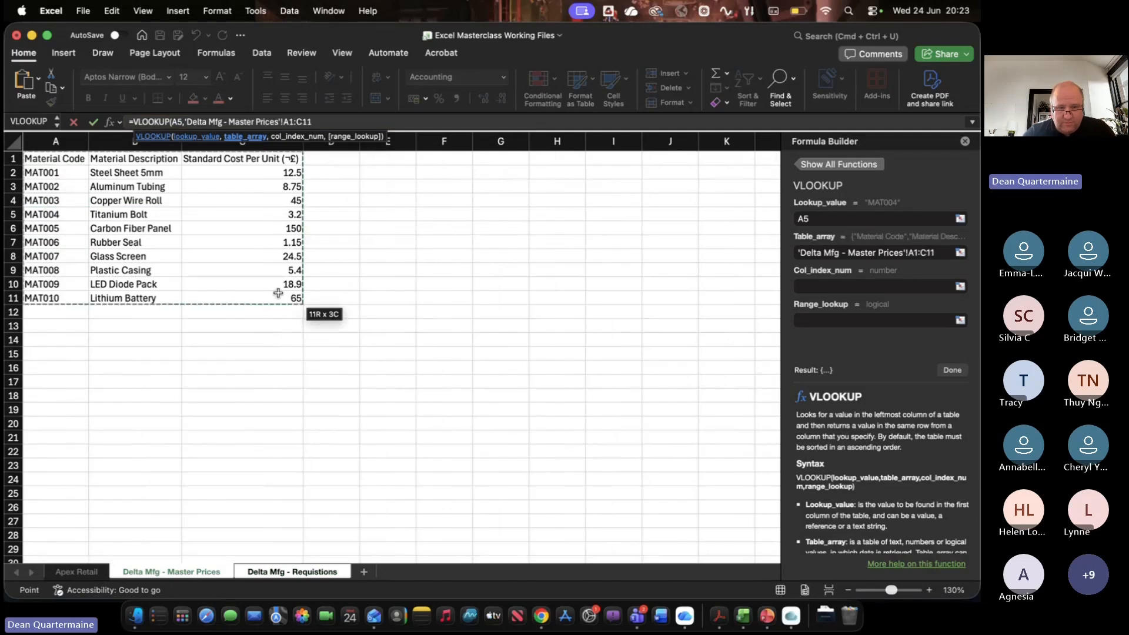
# Make the table array in C5's VLOOKUP absolute as $A$1:$C$11 and complete it with column index 3 and range lookup 0
pyautogui.click(291, 126)
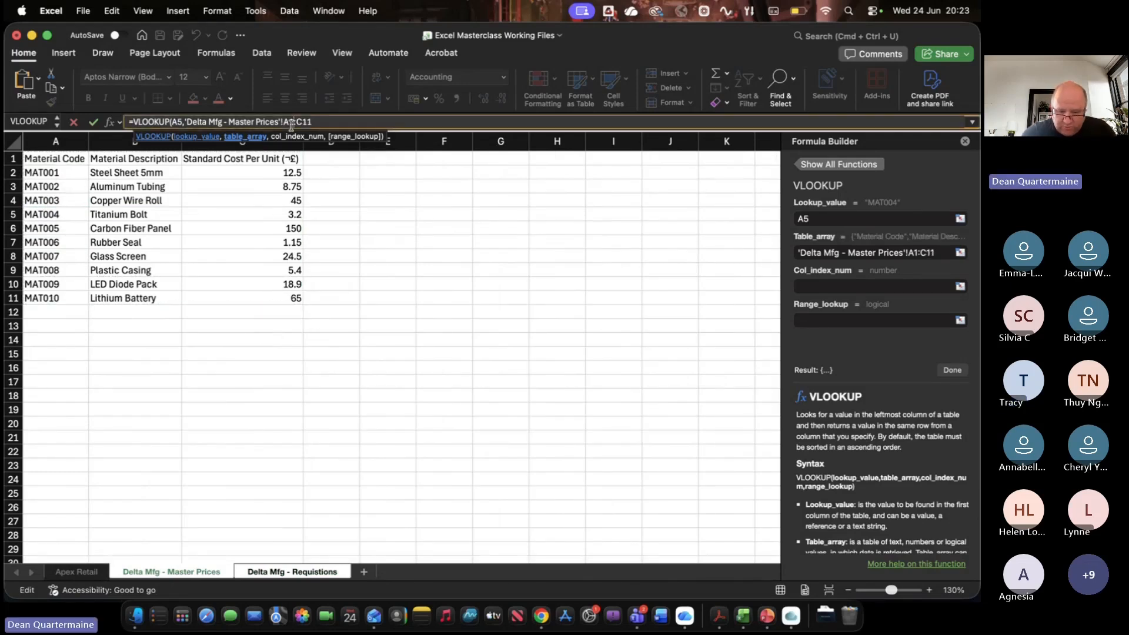
pyautogui.press('F4')
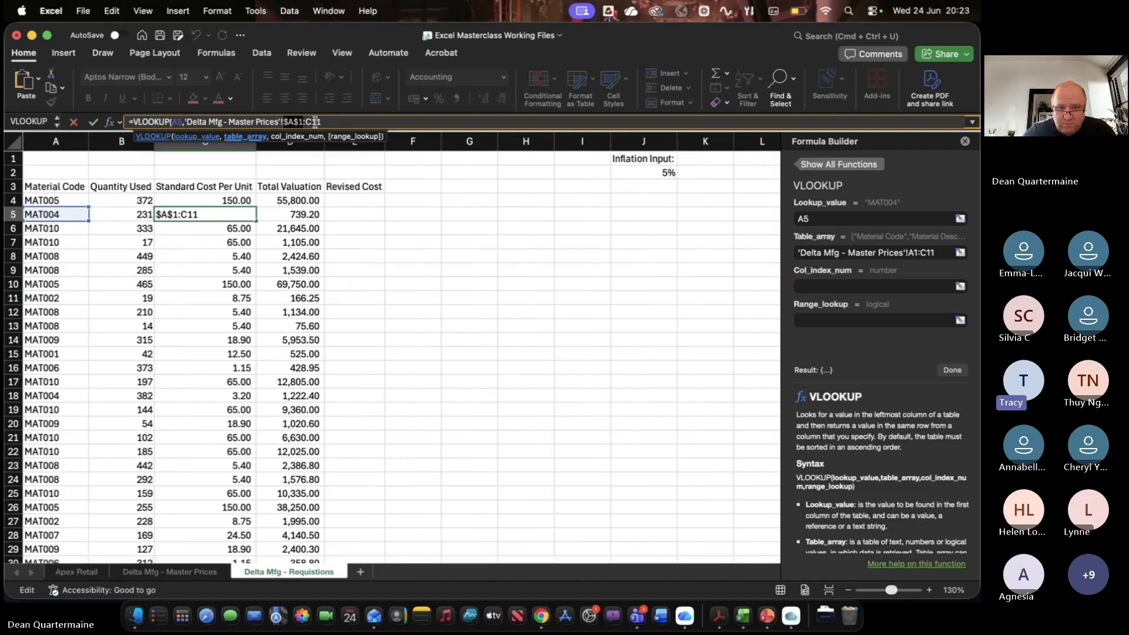
pyautogui.click(315, 122)
pyautogui.press('F4')
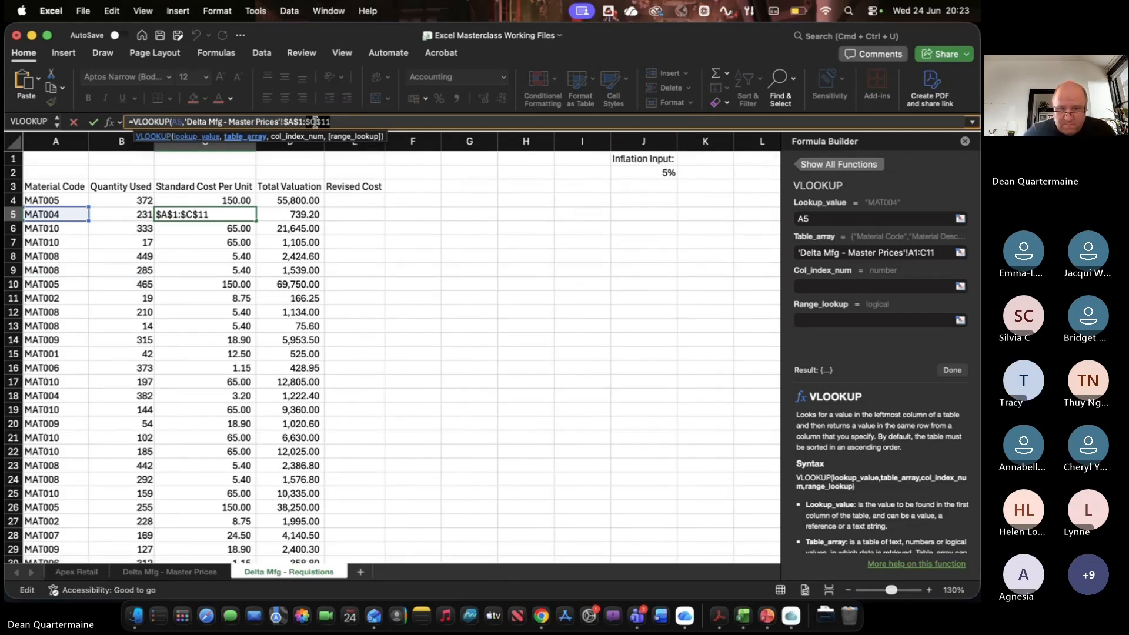
pyautogui.click(358, 122)
pyautogui.write(',')
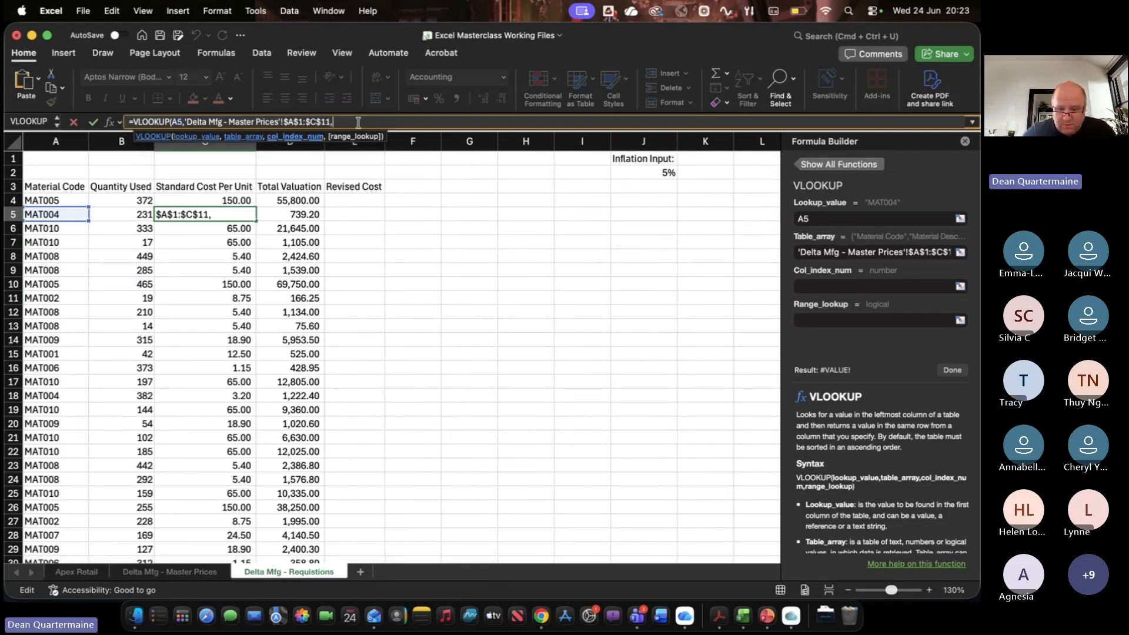
pyautogui.write('3,')
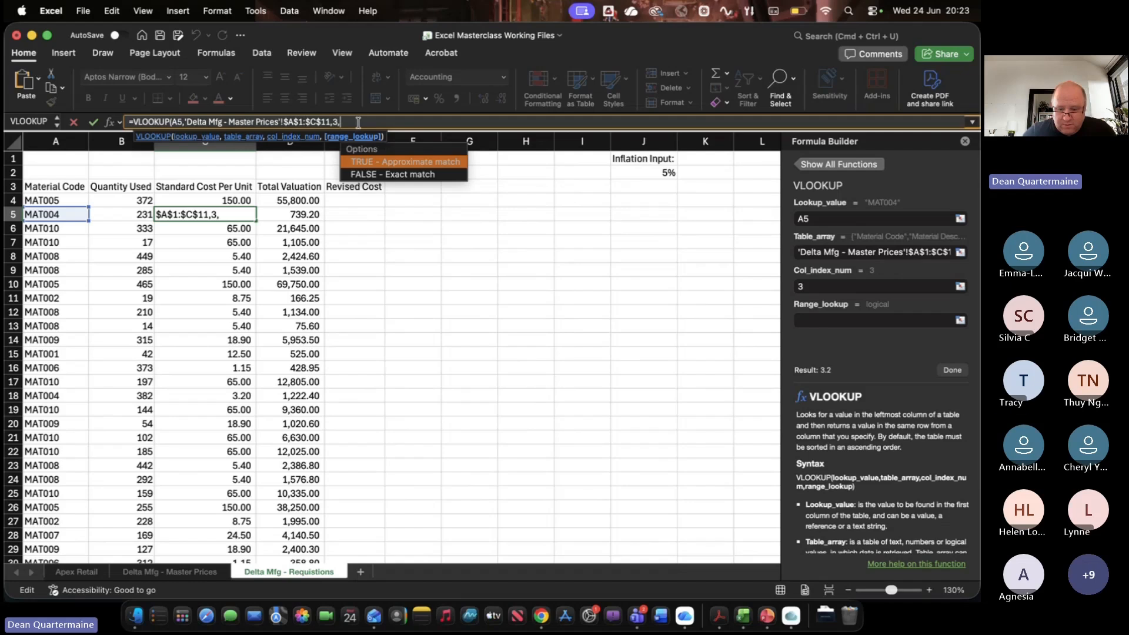
pyautogui.write('0)')
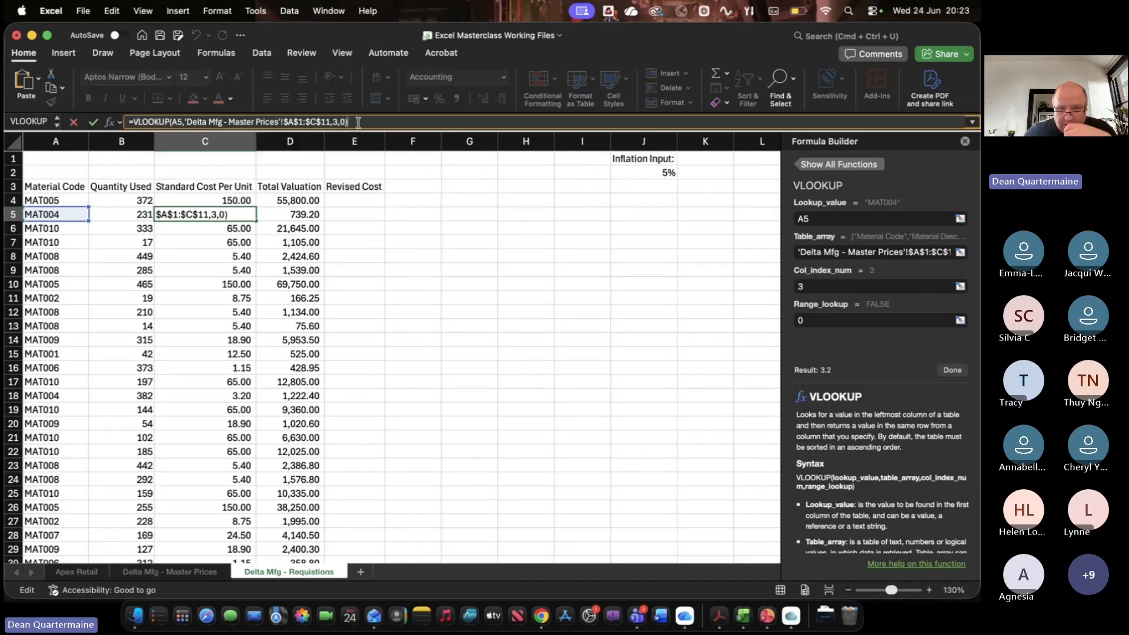
pyautogui.press('Return')
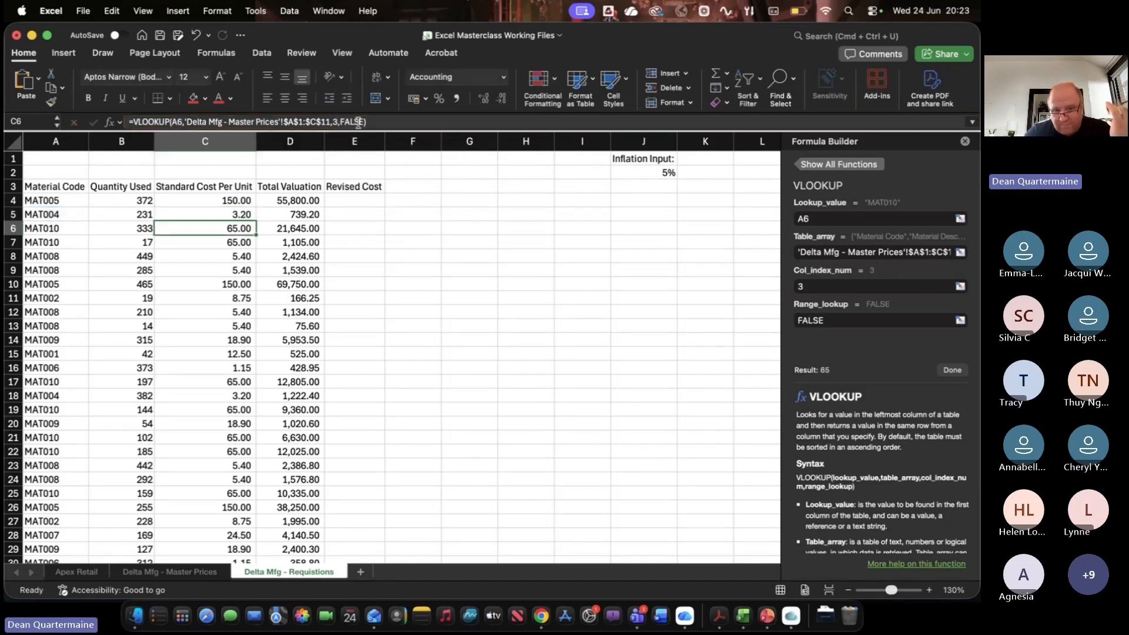
# Rename the Revised Cost header in E3 to Revised Valuation
pyautogui.click(365, 201)
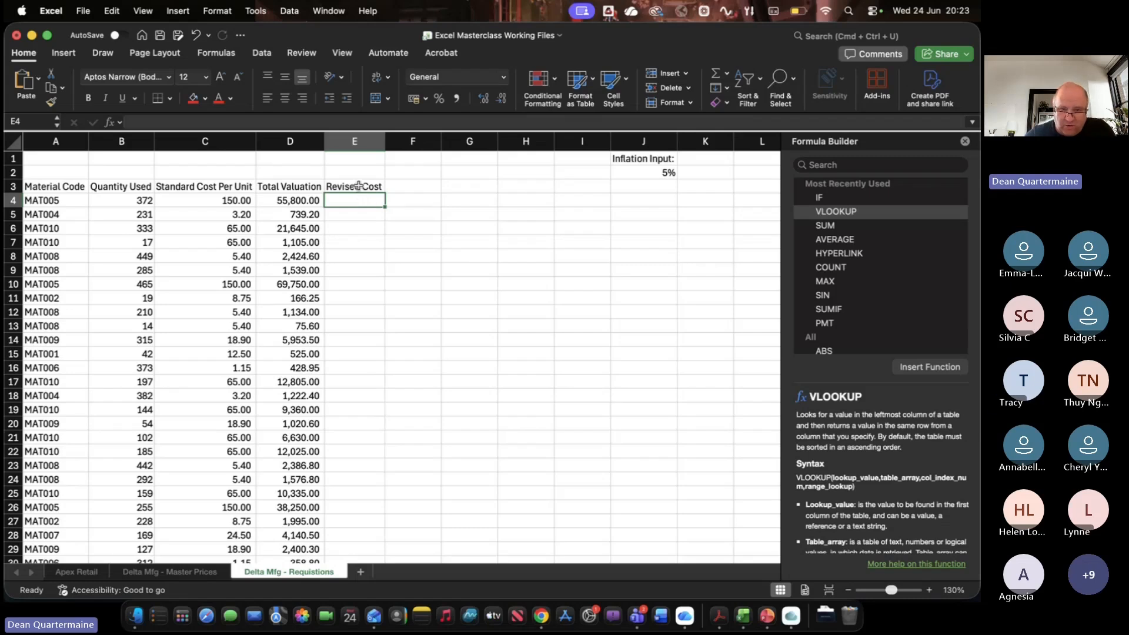
pyautogui.click(359, 189)
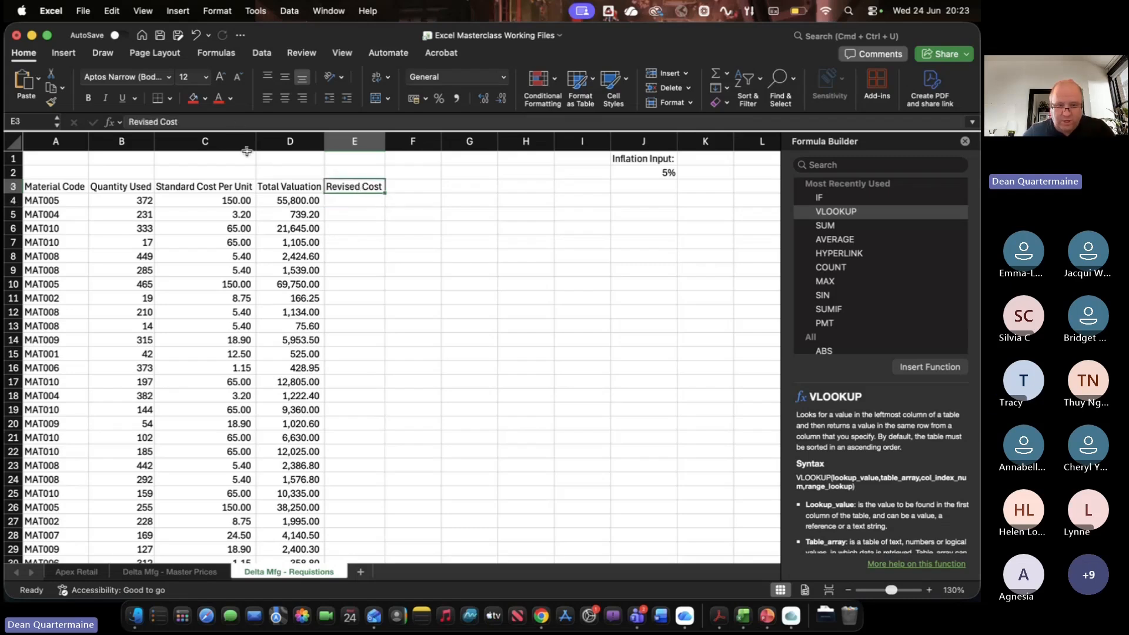
pyautogui.doubleClick(170, 122)
pyautogui.write('Va')
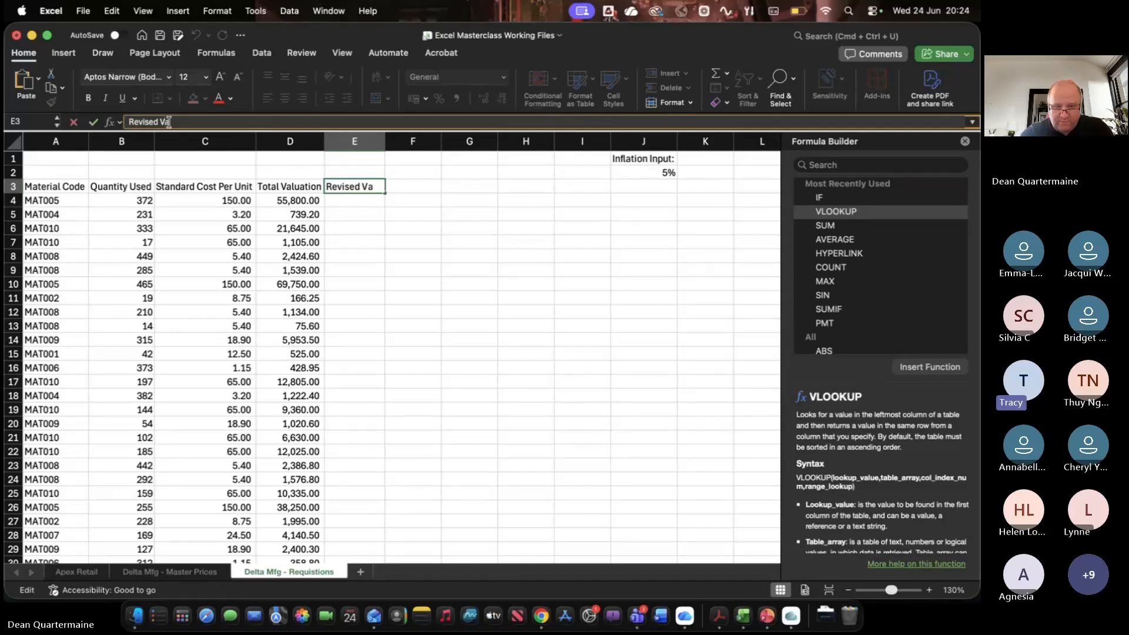
pyautogui.write('luation')
pyautogui.press('Return')
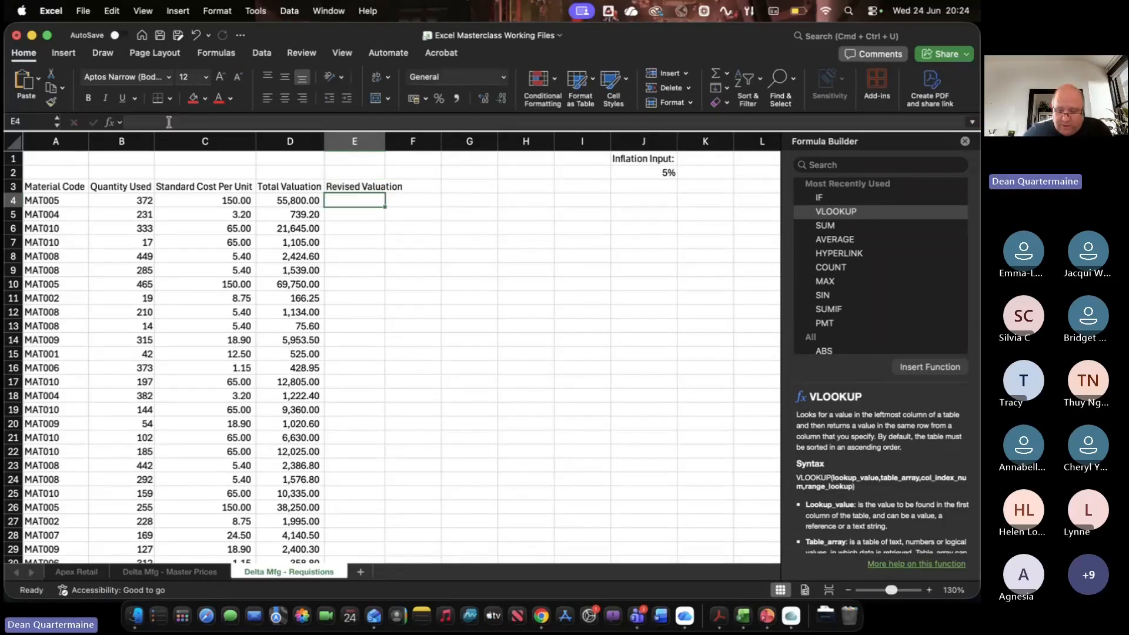
# Enter the formula =D4*1 in E4 under Revised Valuation
pyautogui.write('=')
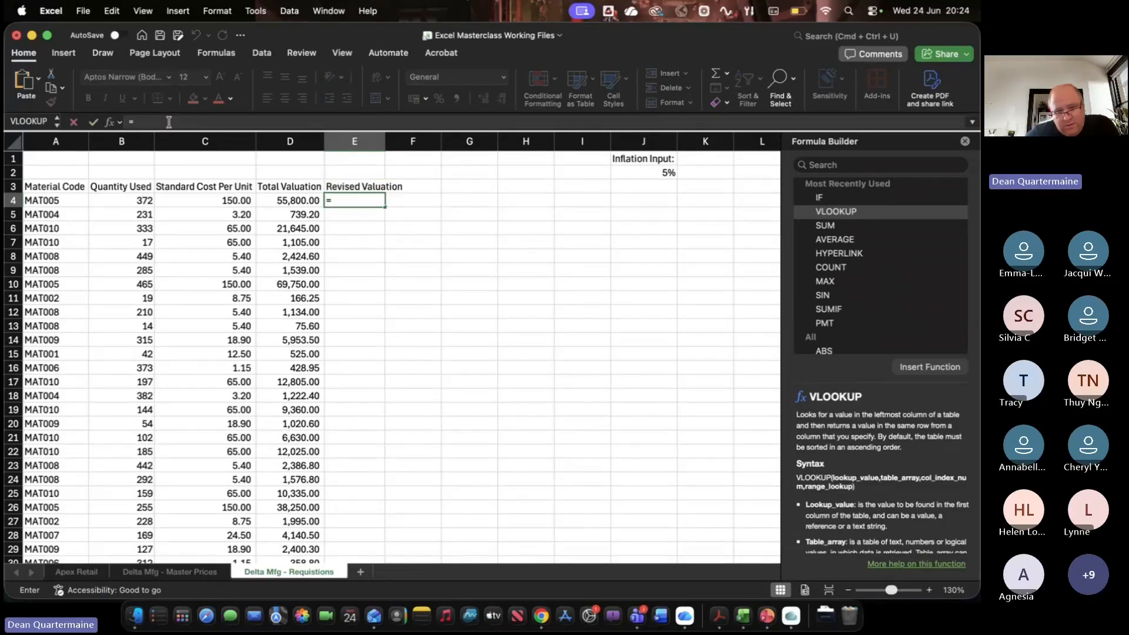
pyautogui.press('Escape')
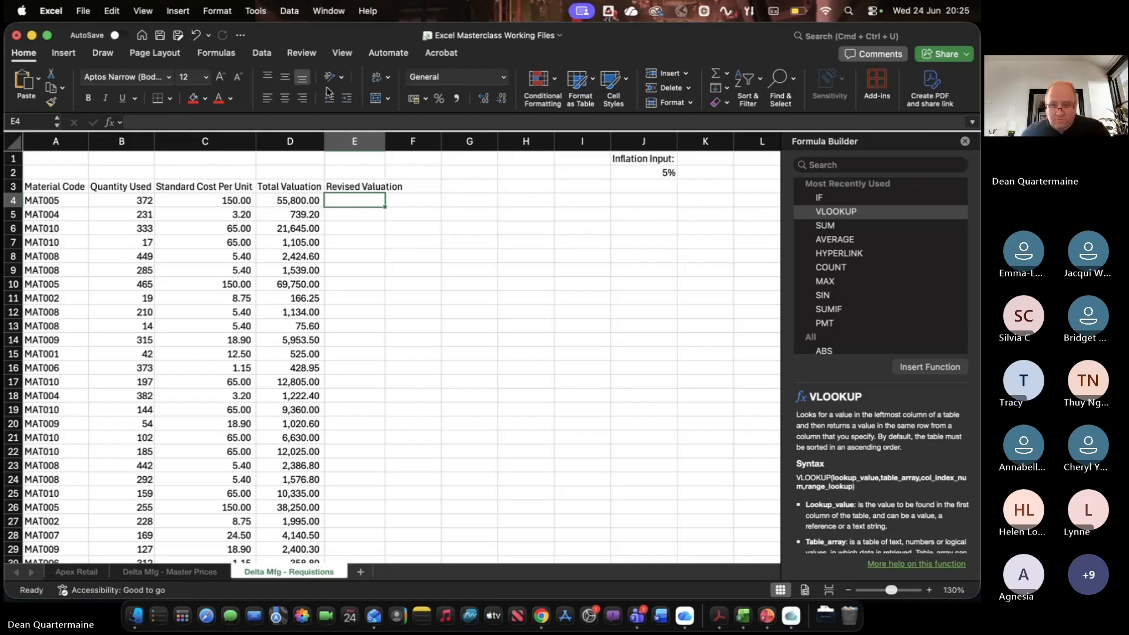
pyautogui.click(630, 173)
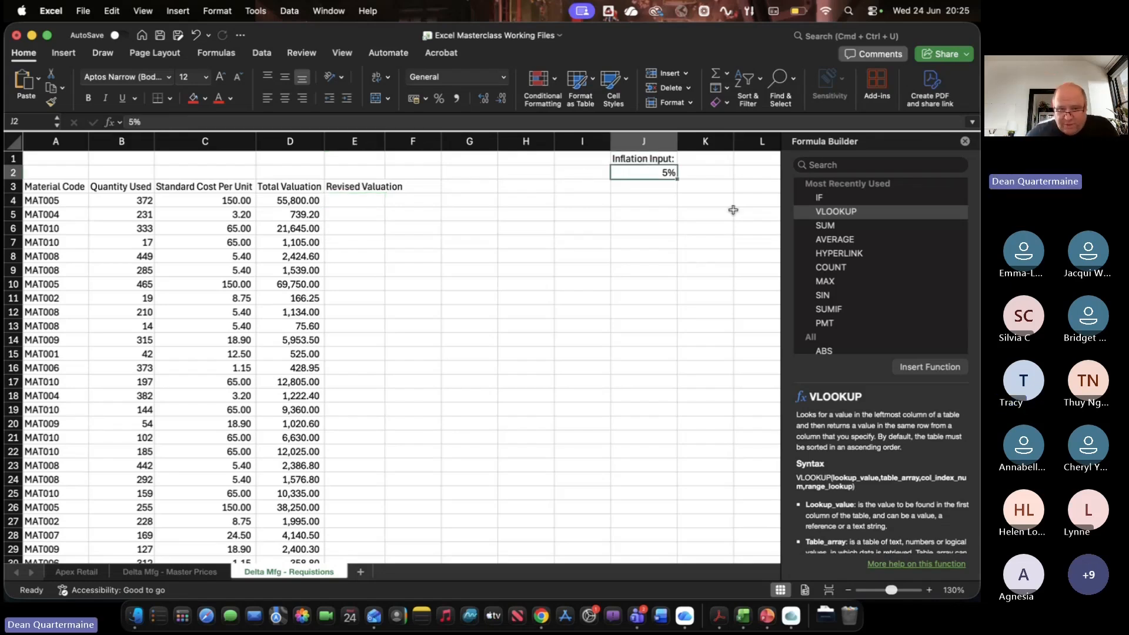
pyautogui.click(346, 201)
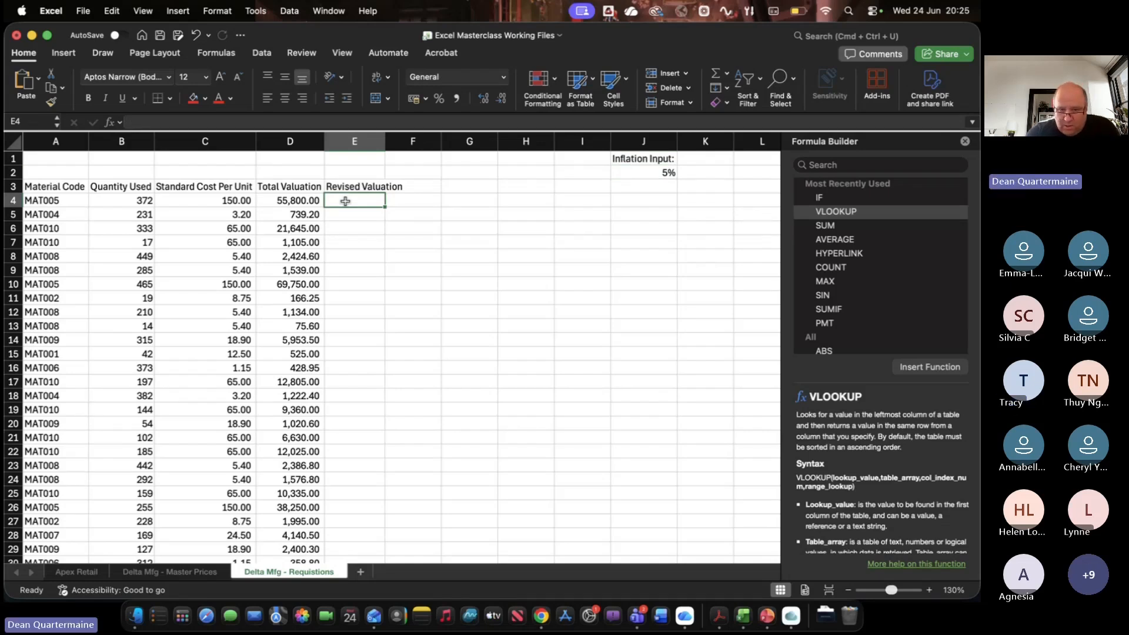
pyautogui.write('=')
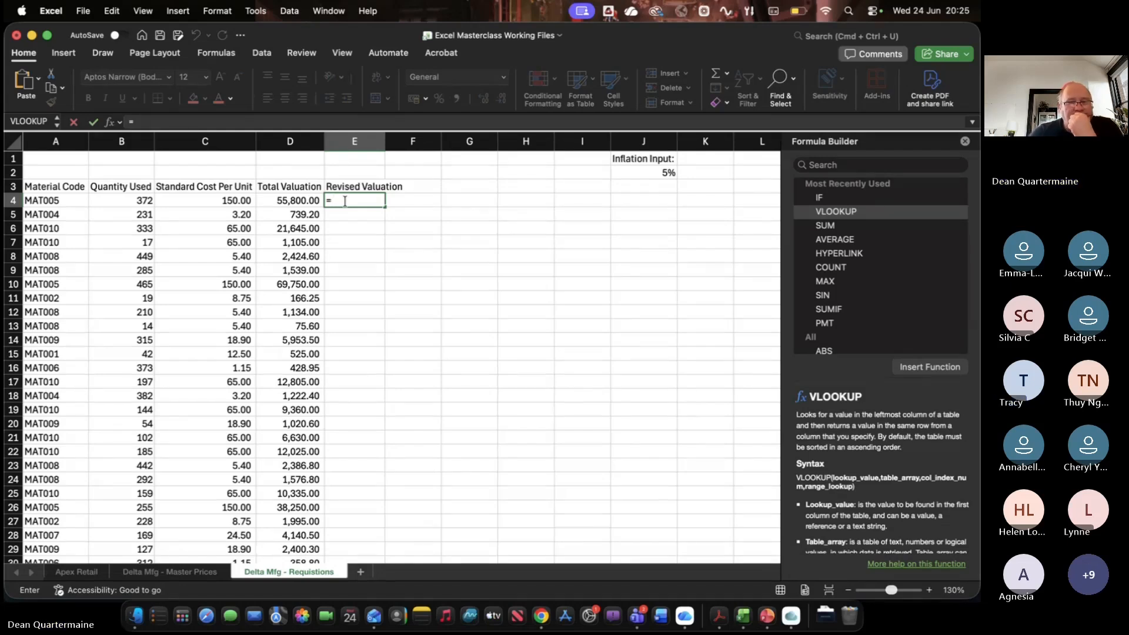
pyautogui.press('Left')
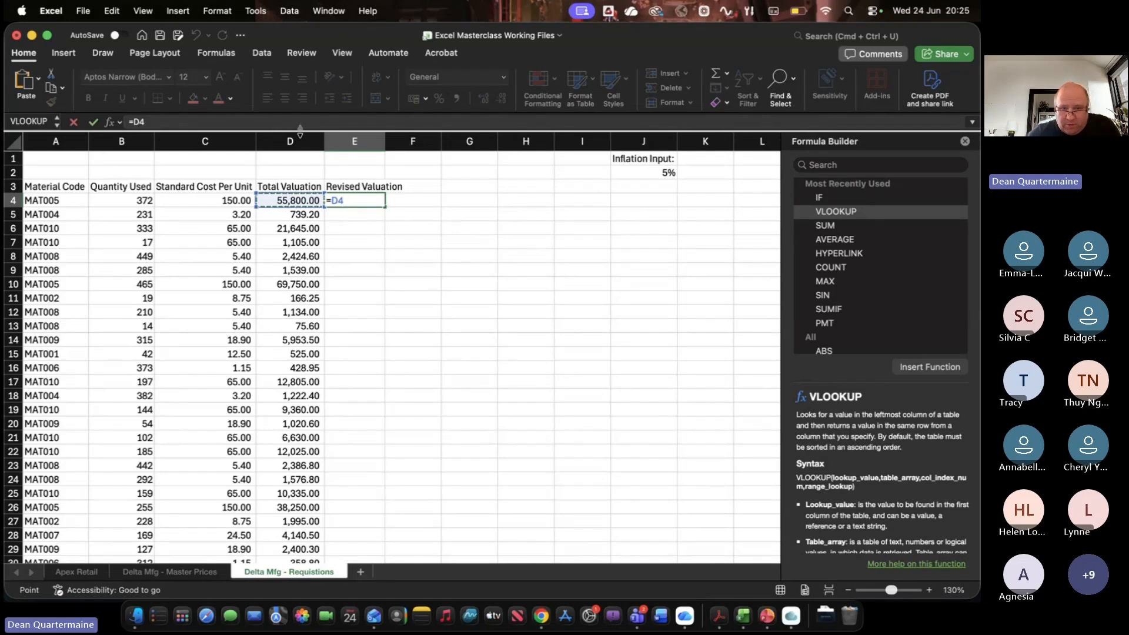
pyautogui.click(285, 122)
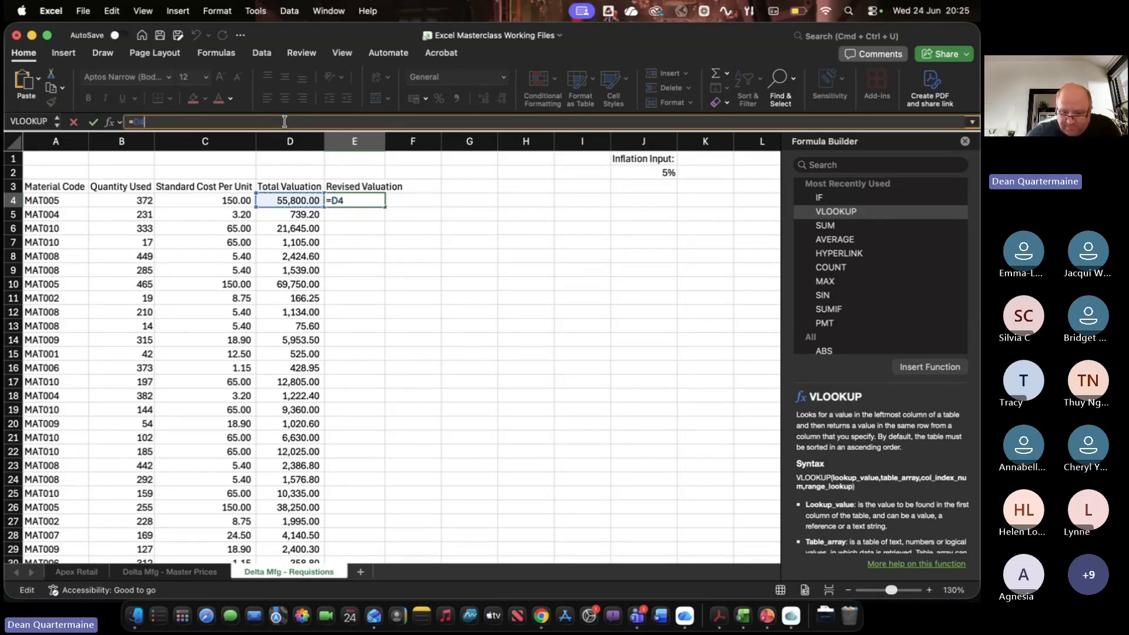
pyautogui.write('*')
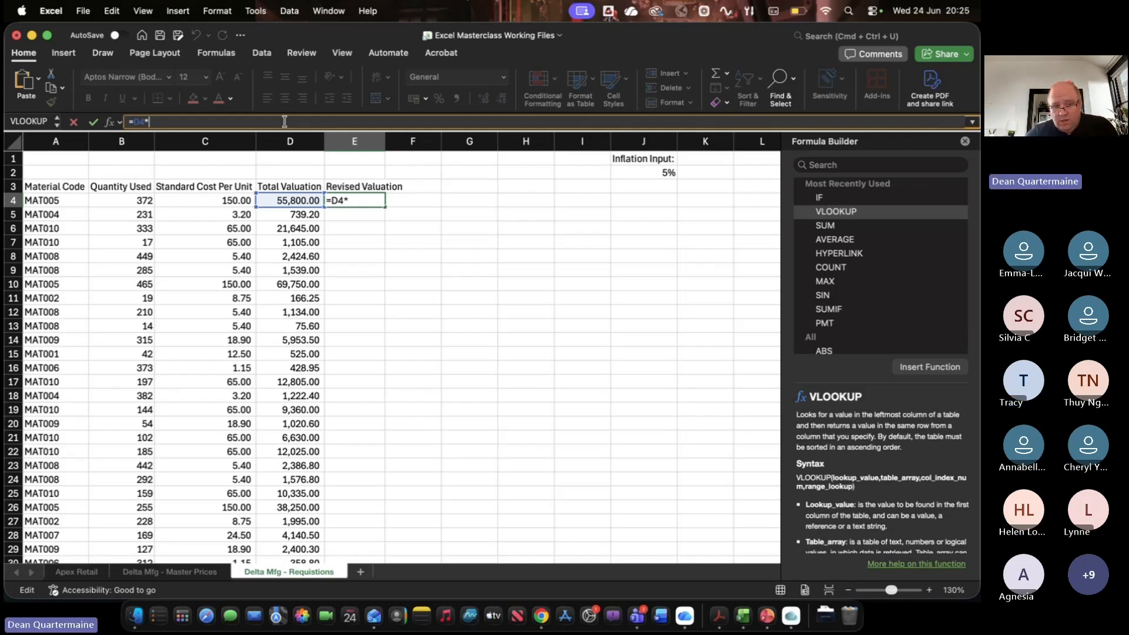
pyautogui.write('1')
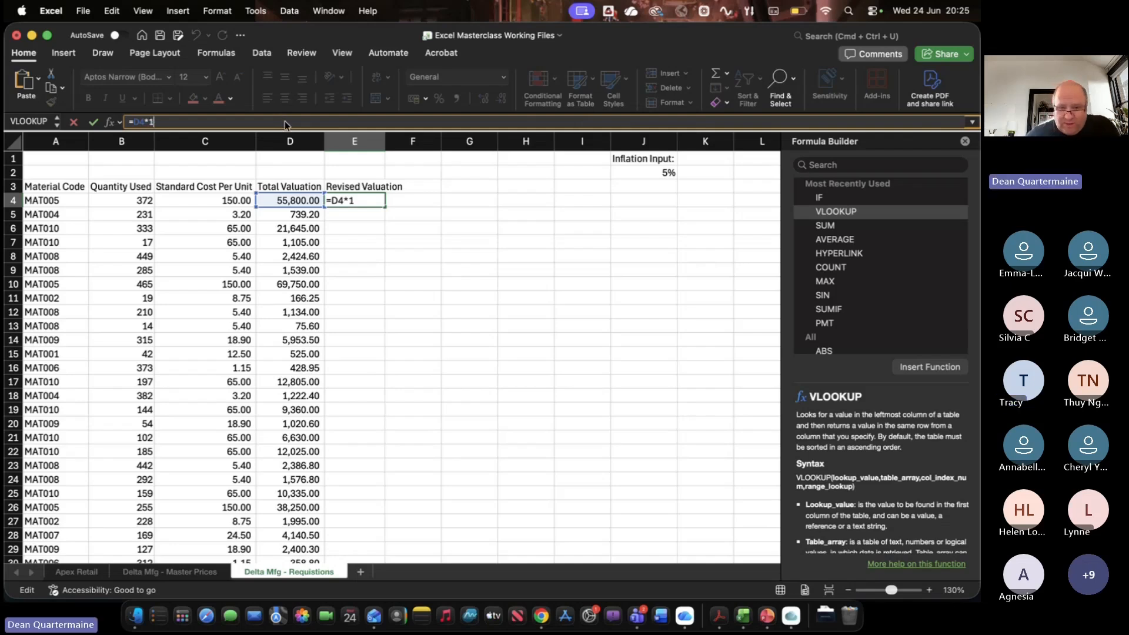
pyautogui.press('Return')
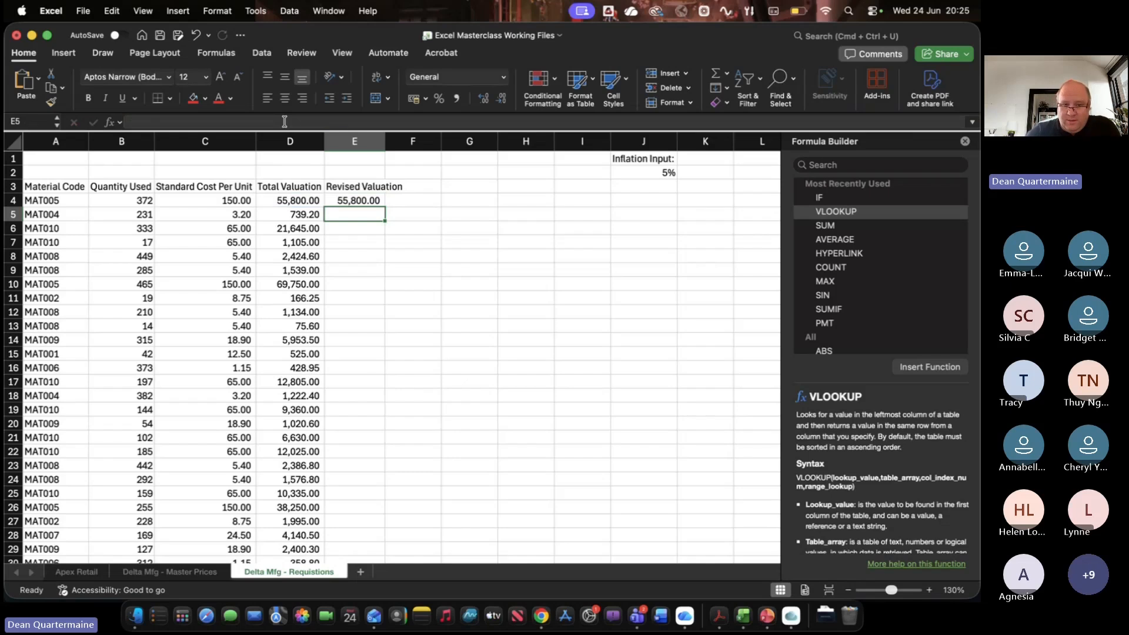
# Change E4's formula to =D4*(1+J2) so it applies the Inflation Input to the Total Valuation
pyautogui.press('Up')
pyautogui.click(285, 121)
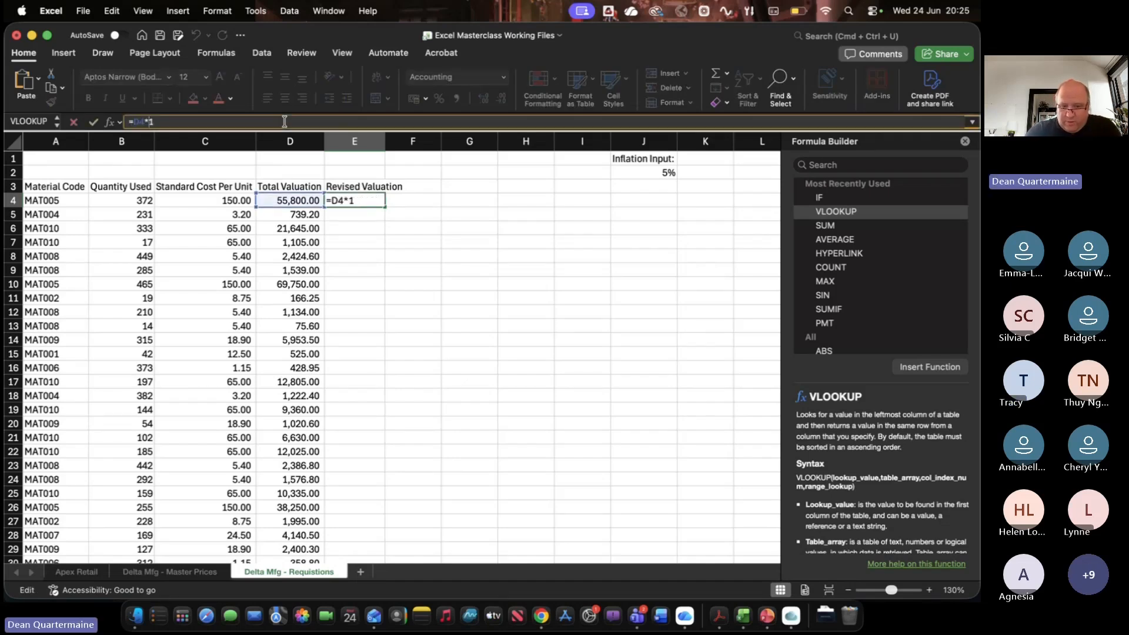
pyautogui.write('(1+')
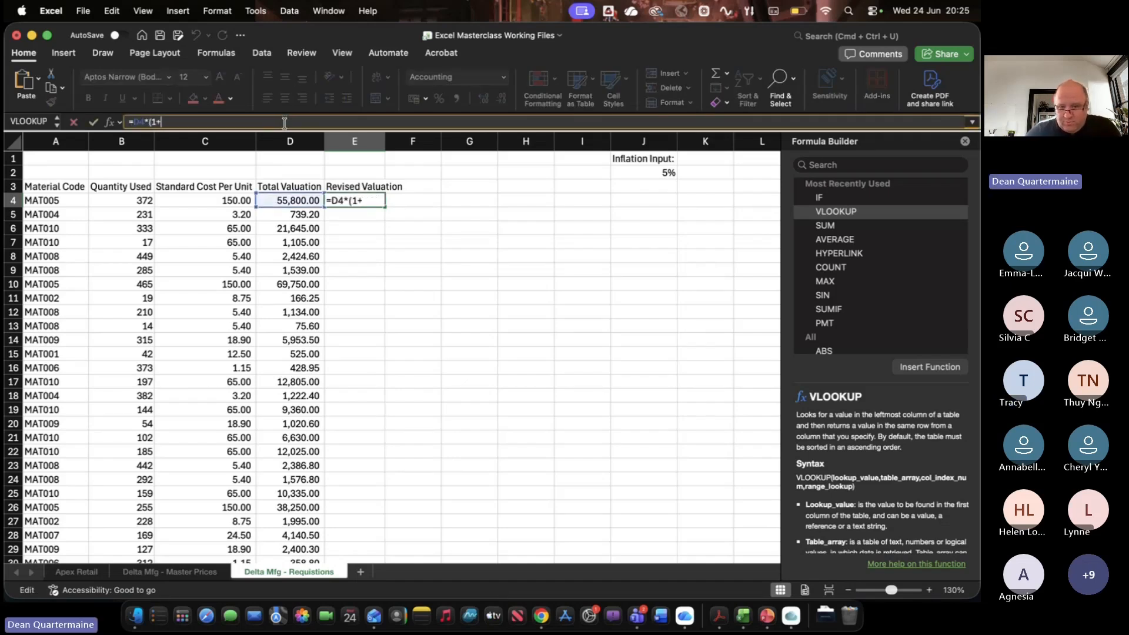
pyautogui.click(665, 171)
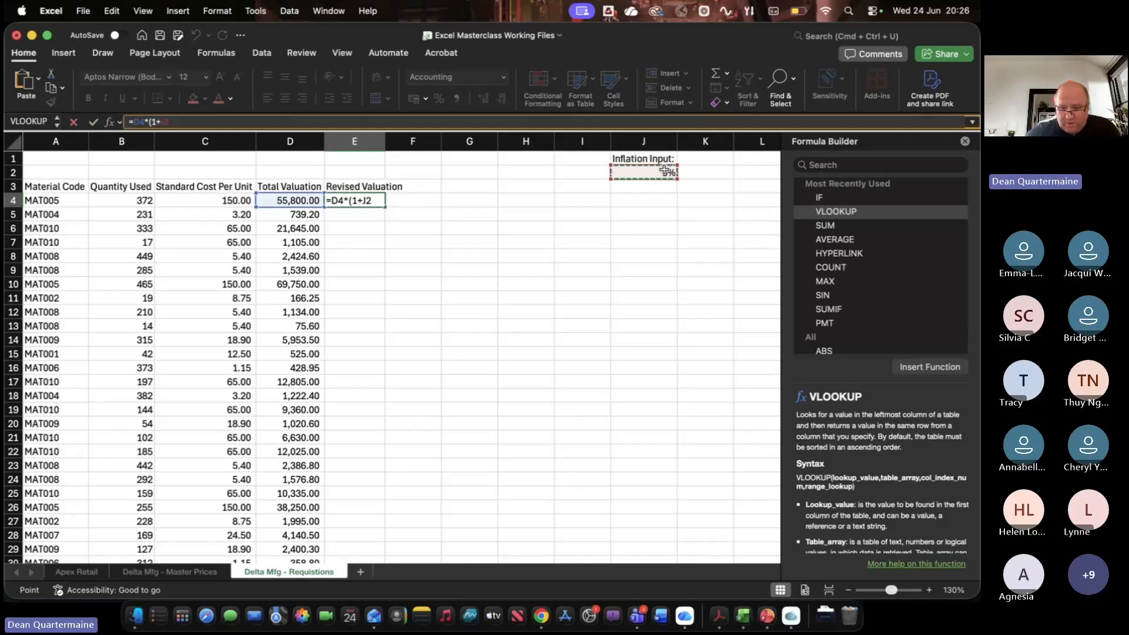
pyautogui.write(')')
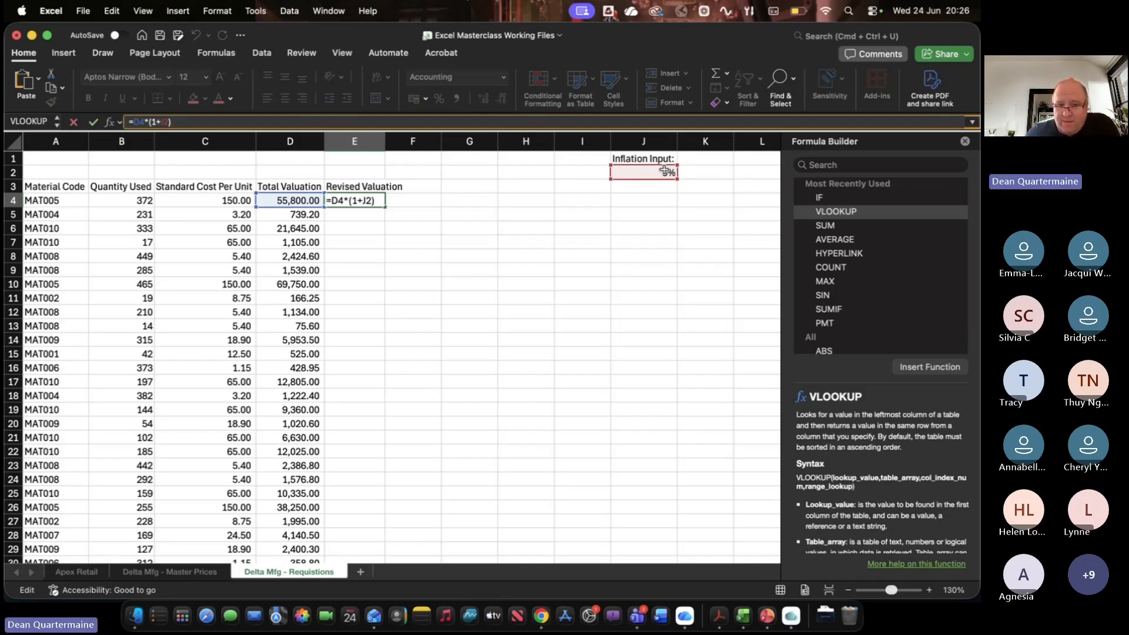
pyautogui.press('Return')
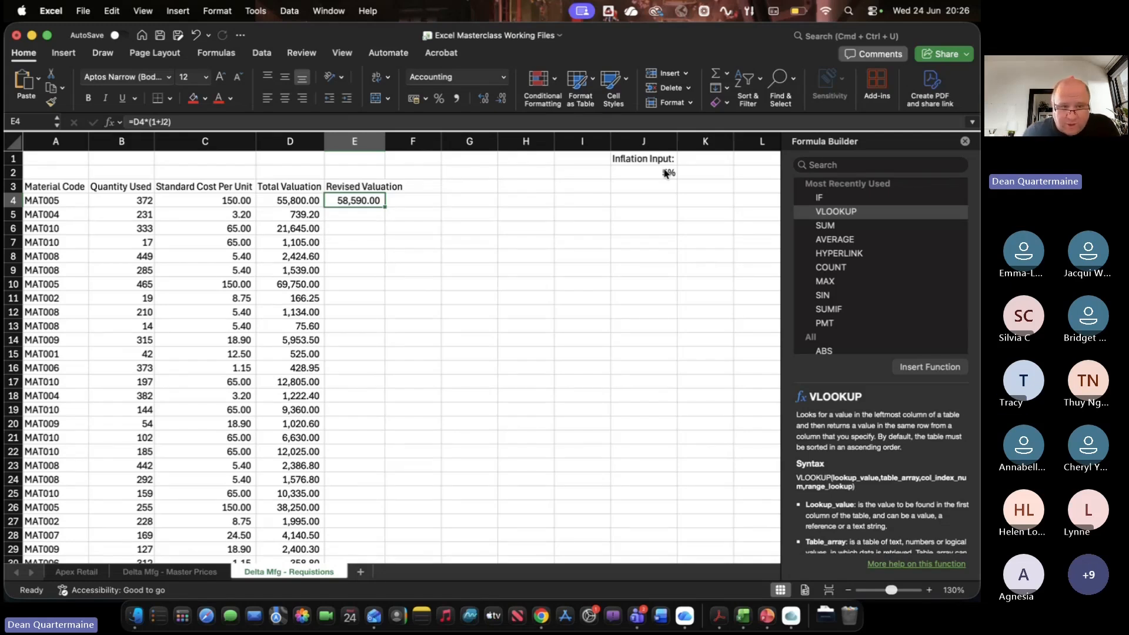
# Copy the Revised Valuation formula from E4 down through E5, E6 and E7
pyautogui.press('Down')
pyautogui.press('super+d')
pyautogui.press('Down')
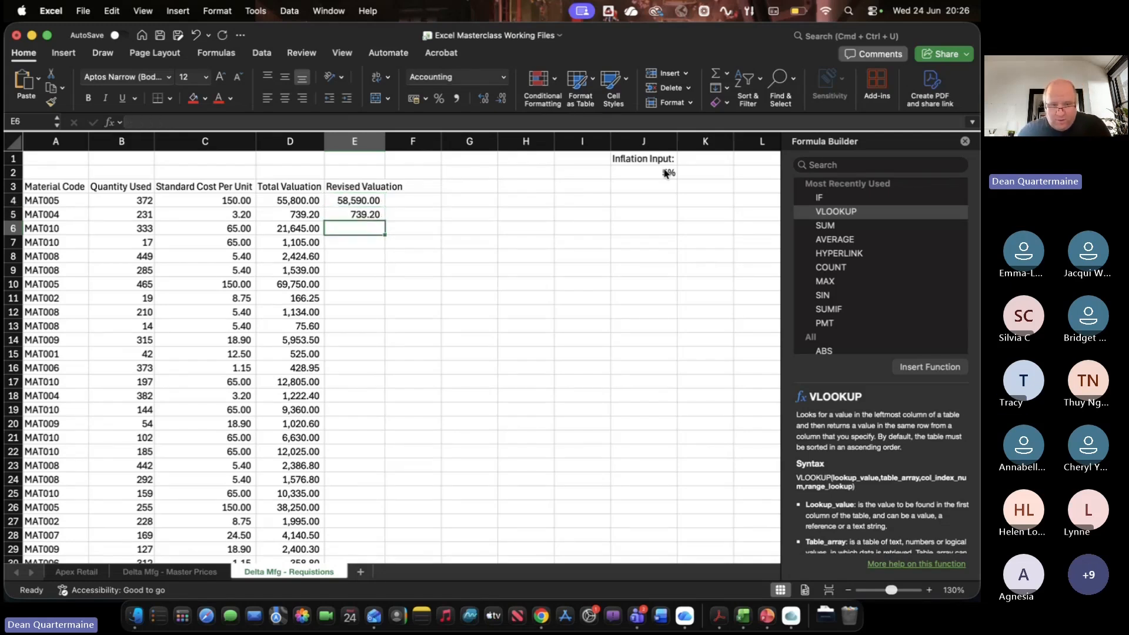
pyautogui.press('super+d')
pyautogui.press('Down')
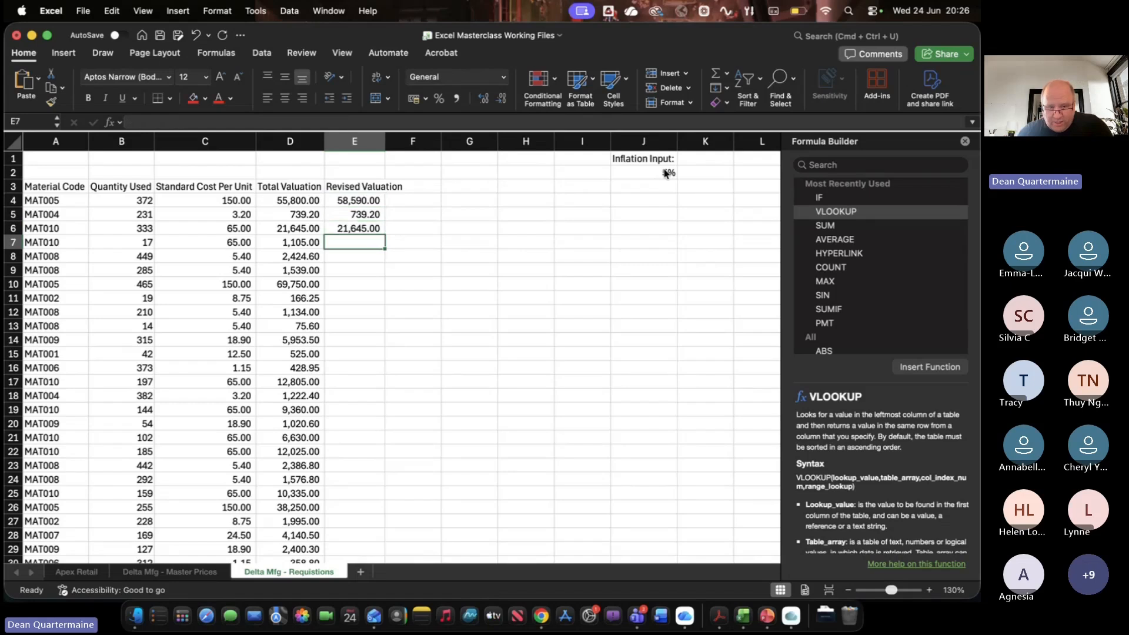
pyautogui.press('super+d')
pyautogui.press('Up')
pyautogui.press('Up')
pyautogui.press('Up')
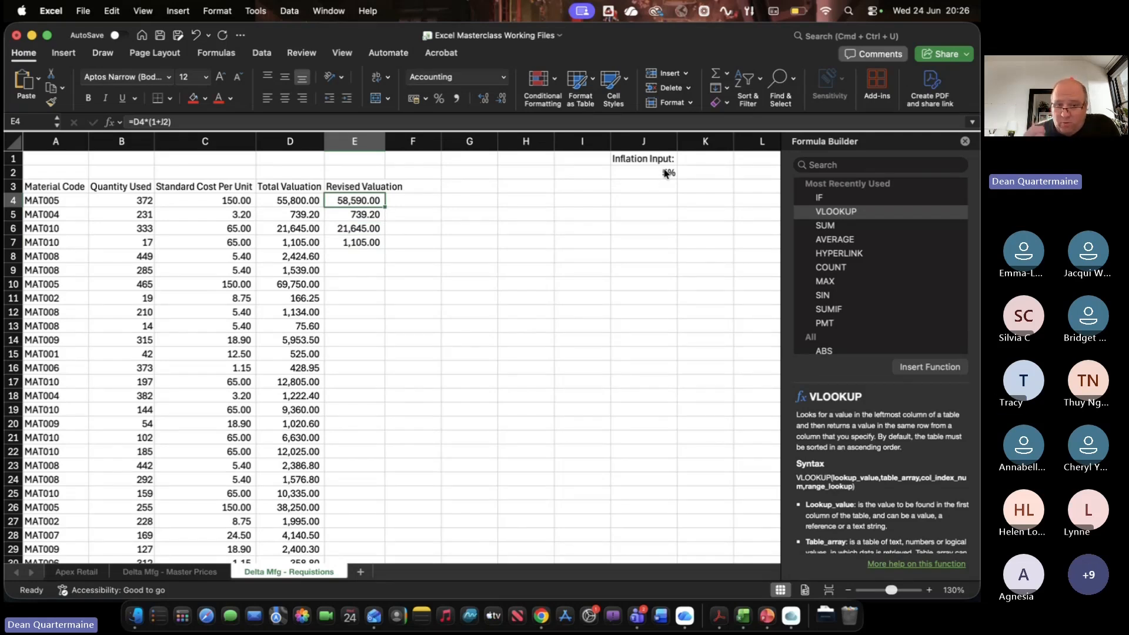
# Make the Inflation Input reference in E4's formula absolute as $J$2
pyautogui.click(666, 174)
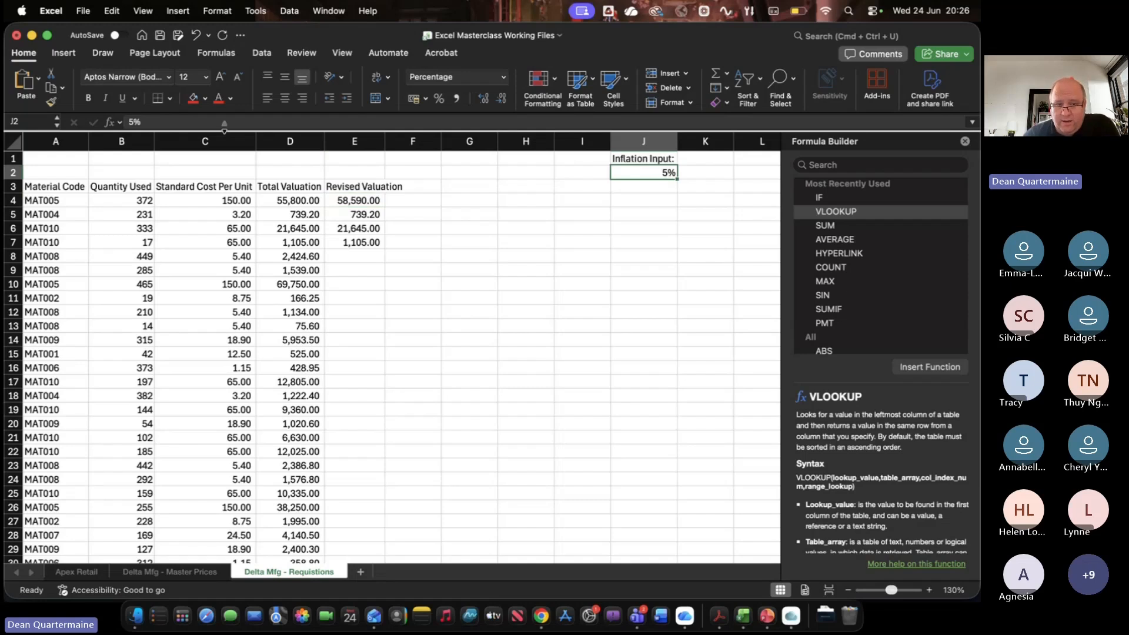
pyautogui.click(351, 201)
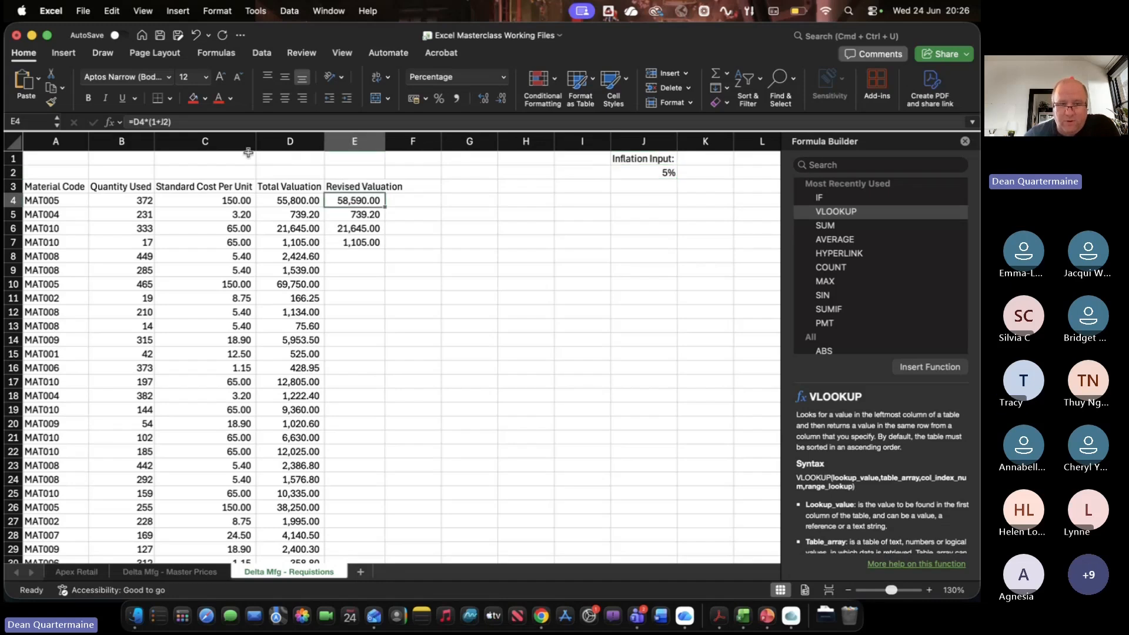
pyautogui.press('F2')
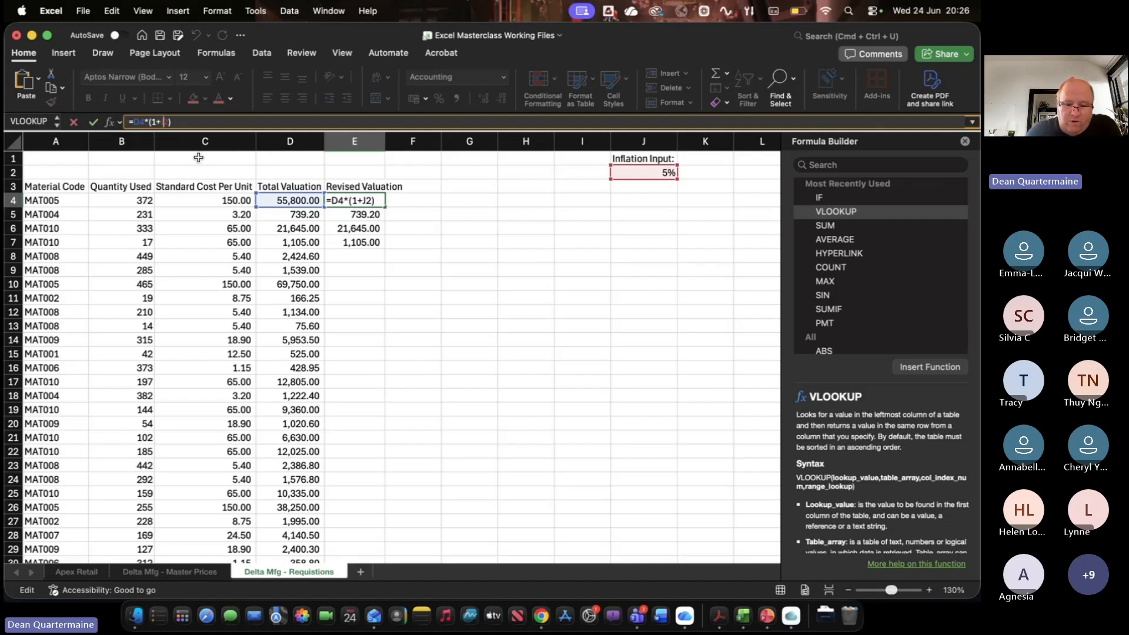
pyautogui.press('F4')
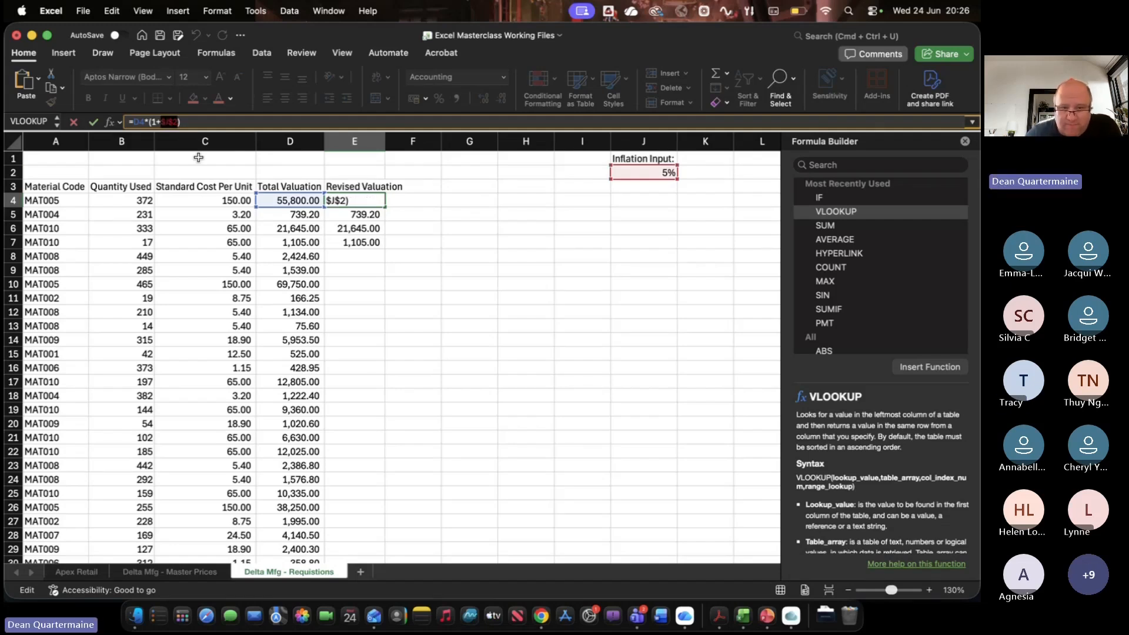
pyautogui.press('Return')
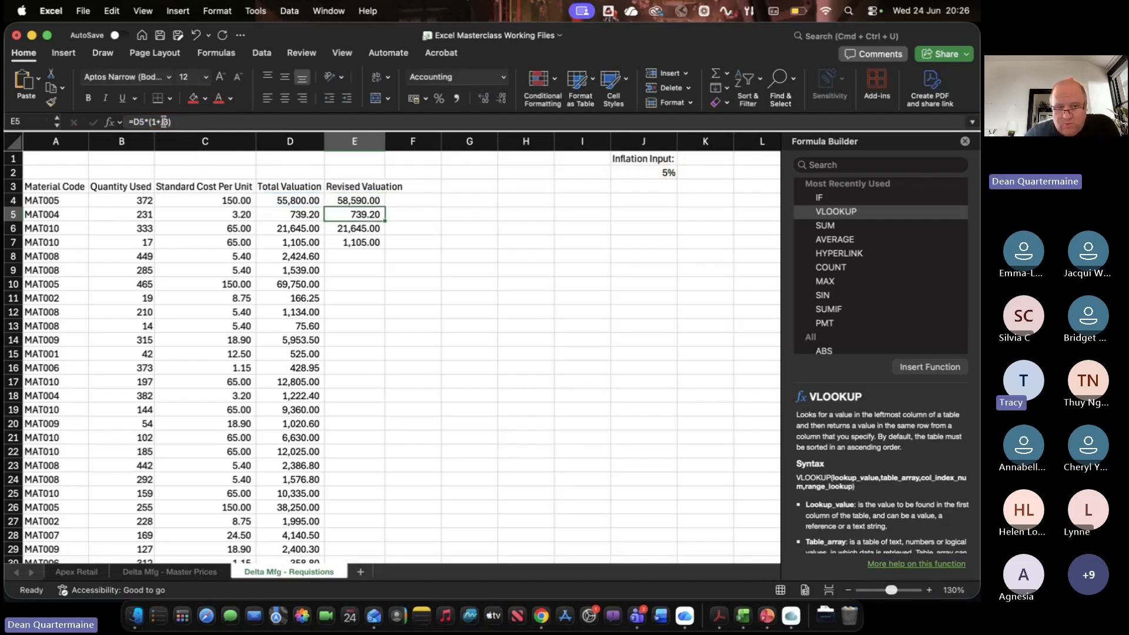
# Replace the J3 reference in E5's formula with $J$2 to make it =D5*(1+$J$2)
pyautogui.press('F2')
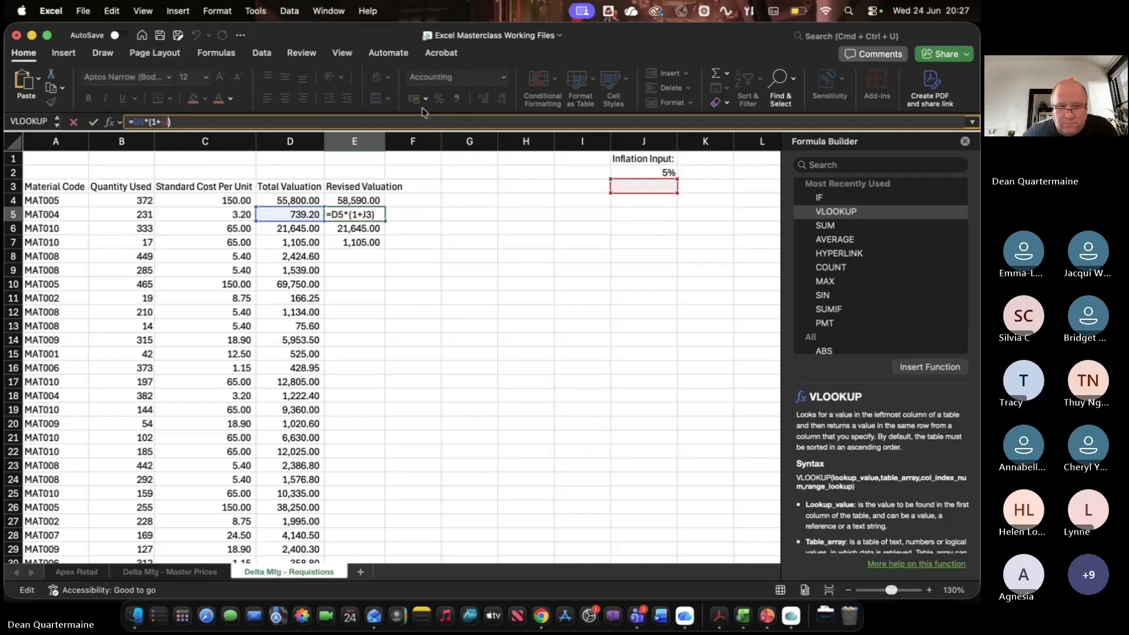
pyautogui.press('BackSpace')
pyautogui.press('BackSpace')
pyautogui.write('$')
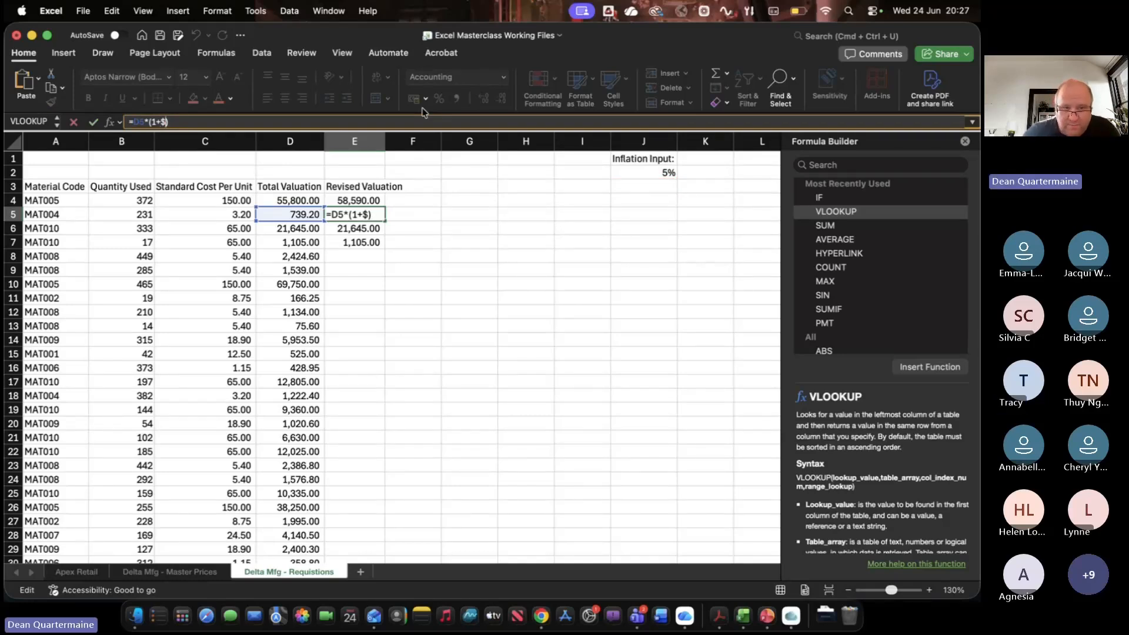
pyautogui.write('J')
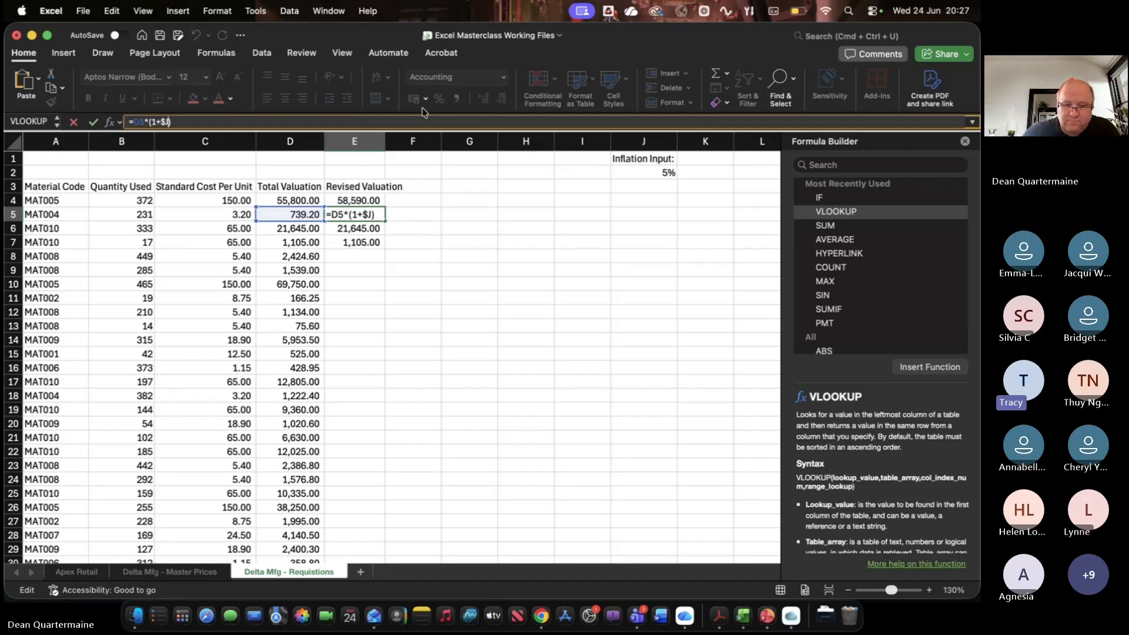
pyautogui.write('$2')
pyautogui.hotkey('ctrl', 'Return')
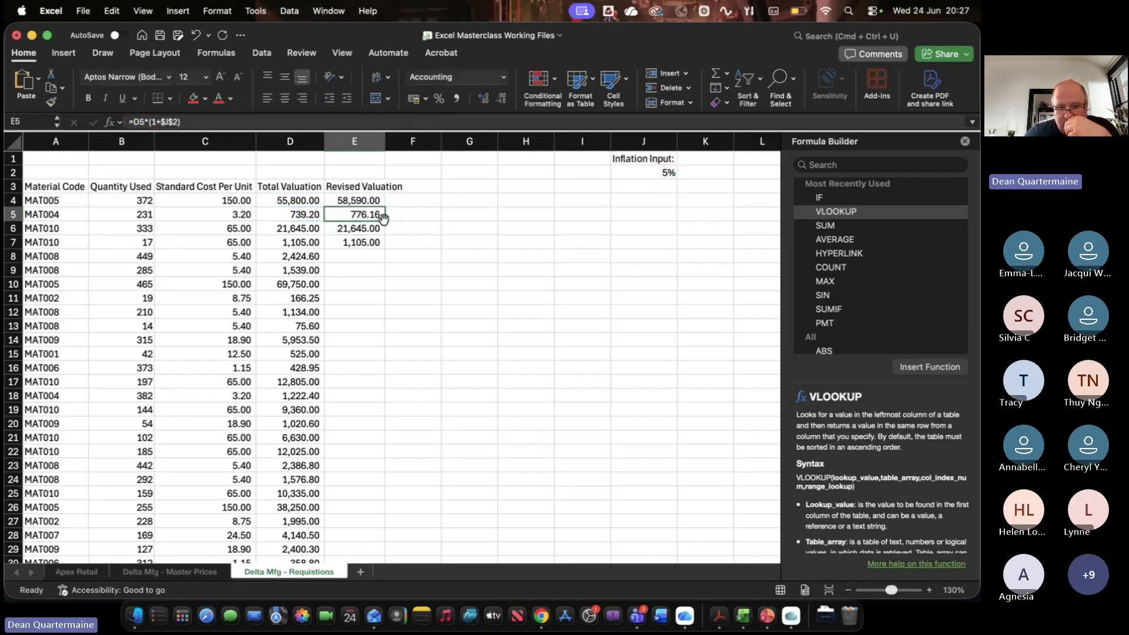
# Fill E5's formula down the remaining rows of the Revised Valuation column
pyautogui.moveTo(383, 217); pyautogui.dragTo(378, 487)
pyautogui.scroll(20, 431, 357)
pyautogui.click(413, 207)
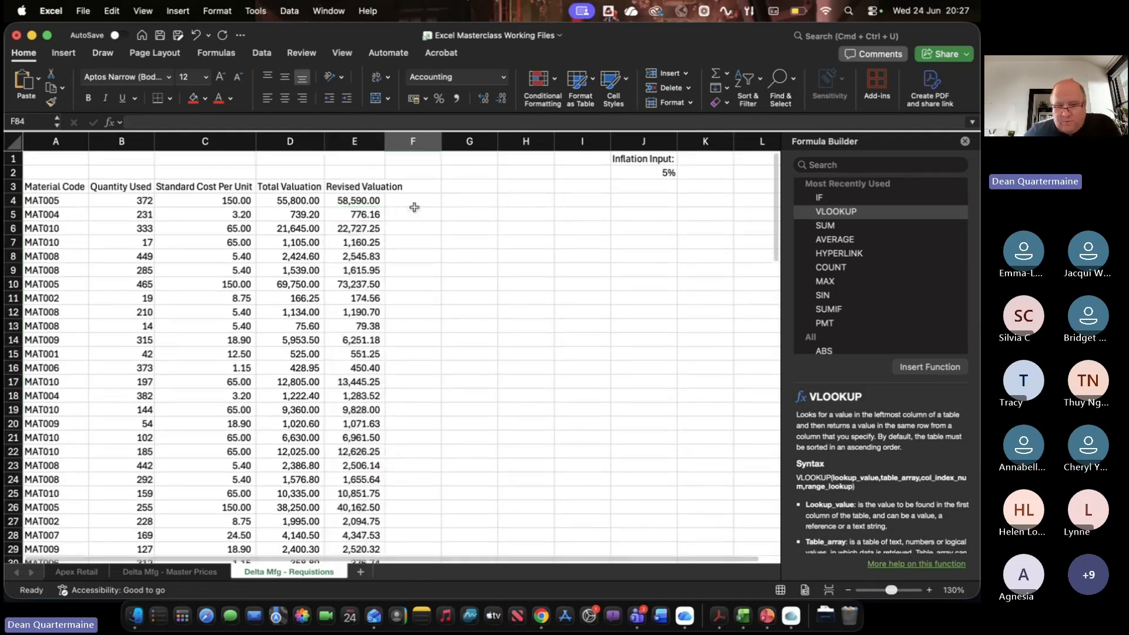
# Widen the Revised Valuation column to fit its header and set the Inflation Input in J2 to 8%
pyautogui.click(640, 171)
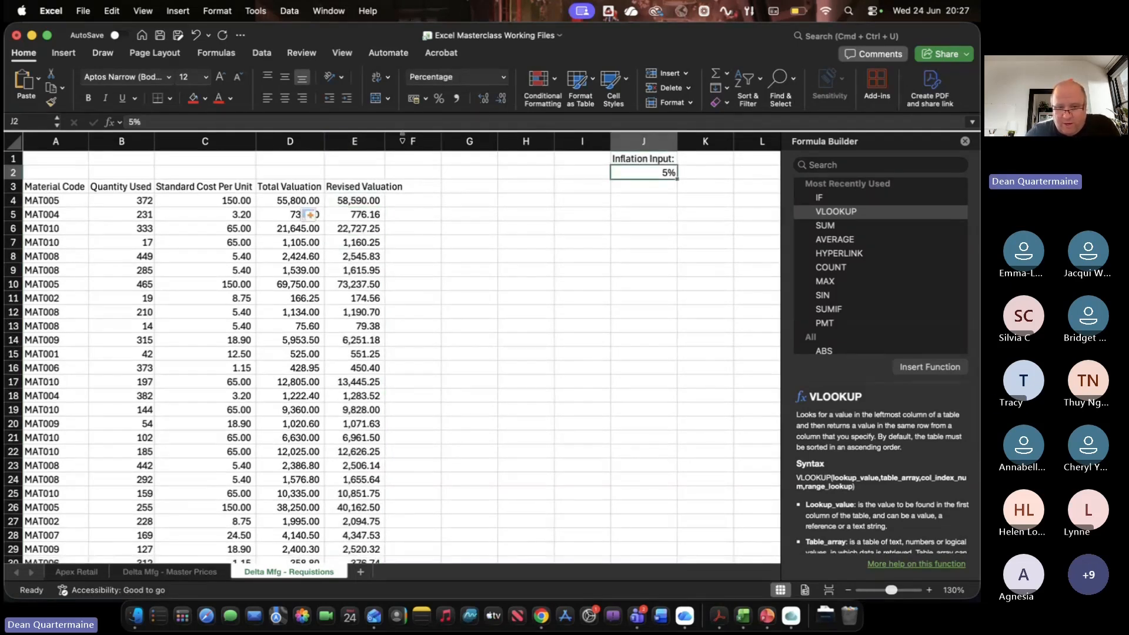
pyautogui.moveTo(388, 139); pyautogui.dragTo(405, 139)
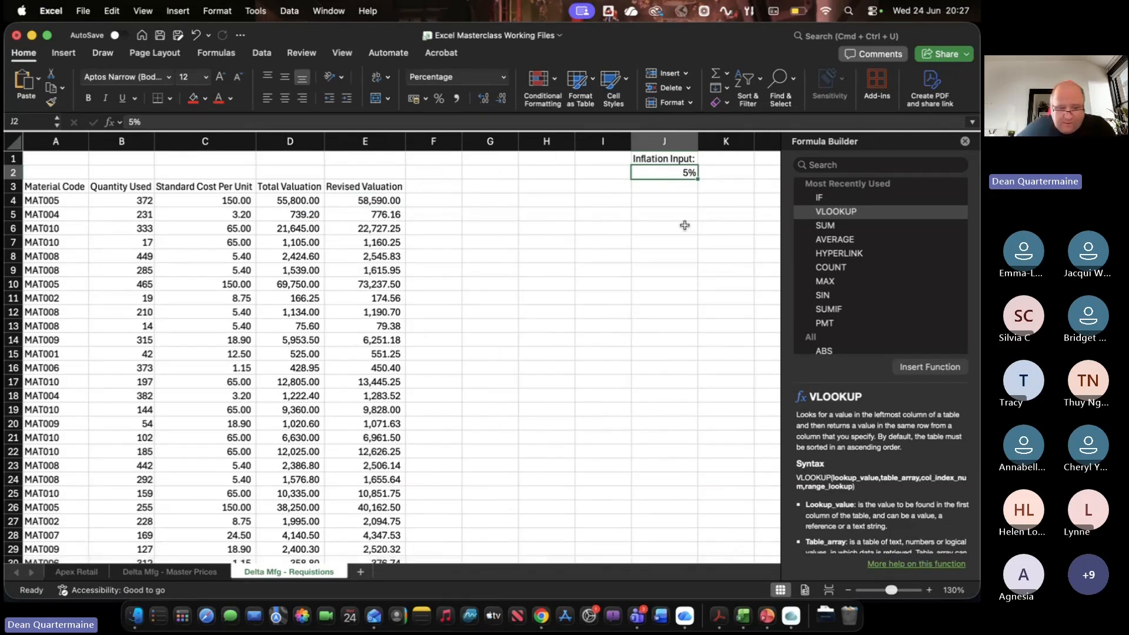
pyautogui.write('8')
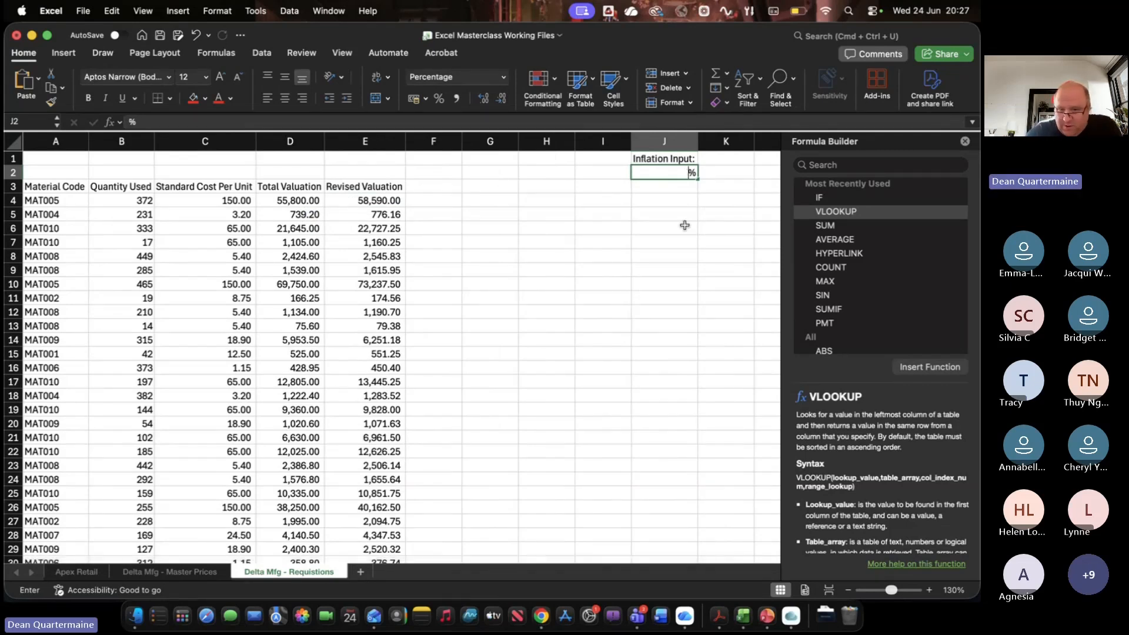
pyautogui.press('Return')
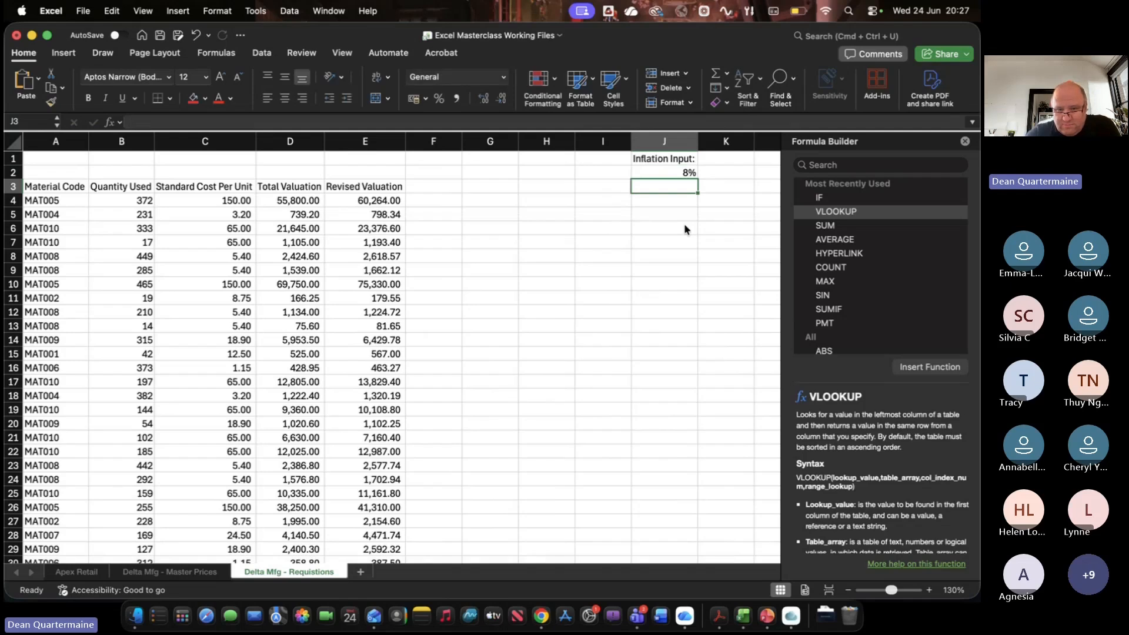
# Set the Inflation Input in J2 to 12%
pyautogui.press('Up')
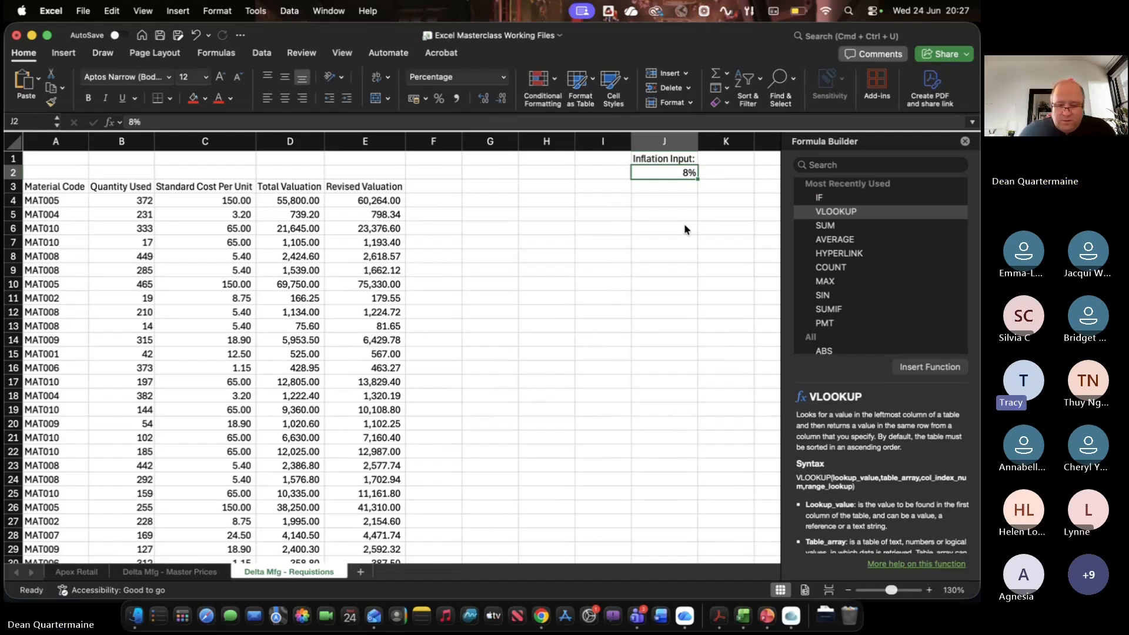
pyautogui.write('12')
pyautogui.press('Return')
pyautogui.press('Return')
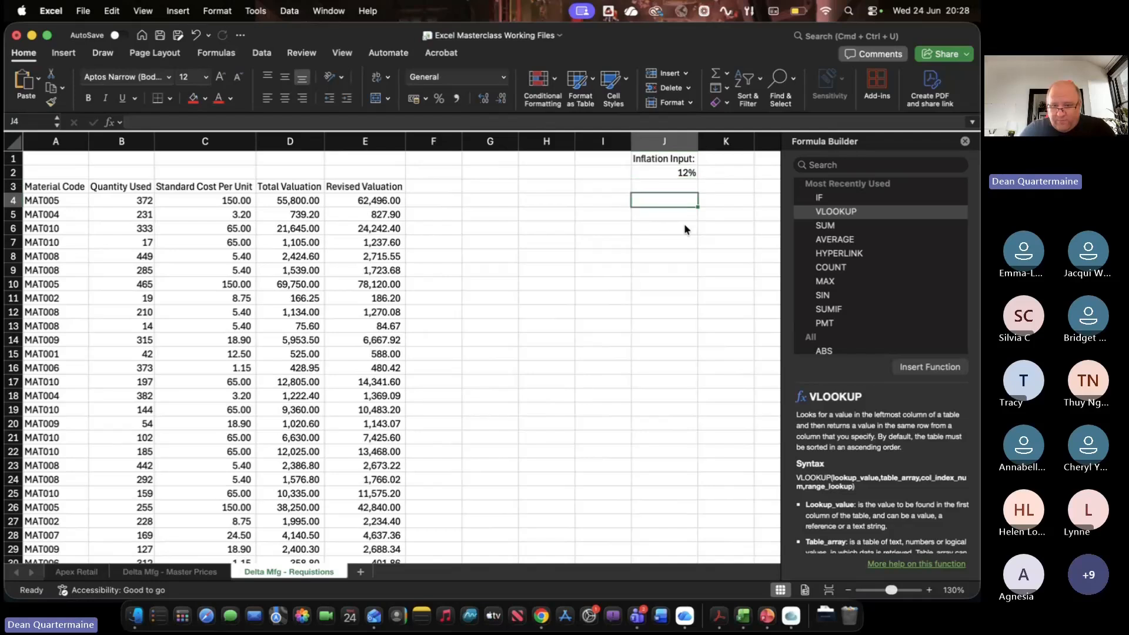
# Test the Revised Valuation column with the Inflation Input at 50%, followed by 2%
pyautogui.press('Up')
pyautogui.press('Up')
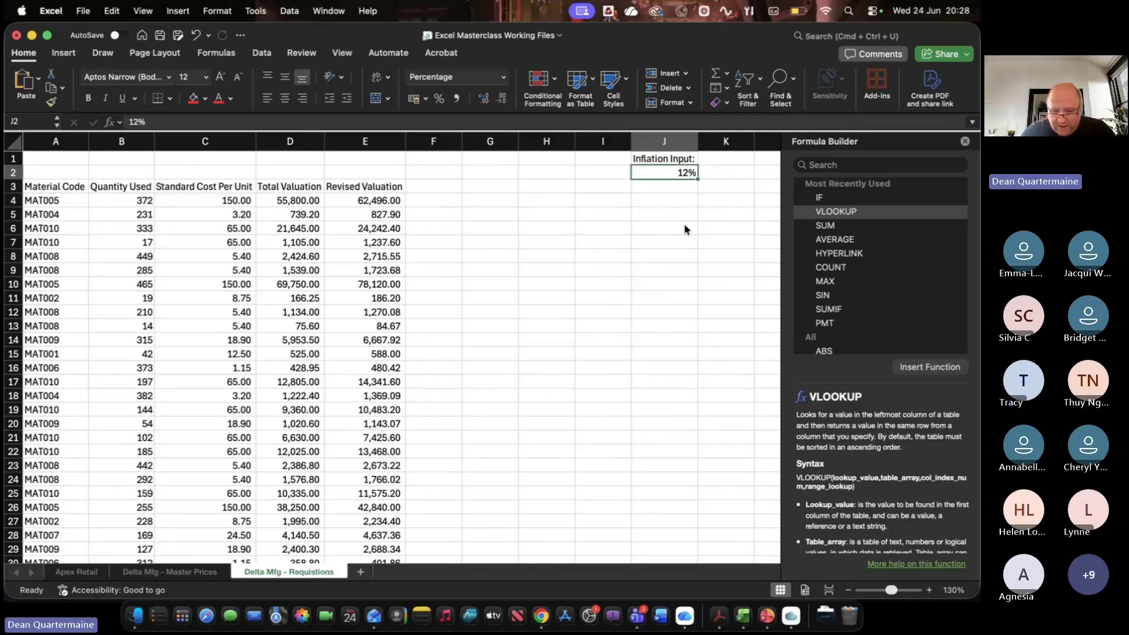
pyautogui.write('50')
pyautogui.press('Return')
pyautogui.press('Up')
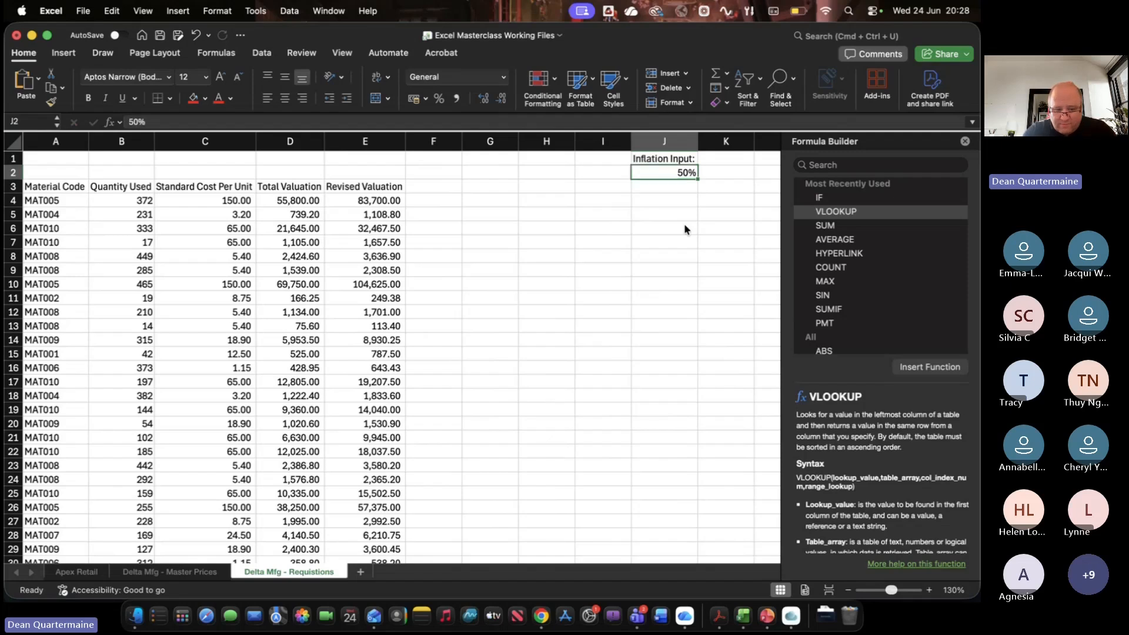
pyautogui.write('2')
pyautogui.press('Return')
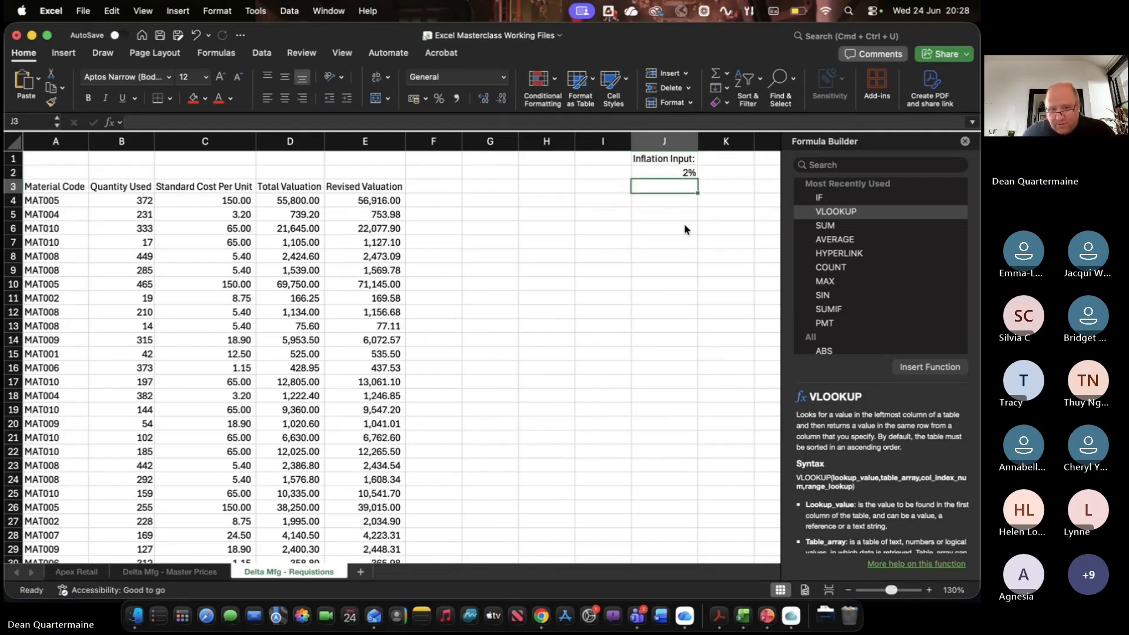
# Highlight columns A through D, then set the Inflation Input in J2 to 5%
pyautogui.press('Up')
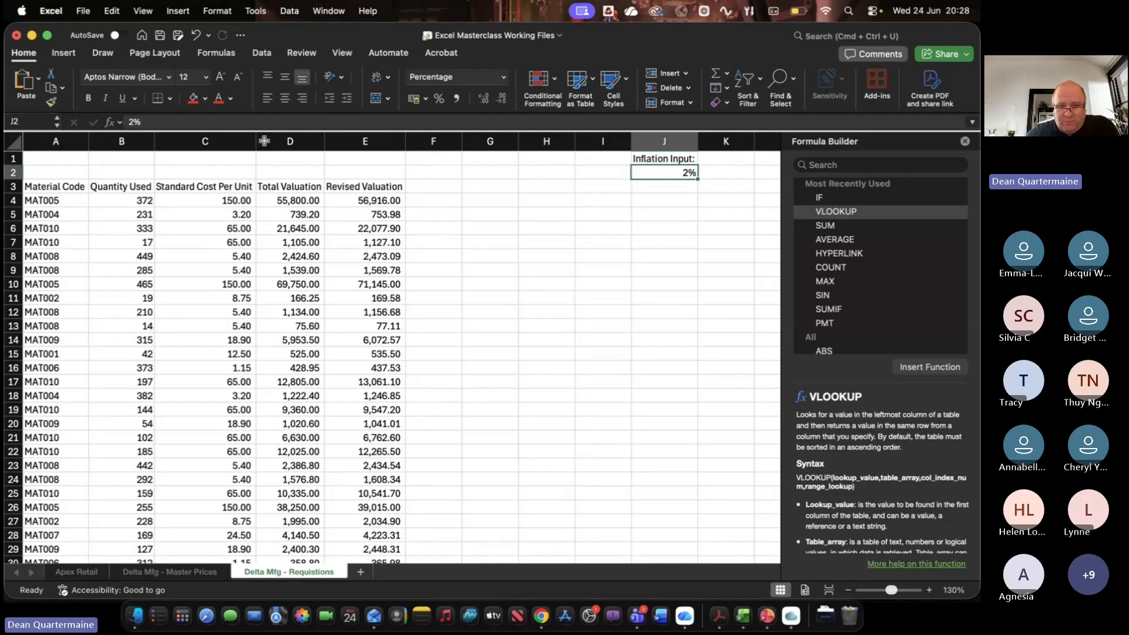
pyautogui.moveTo(264, 140); pyautogui.dragTo(55, 141)
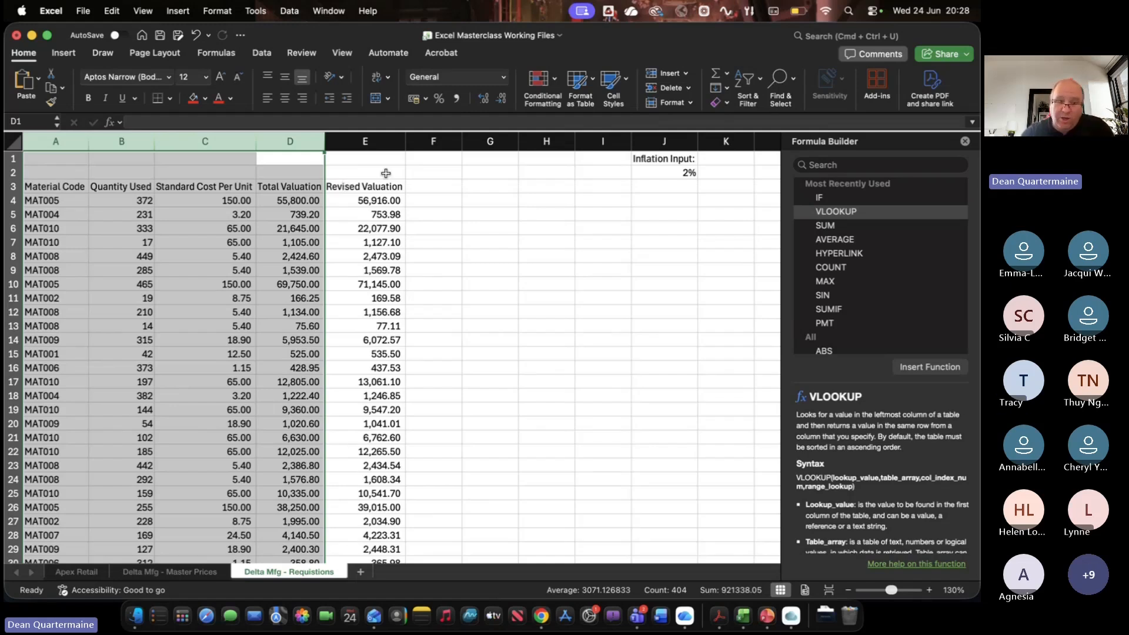
pyautogui.click(663, 172)
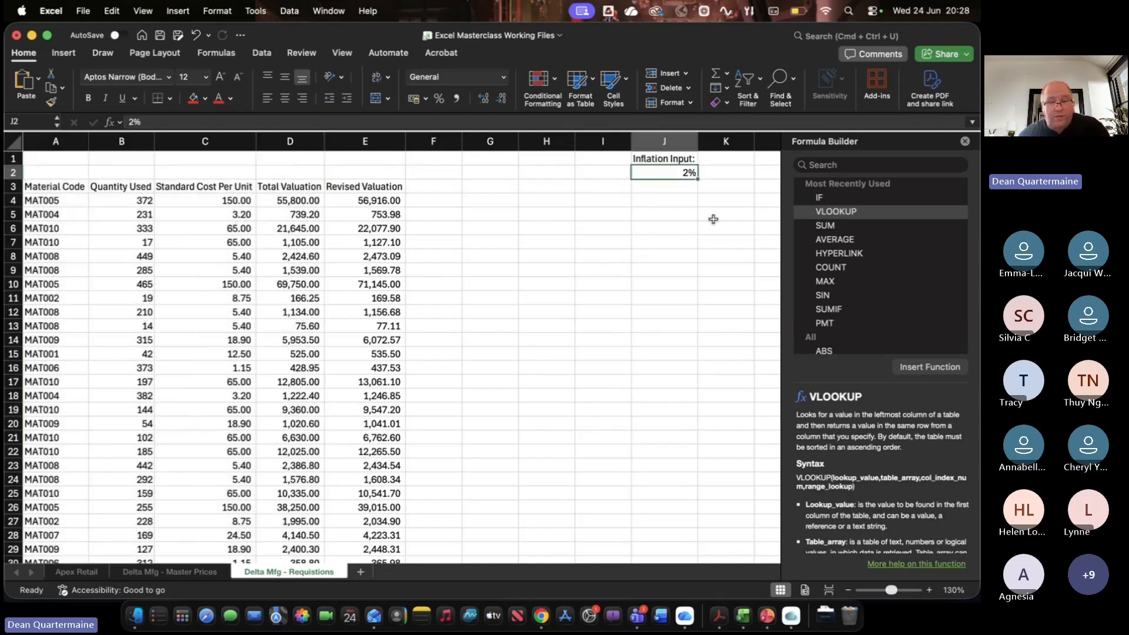
pyautogui.write('5')
pyautogui.press('Return')
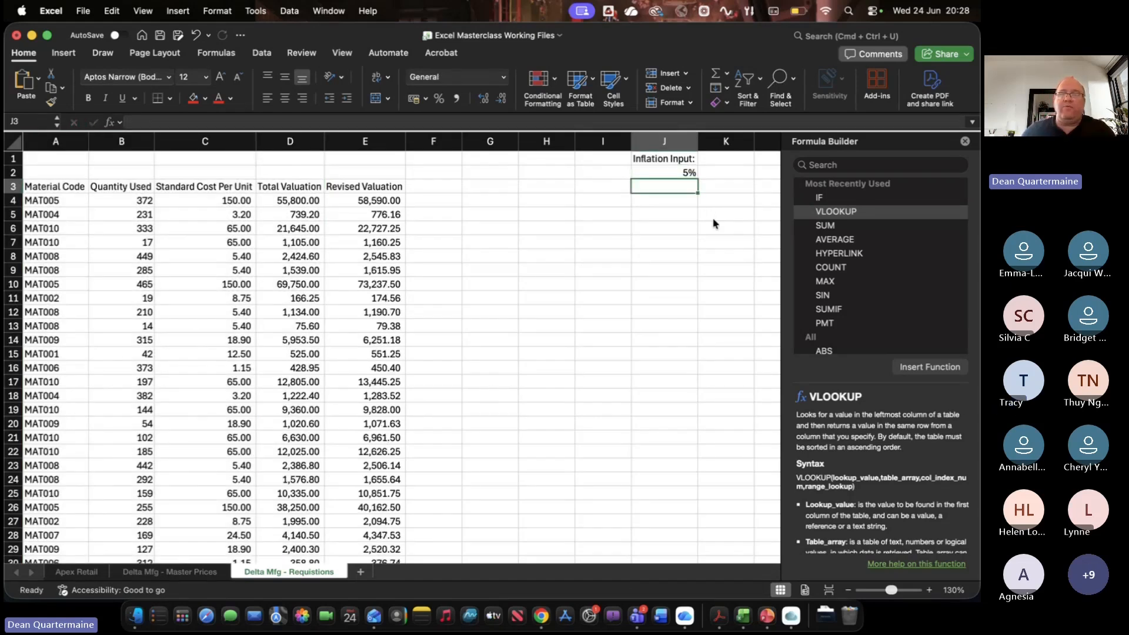
# Set the Inflation Input in J2 to 6%
pyautogui.press('Up')
pyautogui.write('6')
pyautogui.press('Return')
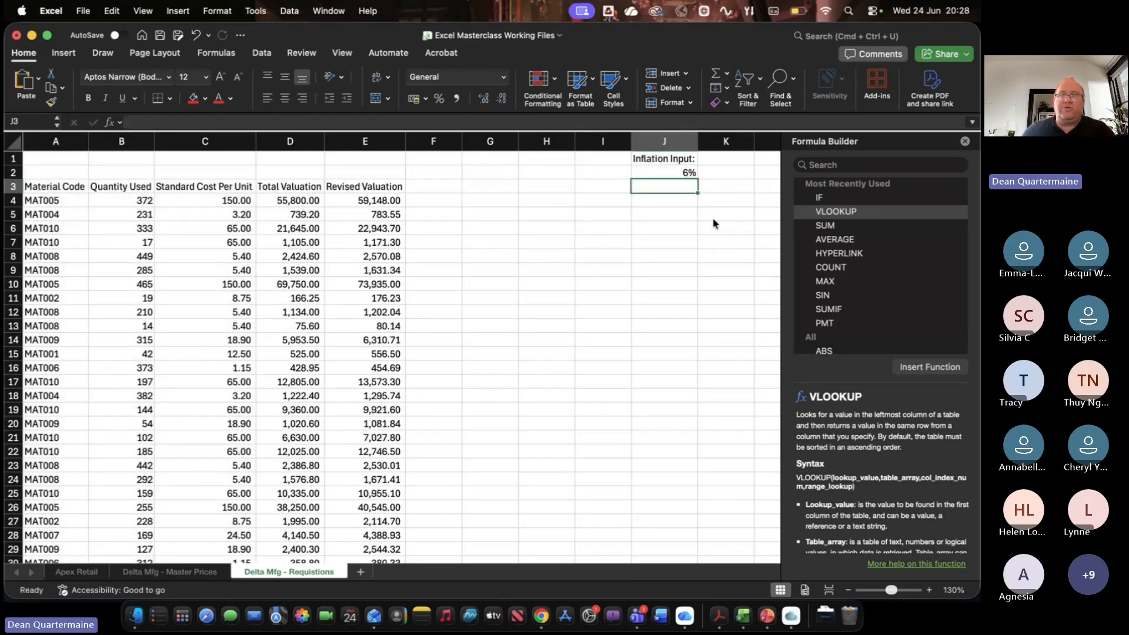
# Set the Inflation Input in J2 to 10%
pyautogui.press('Up')
pyautogui.write('10')
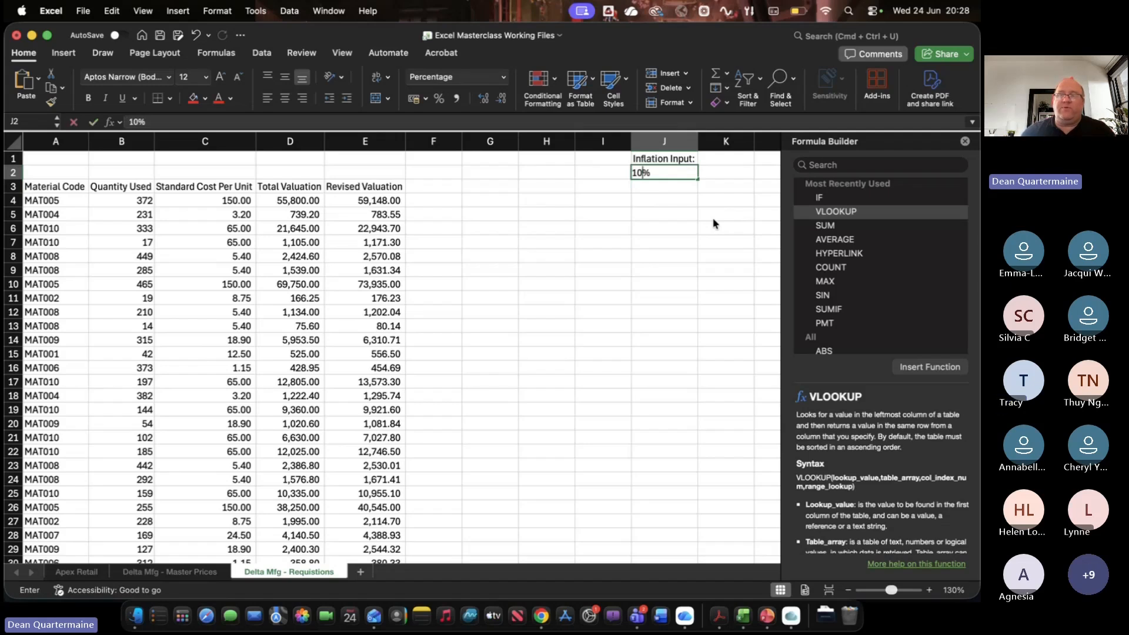
pyautogui.press('Return')
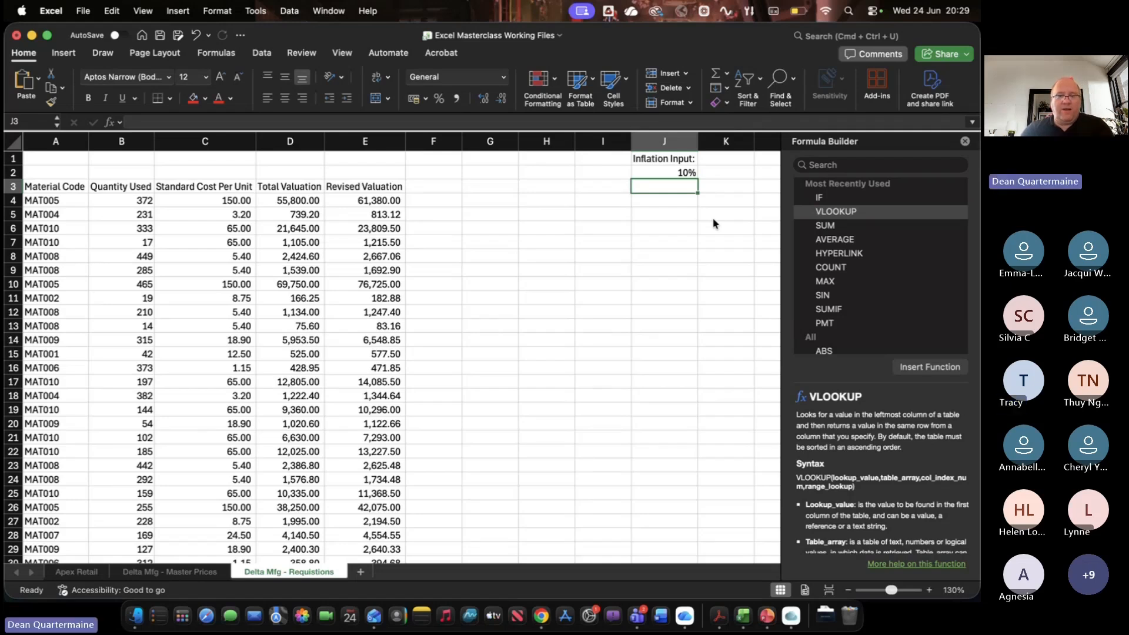
# Switch to the PowerPoint slideshow and advance to the Q&A slide
pyautogui.press('super+Tab')
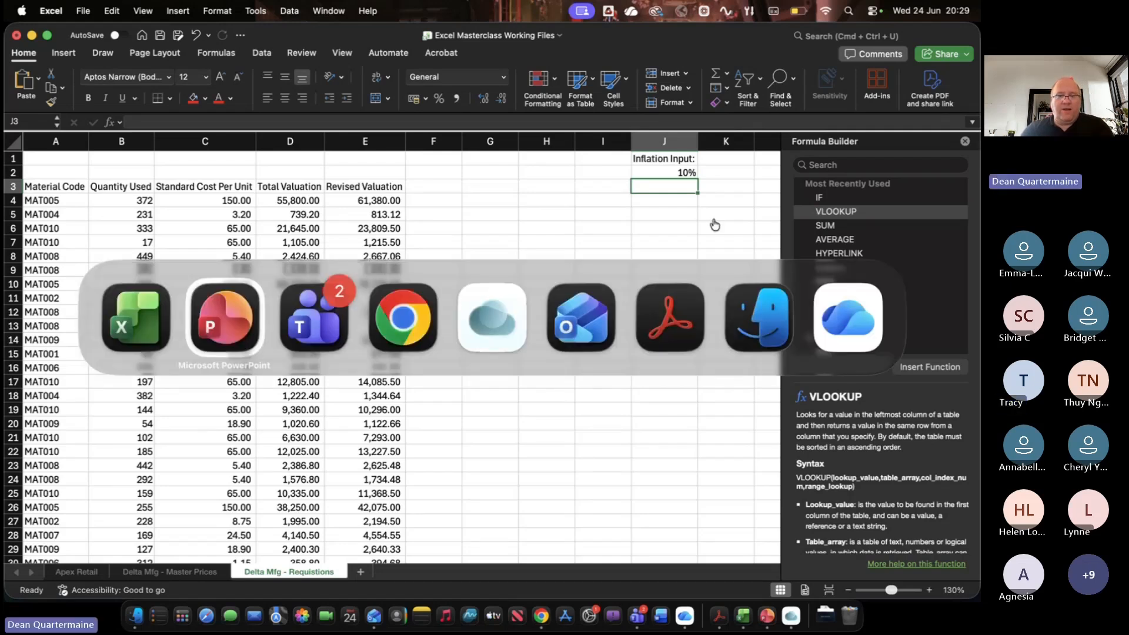
pyautogui.press('Right')
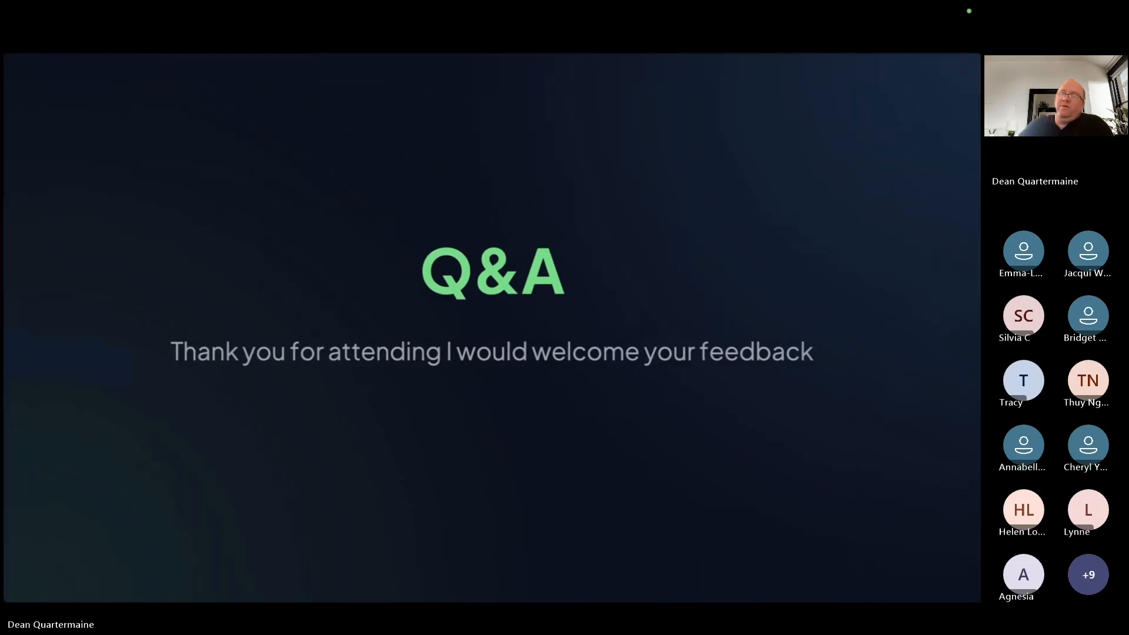